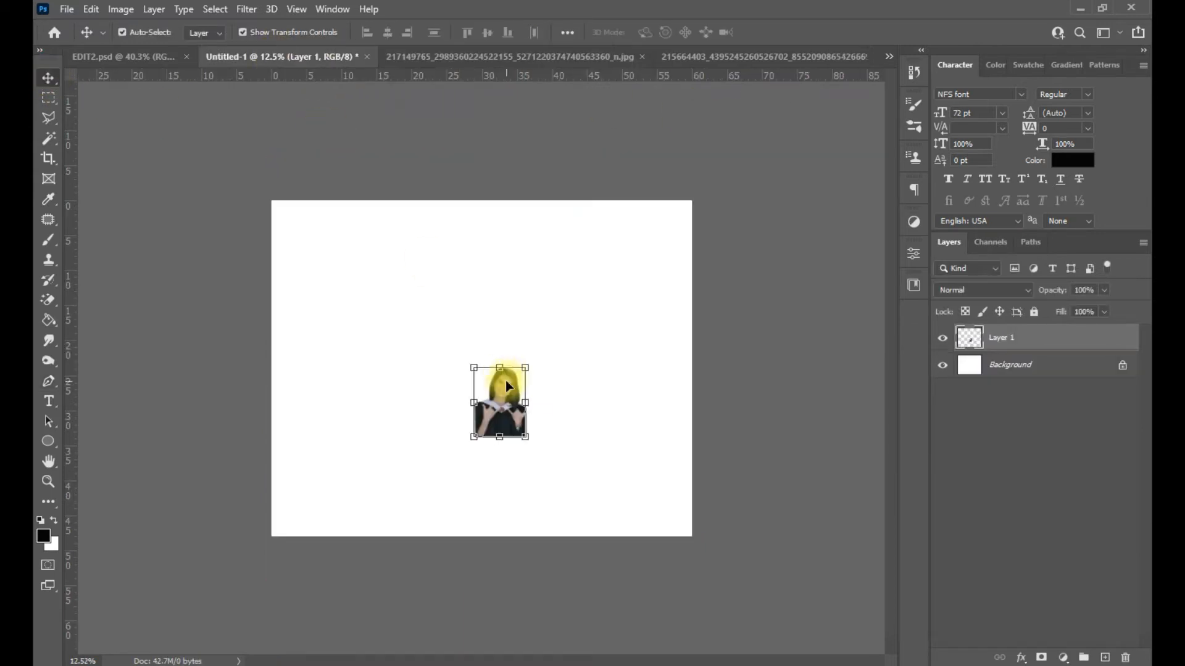
- Enlarge Layer 1's graduation portrait in two free transforms and place it at the canvas's lower left
drag(470, 390, 342, 503)
key(Return)
drag(389, 368, 455, 243)
key(Return)
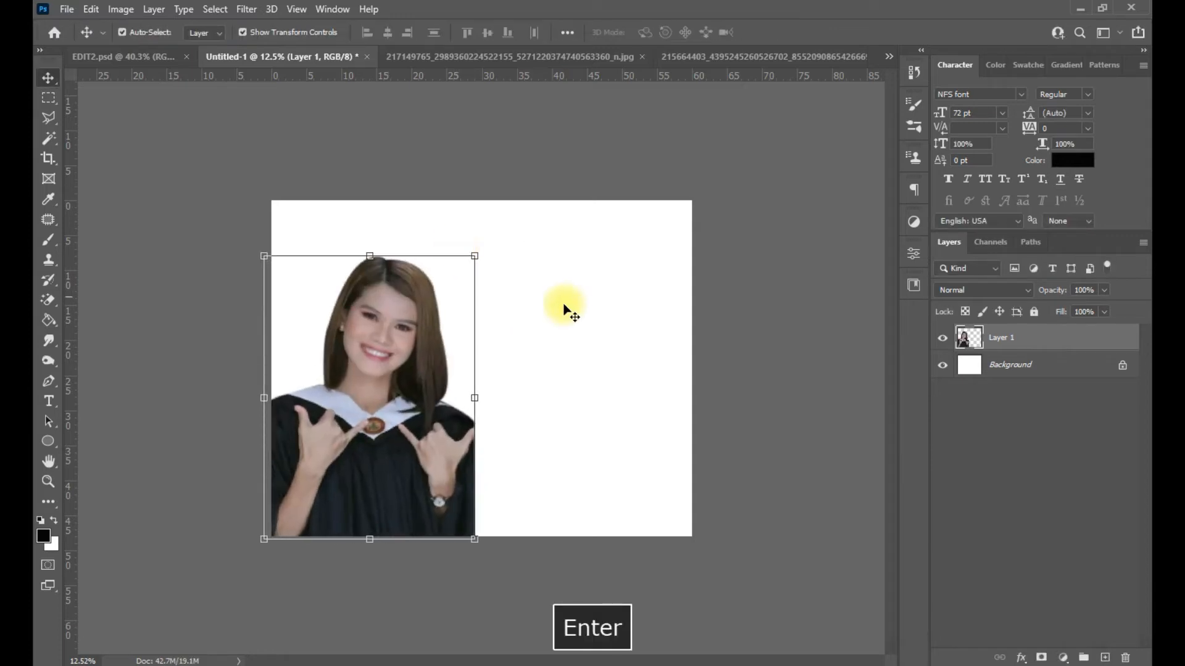
click(702, 54)
- With the Pen tool, outline the woman from the photo's bottom edge up the jacket to her face
click(50, 382)
scroll(426, 529, up, 7)
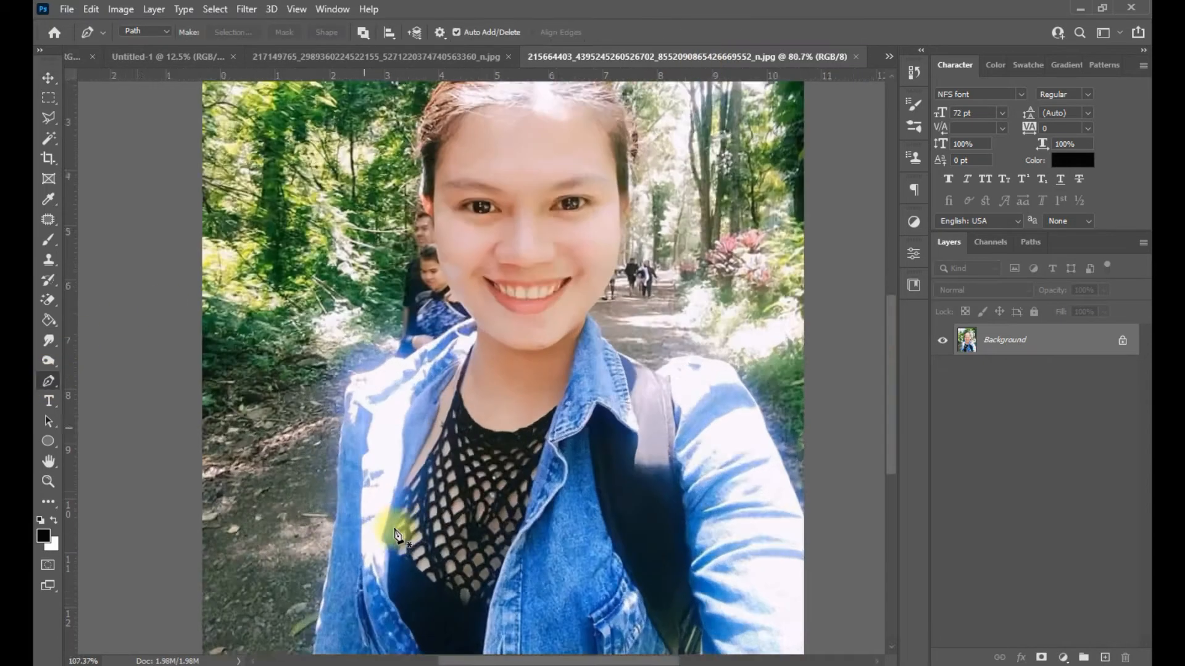
drag(399, 522, 401, 379)
click(288, 559)
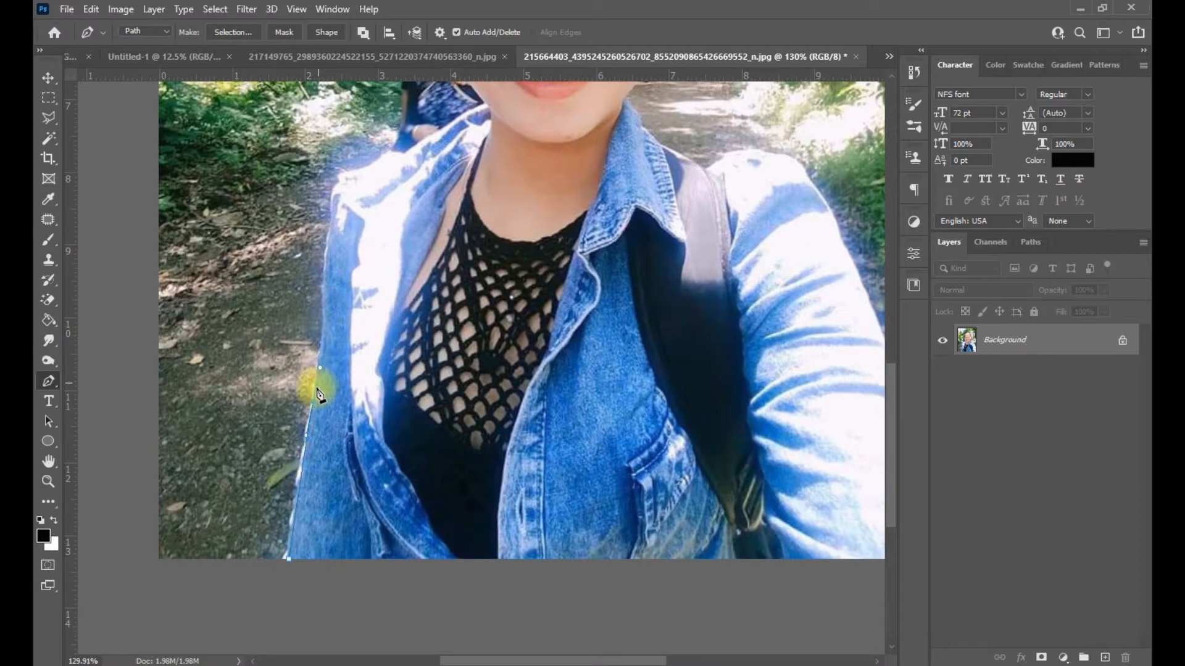
alt+click(314, 402)
drag(323, 316, 356, 426)
alt+click(324, 423)
drag(422, 398, 398, 460)
click(458, 411)
scroll(459, 411, up, 3)
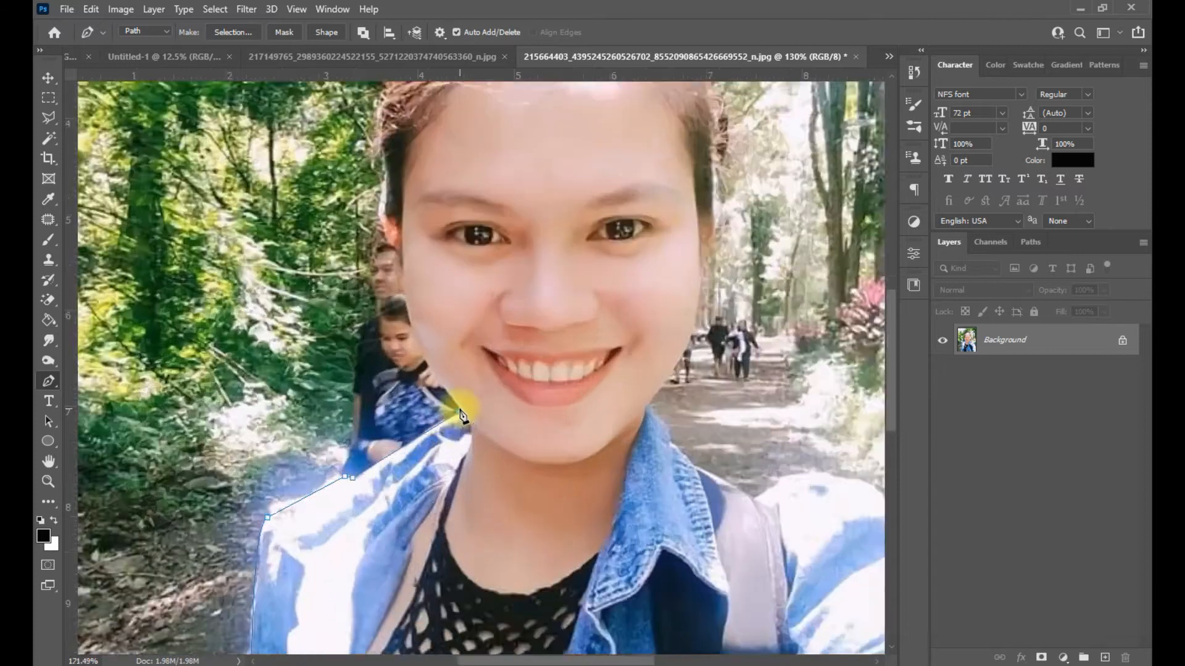
scroll(460, 411, up, 2)
drag(461, 413, 460, 453)
mouse_move(394, 339)
mouse_down()
mouse_move(393, 298)
mouse_move(392, 361)
mouse_up()
drag(382, 336, 382, 317)
alt+click(382, 336)
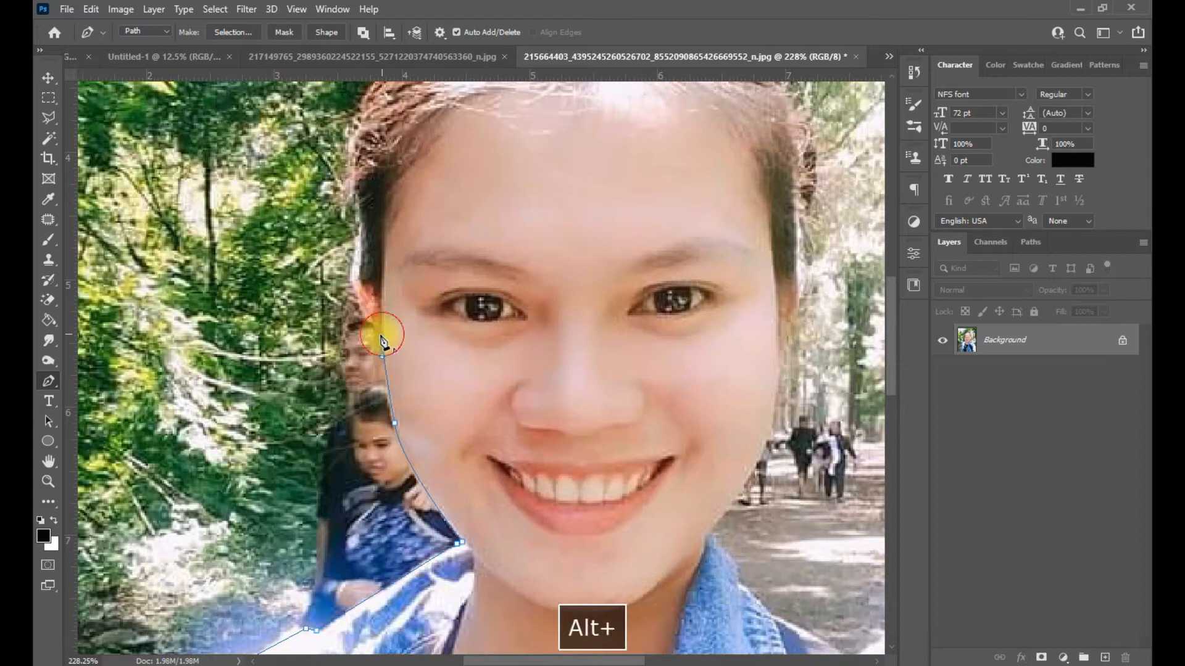
- Continue the path up the hair edge and across the top of her head
alt+click(351, 270)
click(357, 232)
click(357, 217)
click(357, 202)
drag(356, 190, 355, 185)
drag(354, 183, 356, 397)
alt+click(406, 245)
drag(492, 229, 404, 328)
drag(526, 282, 581, 299)
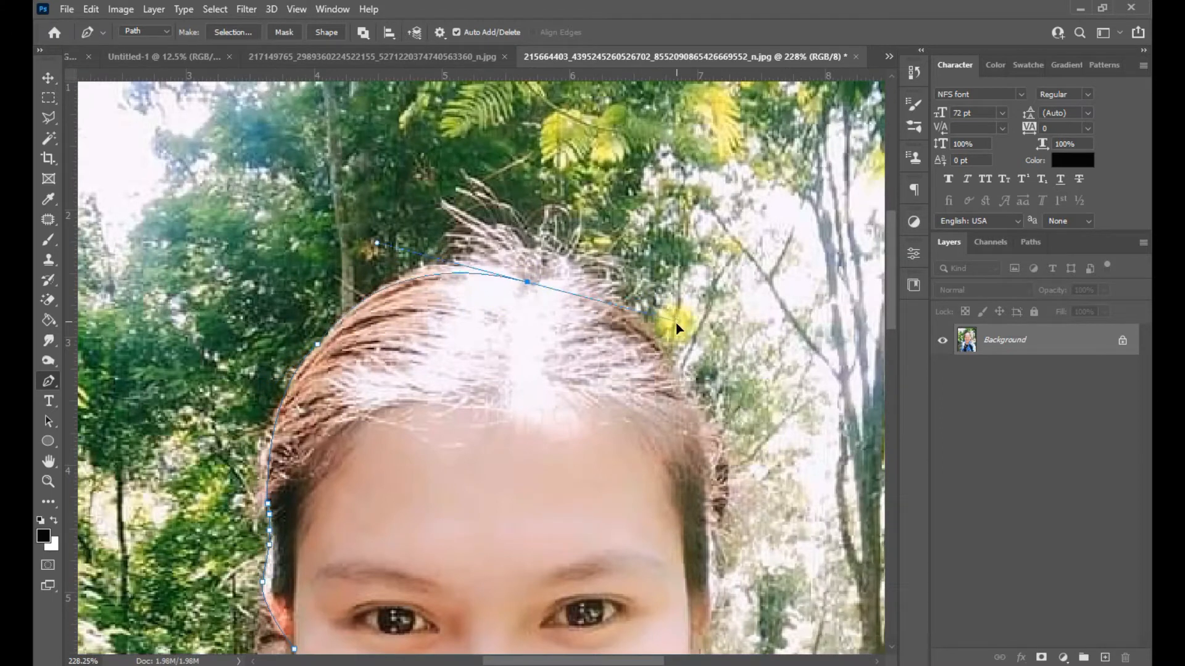
drag(651, 347, 596, 324)
alt+click(527, 282)
alt+click(578, 274)
- Trace down the right cheek to under the chin, redrawing the misplaced cheek anchor
drag(624, 457, 542, 424)
alt+click(593, 380)
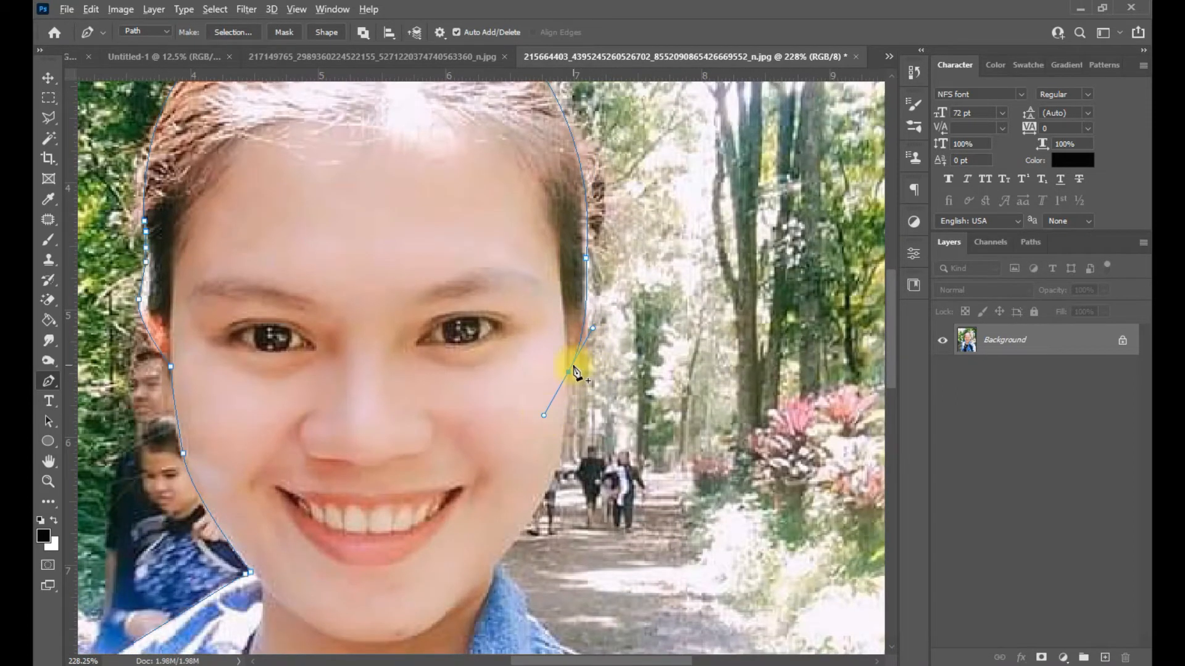
key(ctrl+z)
scroll(575, 363, up, 2)
drag(586, 347, 577, 361)
alt+click(585, 347)
scroll(570, 374, down, 1)
click(565, 389)
alt+click(567, 390)
scroll(567, 392, down, 3)
drag(589, 448, 598, 306)
scroll(540, 393, up, 2)
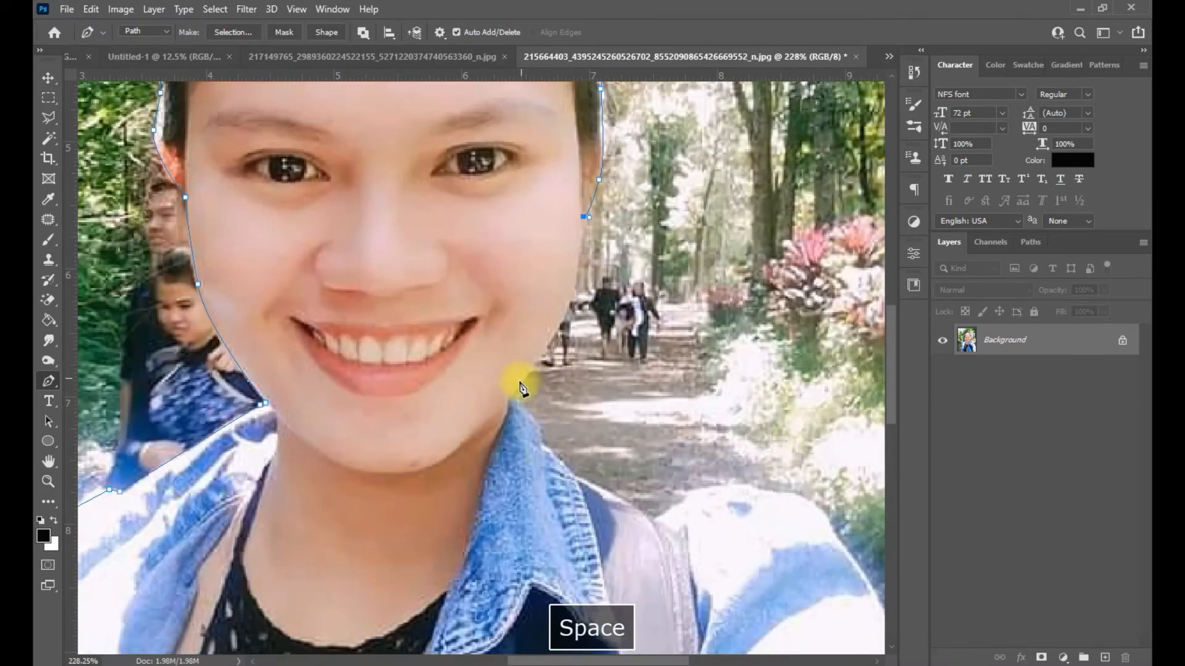
drag(516, 390, 469, 416)
alt+click(515, 390)
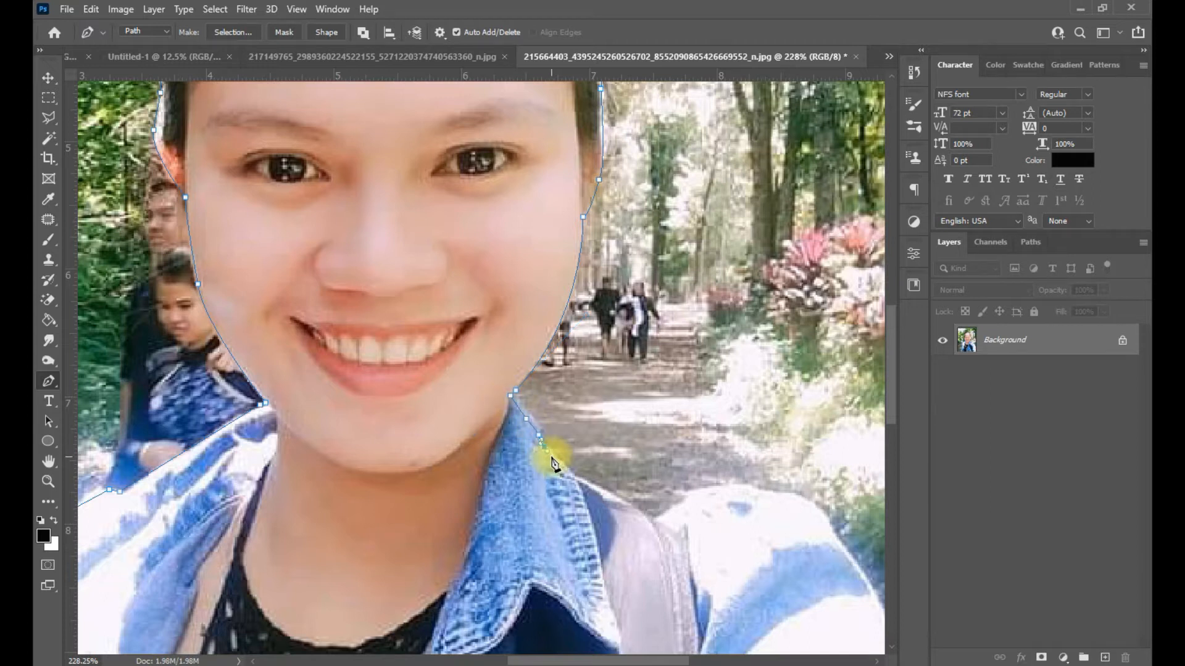
- Carry the path over the right shoulder and arm, then close it along the photo's bottom
drag(555, 463, 494, 392)
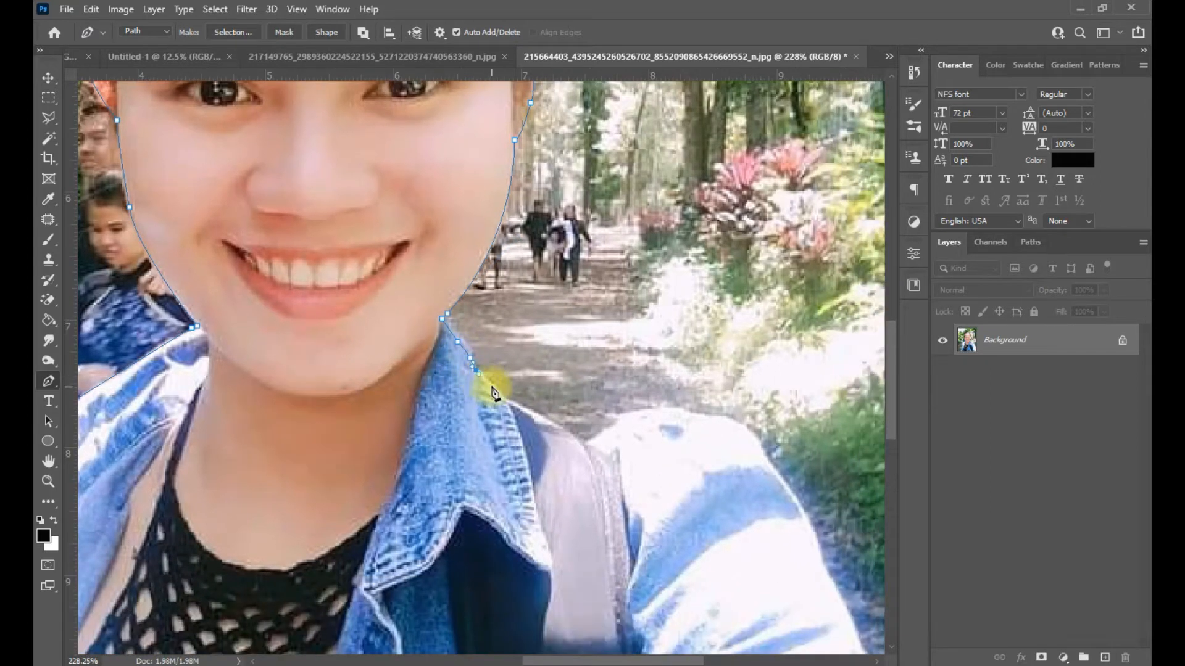
scroll(570, 433, down, 2)
scroll(529, 383, up, 1)
drag(660, 461, 502, 449)
scroll(529, 383, down, 3)
scroll(677, 470, up, 2)
scroll(677, 475, up, 2)
drag(577, 432, 634, 457)
drag(663, 506, 601, 419)
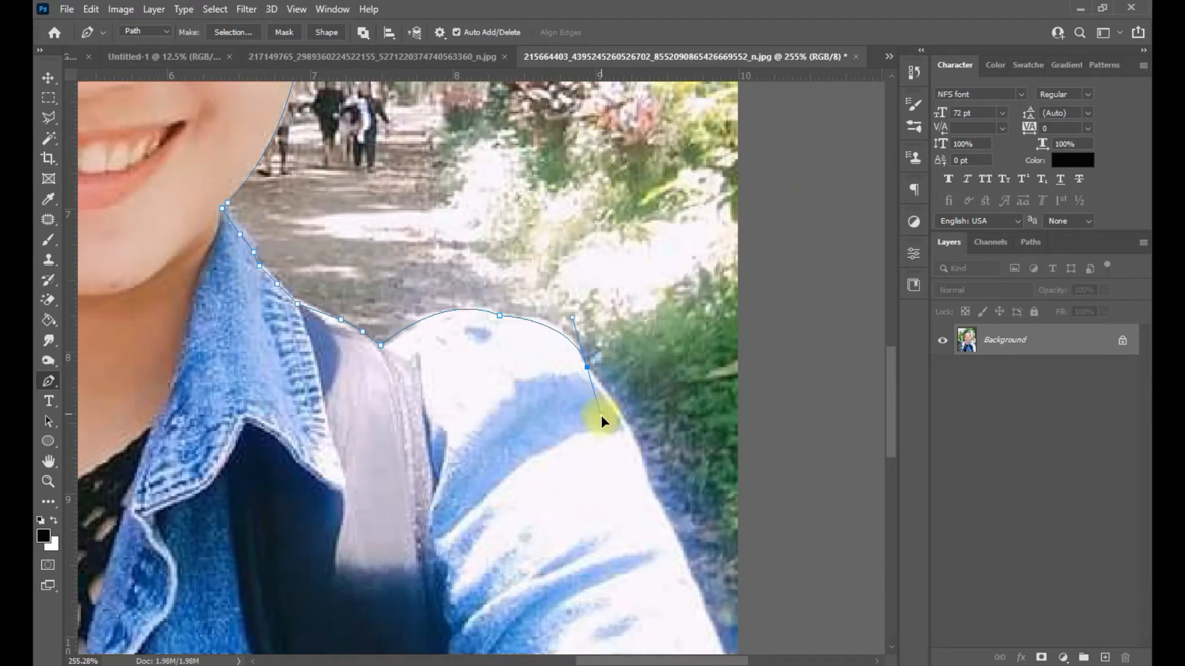
drag(678, 519, 602, 380)
alt+click(593, 338)
drag(688, 553, 645, 329)
alt+click(654, 404)
scroll(662, 411, down, 3)
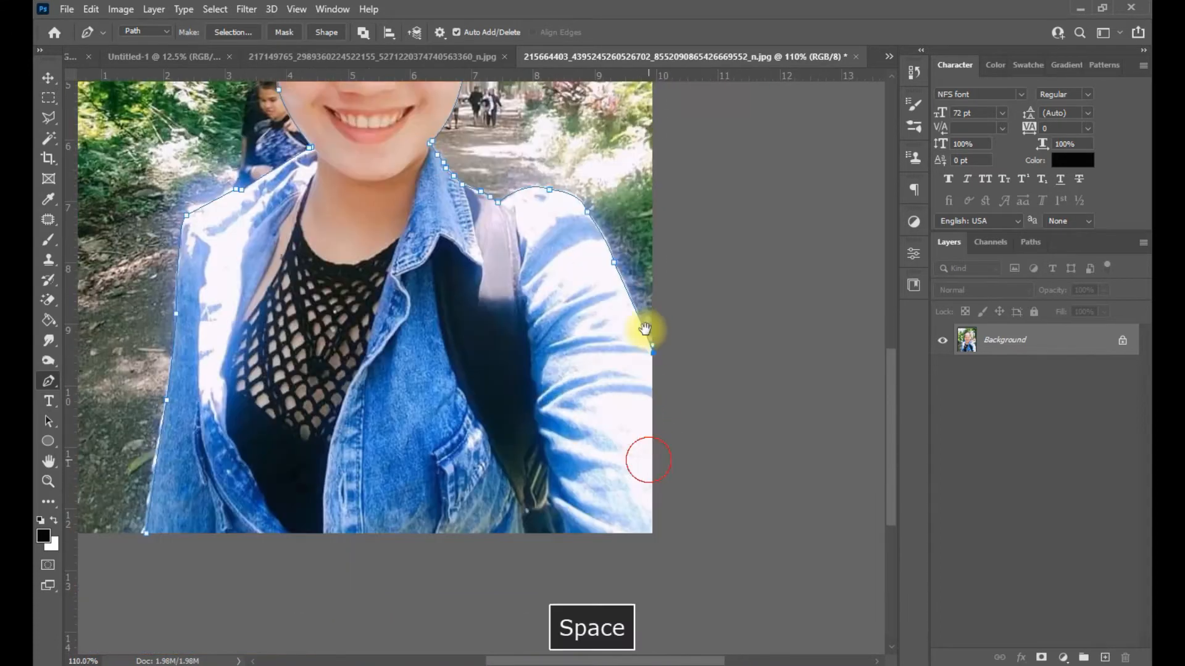
click(661, 459)
click(148, 465)
- Convert the closed pen path into a selection with Make Selection
right_click(307, 375)
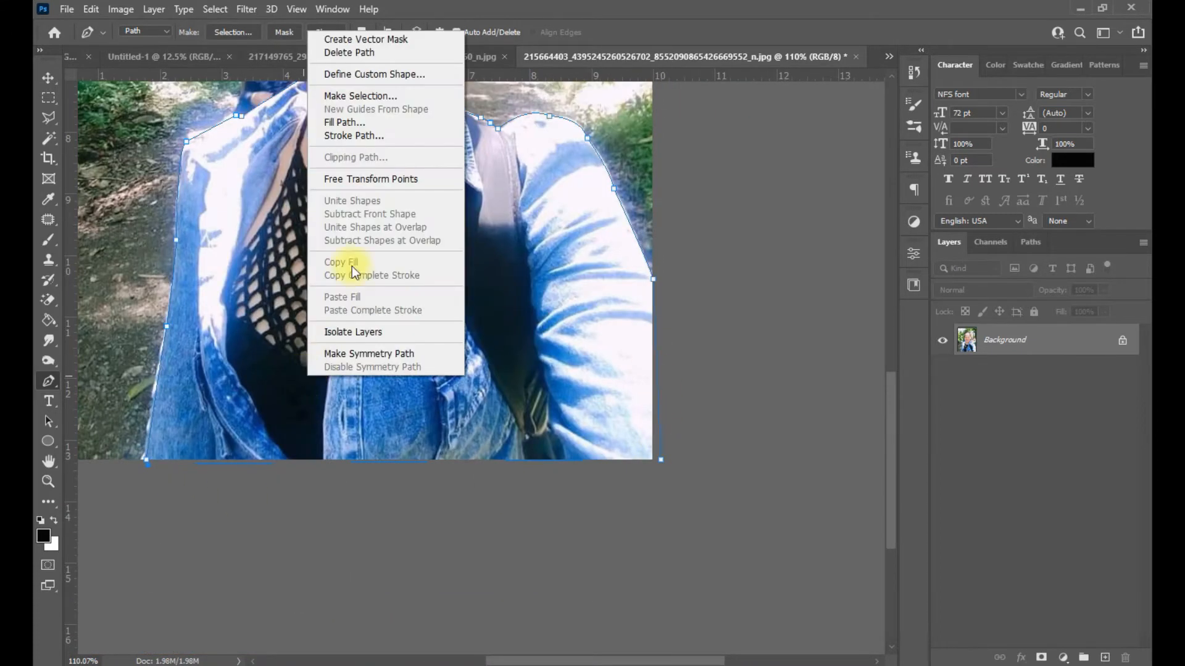
click(364, 97)
click(668, 189)
scroll(484, 235, down, 5)
scroll(487, 278, up, 2)
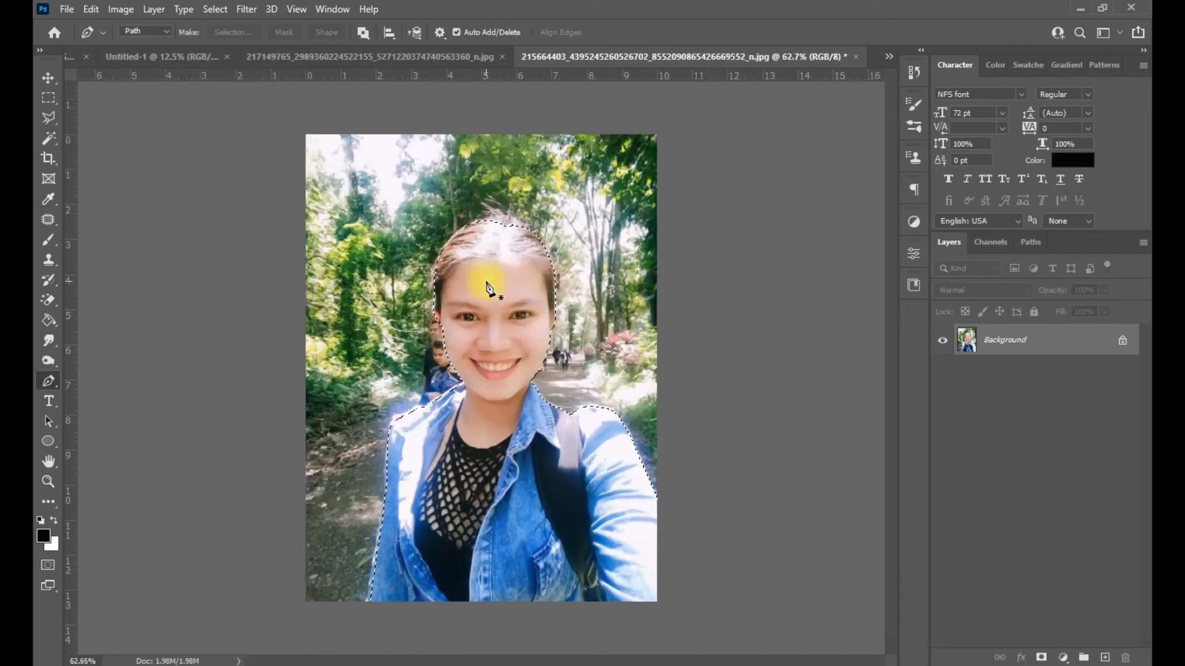
scroll(488, 287, up, 1)
click(48, 78)
- Drag the selected woman into Untitled-1 as Layer 2 and enlarge her to about 138%
drag(493, 272, 551, 392)
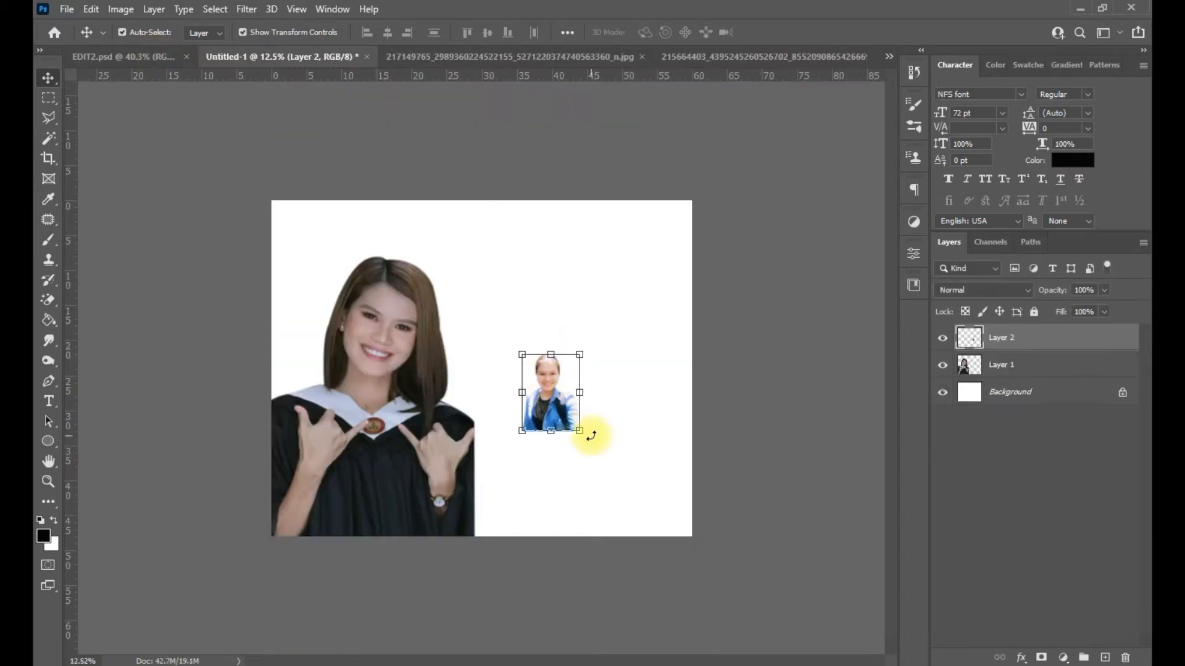
drag(580, 431, 677, 529)
drag(620, 446, 635, 410)
key(Return)
drag(535, 294, 498, 248)
drag(601, 447, 625, 493)
drag(524, 298, 496, 272)
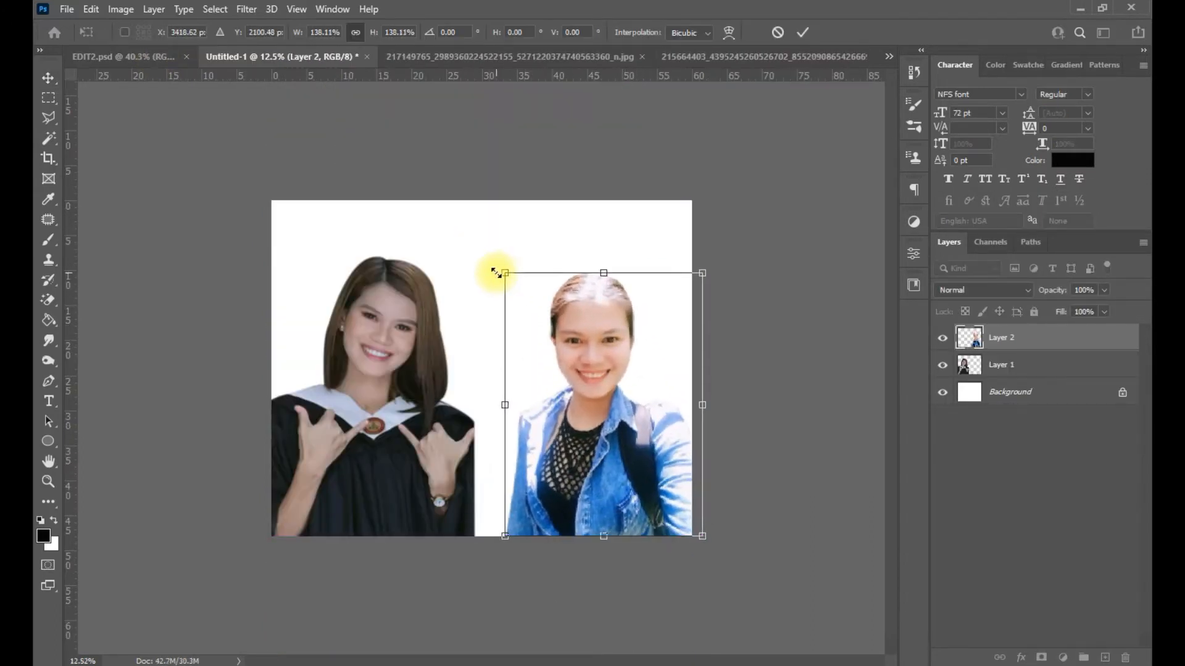
key(Return)
- Settle the selfie at the canvas's lower right and move the graduation portrait upward
click(726, 402)
drag(606, 425, 612, 408)
drag(373, 453, 371, 430)
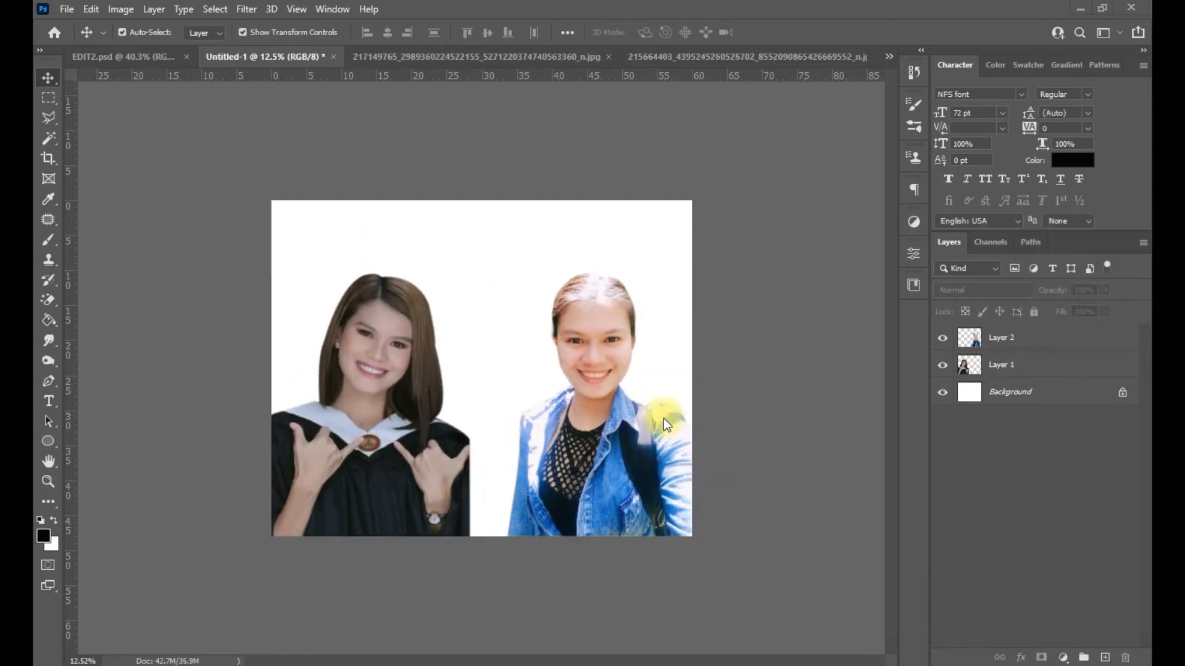
key(space)
drag(616, 439, 633, 478)
drag(414, 450, 415, 403)
click(801, 402)
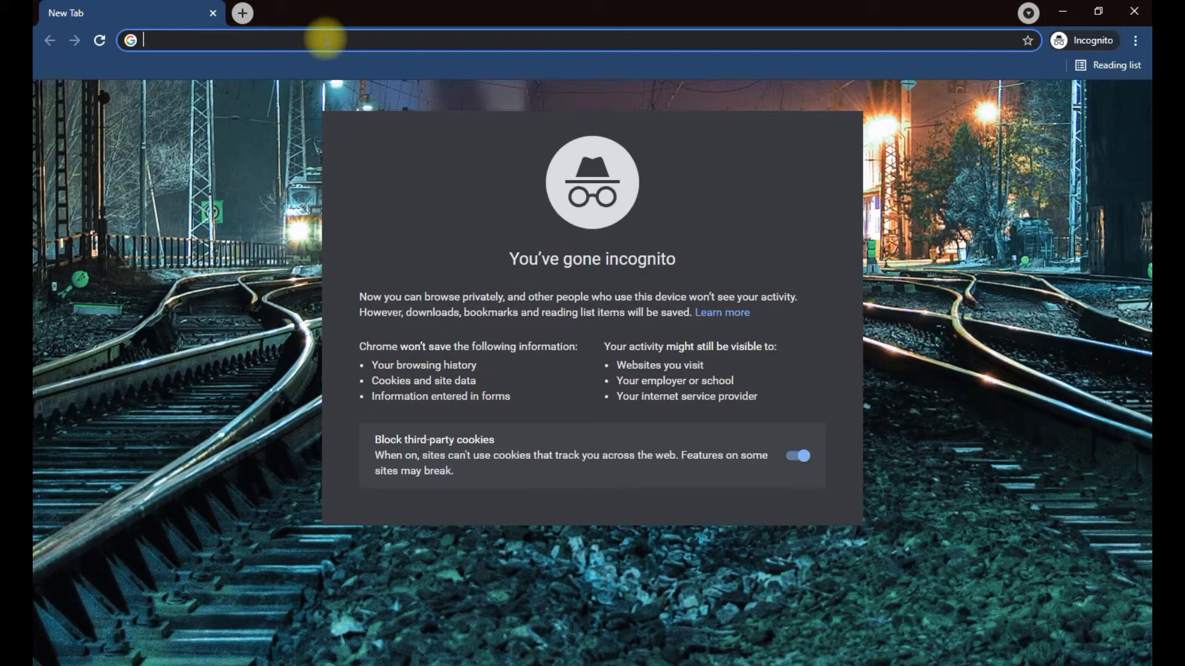
- Search Google Images for 'violet background' and preview the 45 Purple Background Images result
text(violet )
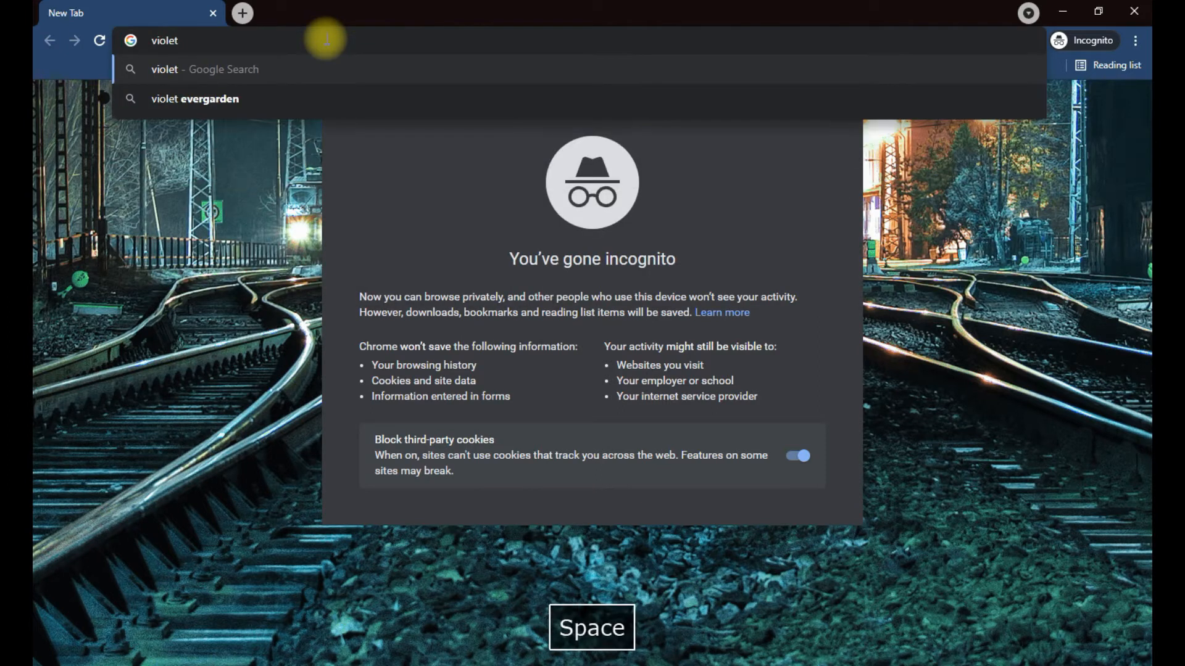
text(back)
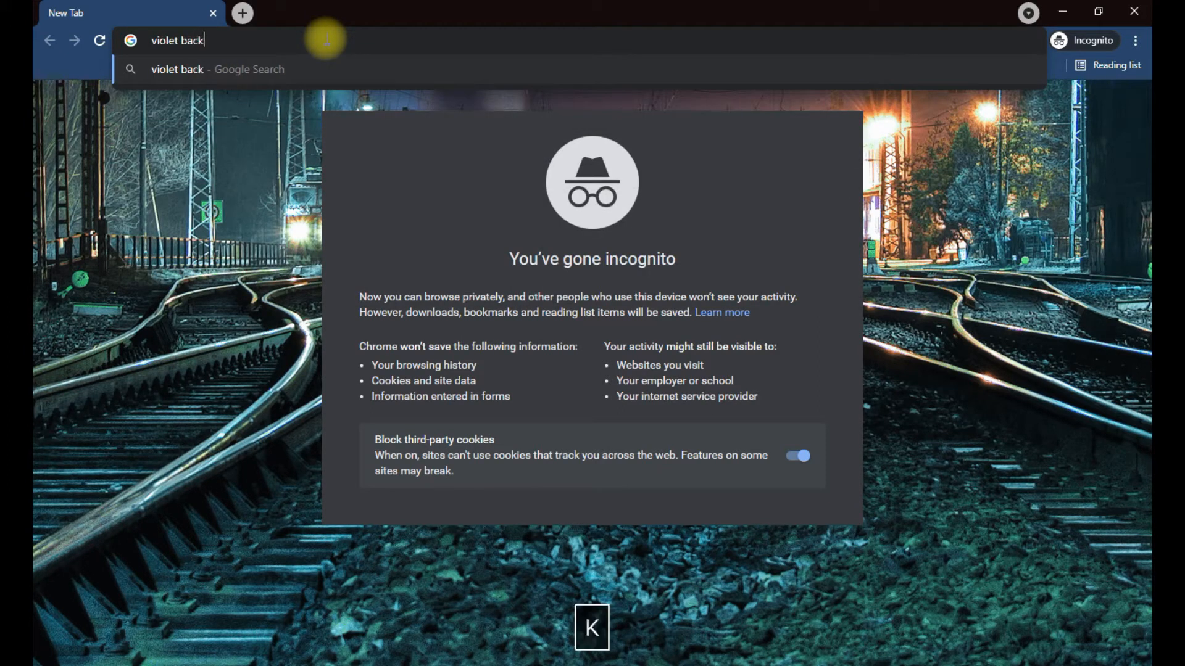
text(gro)
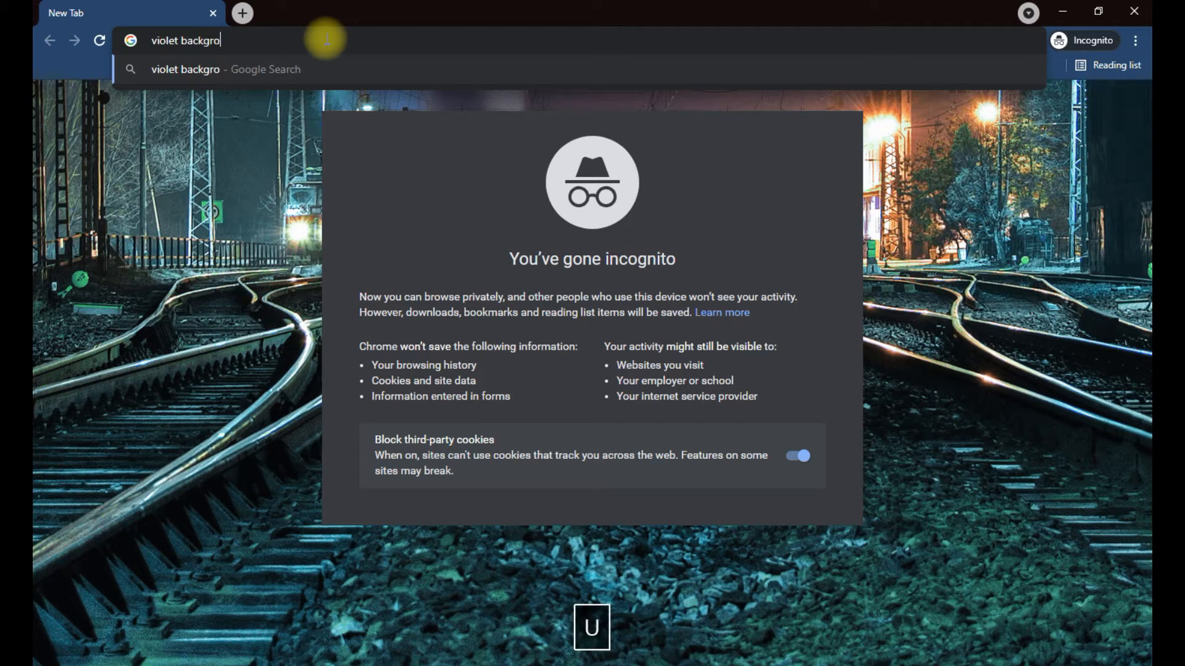
text(und)
key(Return)
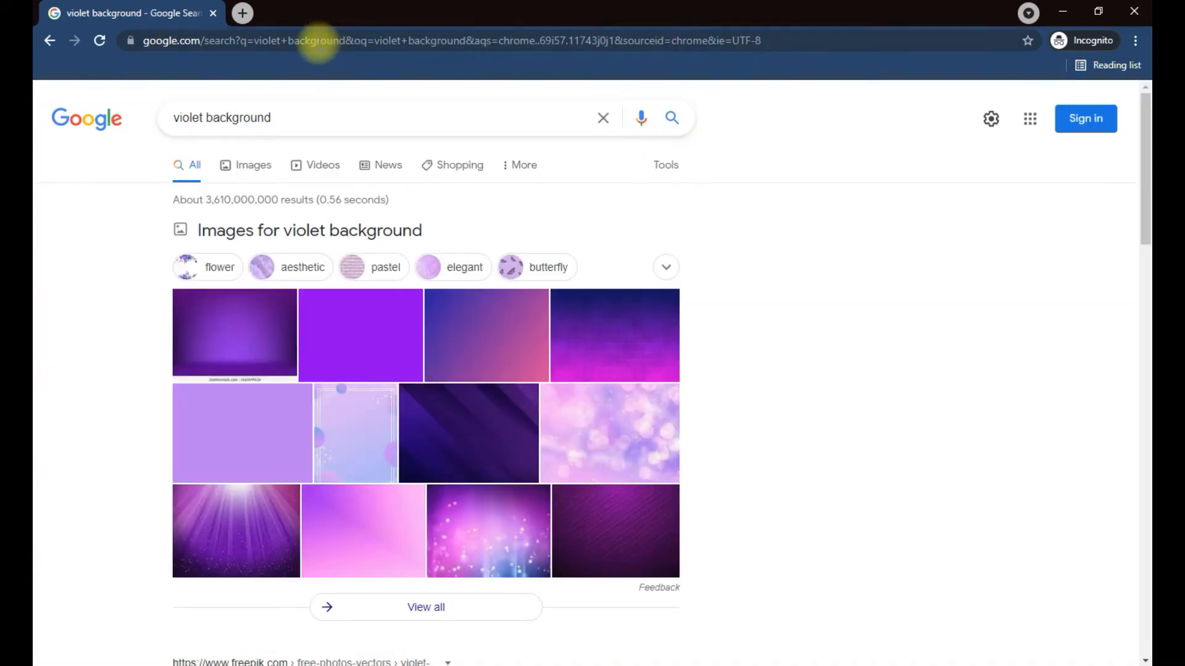
click(254, 165)
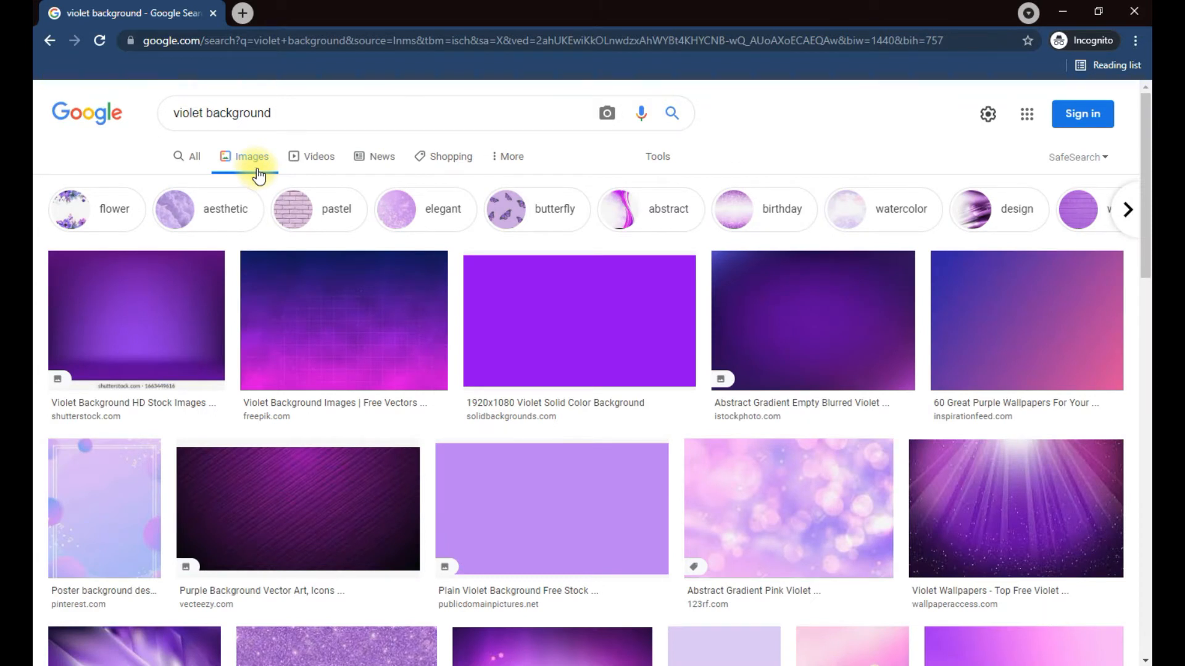
scroll(257, 309, down, 5)
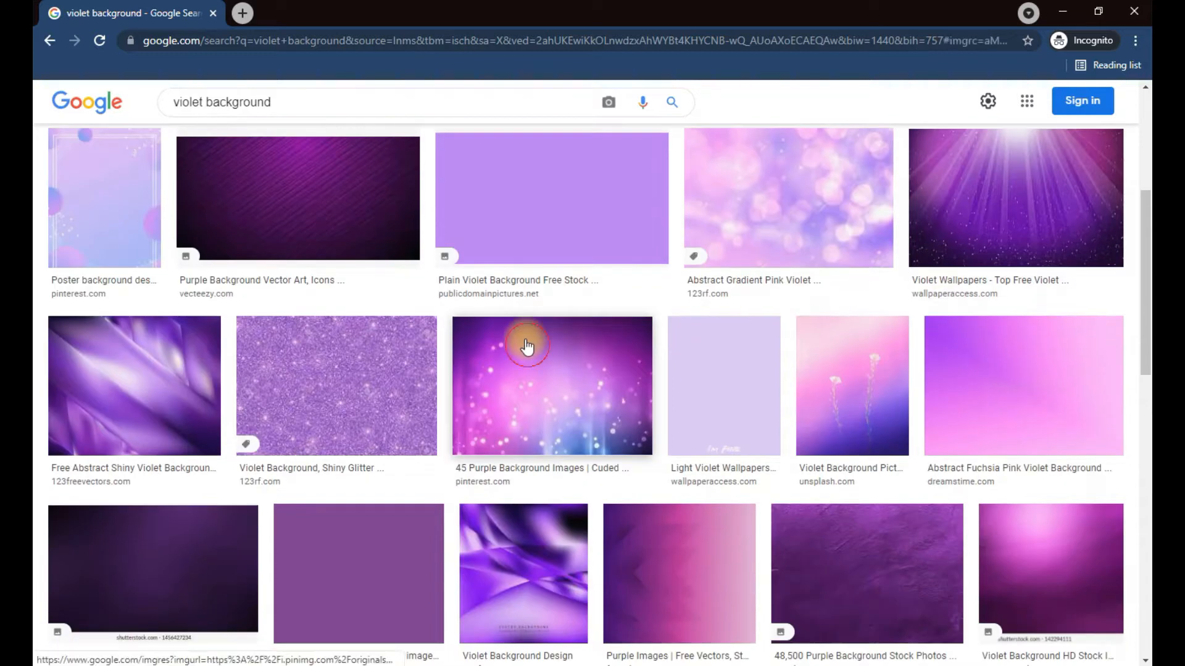
click(527, 339)
- Copy a purple background image and paste it into the Photoshop collage
right_click(869, 332)
click(762, 550)
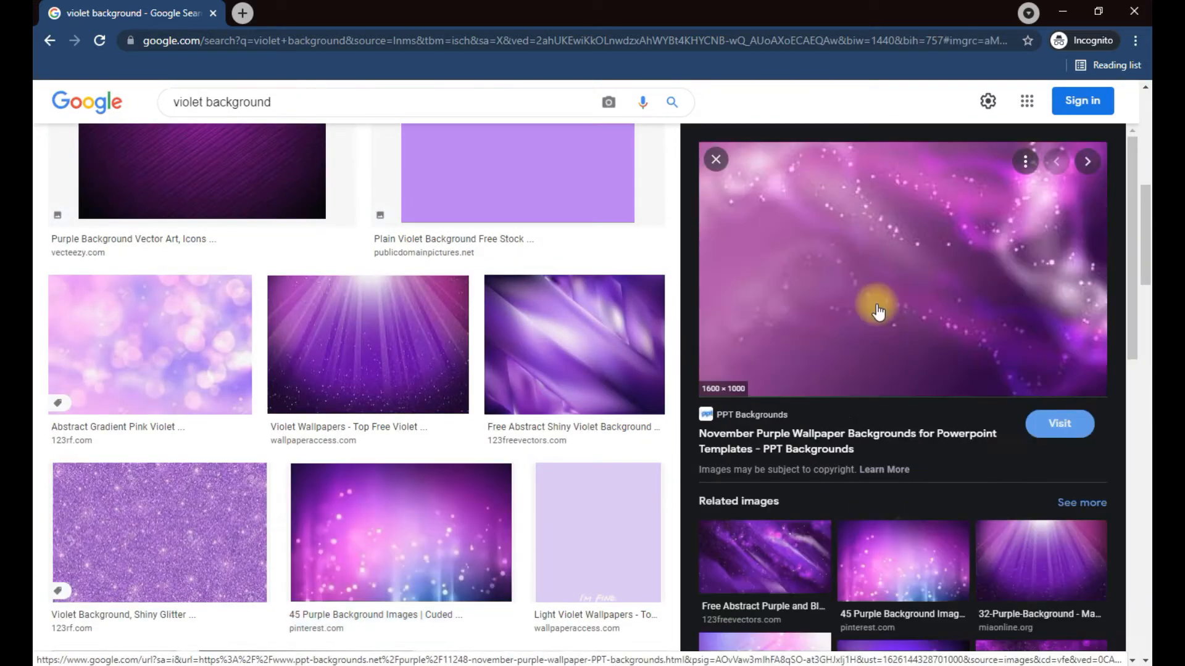
right_click(875, 305)
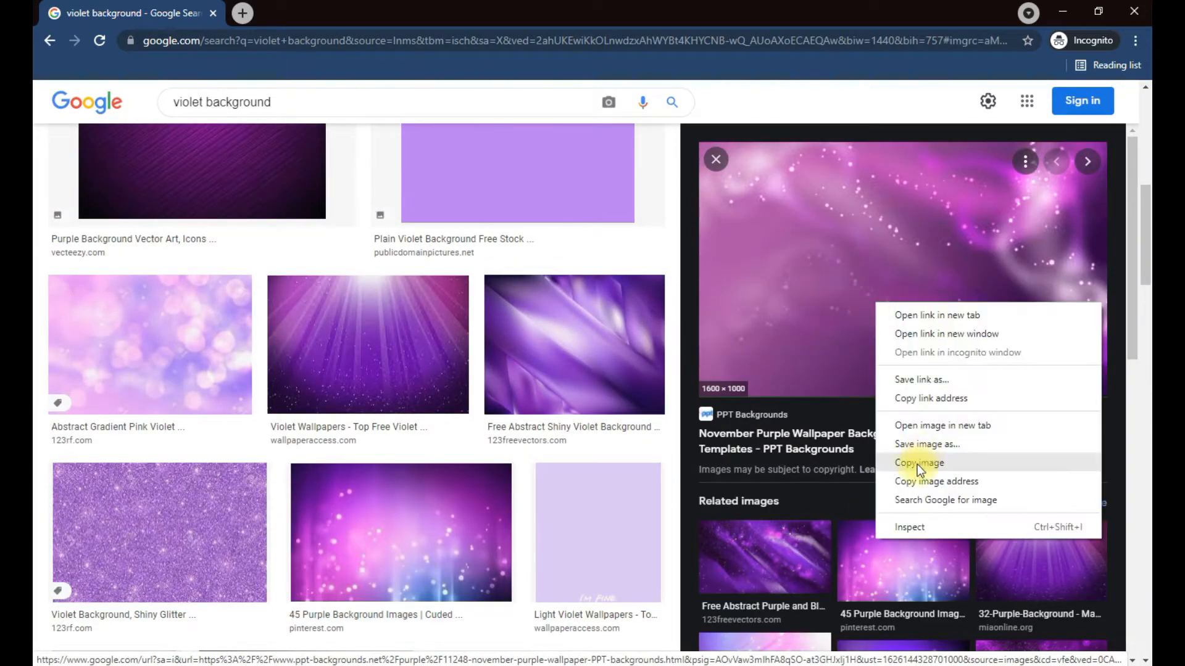
click(908, 566)
right_click(844, 316)
click(923, 477)
key(alt+Tab)
key(ctrl+v)
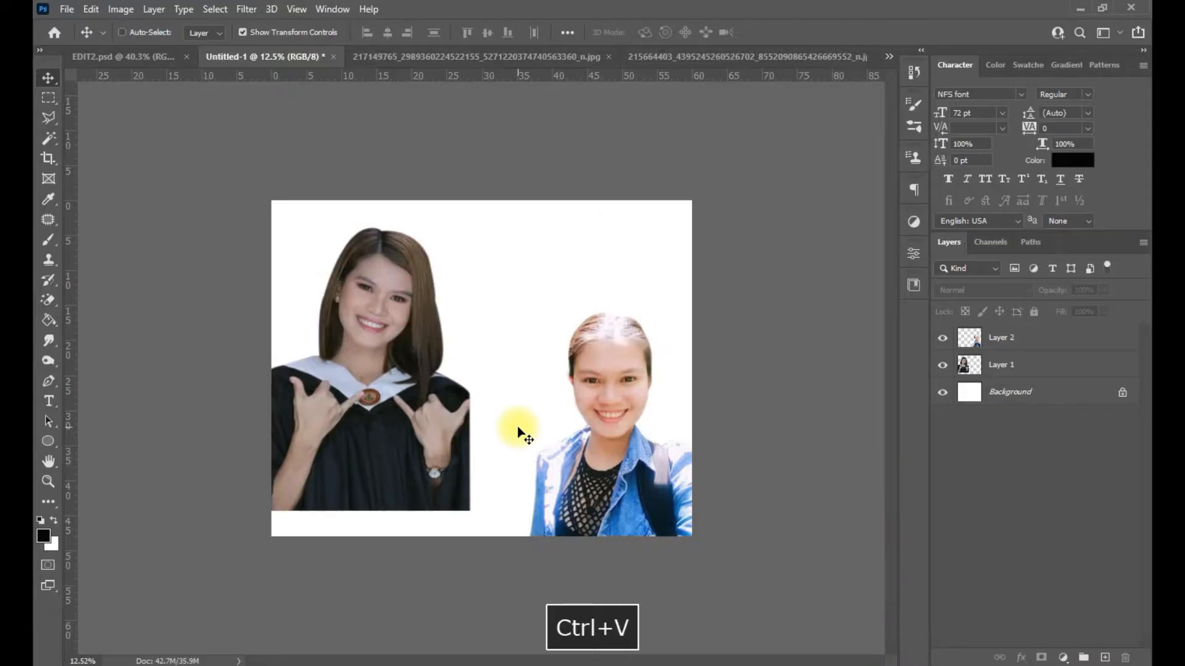
key(alt+Tab)
- Try opening purple images' source pages in new tabs, then close the privacy error tabs
click(791, 543)
right_click(871, 251)
click(896, 558)
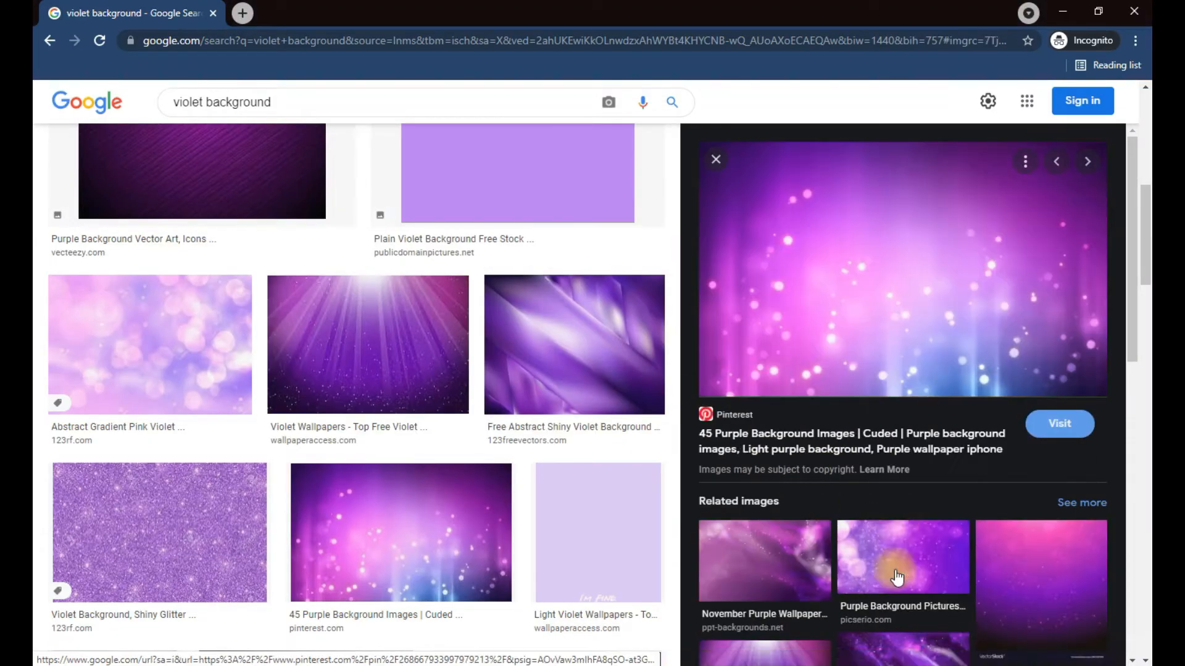
click(896, 564)
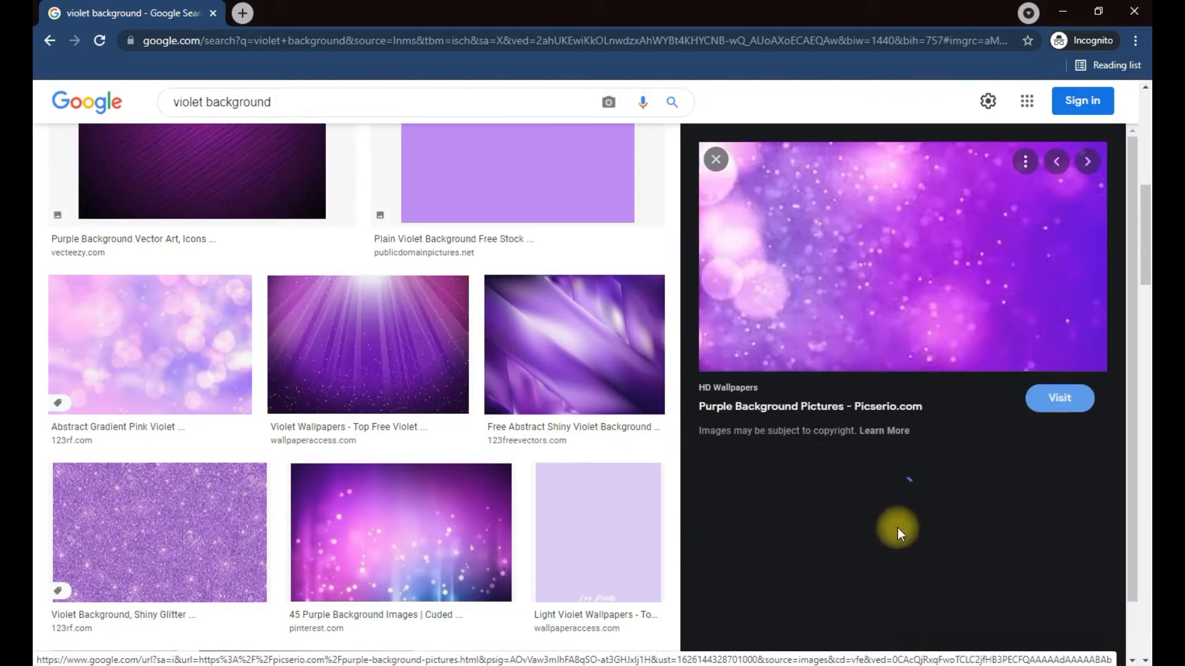
right_click(843, 266)
click(914, 270)
click(277, 13)
click(132, 13)
click(1056, 398)
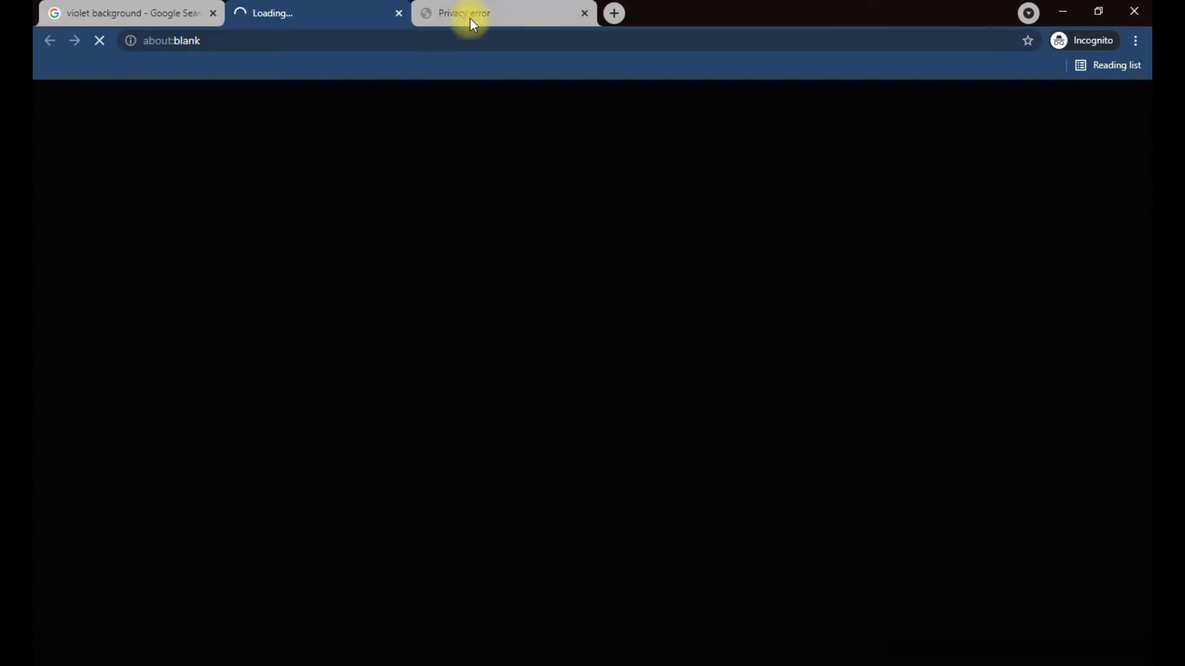
click(583, 13)
click(398, 13)
- Open the Picserio purple background's page, expand Advanced on its privacy error, and follow Learn more
right_click(766, 263)
click(748, 536)
scroll(820, 420, down, 3)
click(862, 352)
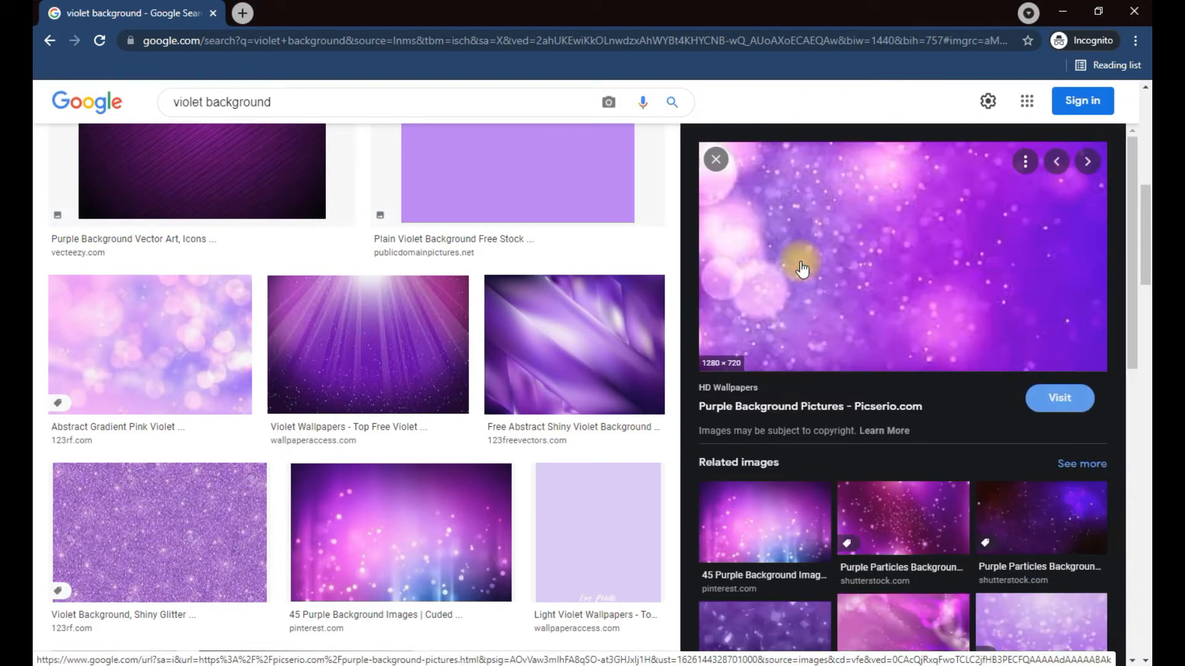
right_click(820, 271)
click(836, 273)
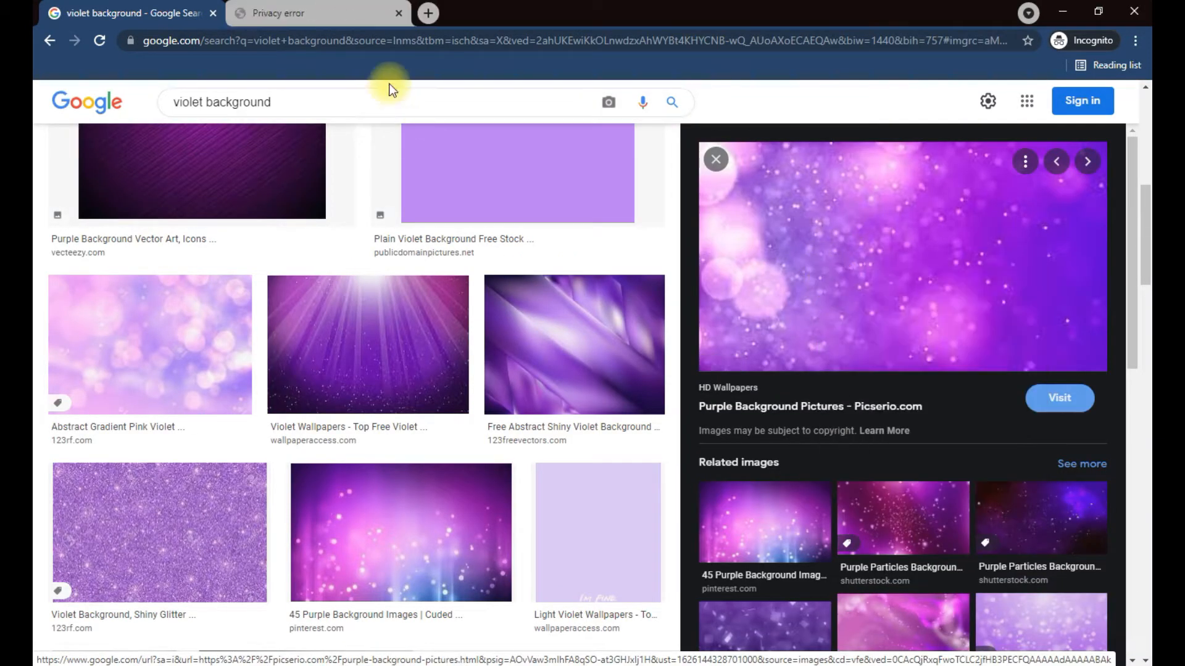
click(327, 11)
click(393, 405)
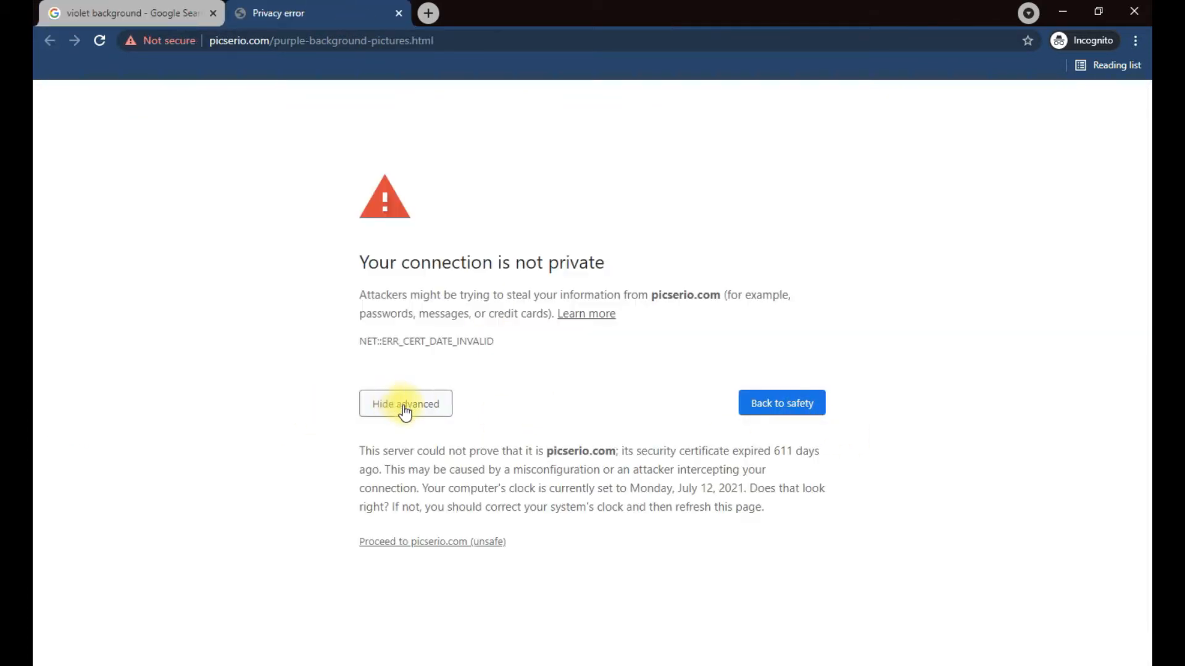
click(580, 314)
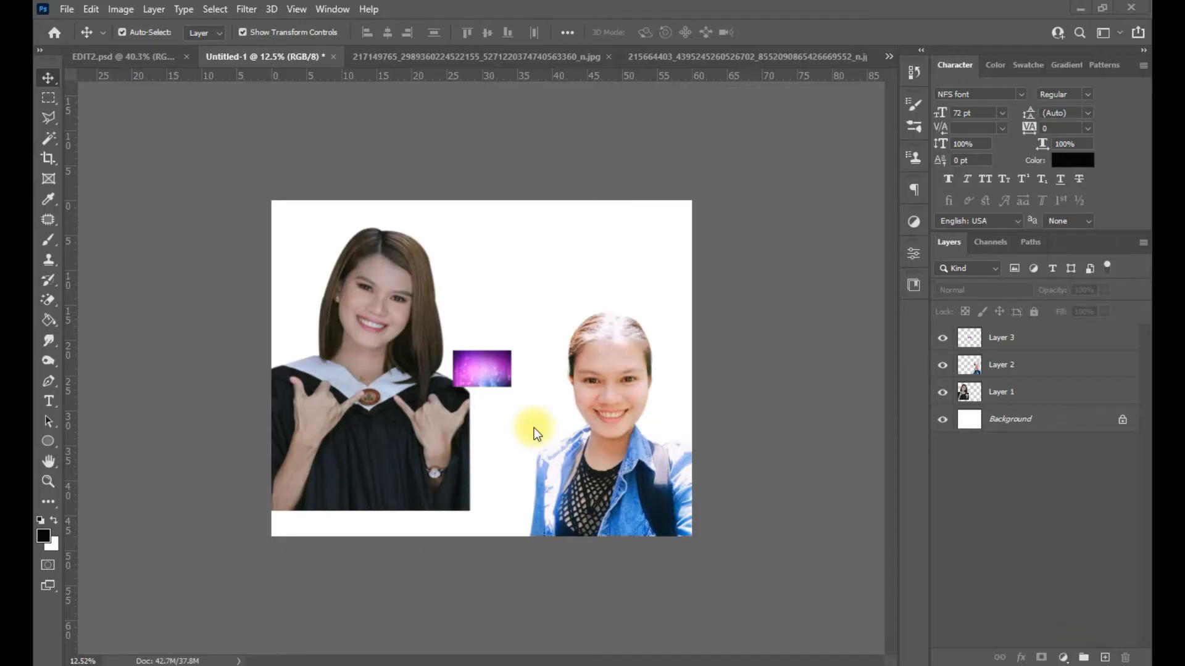
- Move Layer 3 below Layer 1 and stretch the violet background to cover the whole canvas
key(space)
drag(1001, 338, 1013, 394)
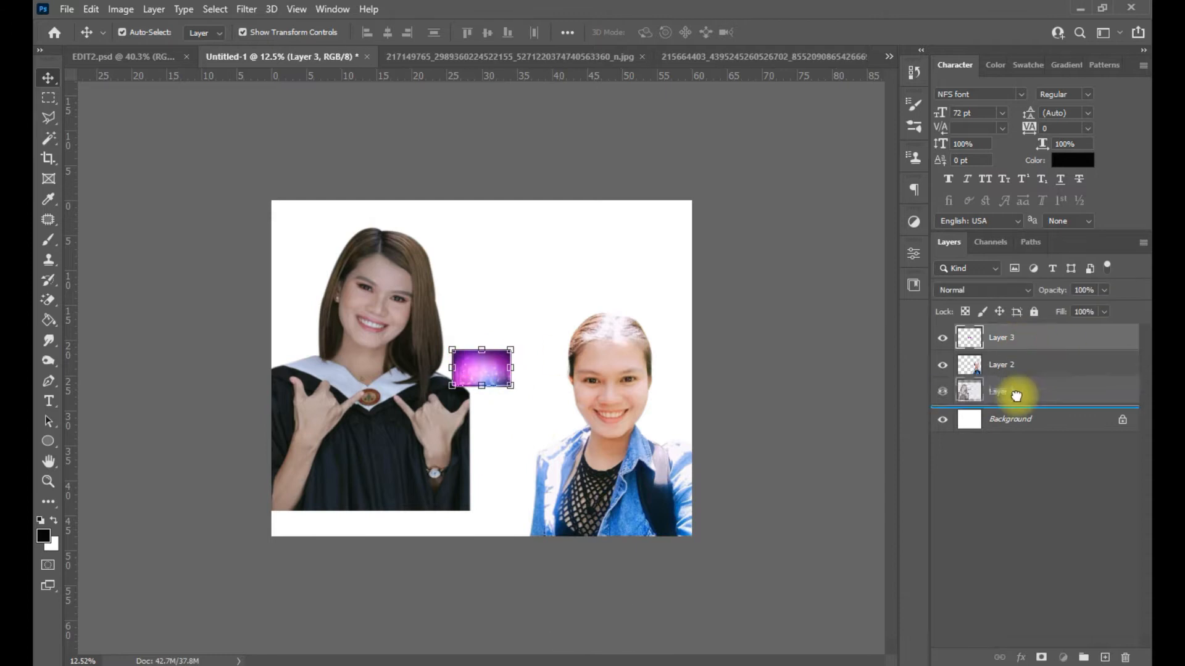
drag(454, 351, 272, 212)
drag(510, 290, 756, 536)
drag(516, 330, 509, 307)
drag(487, 509, 486, 543)
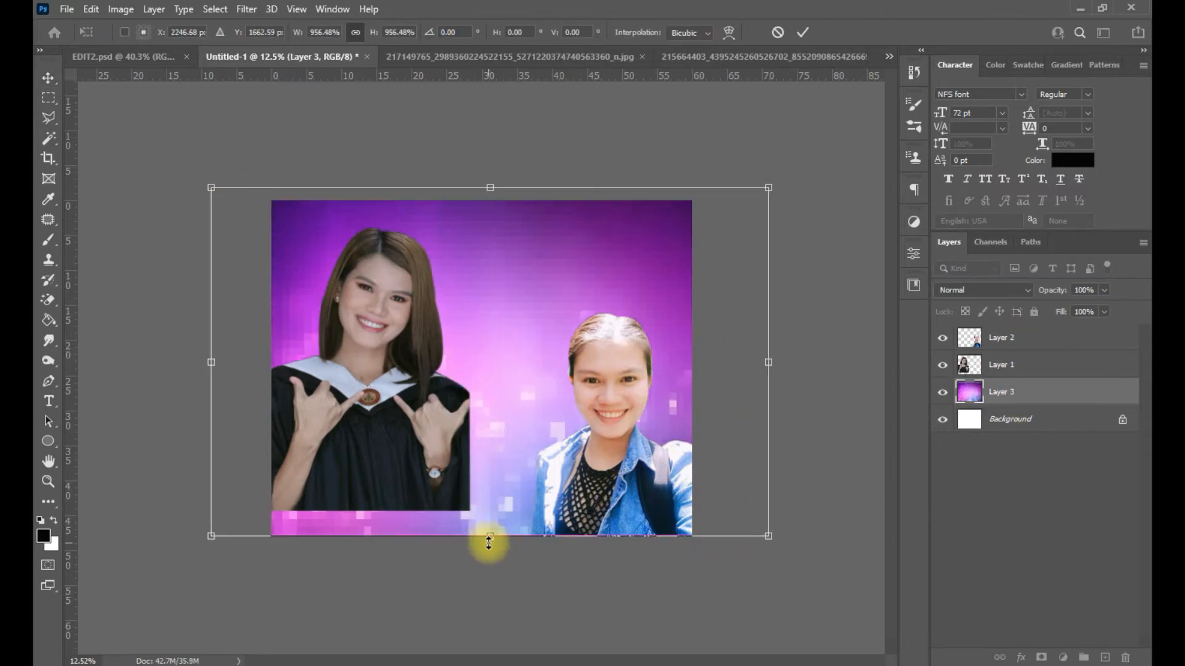
key(Return)
- Move the graduation portrait down and commit its new position
drag(430, 408, 422, 457)
key(Return)
click(105, 385)
- Type the title CONGRATULATIONS near the top of the canvas and enlarge it
click(52, 404)
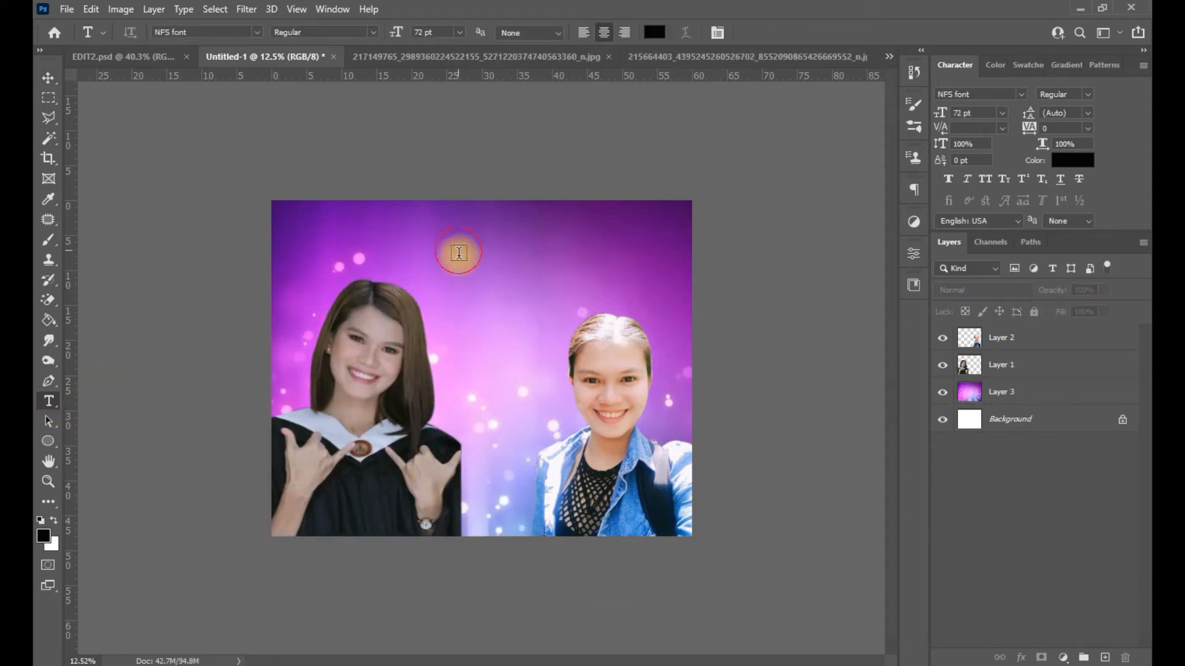
click(457, 250)
key(Caps_Lock)
text(CONGRA)
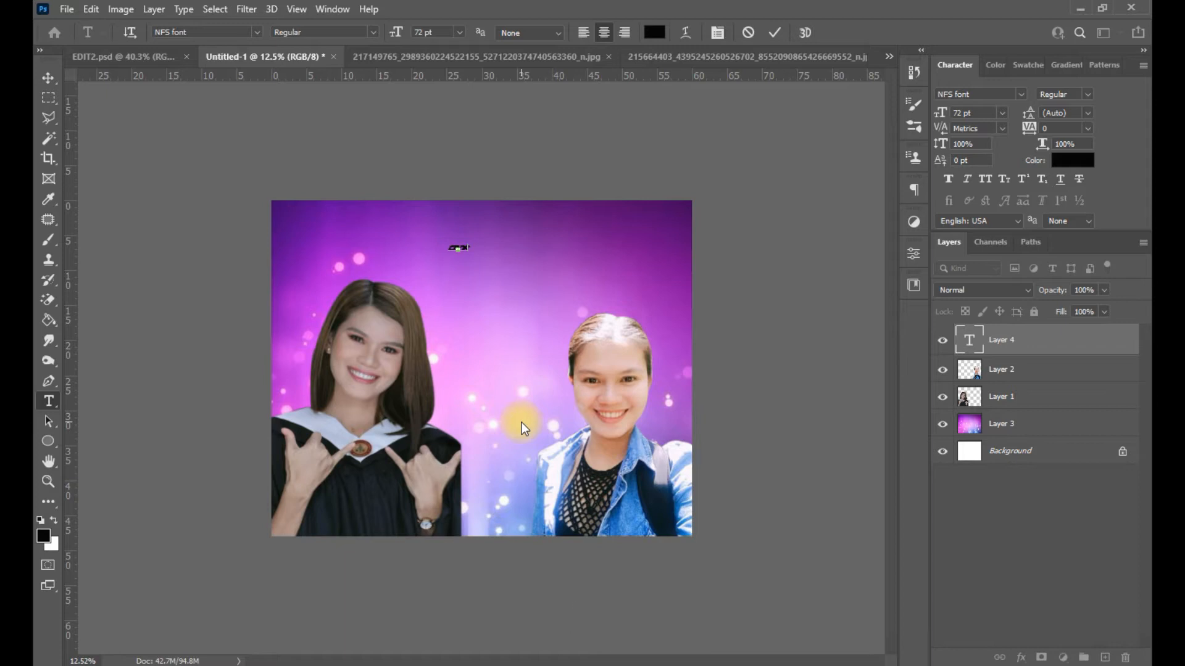
key(ctrl+a)
text(CONGRATULATION)
key(BackSpace)
text(S)
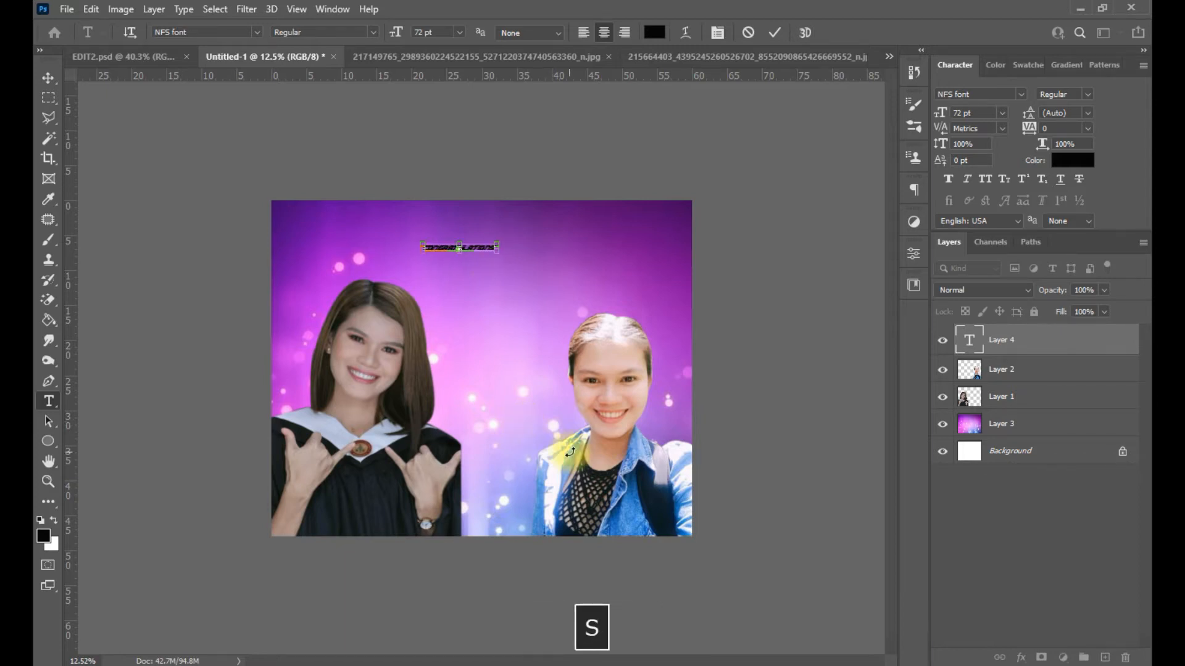
drag(516, 260, 534, 257)
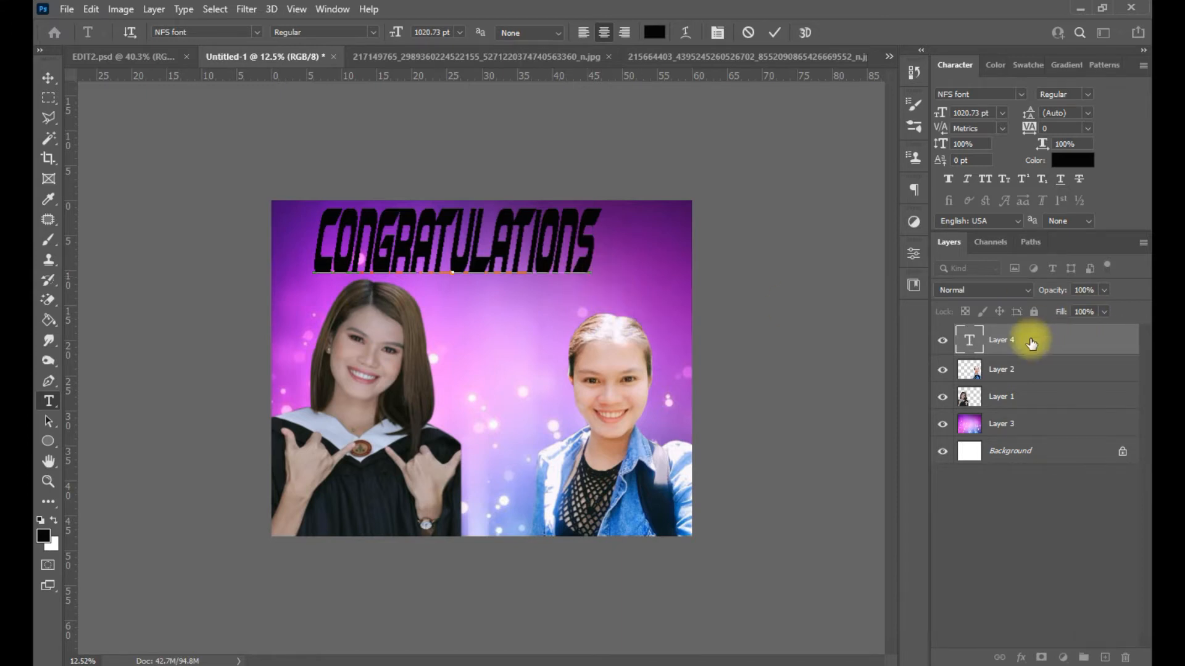
- Set the whole title in the Baroque Script font
key(ctrl+a)
click(1021, 94)
scroll(1043, 224, down, 1)
scroll(1043, 223, down, 9)
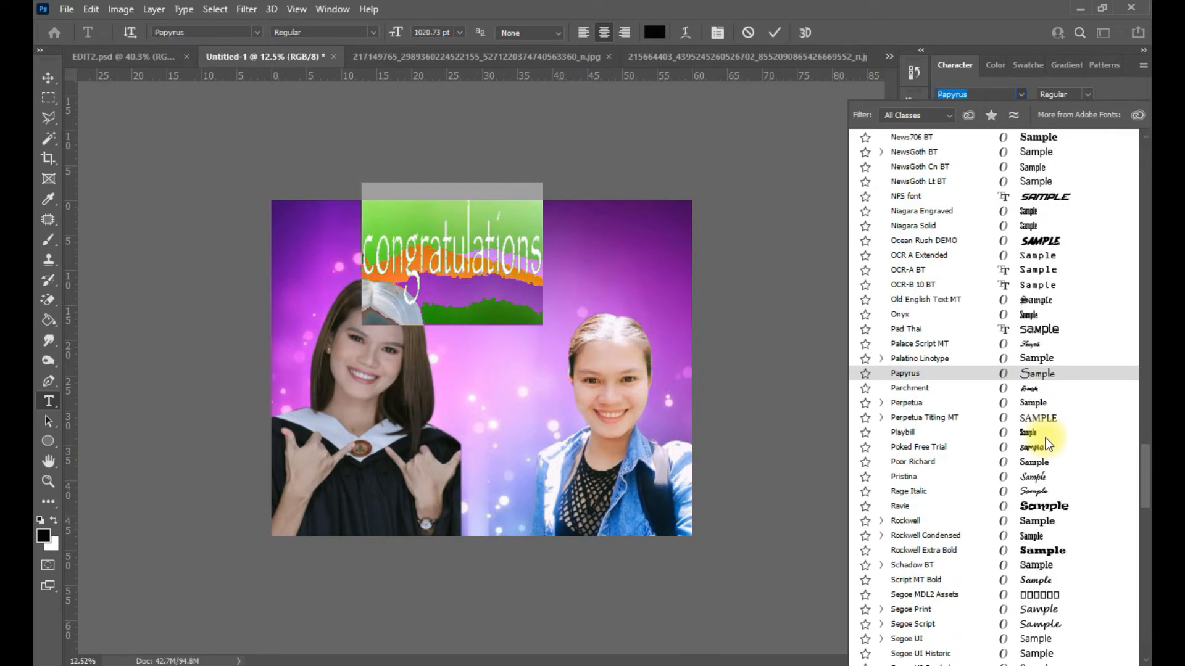
scroll(1046, 444, down, 8)
scroll(1045, 449, down, 7)
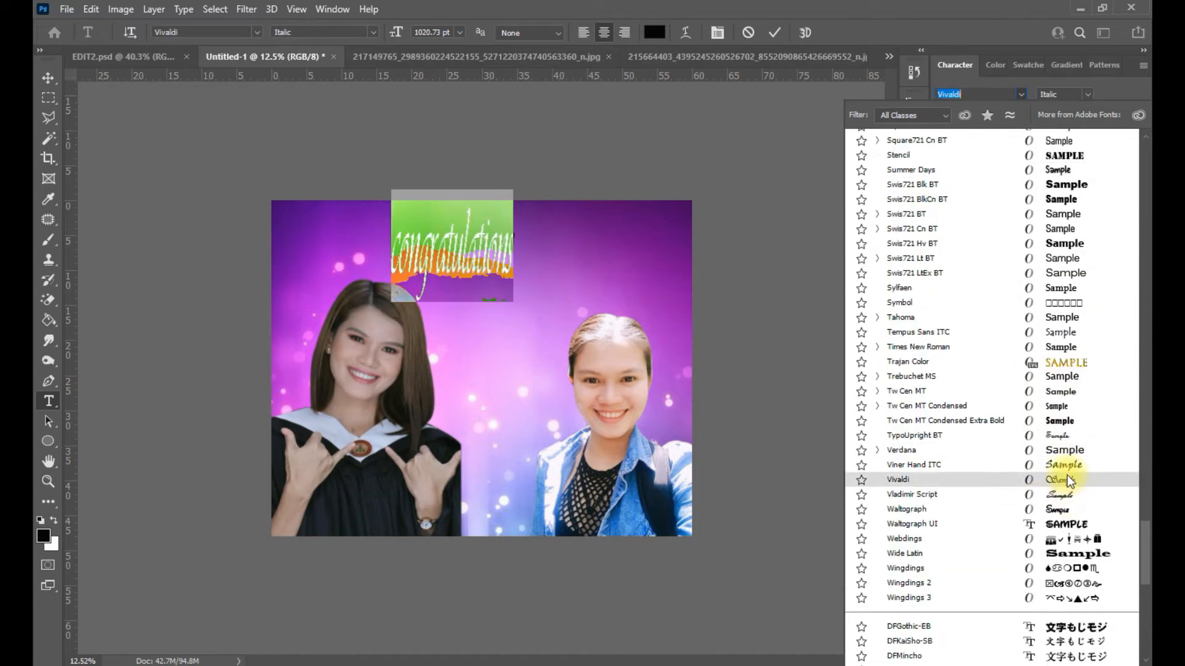
click(1067, 480)
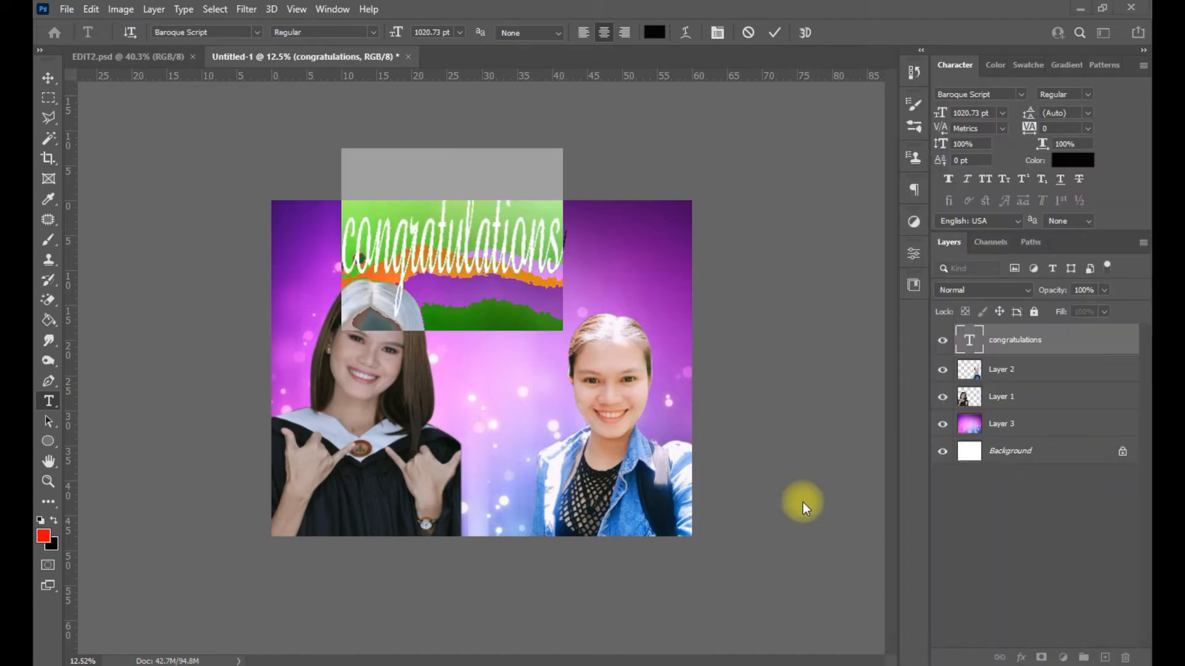
key(space)
- Change the title's text colour to white
click(344, 241)
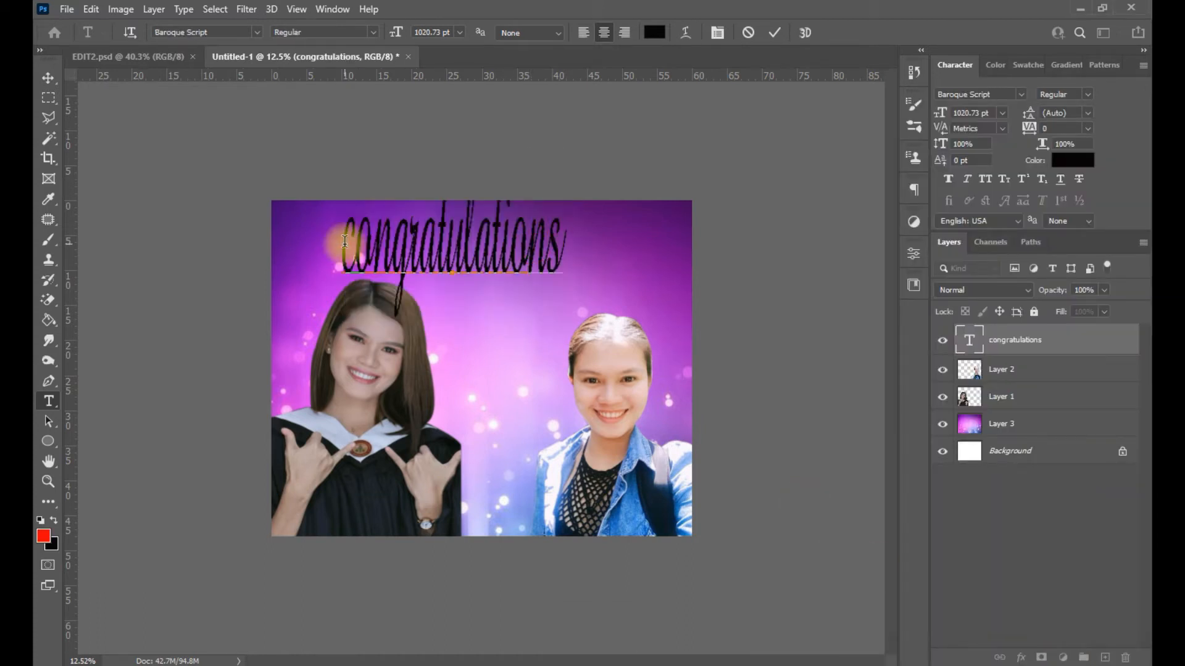
text(C)
key(ctrl+a)
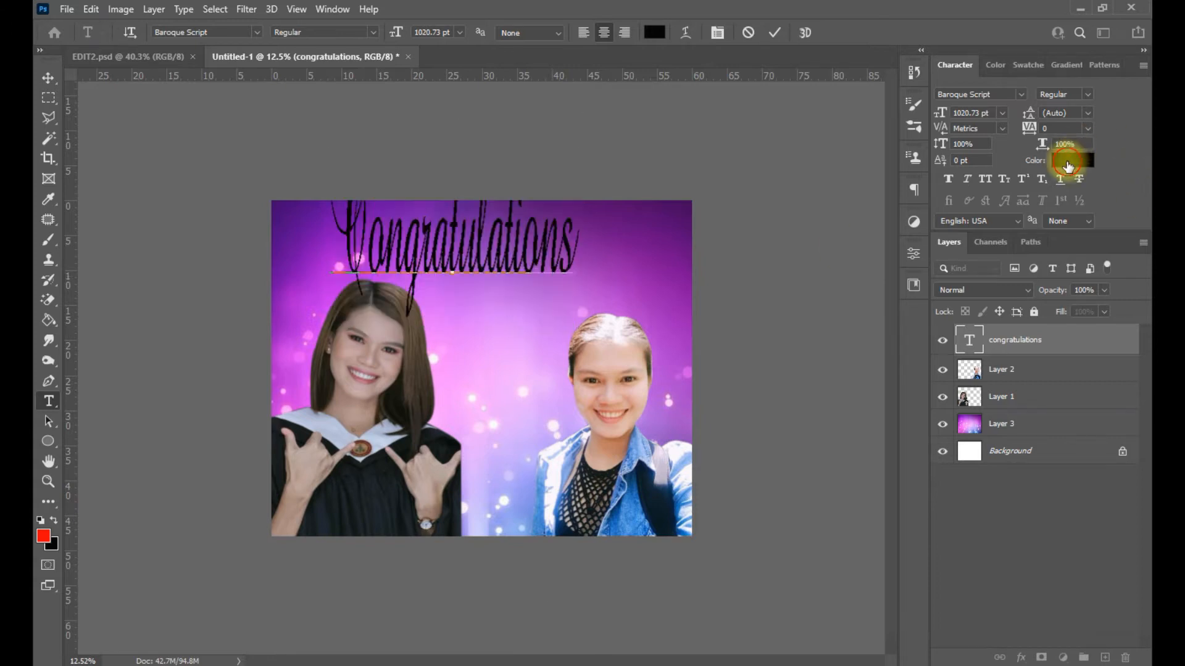
click(1072, 160)
click(719, 191)
click(1083, 187)
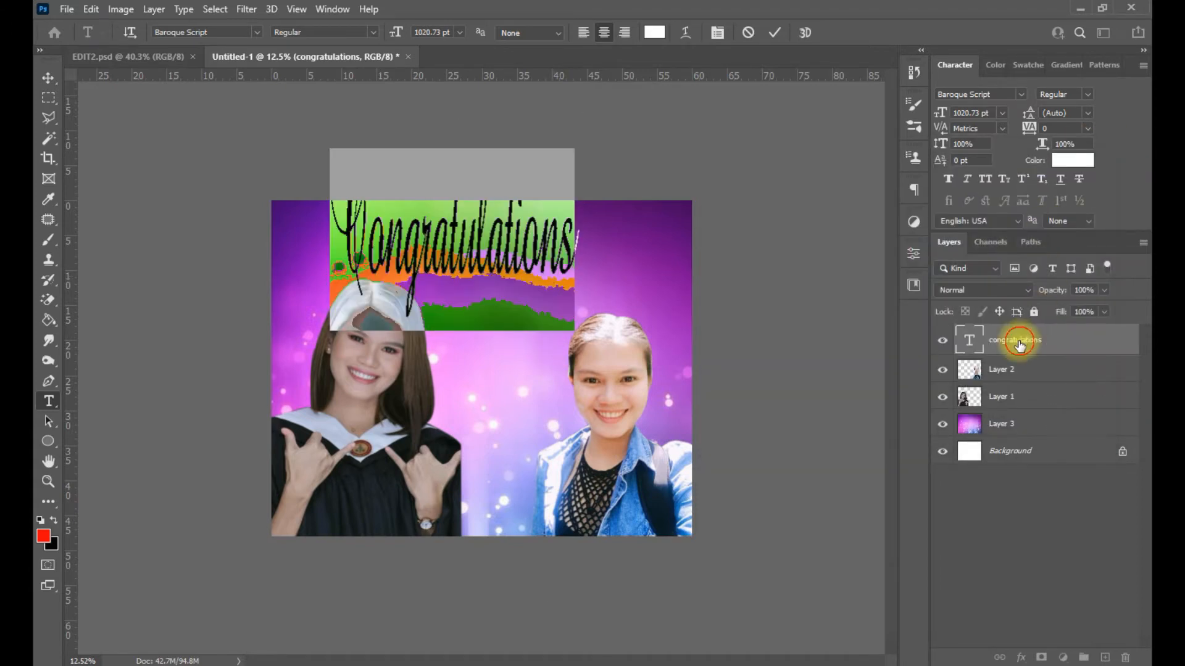
click(1018, 339)
- Squash, stretch and widen the title so it spans the upper right
key(v)
drag(454, 115, 454, 234)
drag(480, 287, 534, 269)
drag(506, 311, 507, 277)
drag(506, 218, 507, 203)
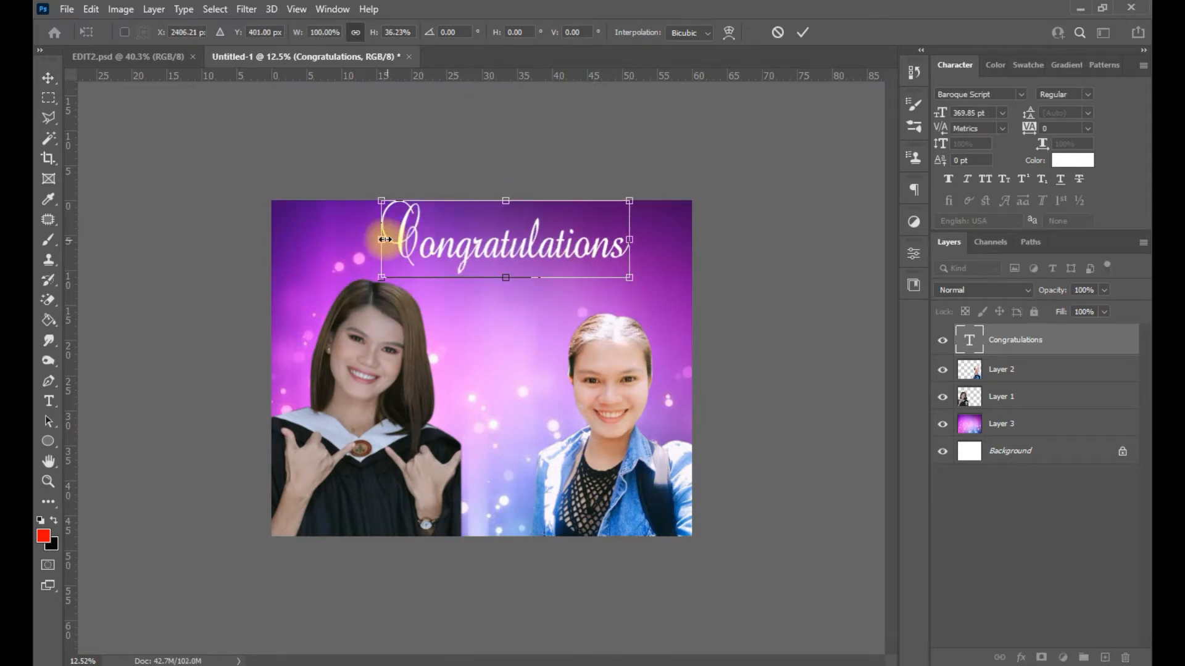
drag(381, 238, 348, 236)
key(Return)
- Move Congratulations right and down, shift the graduate photo up-left, and shrink the title proportionally
drag(547, 239, 593, 261)
drag(357, 397, 335, 357)
click(538, 263)
drag(538, 262, 531, 264)
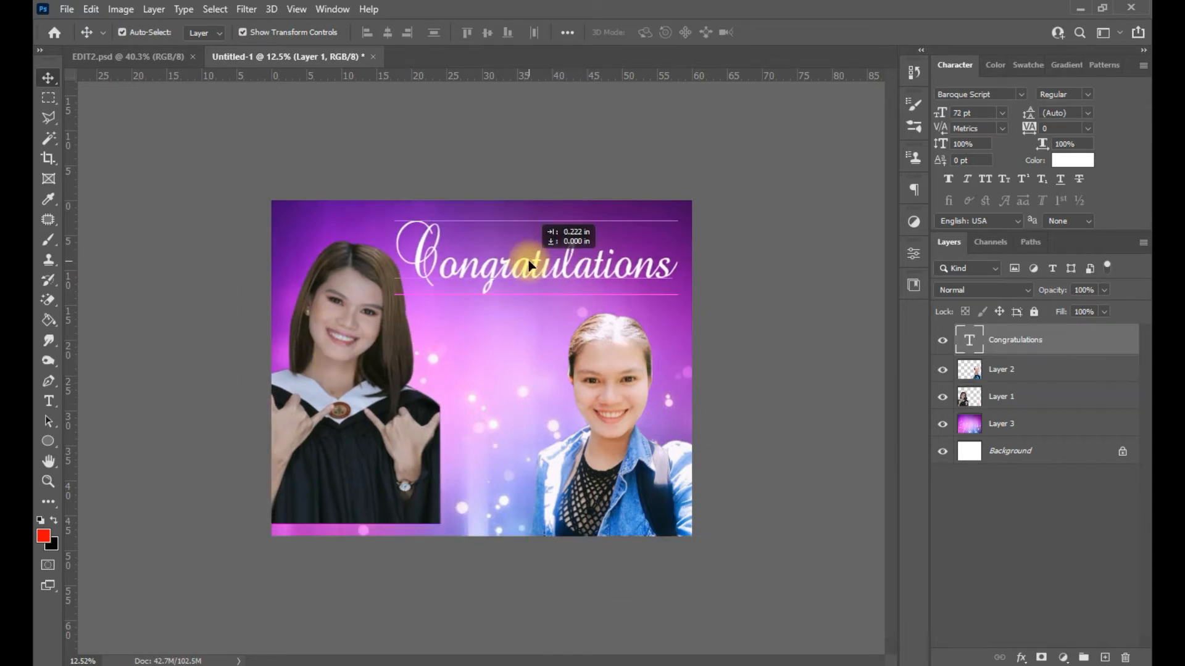
drag(396, 295, 423, 282)
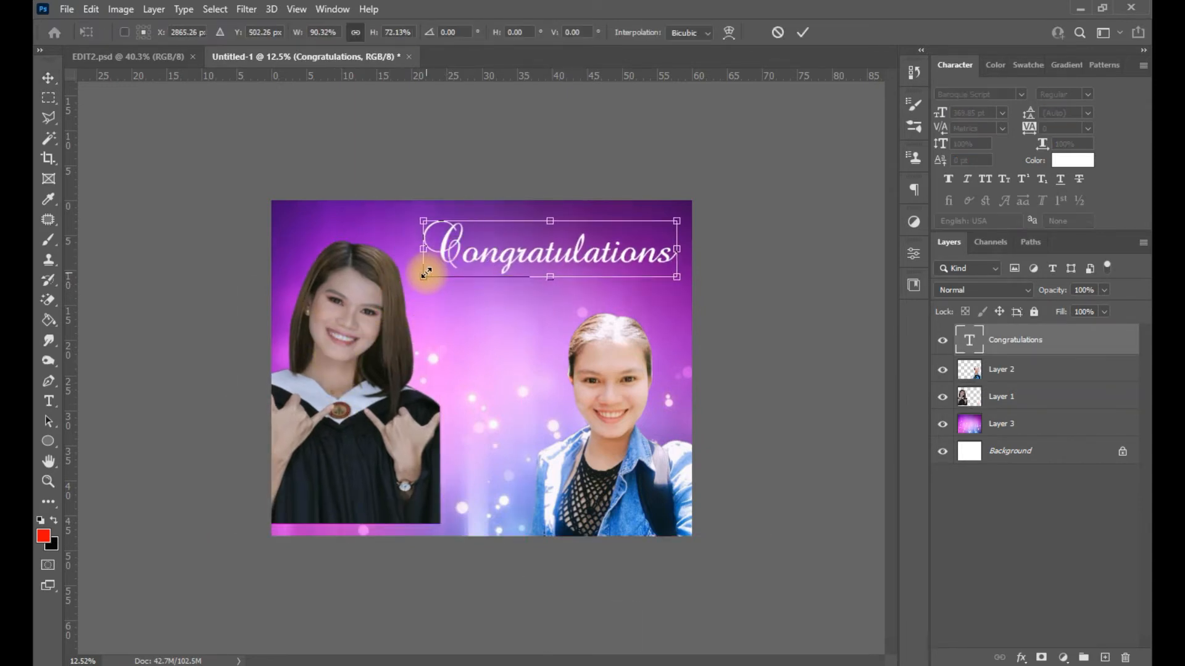
click(802, 32)
click(419, 352)
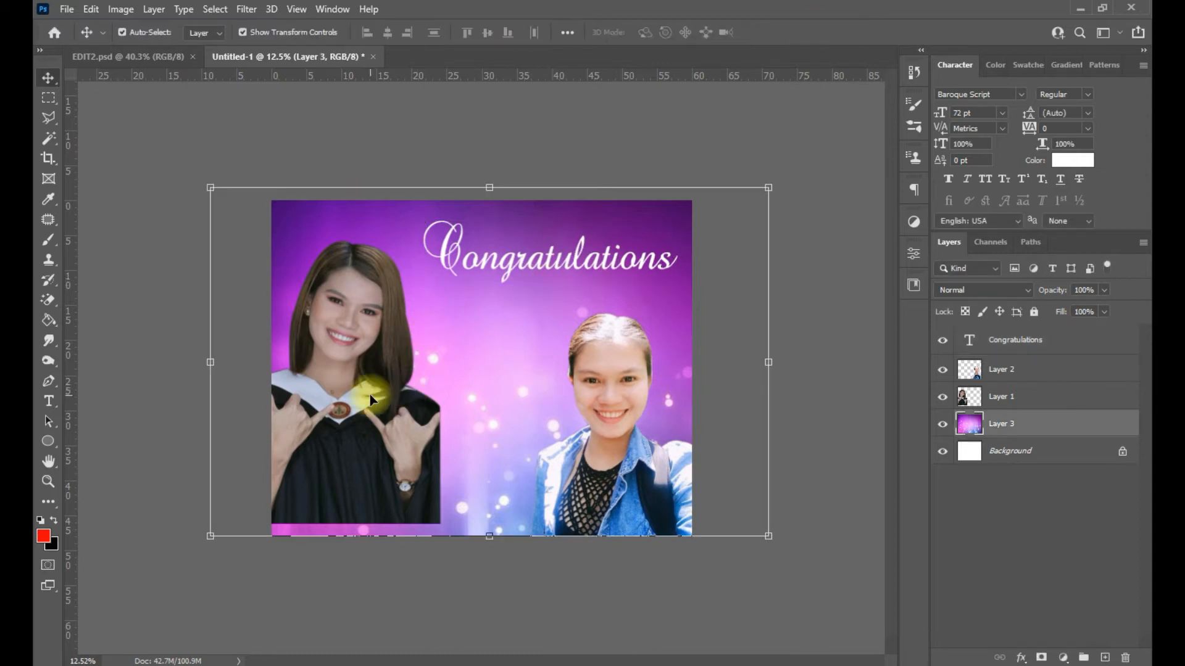
- Draw a red ellipse over the graduate photo with the Ellipse Tool
click(369, 394)
click(48, 441)
click(87, 457)
drag(292, 234, 455, 498)
click(48, 78)
click(875, 250)
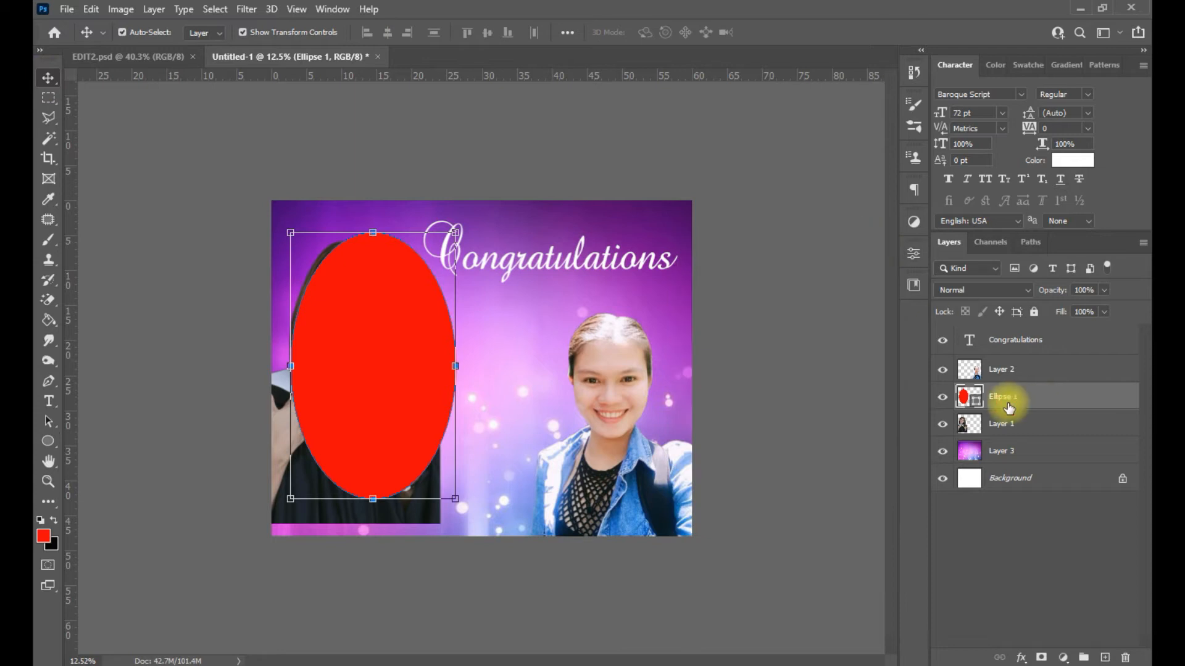
double_click(1067, 423)
click(1085, 323)
- Bring the new portrait photo into the collage and hide the original graduate photo
drag(1052, 425, 1048, 383)
drag(374, 344, 390, 334)
click(944, 399)
click(944, 401)
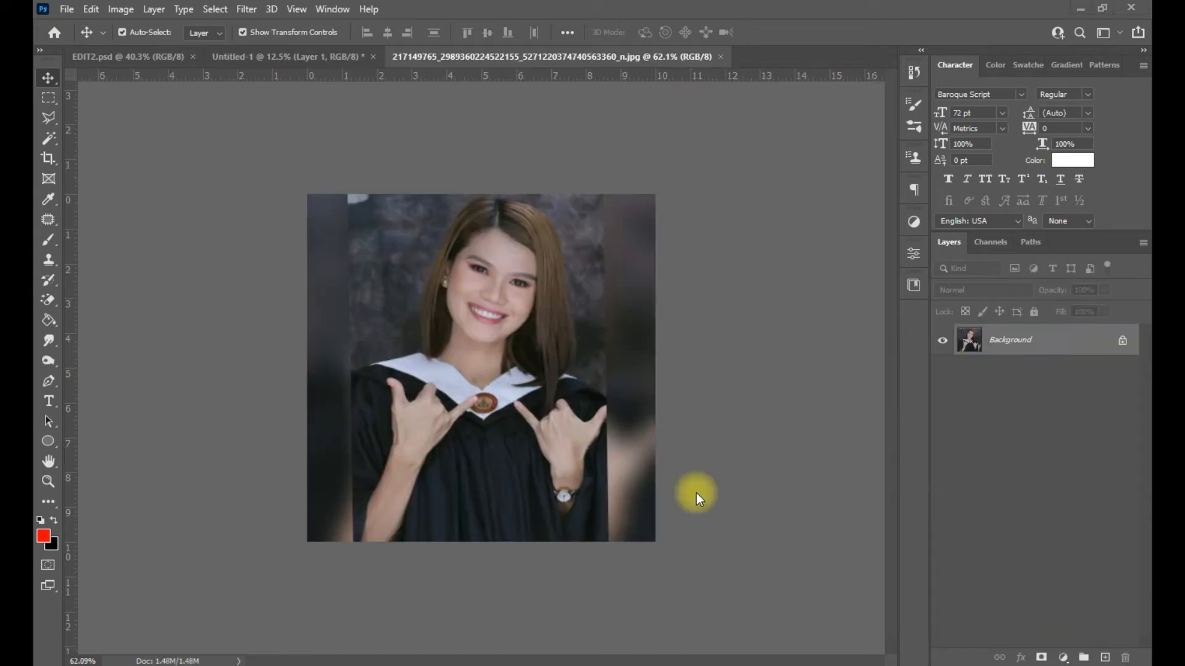
key(space)
drag(543, 434, 358, 410)
click(365, 387)
click(942, 424)
- Clip the new photo inside the oval, enlarge it to about 333%, and centre the face
right_click(994, 397)
drag(1018, 397, 1037, 426)
right_click(1043, 426)
click(1039, 311)
drag(388, 369, 551, 204)
drag(316, 444, 256, 499)
drag(361, 358, 332, 386)
key(Return)
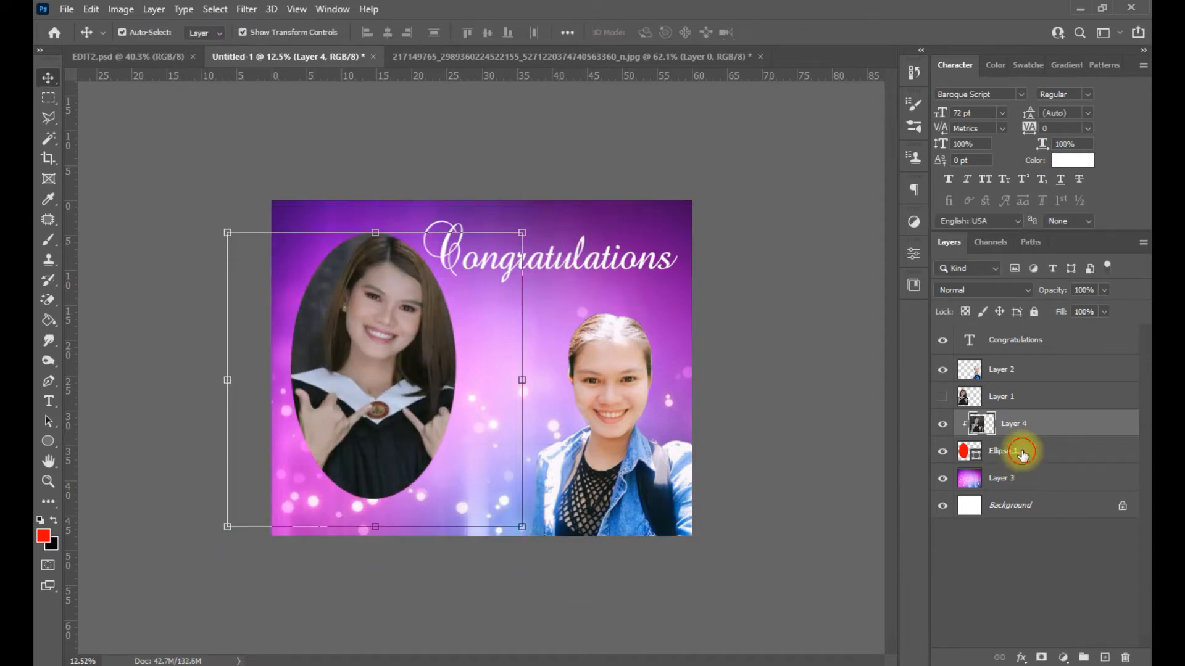
- Widen the oval shape Ellipse 1 with Free Transform
click(1021, 454)
key(ctrl+t)
drag(459, 353, 423, 384)
key(Return)
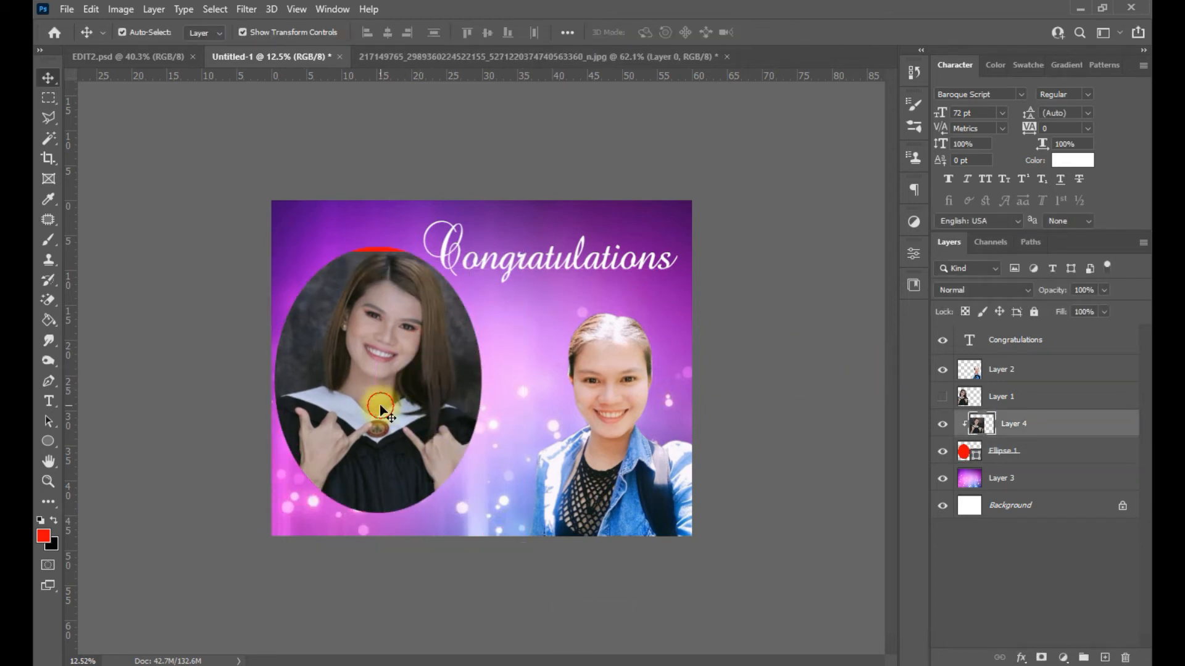
click(1063, 452)
click(207, 32)
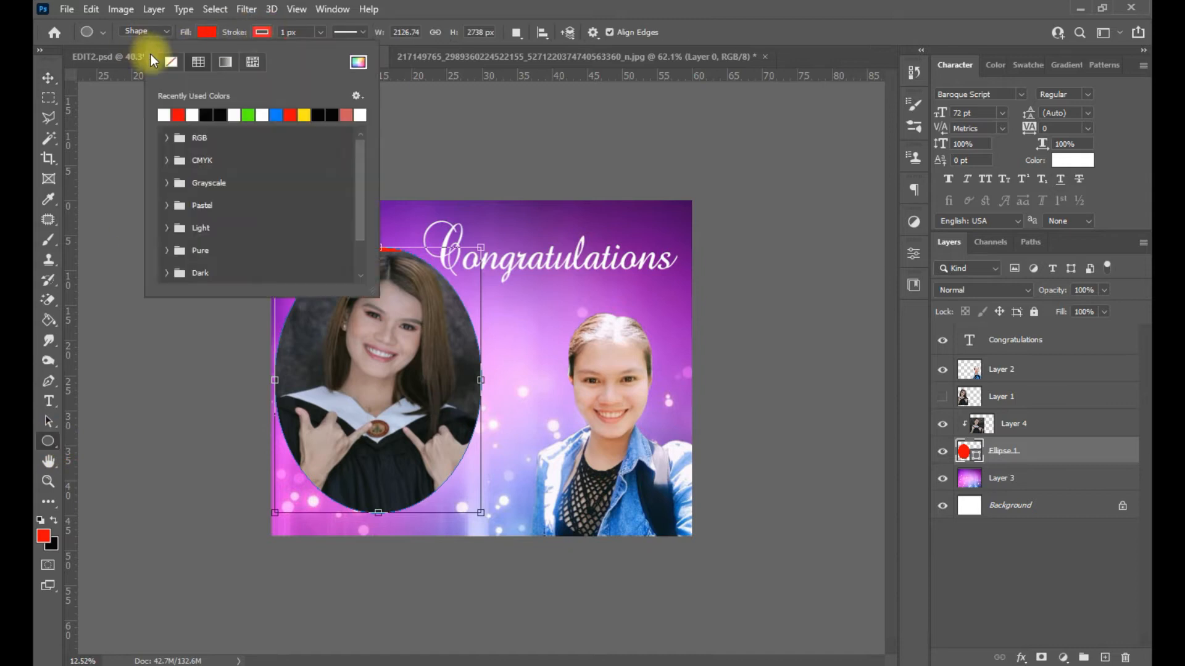
- Slightly enlarge the portrait inside the oval and shift it left
click(48, 78)
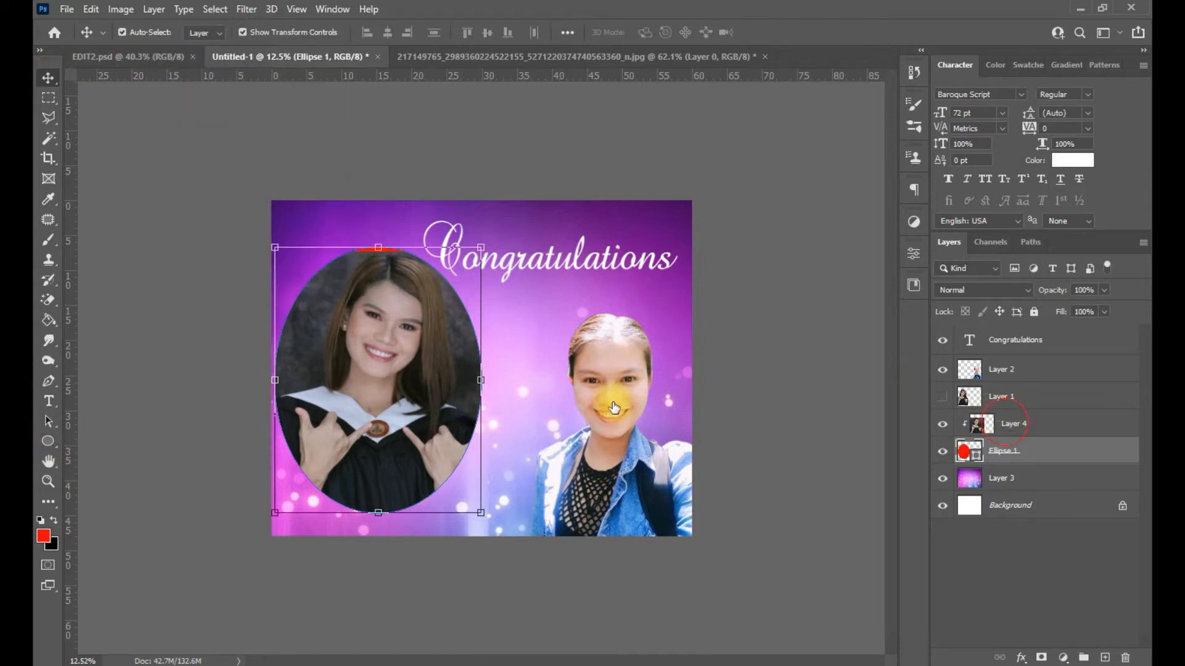
click(1005, 423)
drag(374, 253, 374, 247)
key(Return)
drag(392, 391, 390, 392)
- Add a white stroke outline to the oval through its Blending Options
right_click(1014, 443)
click(852, 35)
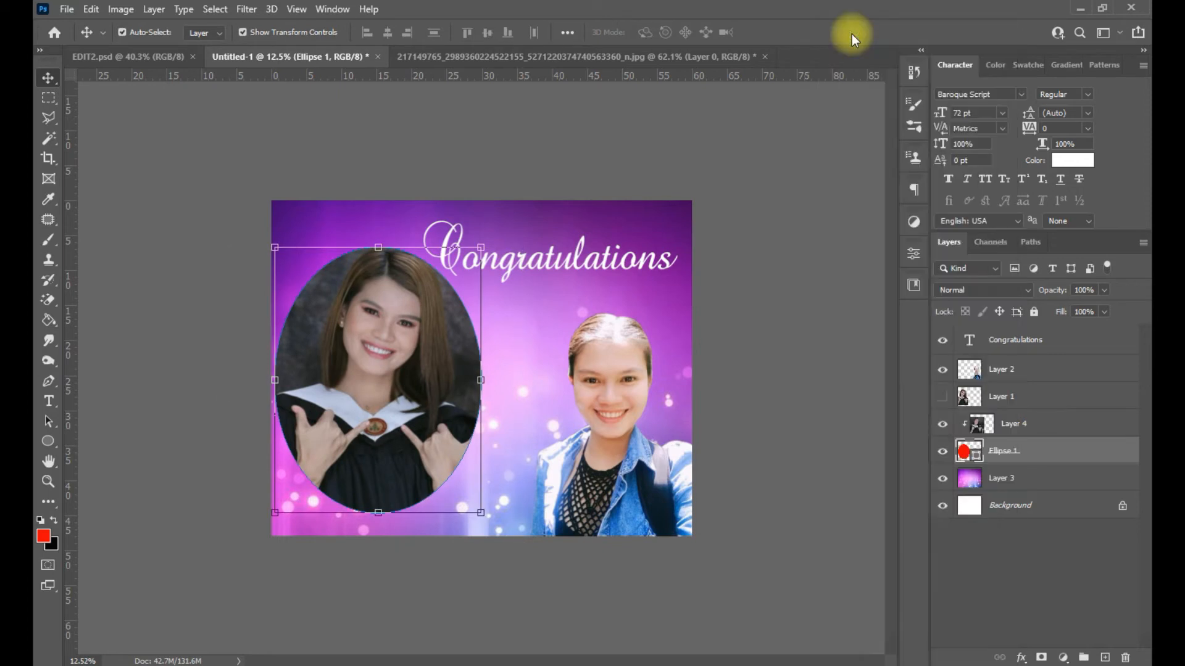
click(596, 413)
drag(825, 341, 816, 342)
click(1087, 311)
- Move Congratulations to the right and lock the violet background layer
drag(605, 267, 620, 264)
click(169, 322)
click(1049, 509)
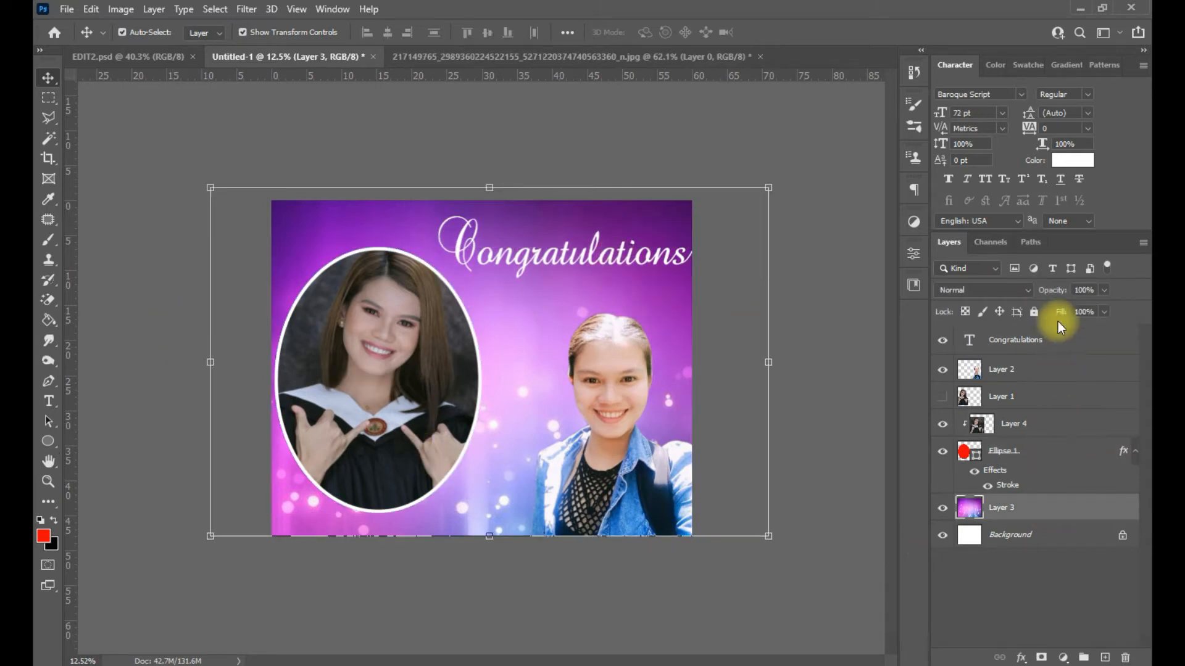
click(1035, 312)
- Scale the oval and its photo together and move them against the left edge
drag(233, 304, 346, 407)
drag(413, 426, 380, 426)
drag(490, 546, 519, 576)
drag(413, 502, 398, 494)
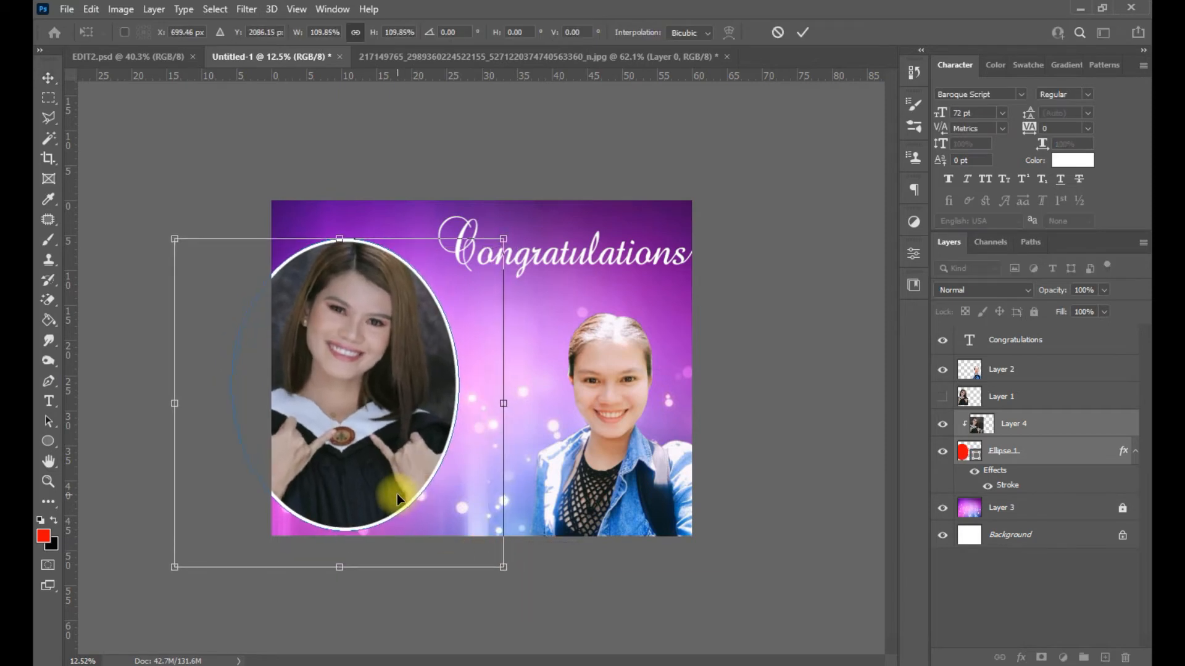
key(Return)
click(761, 552)
click(543, 256)
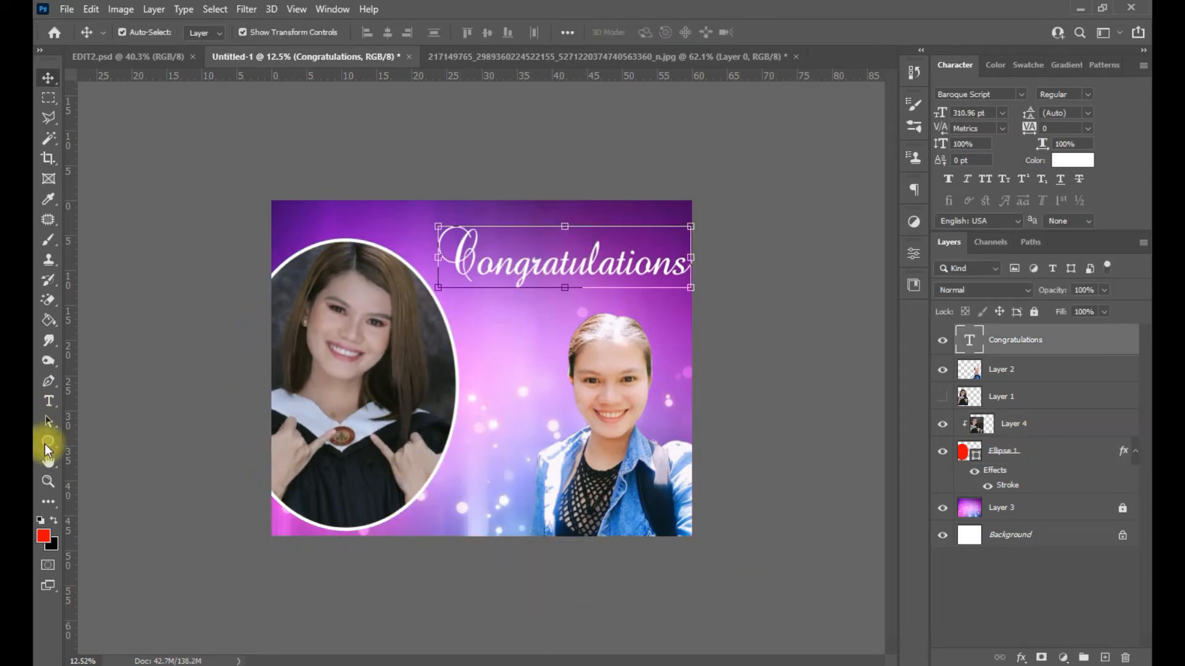
- Draw a rectangle across the canvas top, colour it white, and move it above Layer 3
click(48, 441)
key(shift+u)
drag(384, 277, 683, 167)
double_click(979, 345)
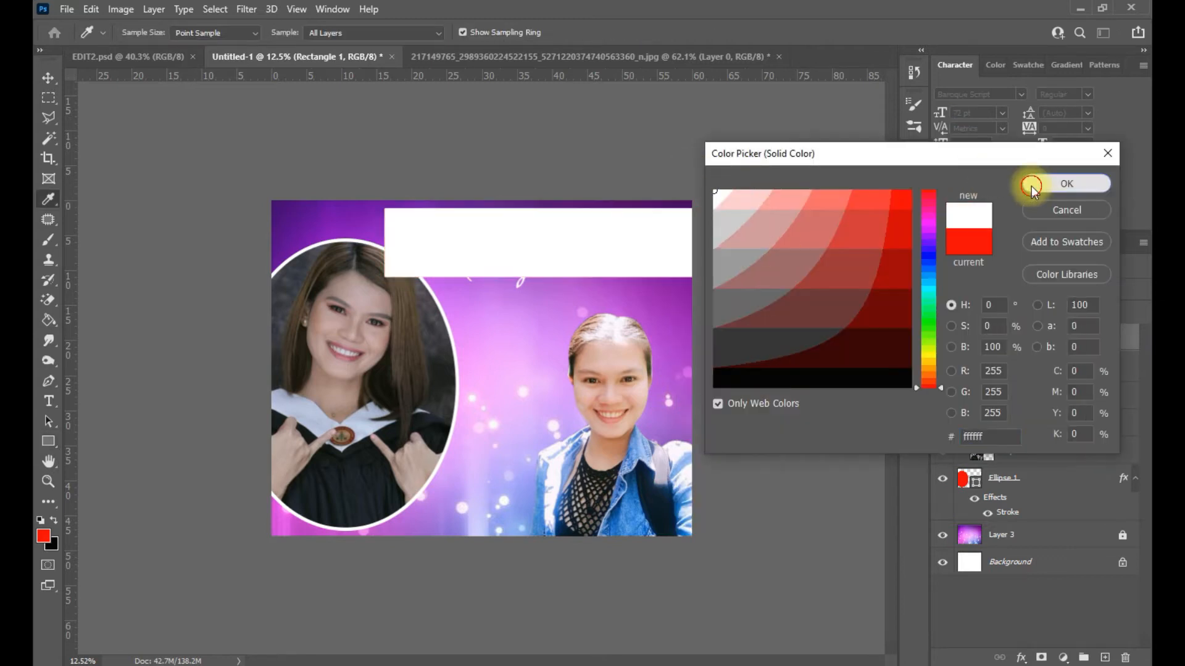
click(1032, 183)
click(206, 32)
click(47, 79)
drag(1000, 339, 1036, 525)
- Tilt the white rectangle slightly and place the Congratulations text onto it
drag(691, 252, 617, 398)
drag(617, 237, 590, 259)
mouse_move(807, 309)
mouse_down()
mouse_move(811, 278)
mouse_move(809, 306)
mouse_up()
drag(727, 262, 715, 266)
click(802, 31)
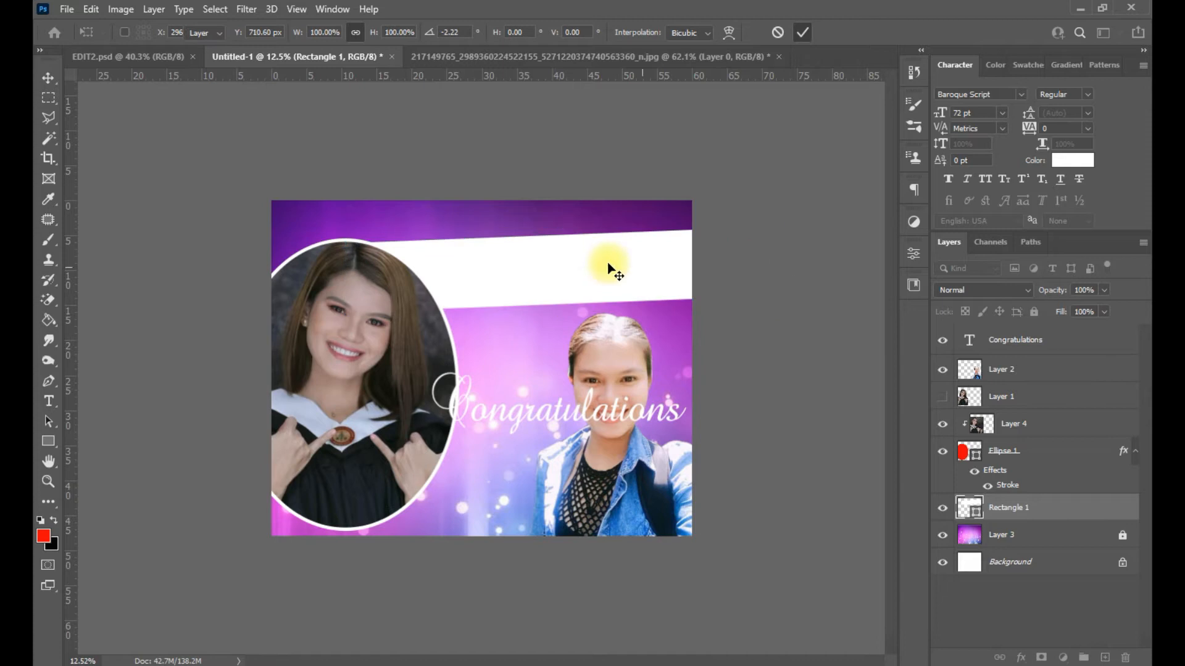
drag(709, 415, 639, 279)
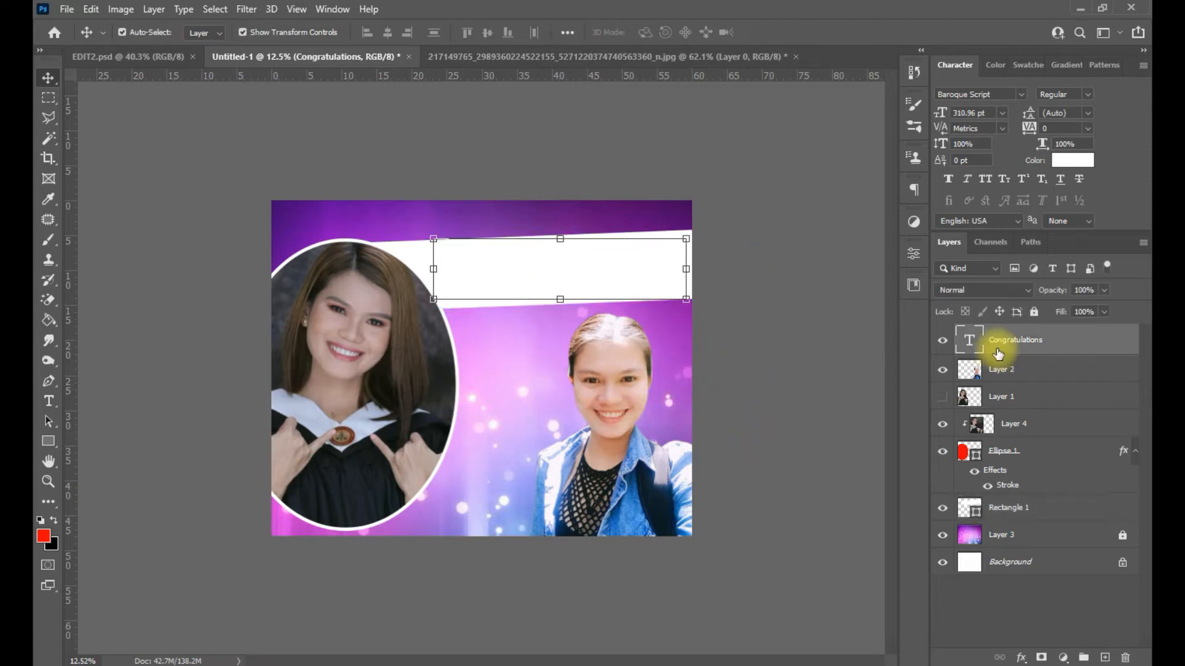
- Colour the Congratulations text pink (ff0066) and make it Faux Bold
double_click(610, 278)
key(ctrl+a)
click(1072, 160)
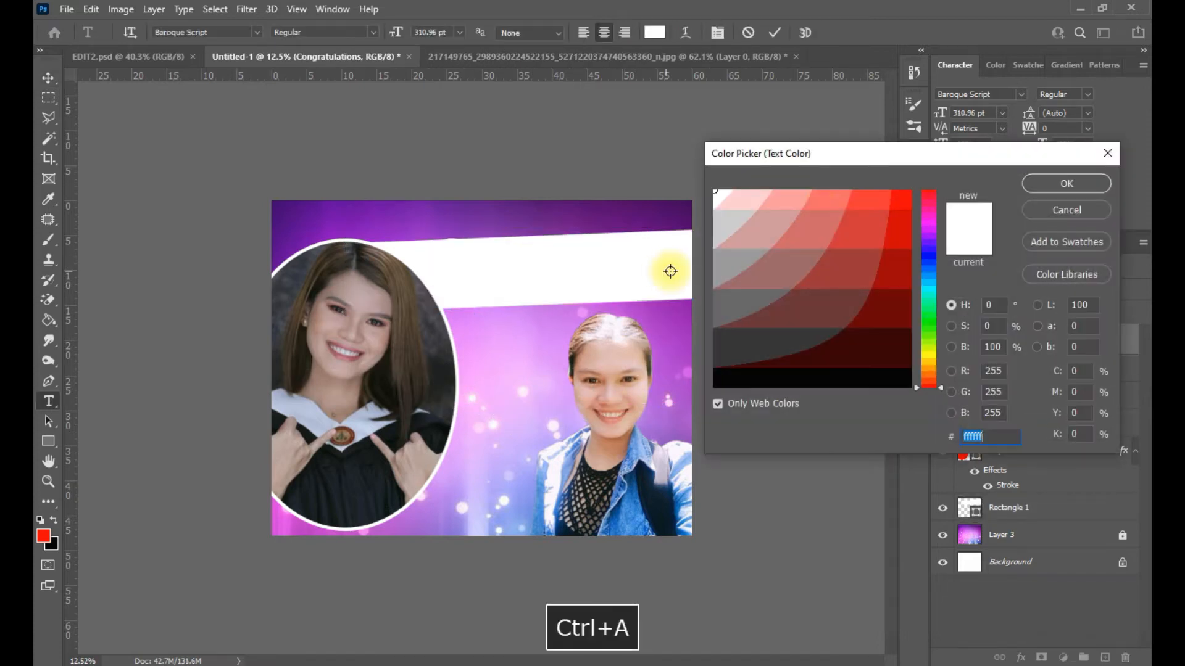
click(900, 321)
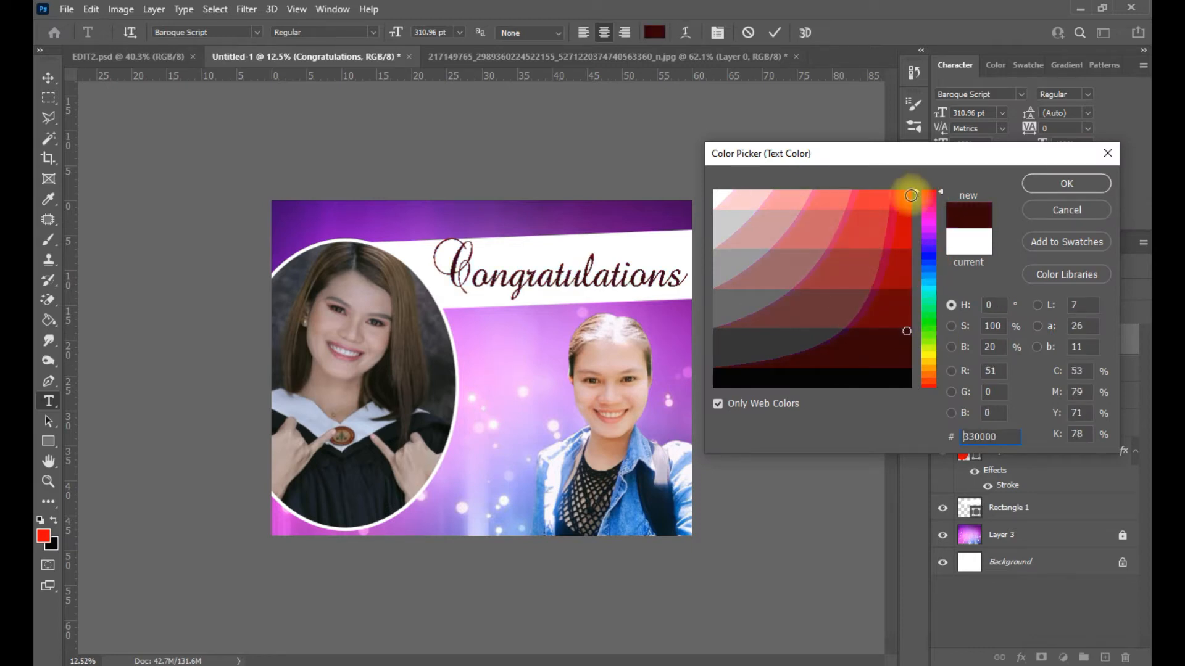
drag(924, 183, 929, 207)
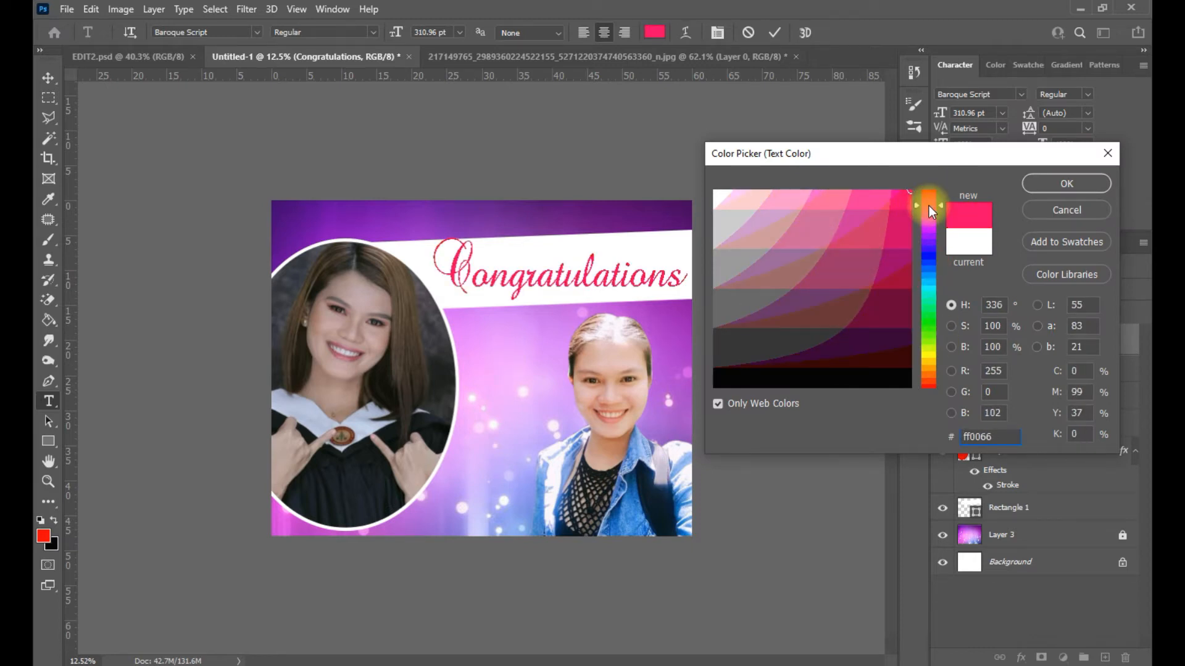
click(1043, 184)
click(1072, 162)
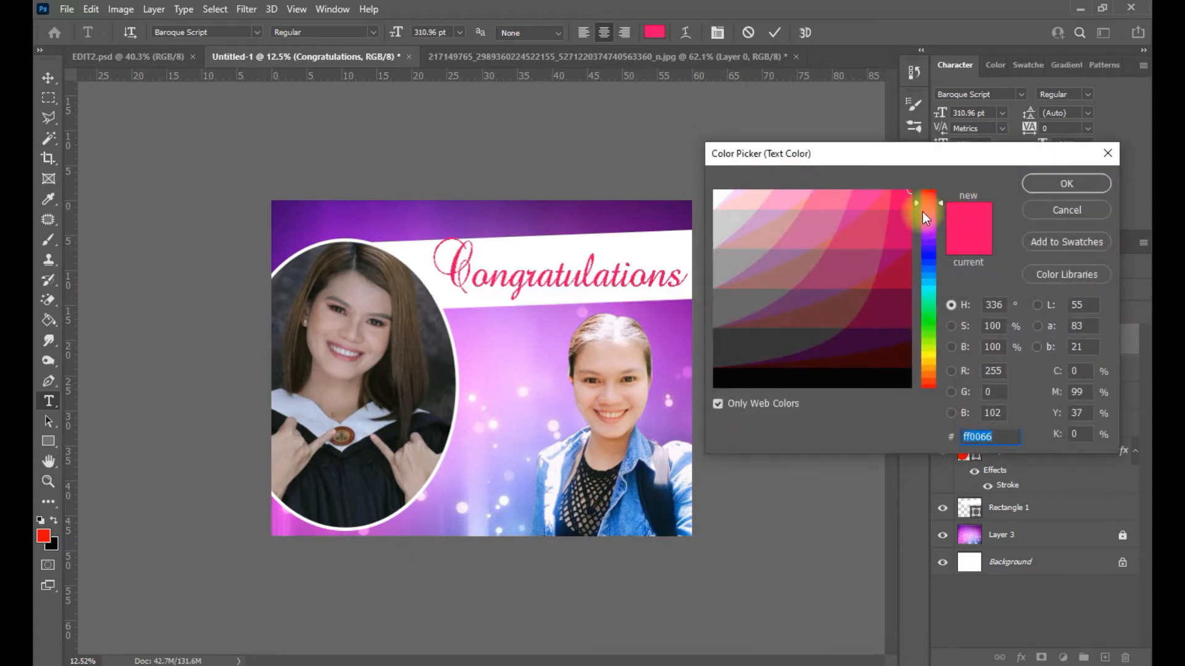
click(1054, 215)
click(950, 180)
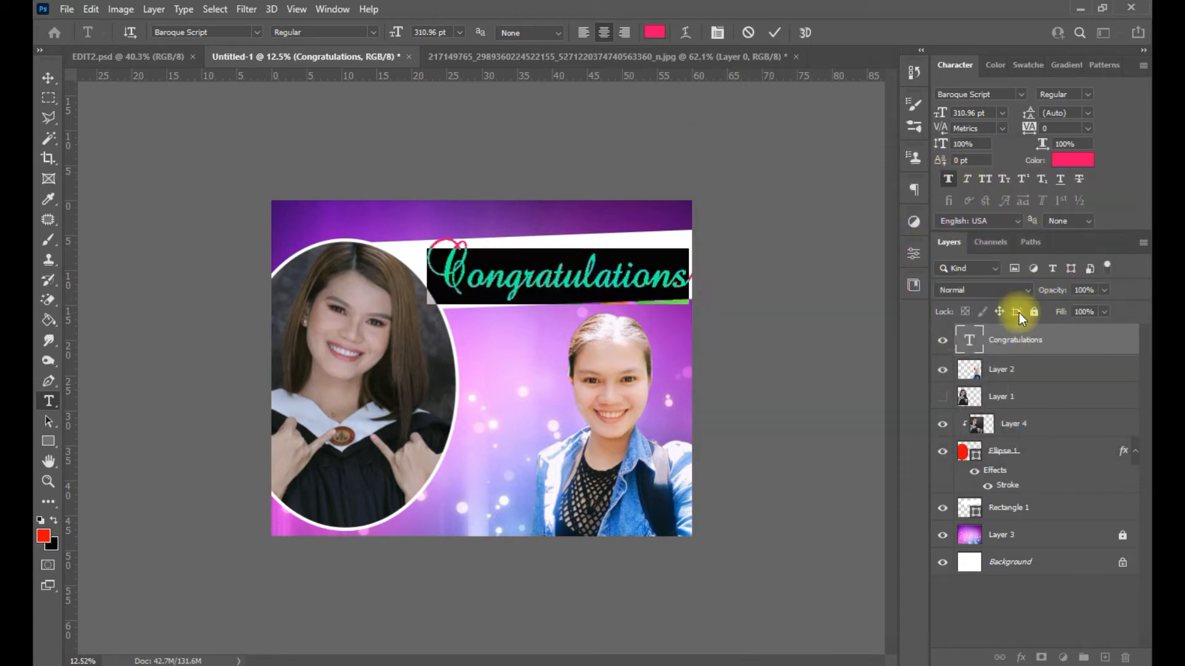
- Rotate the title about -5.7° to match the banner's slant
key(ctrl)
drag(701, 307, 701, 312)
key(Return)
double_click(656, 272)
key(ctrl+a)
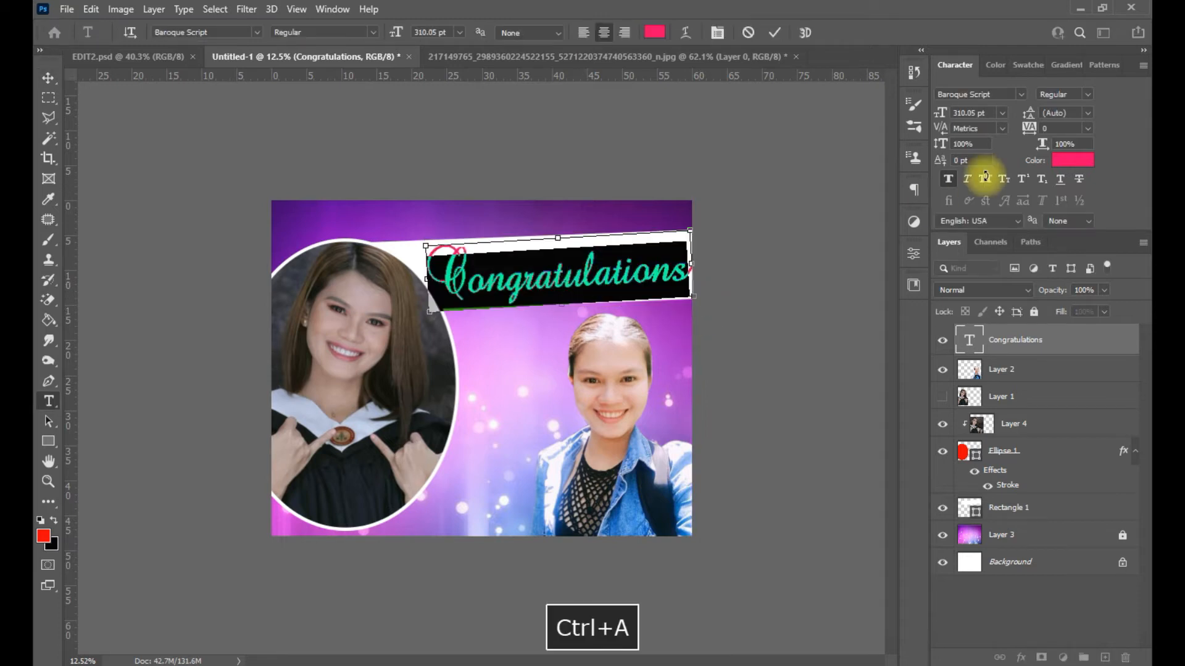
- Try the Vivaldi font on the title and enlarge it to about 147%
click(1022, 94)
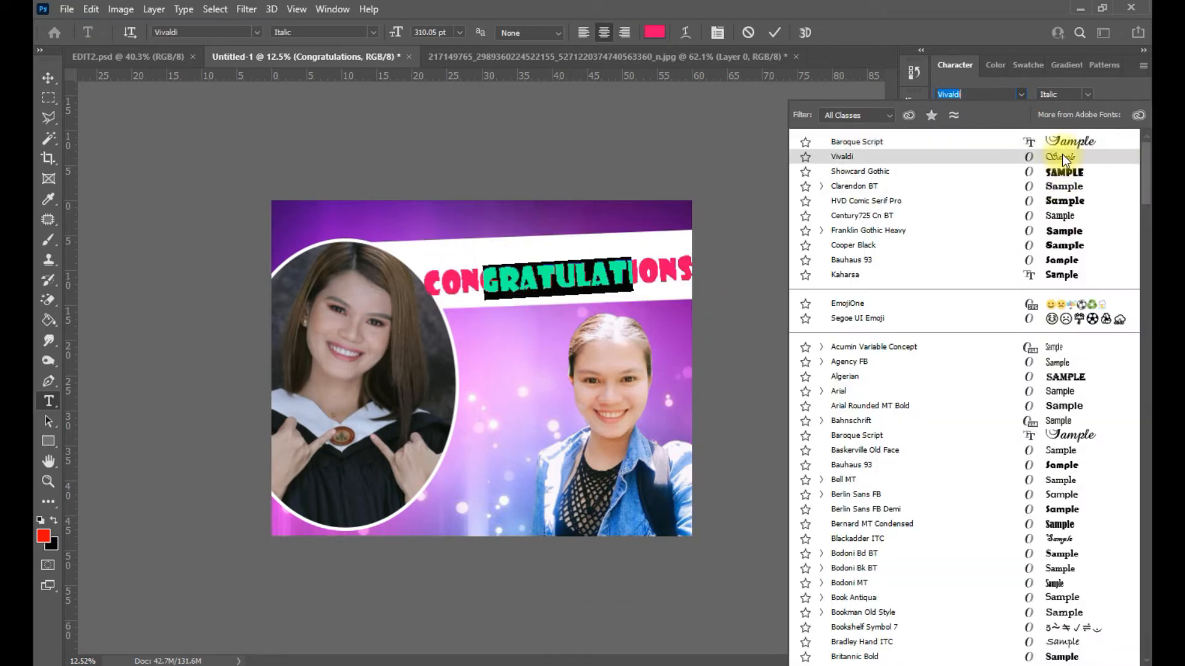
click(1061, 155)
key(ctrl+Return)
drag(635, 257, 706, 237)
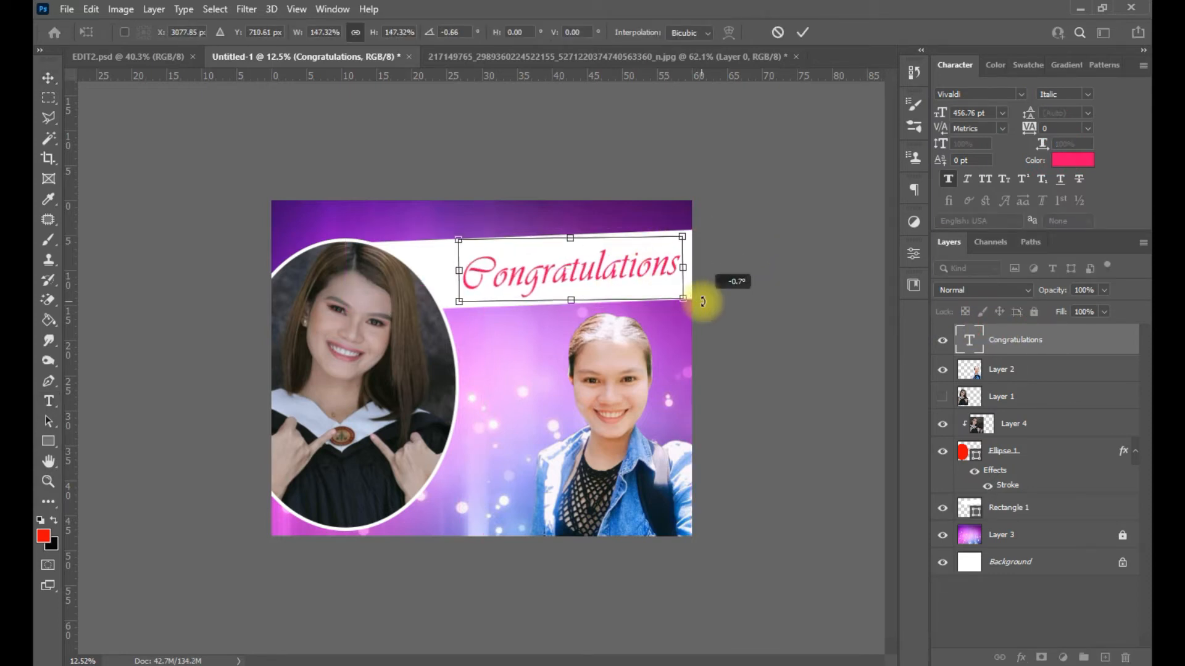
drag(459, 270, 431, 269)
key(Return)
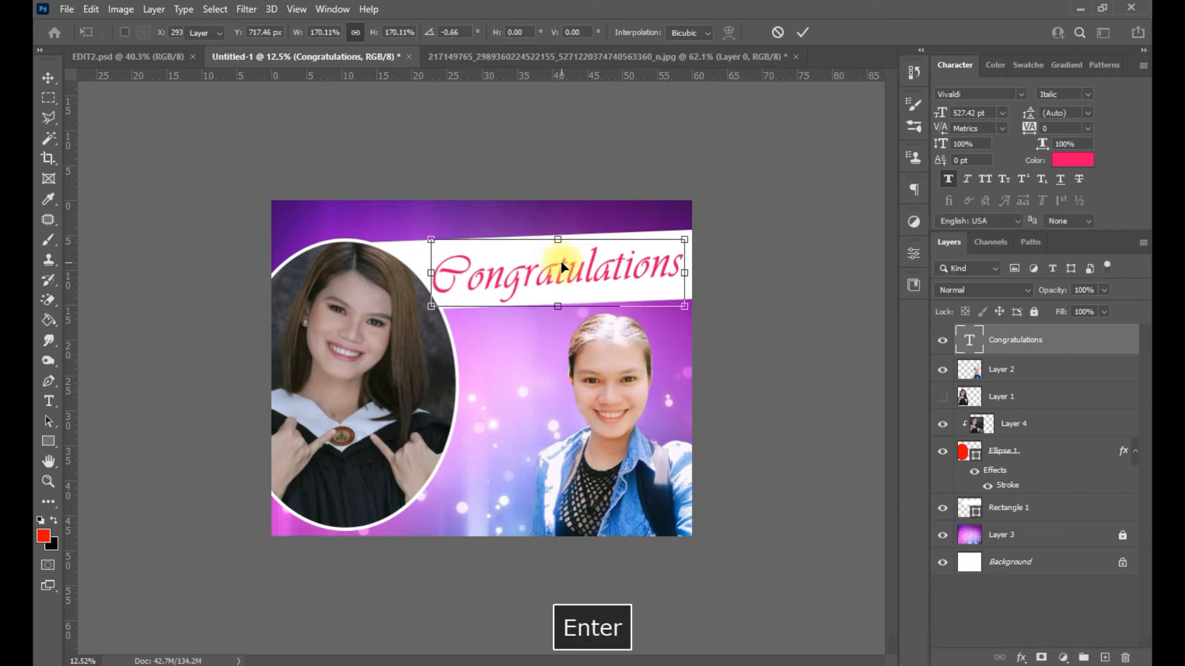
- Switch the title to HVD Comic Serif Pro in All Caps
double_click(614, 274)
click(1021, 93)
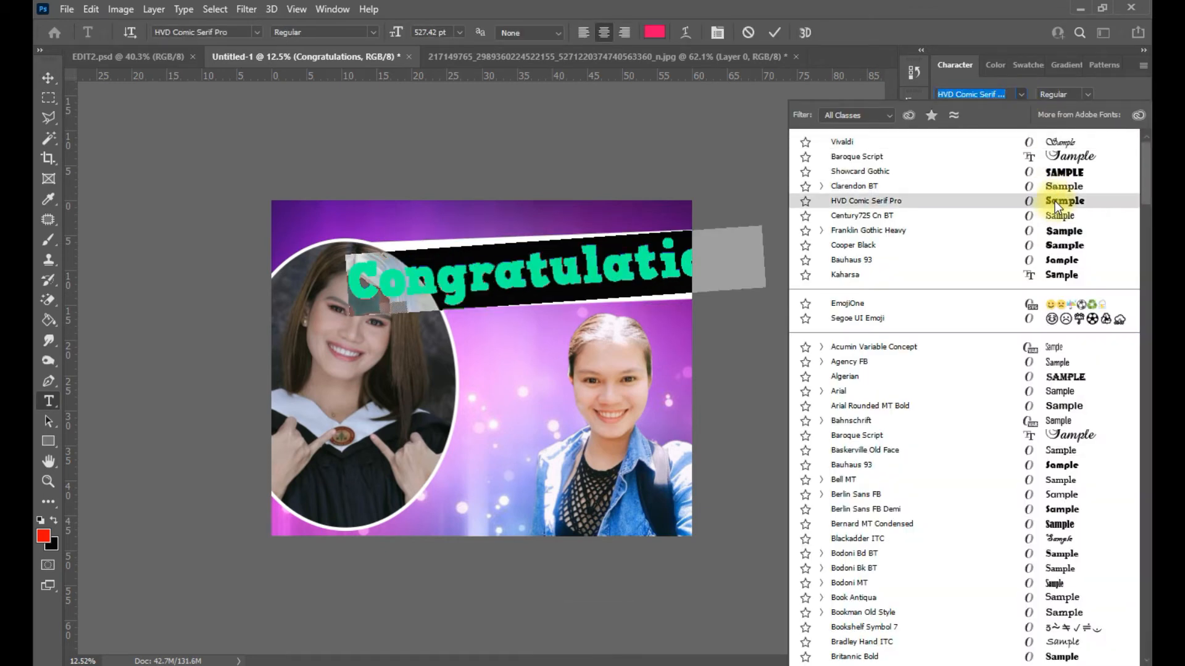
click(1064, 201)
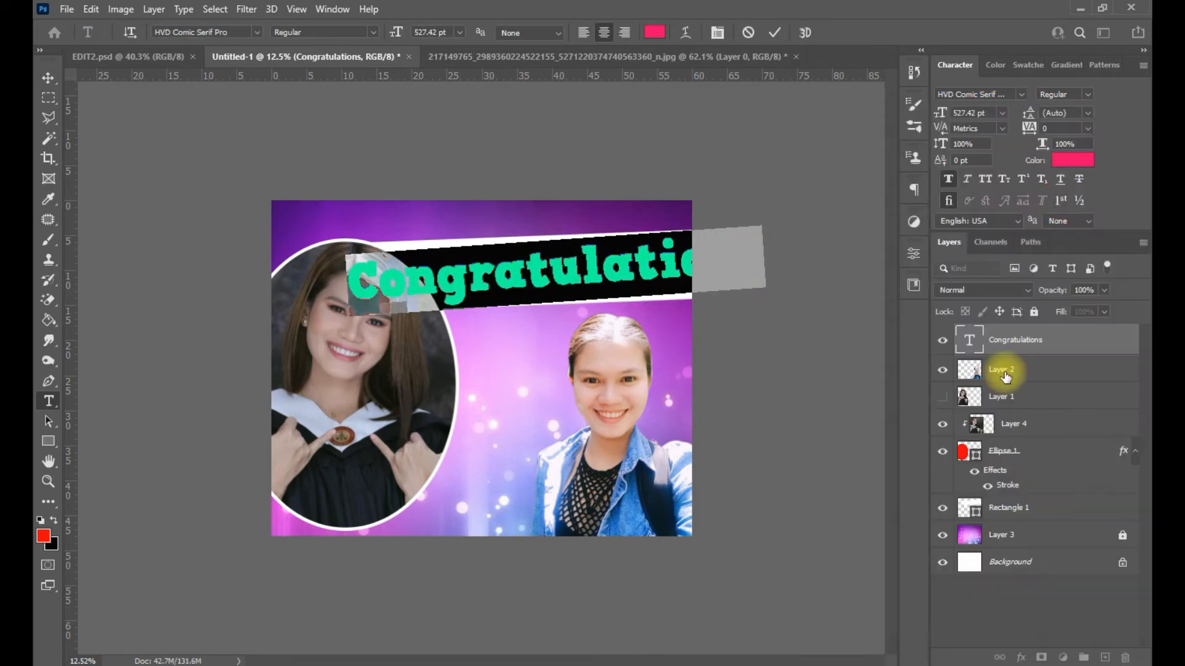
key(ctrl+Return)
double_click(563, 269)
click(985, 179)
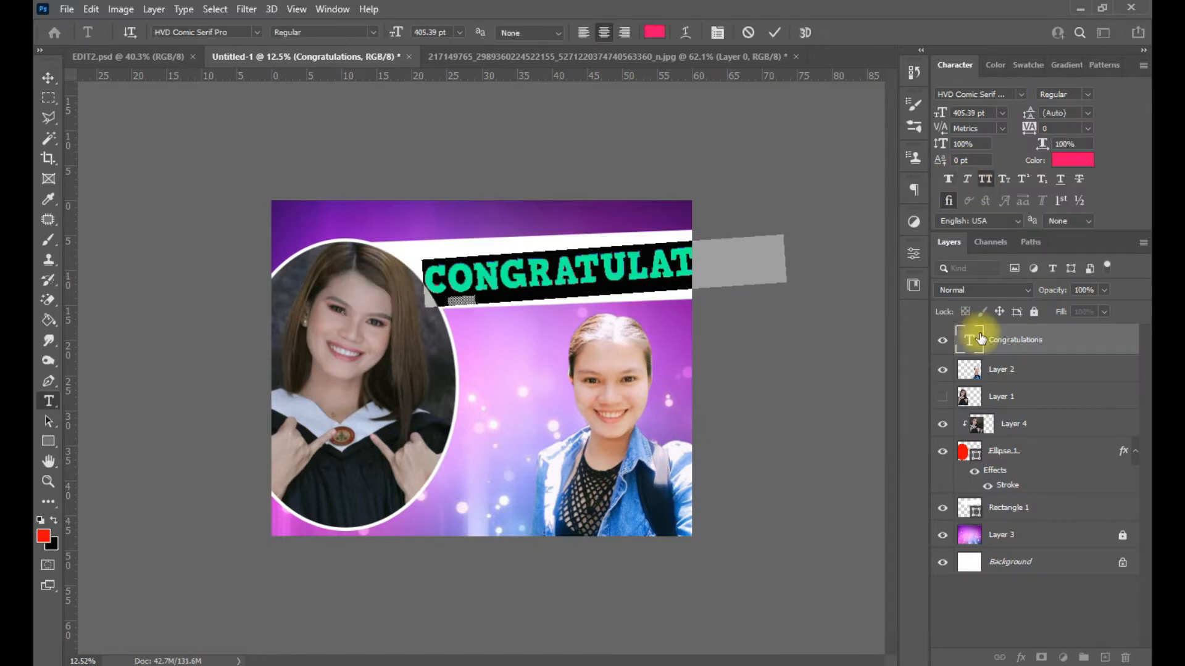
click(975, 339)
- Narrow and rotate CONGRATULATIONS about 2.4° to fit across the white banner
key(ctrl+t)
drag(673, 264, 710, 221)
key(Return)
click(482, 408)
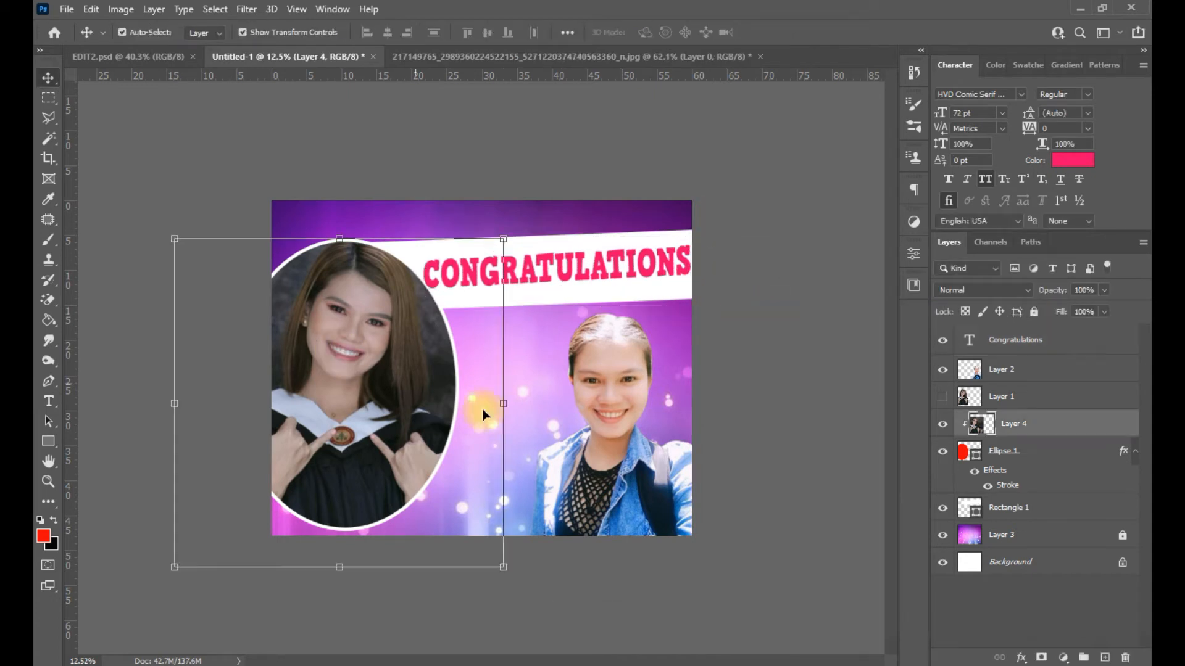
- Lower the oval portrait about 80 px, then raise the white banner up-left and shorten it
key(Return)
click(513, 395)
drag(420, 419, 421, 469)
click(765, 376)
drag(377, 252, 292, 228)
drag(471, 290, 470, 274)
click(802, 32)
- Scale, stretch and slightly rotate the CONGRATULATIONS text so it fills the banner
drag(650, 259, 687, 243)
drag(491, 218, 491, 210)
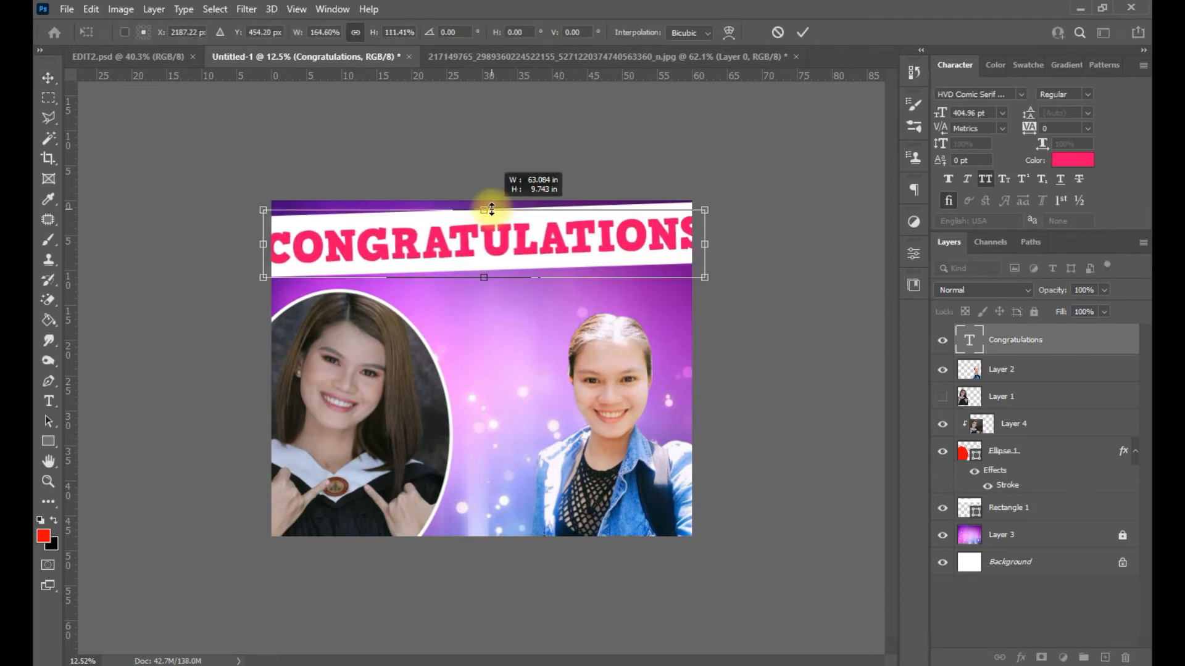
drag(264, 244, 280, 242)
drag(705, 244, 675, 238)
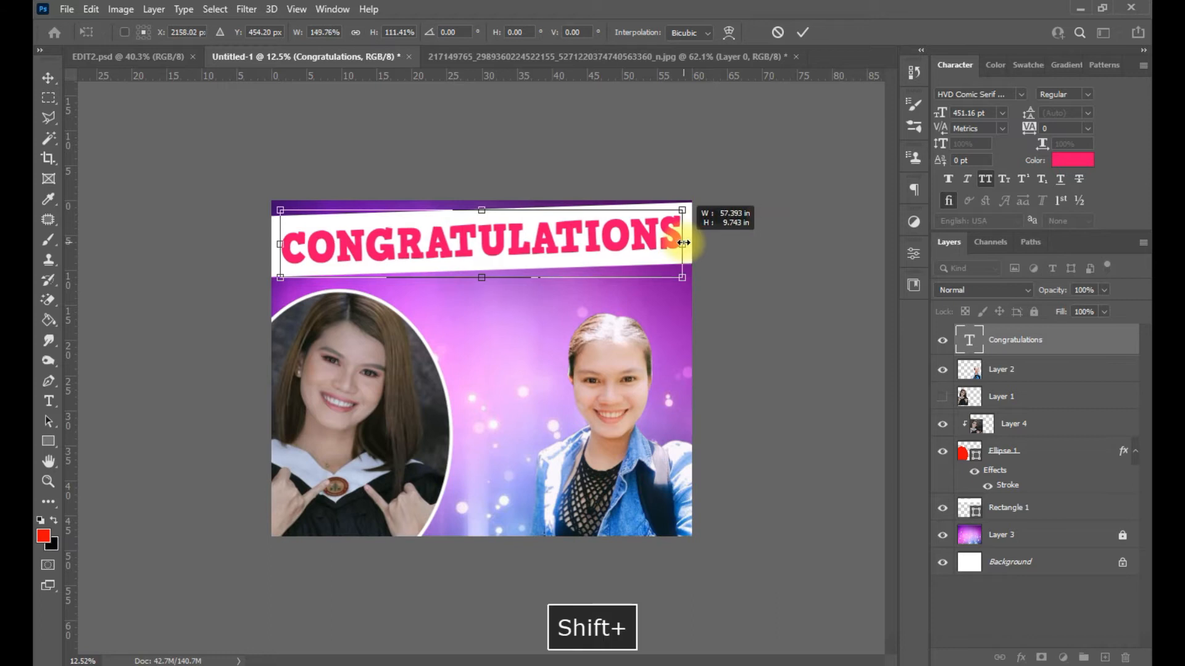
click(802, 32)
key(ctrl+t)
drag(483, 211, 481, 202)
drag(488, 279, 488, 288)
drag(690, 305, 690, 309)
key(Return)
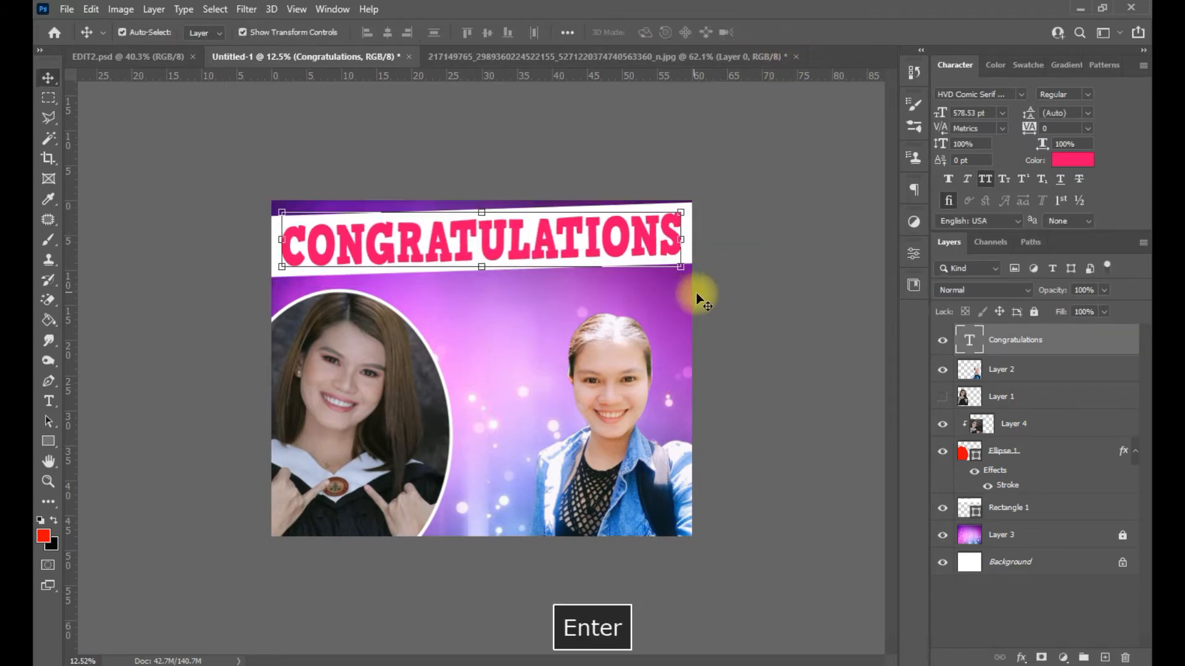
- Shrink the oval portrait and its frame to about 86% and reposition it
click(486, 376)
drag(524, 368, 411, 404)
click(494, 422)
drag(594, 446, 642, 403)
click(835, 402)
drag(466, 415, 403, 427)
drag(402, 426, 413, 418)
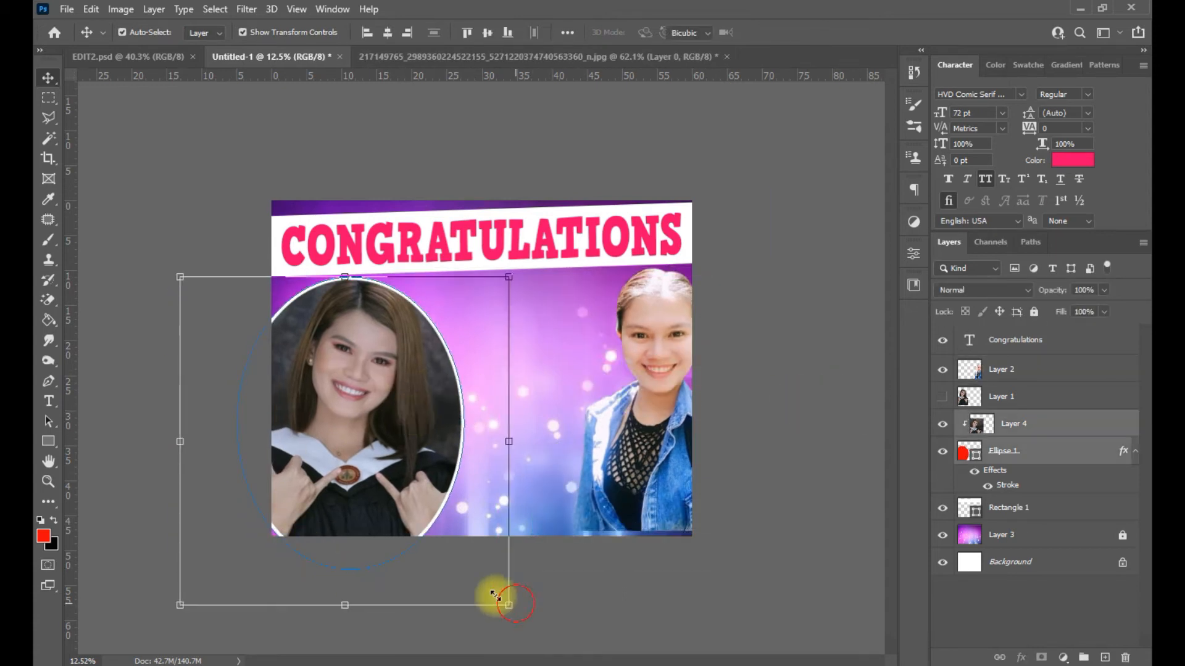
drag(514, 604, 469, 560)
drag(322, 471, 361, 476)
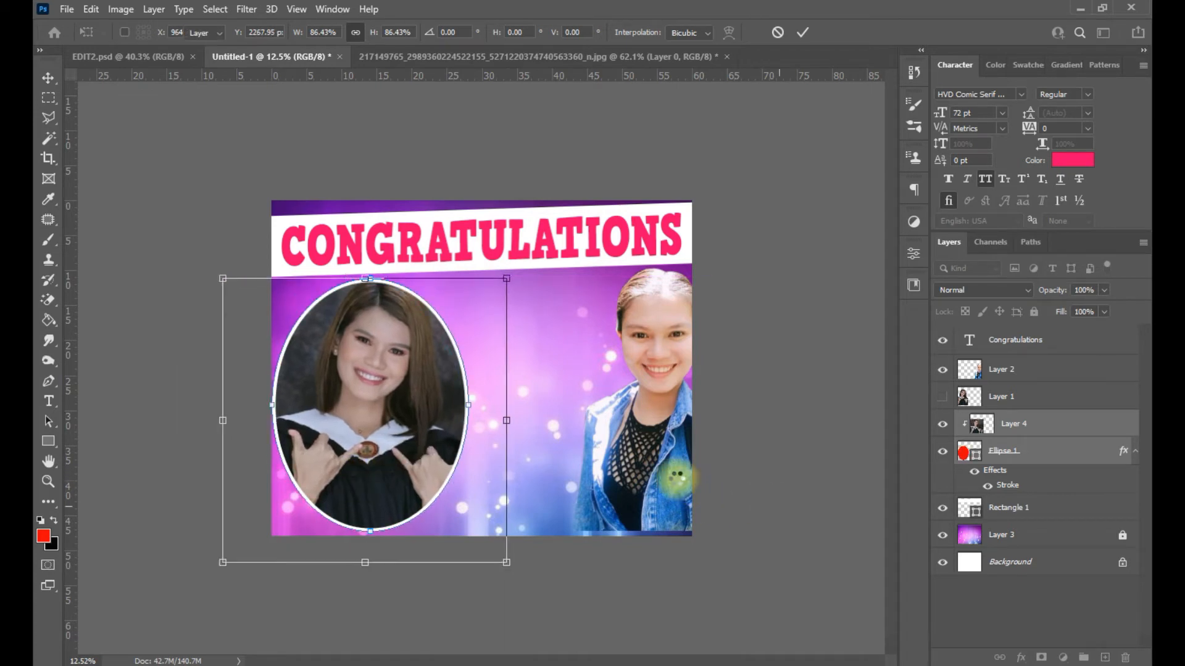
key(Return)
- Move the right-hand photo down into the bottom-right corner
click(685, 427)
drag(633, 435, 619, 548)
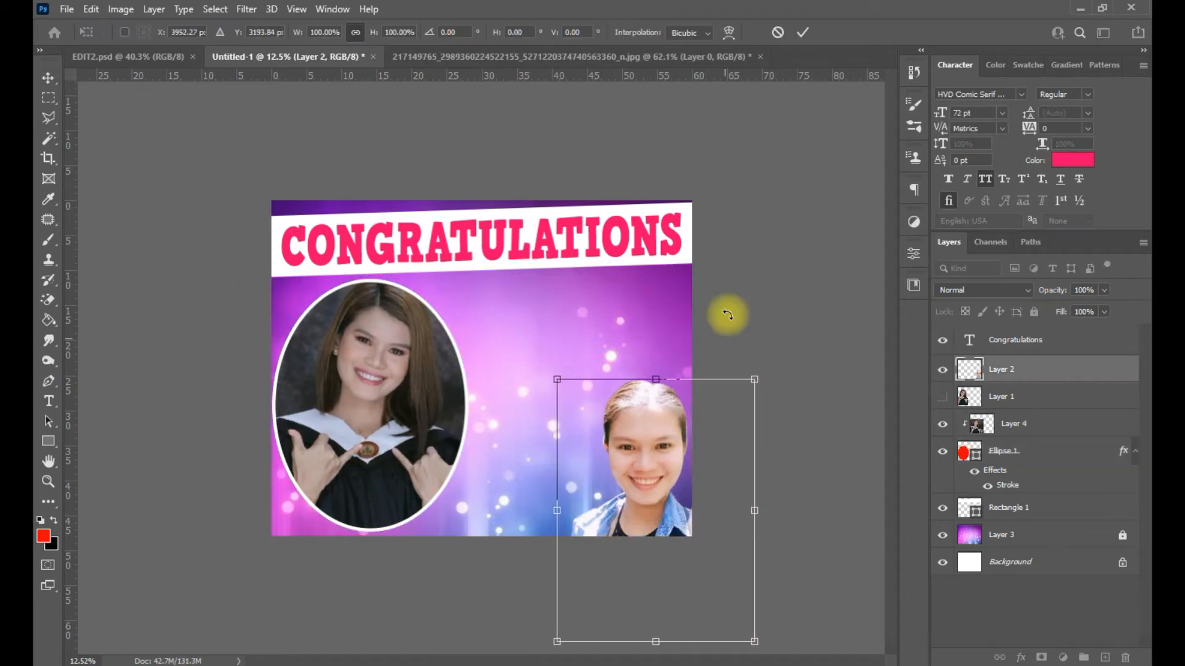
key(Return)
key(t)
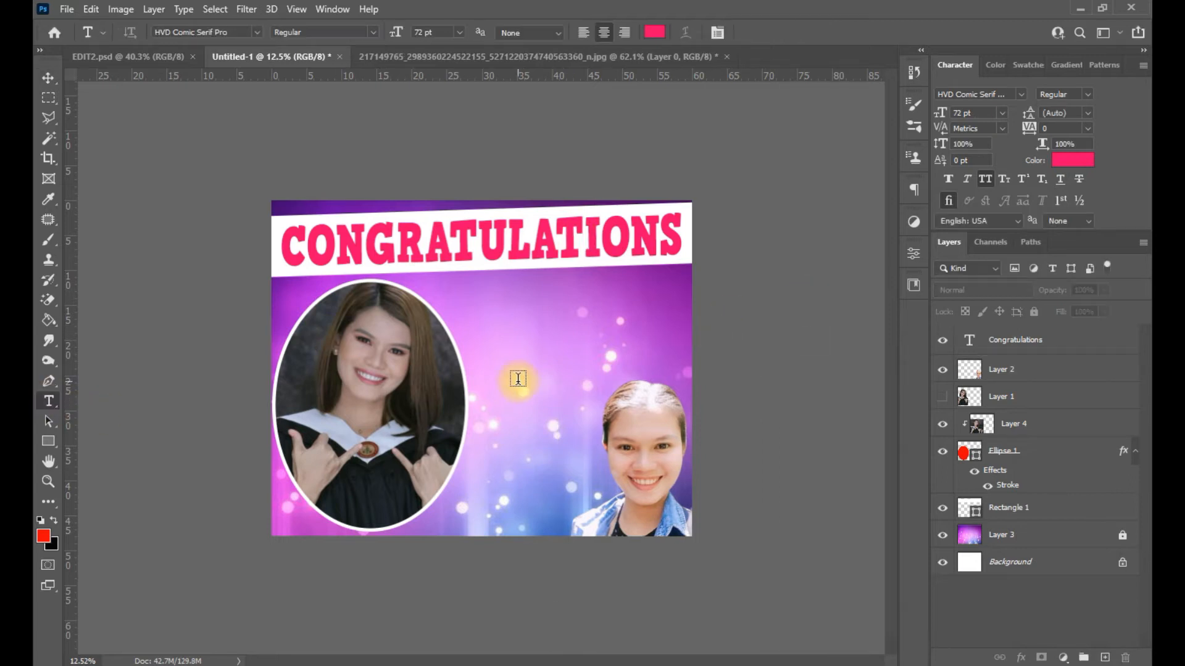
- Add a capital 'V' text layer mid-canvas and enlarge it to about 656 pt
click(524, 346)
key(Caps_Lock)
text(V)
key(Caps_Lock)
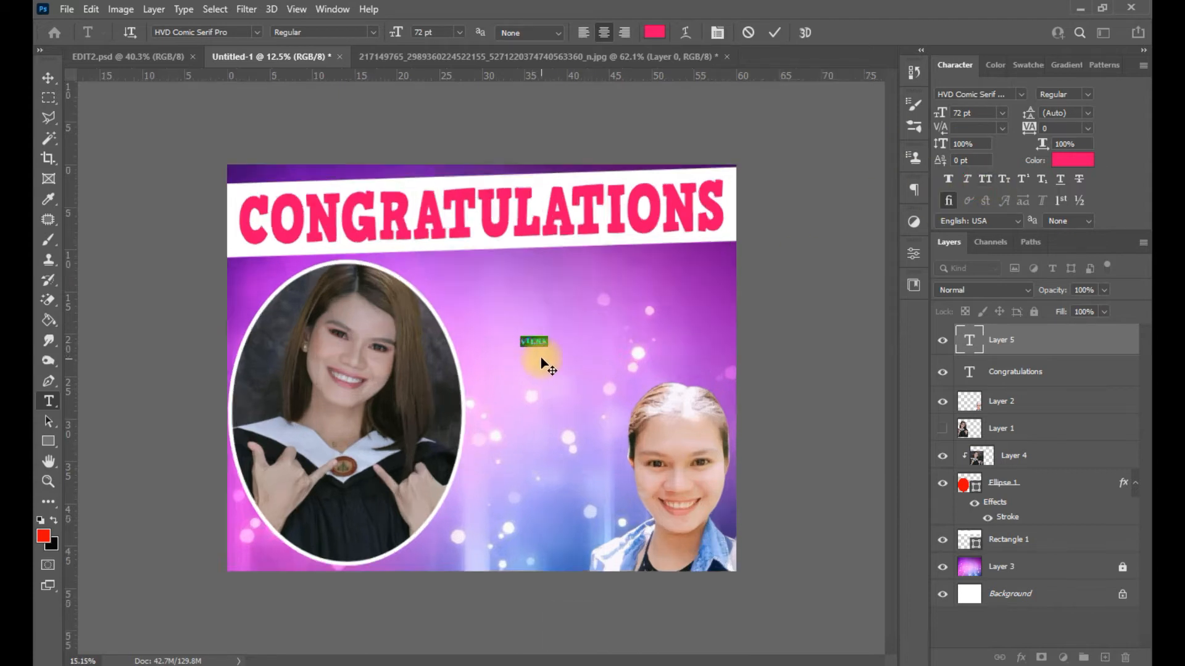
scroll(542, 344, up, 3)
key(Caps_Lock)
text(V)
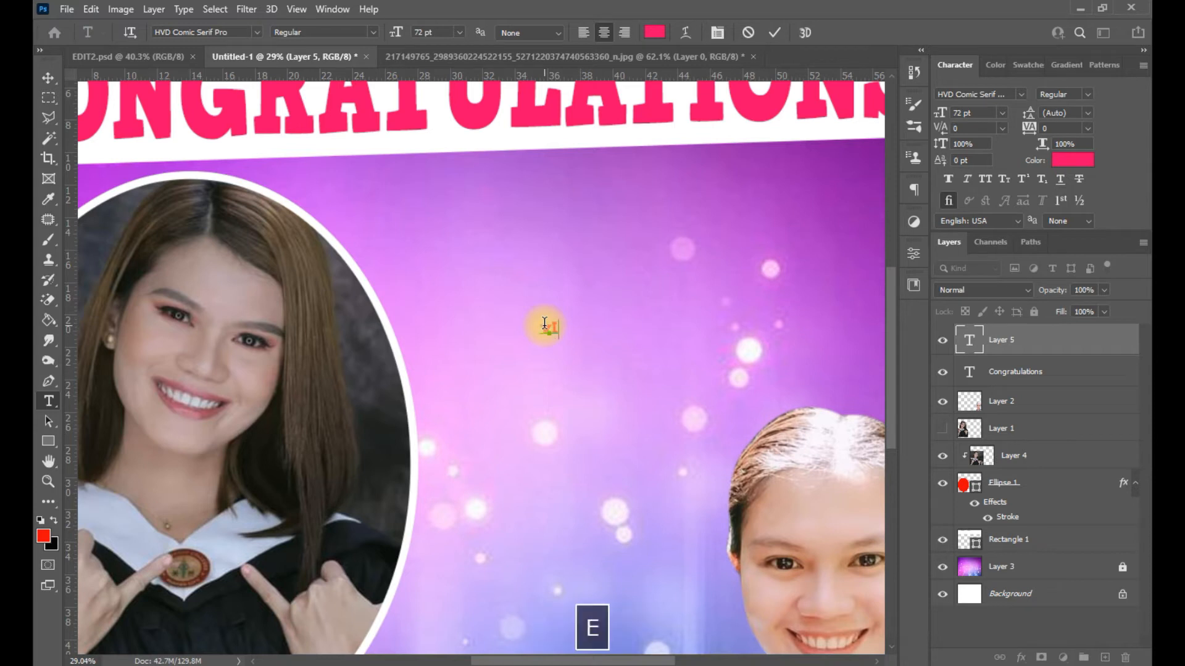
drag(575, 339, 764, 498)
click(987, 345)
scroll(521, 405, down, 3)
click(609, 372)
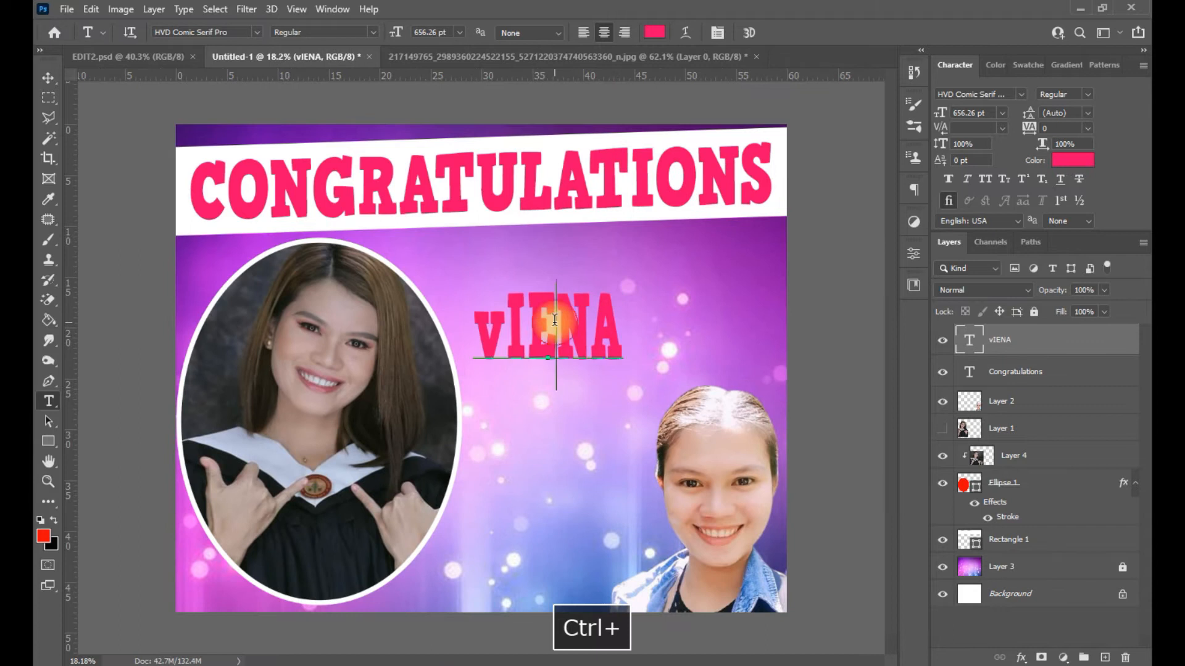
key(ctrl+a)
key(Caps_Lock)
text(vVU)
key(BackSpace)
key(Caps_Lock)
text(iena)
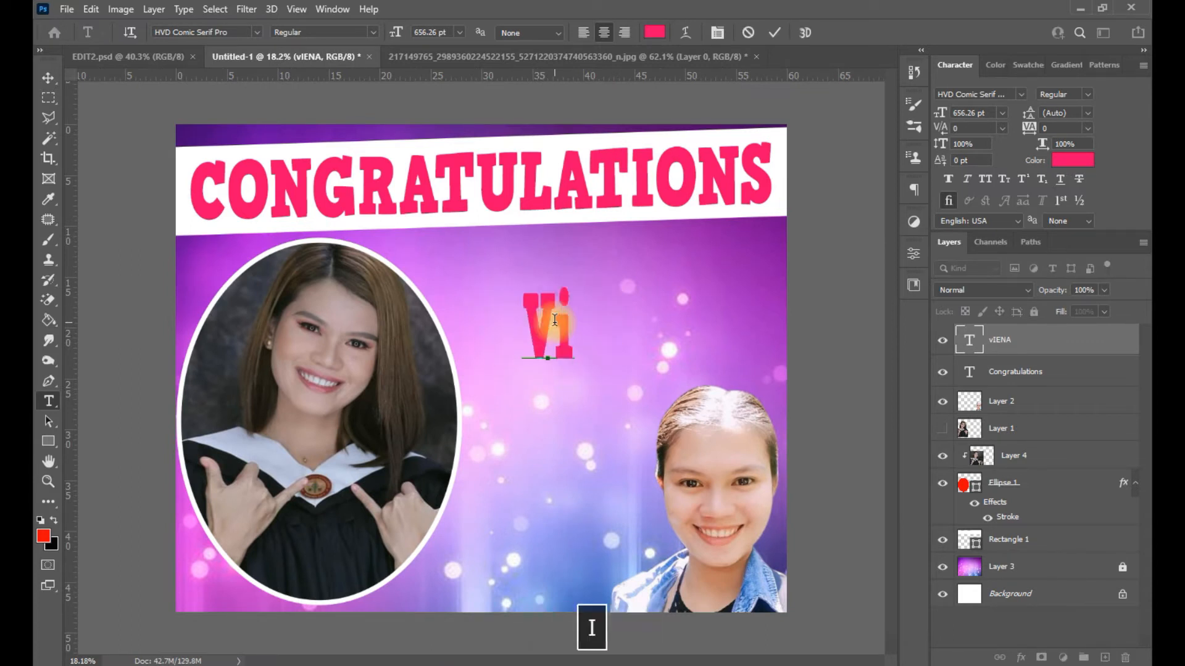
key(ctrl+a)
click(1021, 94)
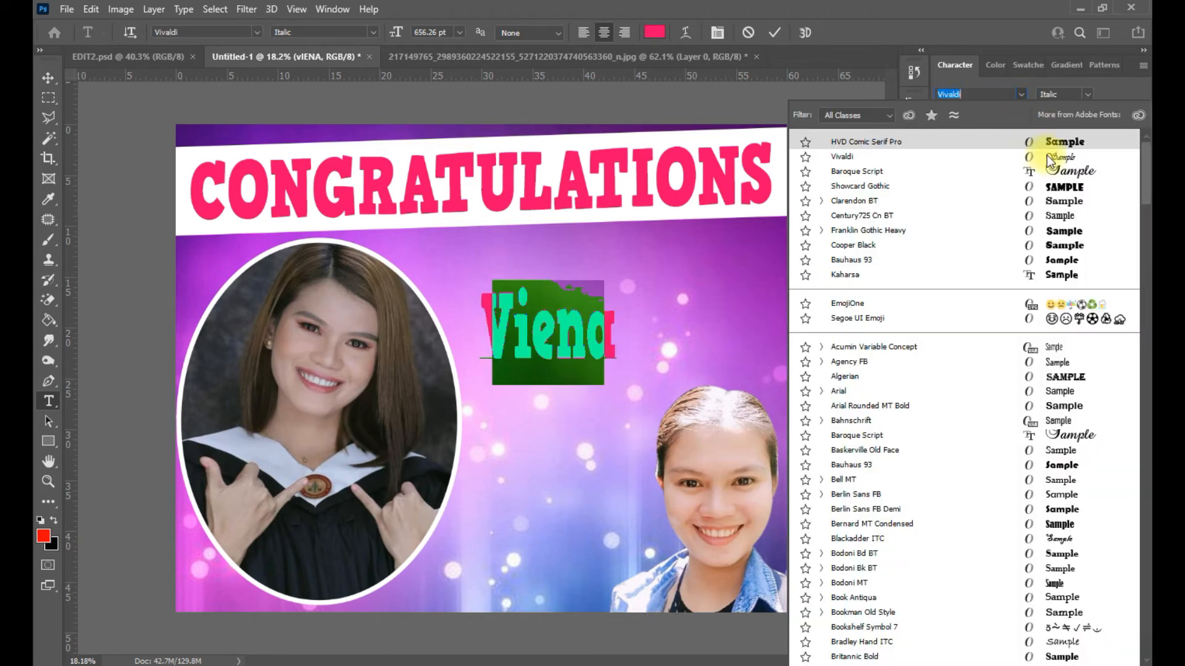
click(1052, 159)
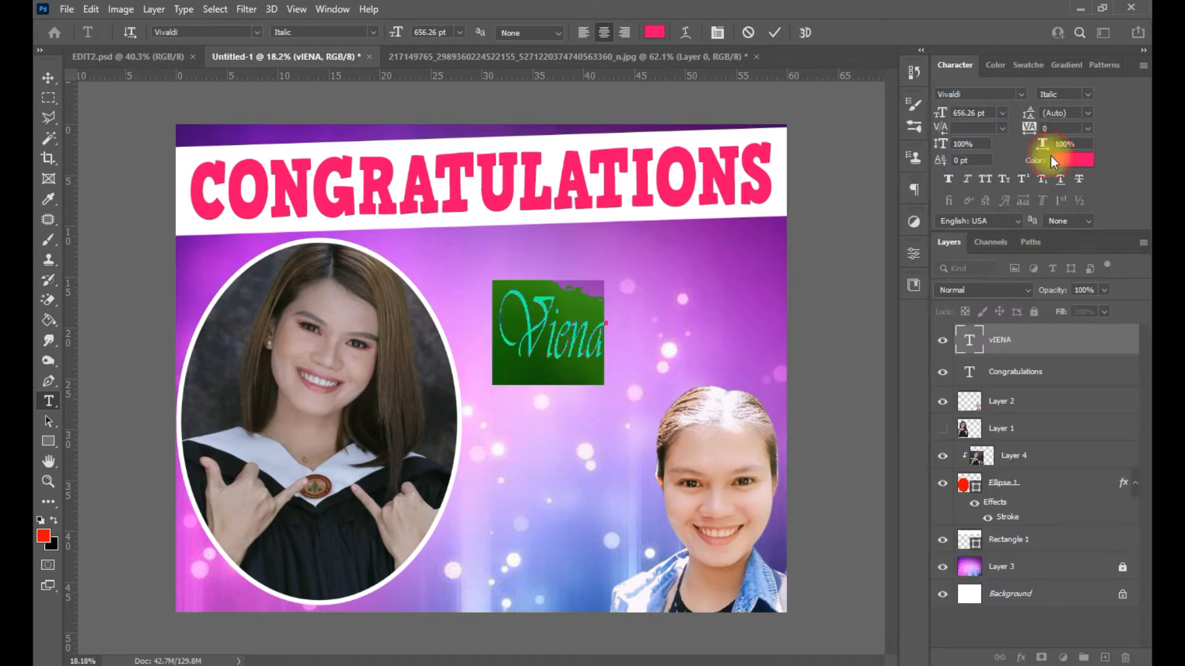
click(947, 180)
click(974, 333)
- Colour the Viena text magenta (#cc33cc)
key(ctrl+a)
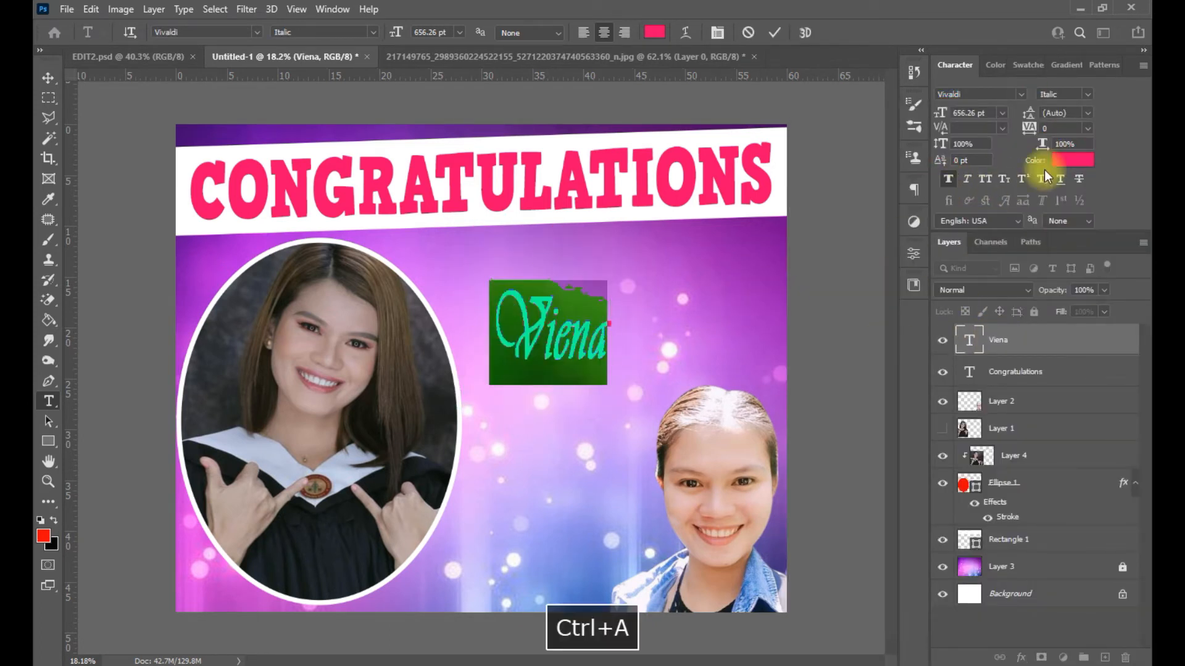
click(1072, 160)
click(644, 214)
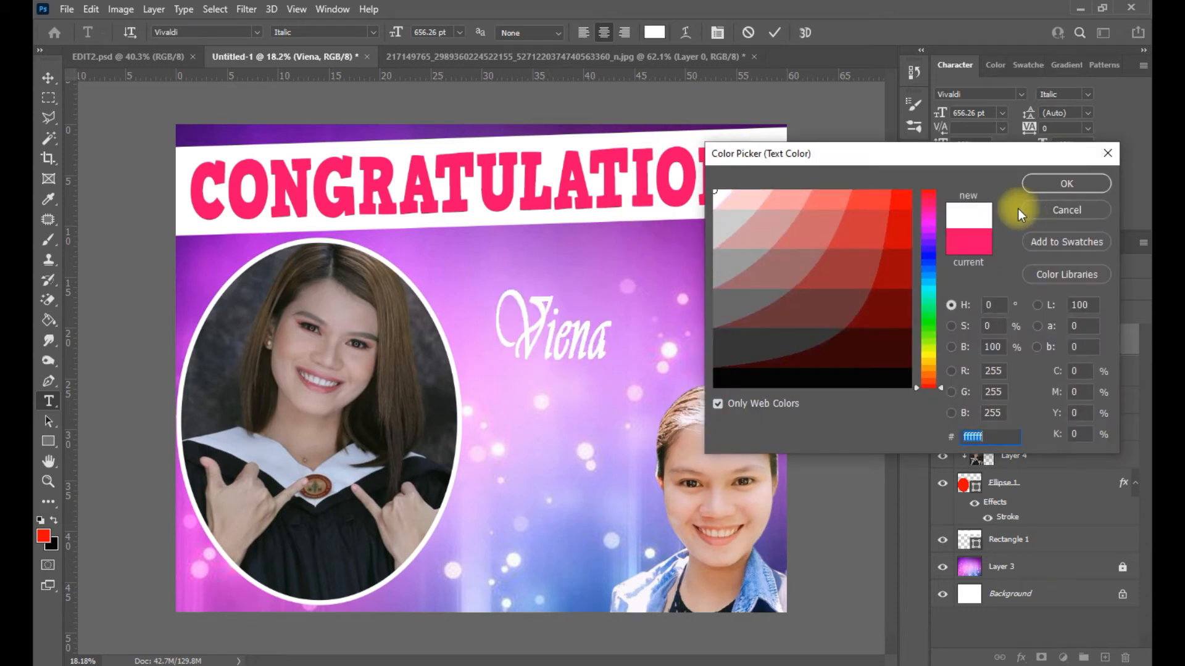
click(910, 204)
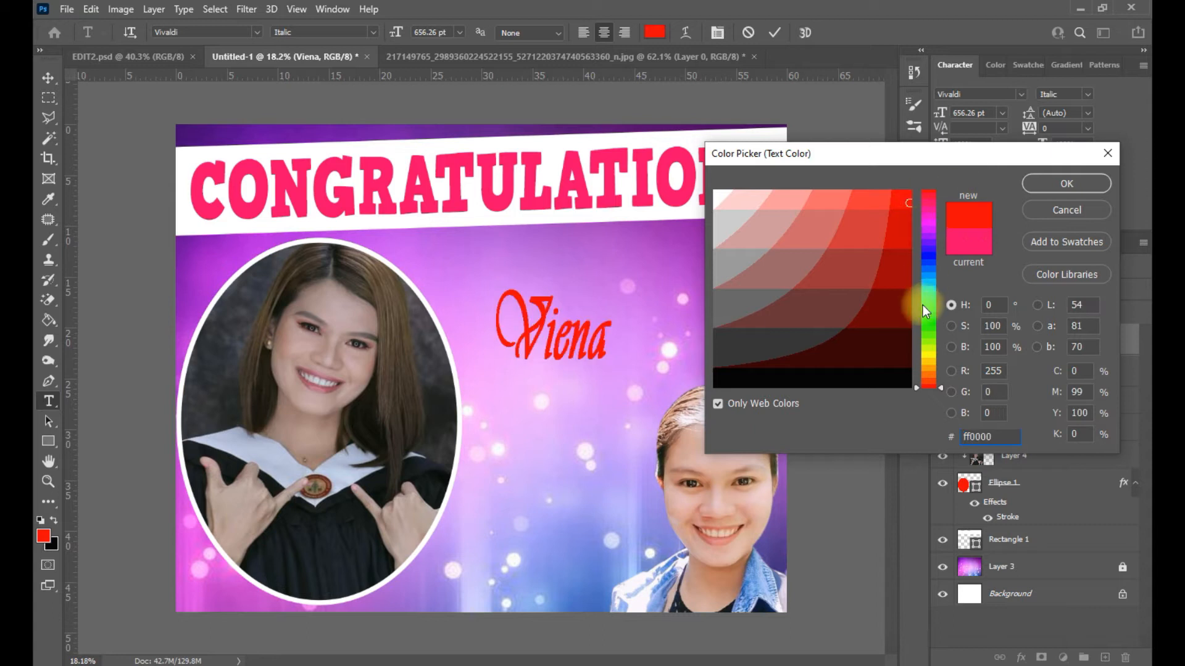
click(928, 334)
drag(925, 211, 922, 196)
click(588, 218)
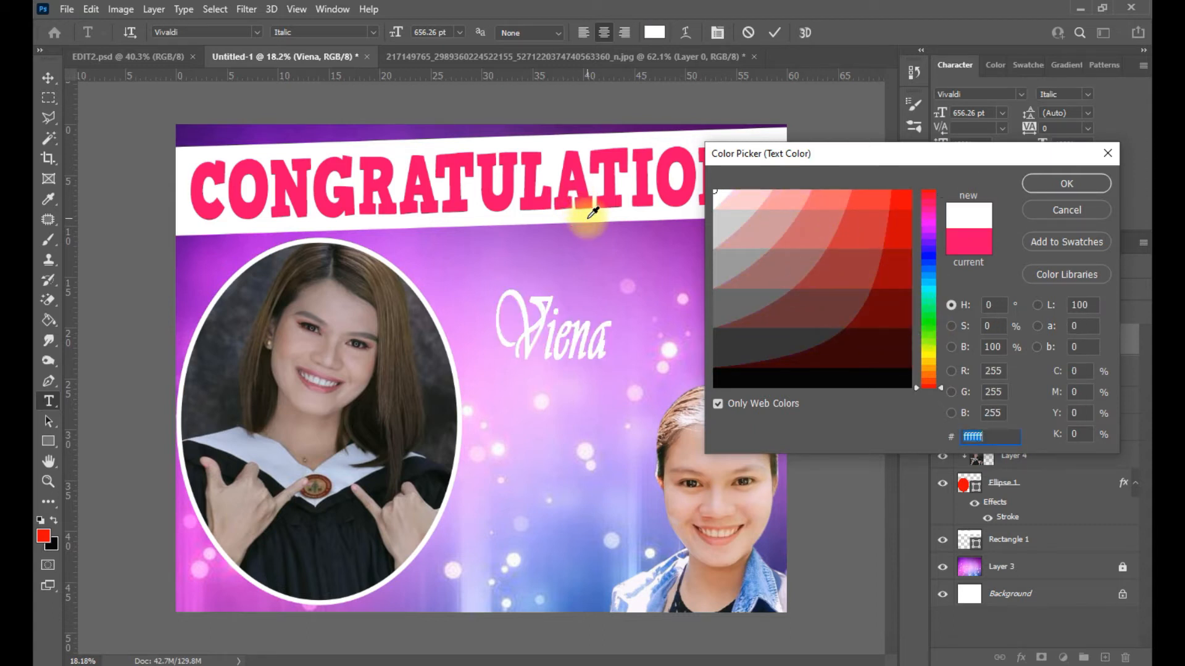
click(525, 466)
click(438, 419)
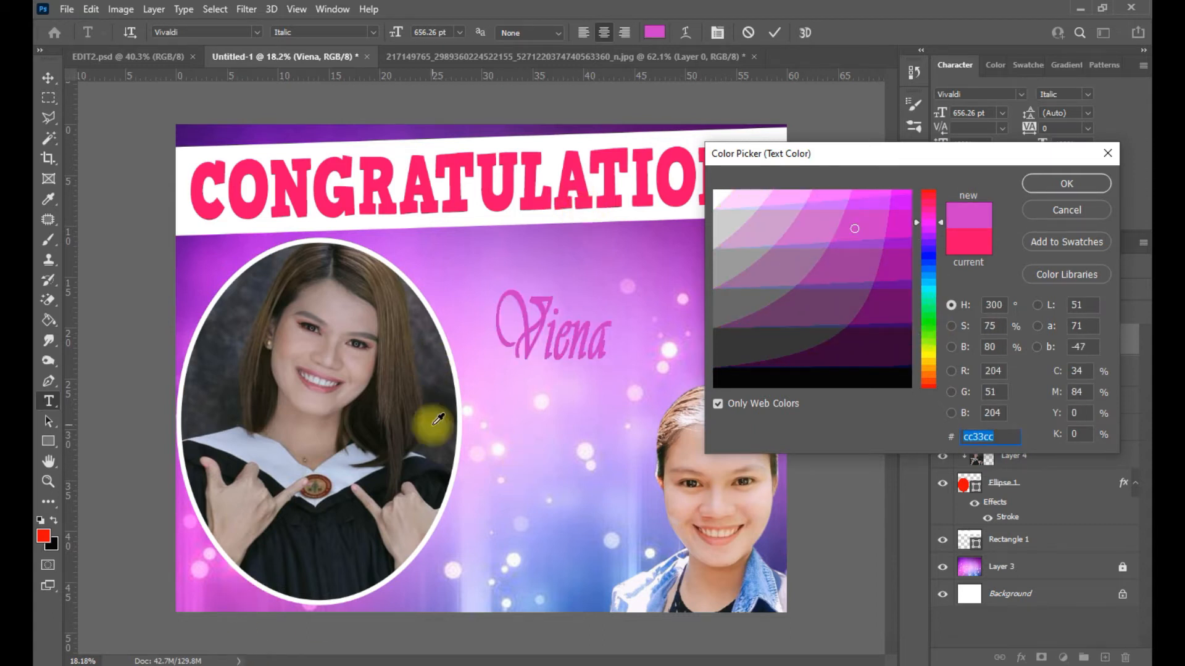
click(1042, 185)
click(1012, 334)
right_click(1012, 333)
- Give Viena a 35 px inside white Stroke layer style
click(843, 7)
click(627, 415)
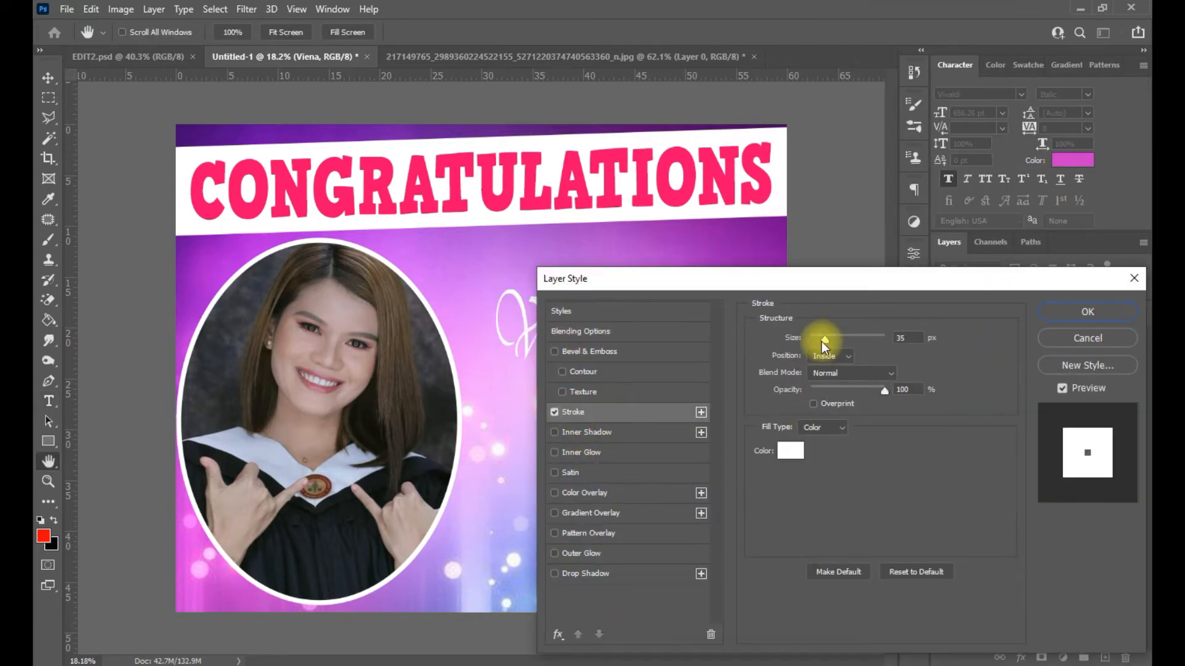
key(space)
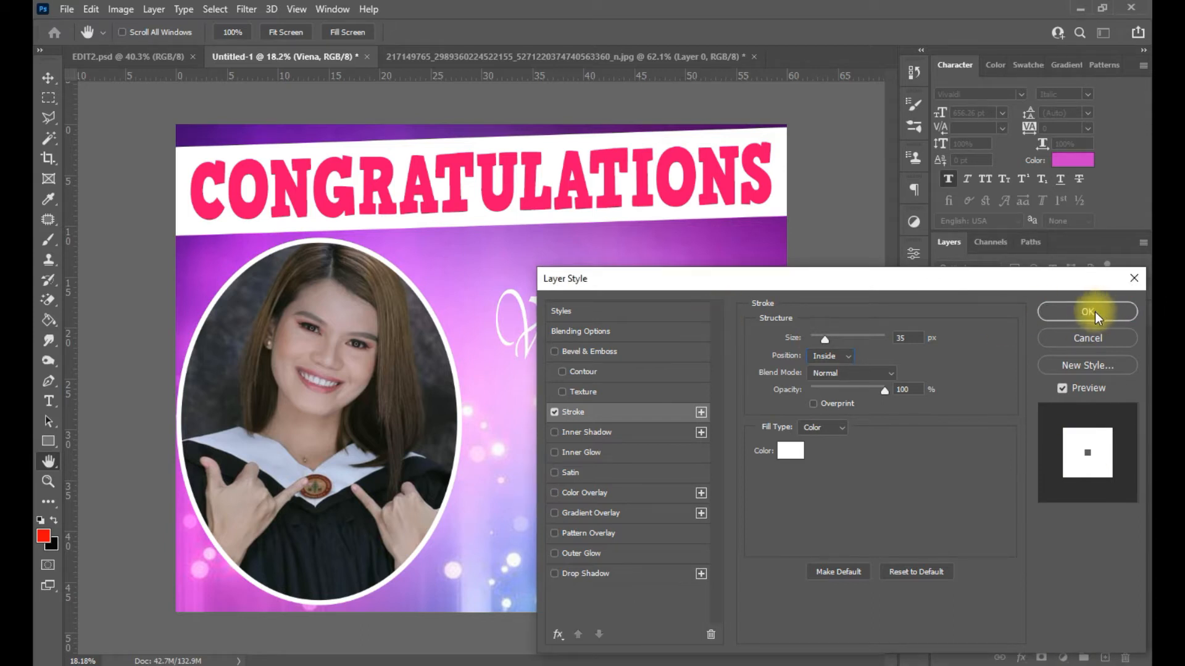
click(1060, 315)
- Free-transform Viena wider and taller, scaling it up from its corner
click(565, 315)
click(1068, 356)
key(ctrl+t)
drag(609, 338, 728, 347)
drag(613, 280, 614, 237)
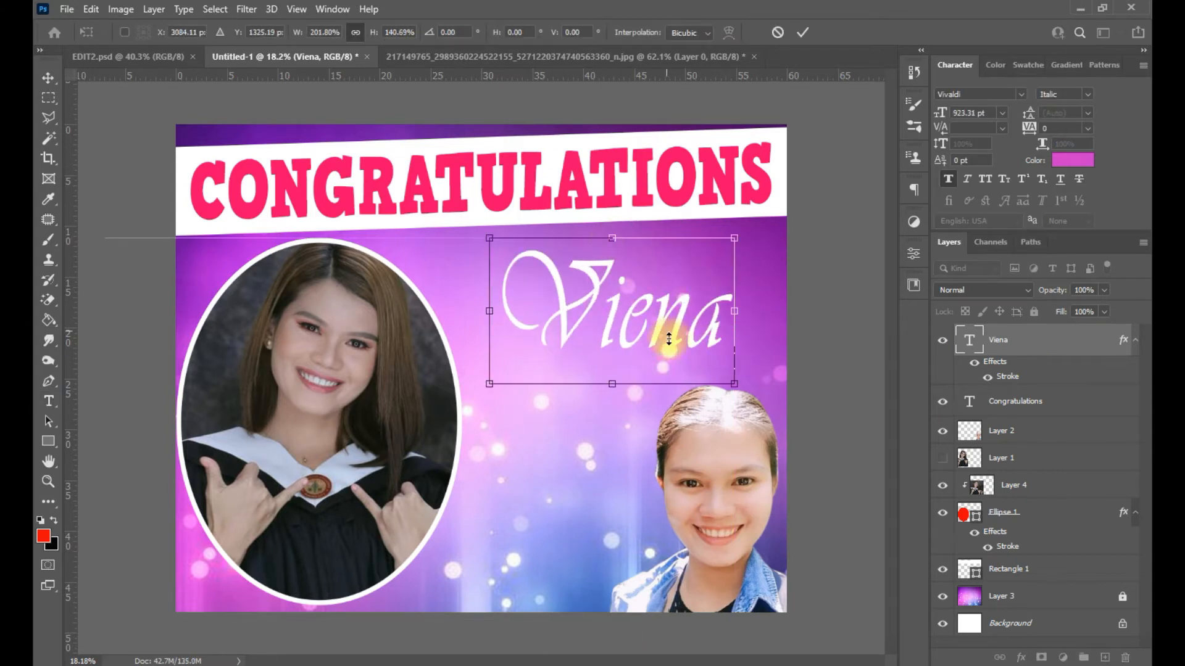
drag(669, 338, 609, 345)
drag(689, 387, 769, 408)
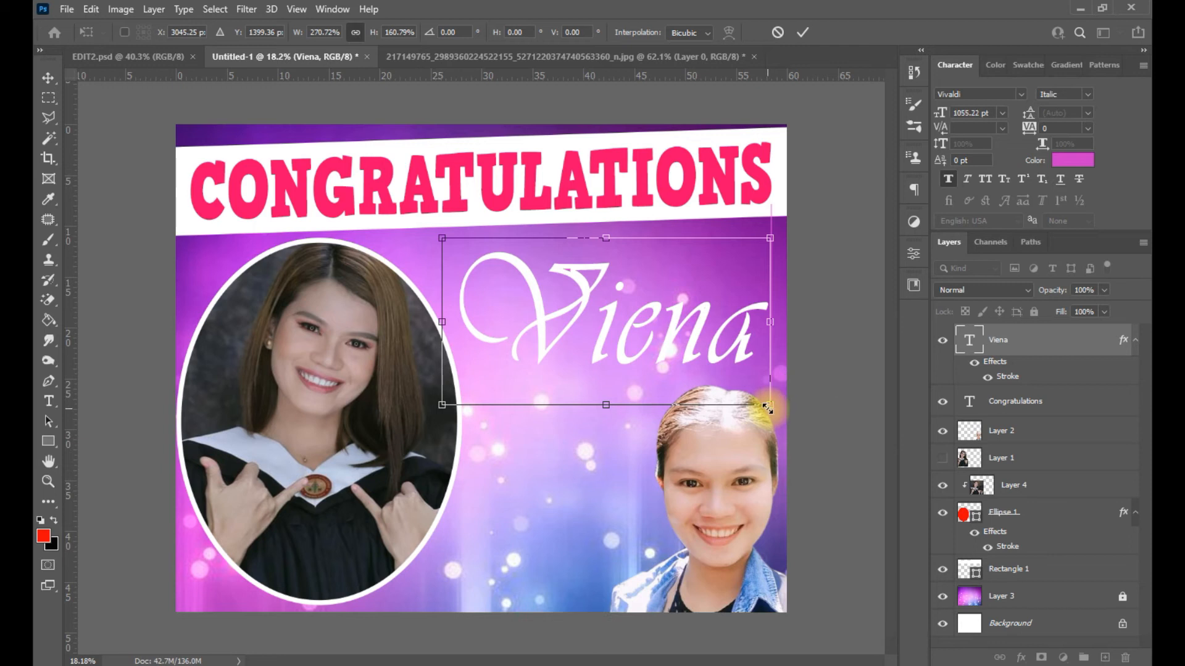
key(Return)
- Set Viena to 915 pt with tighter letter spacing and nudge it up-left
click(693, 339)
key(ctrl+a)
drag(1029, 129, 1030, 130)
drag(942, 114, 829, 159)
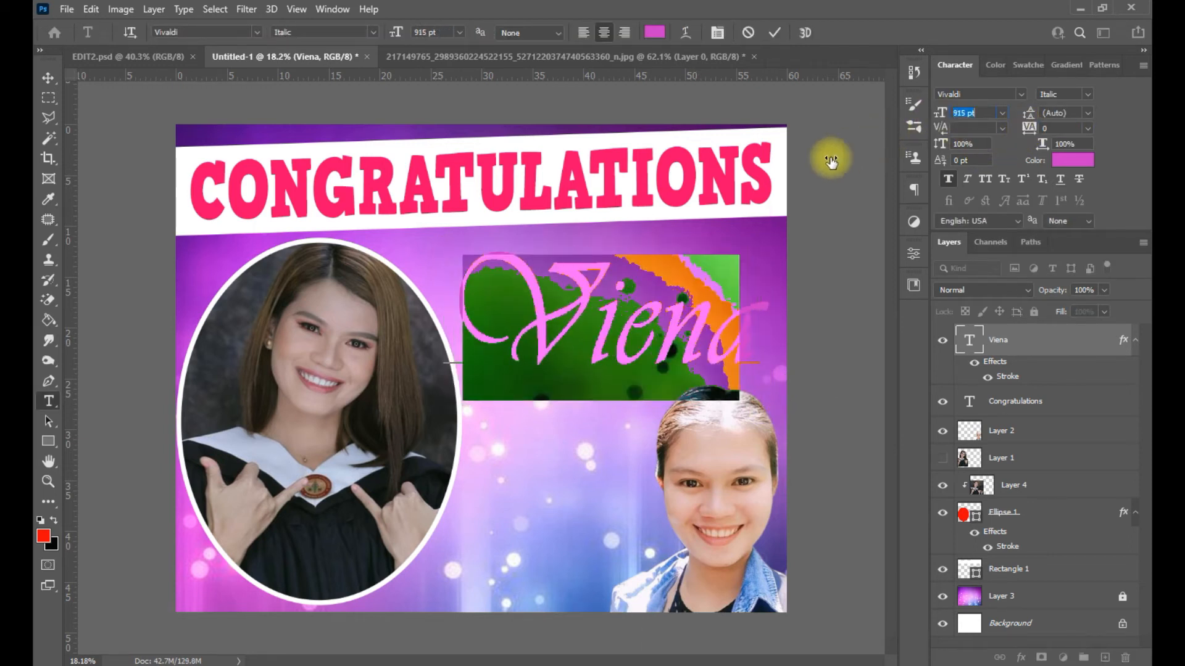
click(1018, 343)
drag(680, 344, 663, 323)
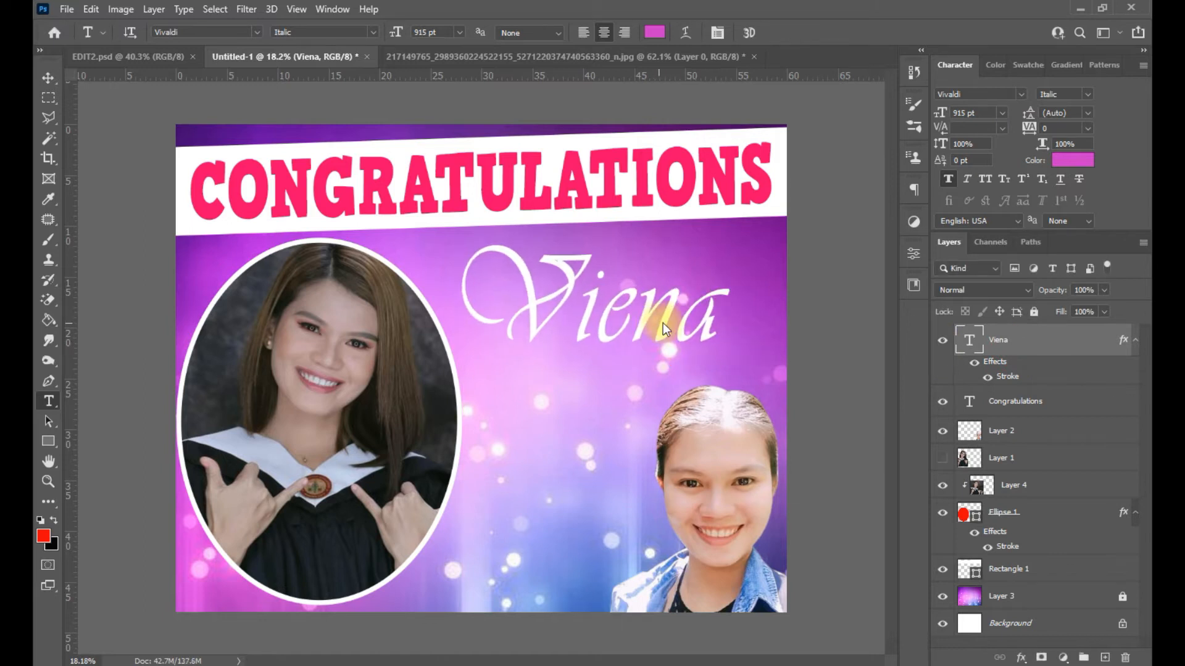
right_click(1087, 345)
- Add a drop shadow to Viena using the pink sampled from the CONGRATULATIONS title
key(Escape)
right_click(986, 344)
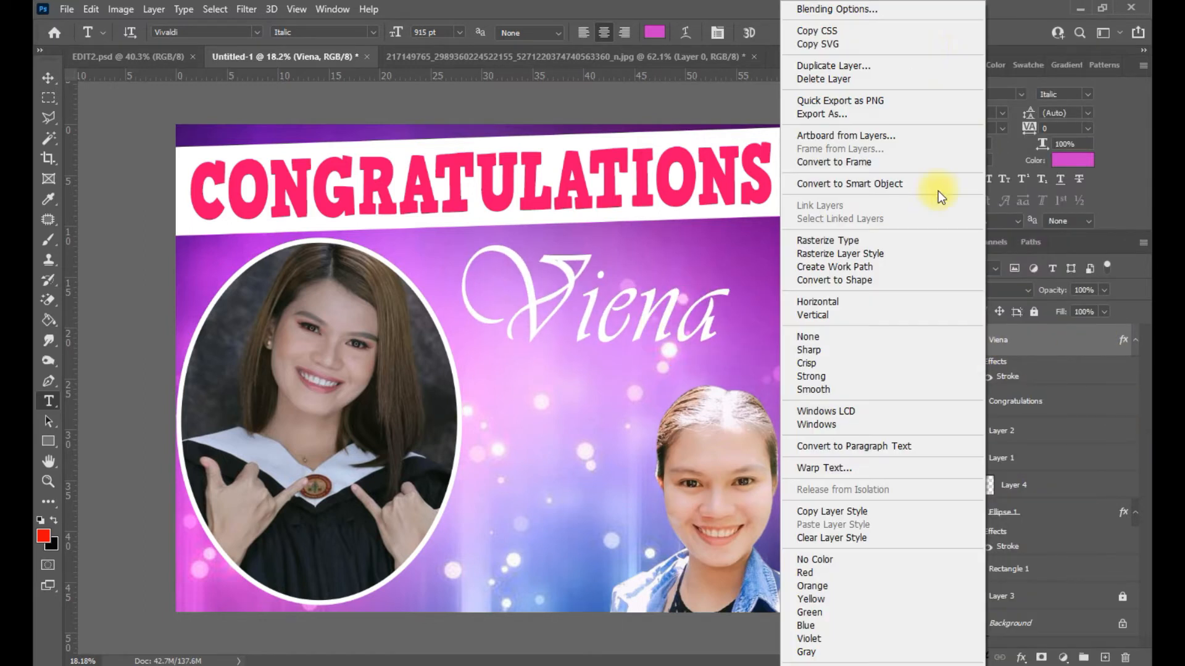
click(905, 9)
click(589, 574)
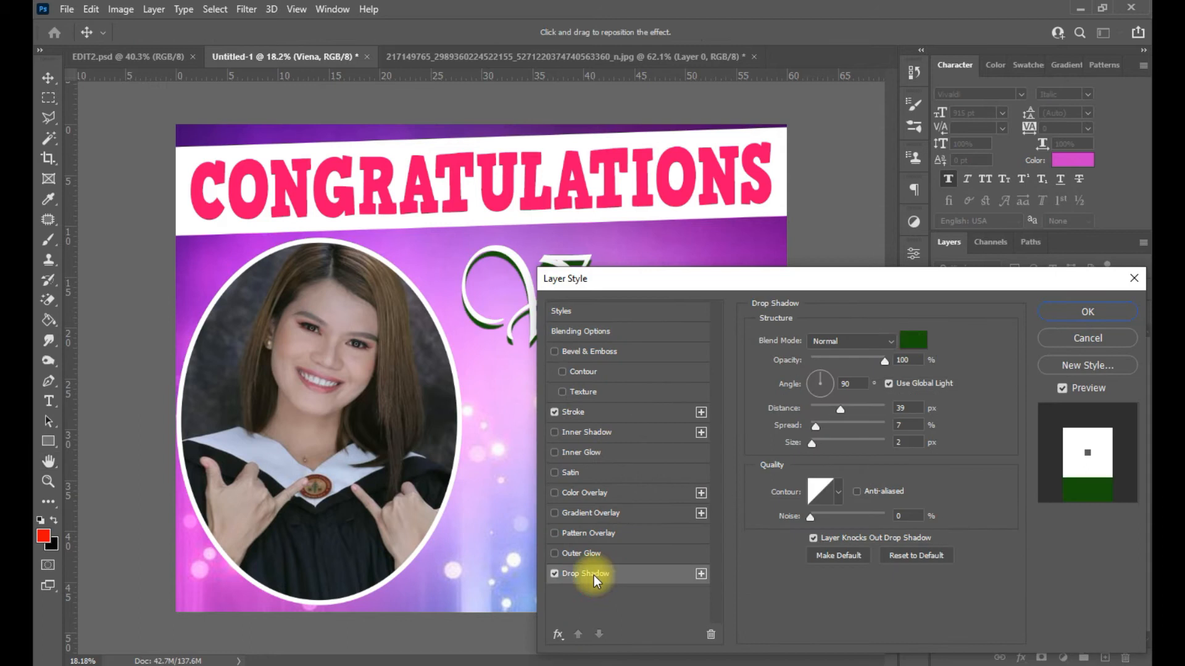
click(907, 340)
click(676, 186)
click(1043, 183)
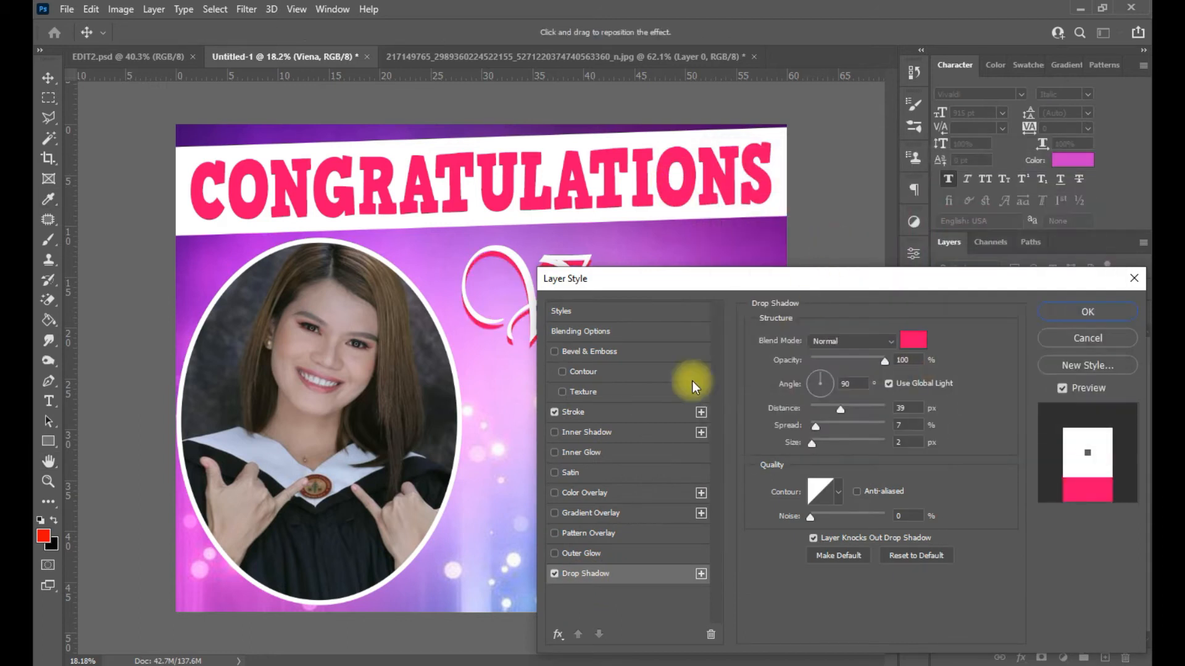
- Recolour Viena's stroke to the title's pink and thin it to 7 px
click(606, 417)
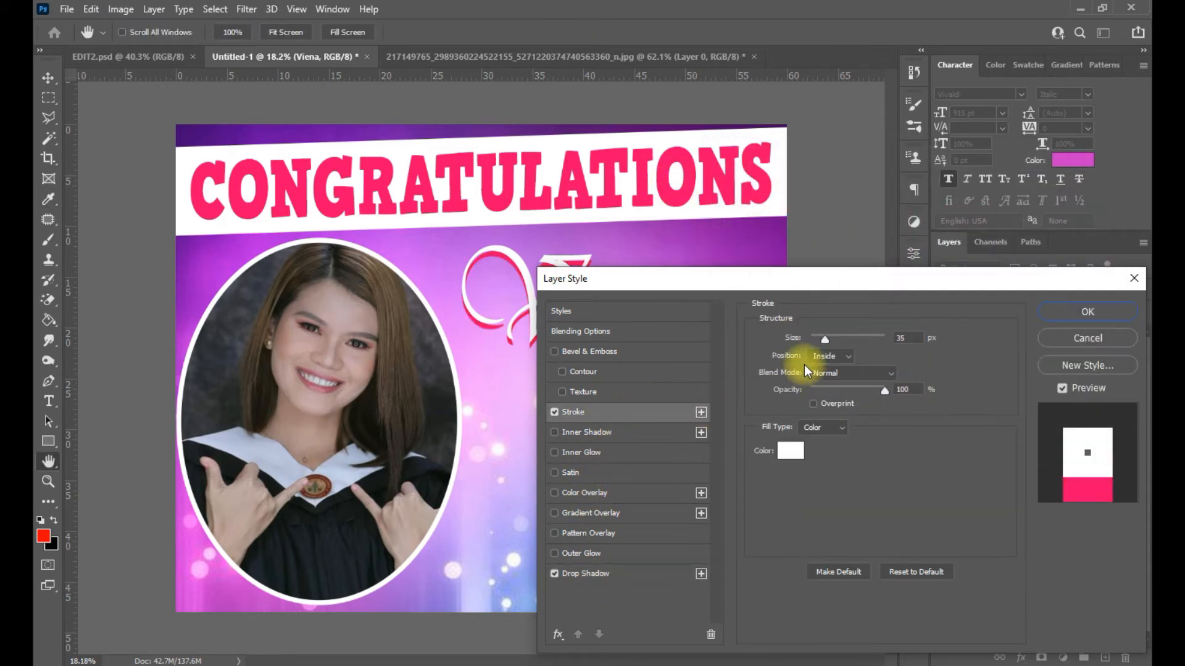
click(796, 455)
click(582, 188)
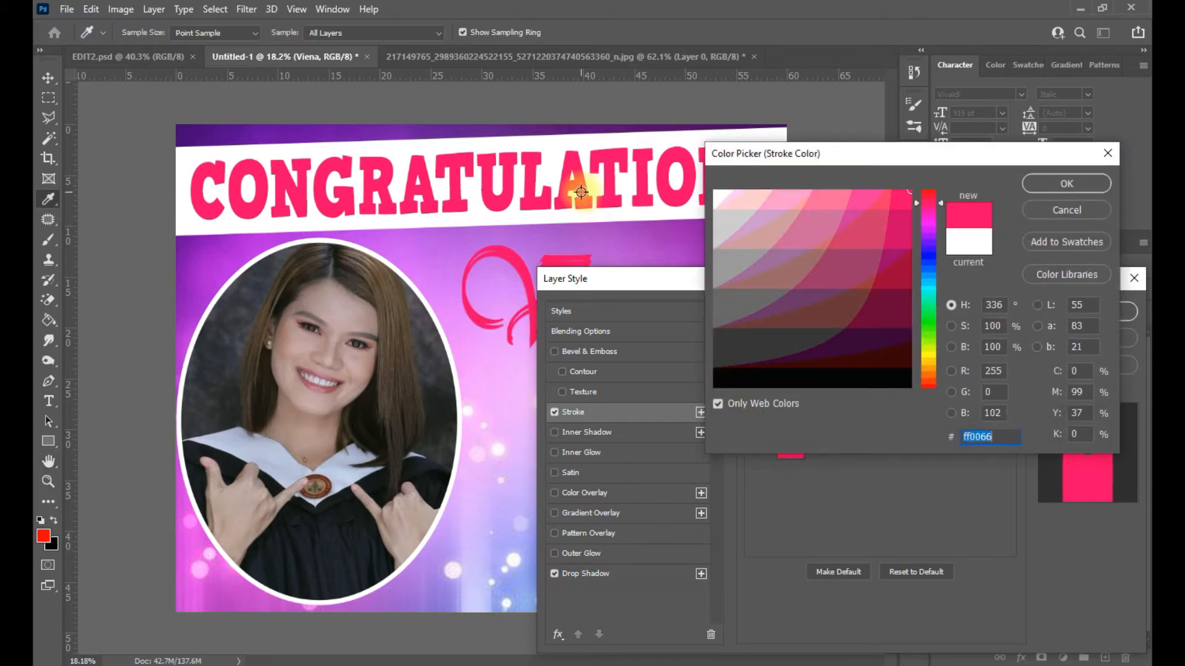
click(1043, 183)
drag(825, 339, 822, 338)
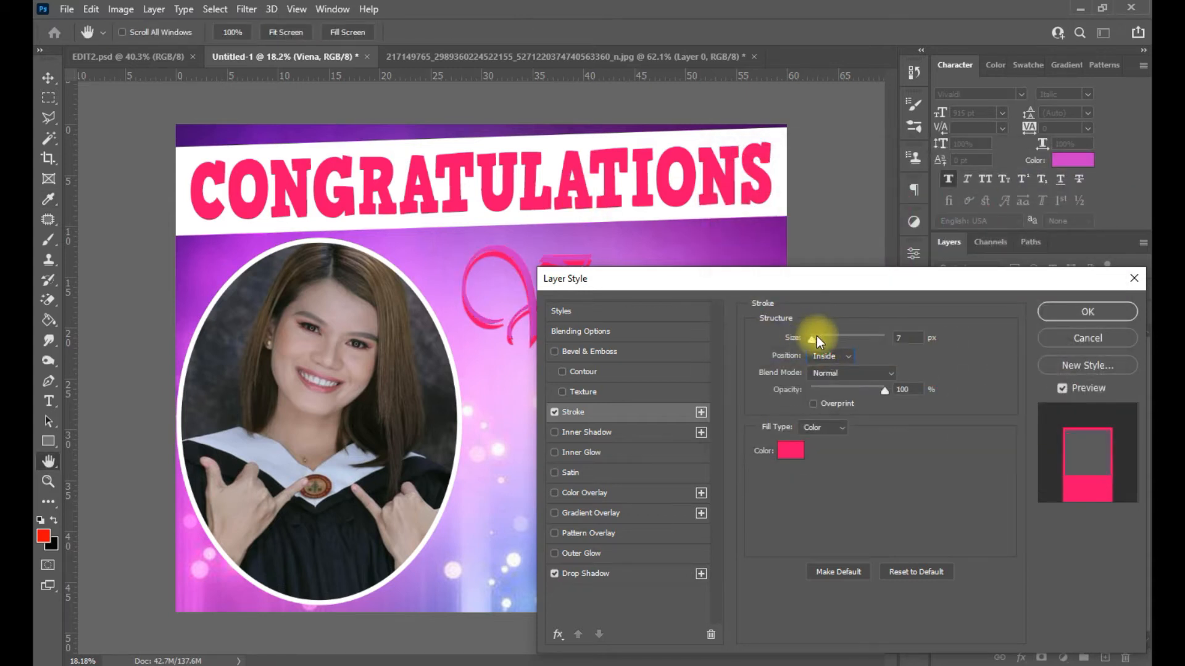
click(1094, 309)
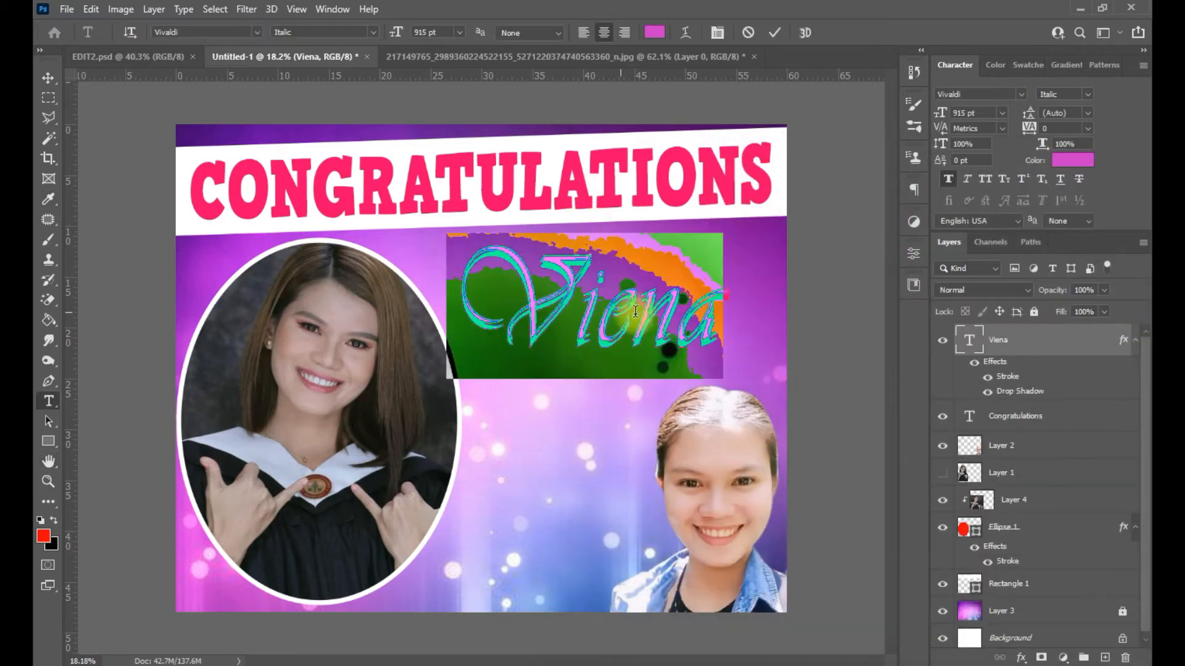
click(1072, 159)
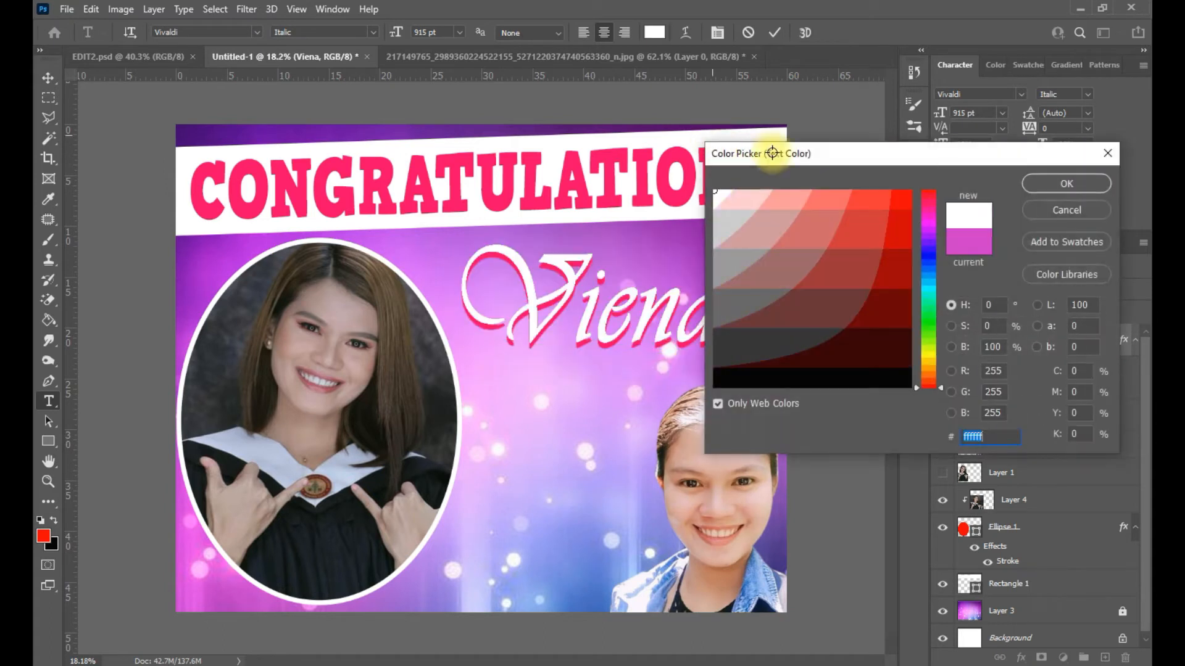
- Make the Viena lettering white and hide its Stroke effect
click(1038, 184)
click(48, 78)
click(987, 377)
click(789, 340)
scroll(637, 322, down, 3)
scroll(635, 321, up, 2)
- Set Viena in HVD Comic Serif Pro after trying Blackadder ITC
double_click(612, 316)
key(ctrl+a)
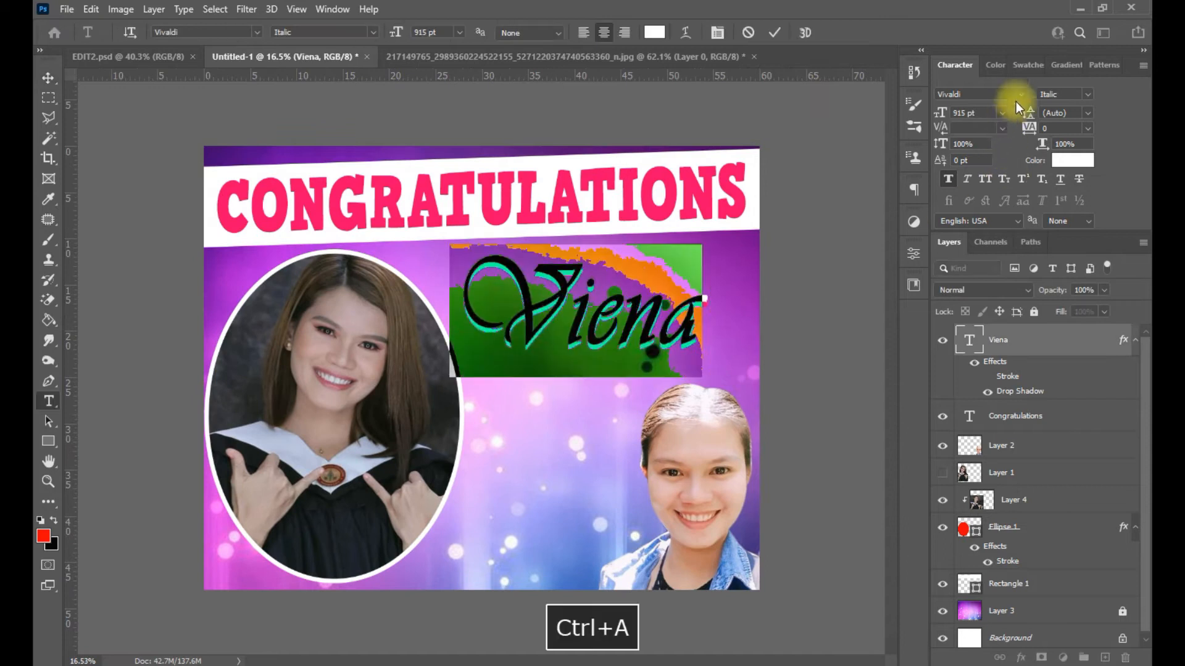
click(1018, 96)
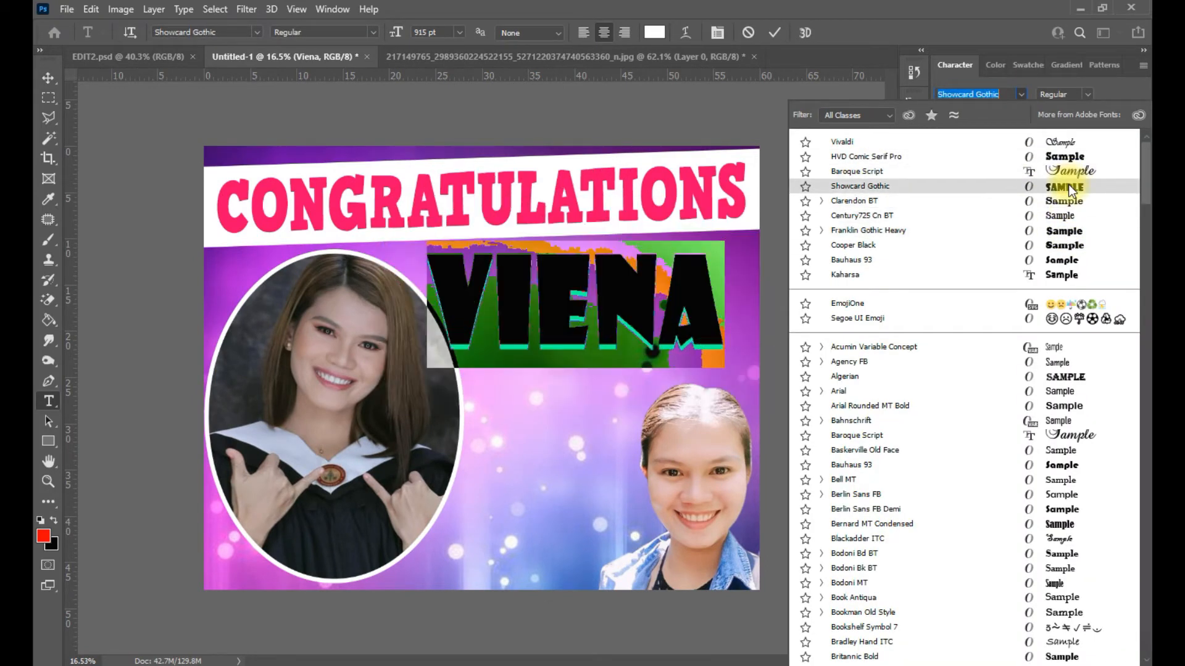
scroll(1068, 184, down, 1)
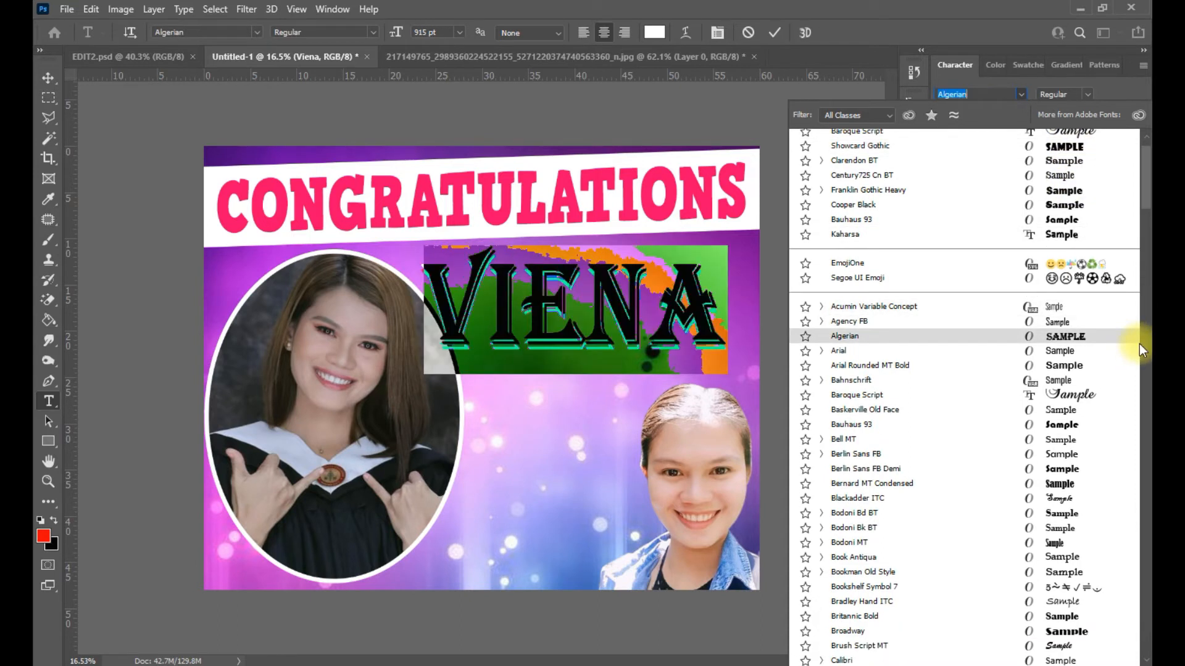
scroll(1111, 370, down, 5)
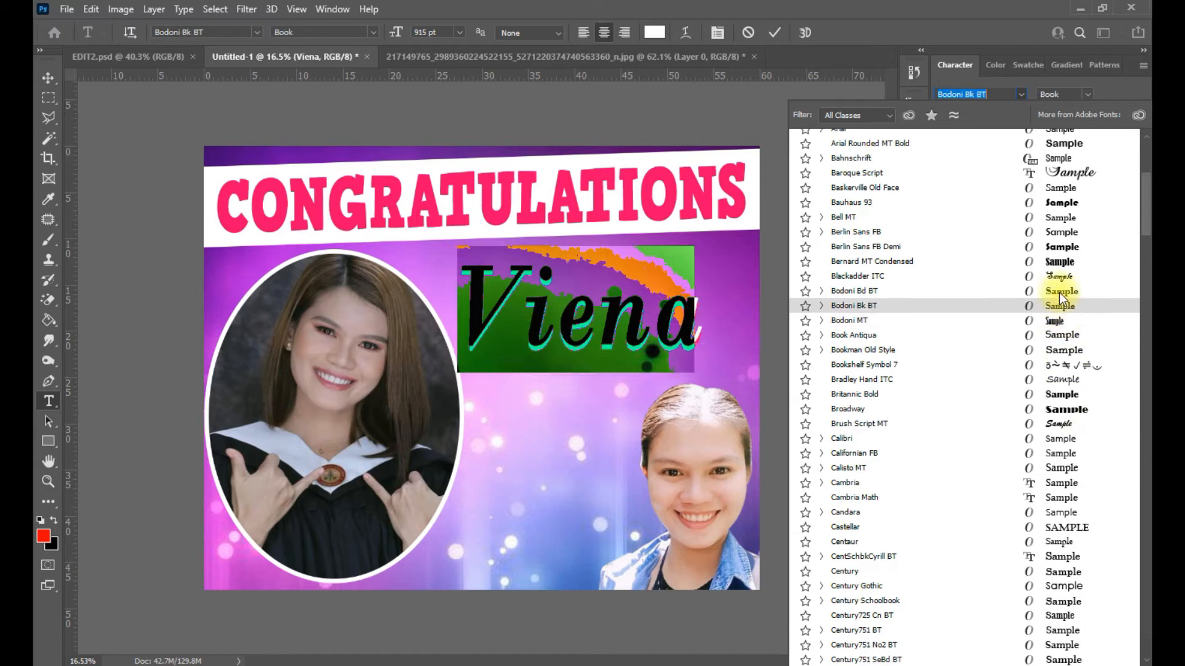
click(1057, 274)
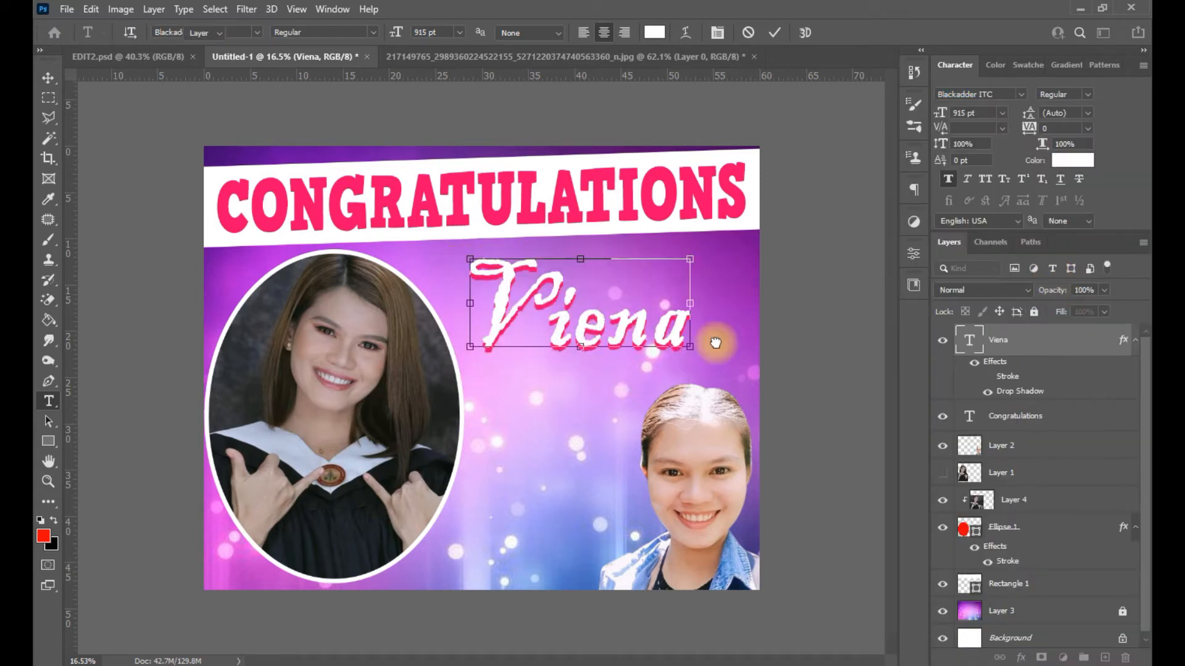
key(ctrl)
click(1021, 94)
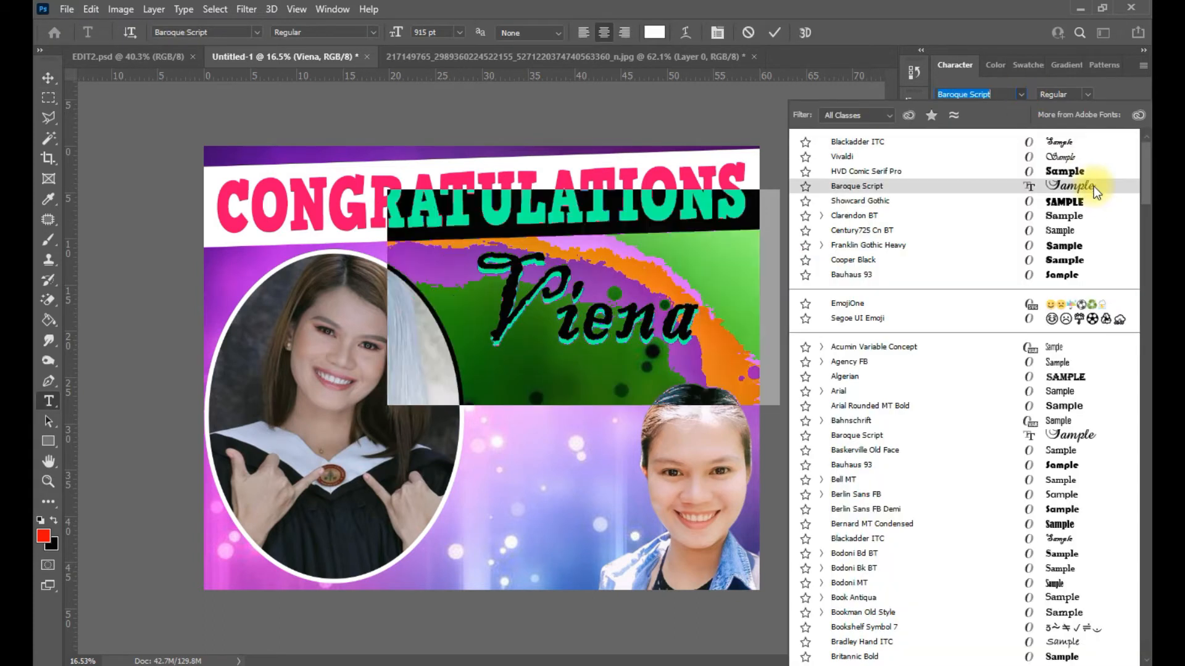
click(1087, 171)
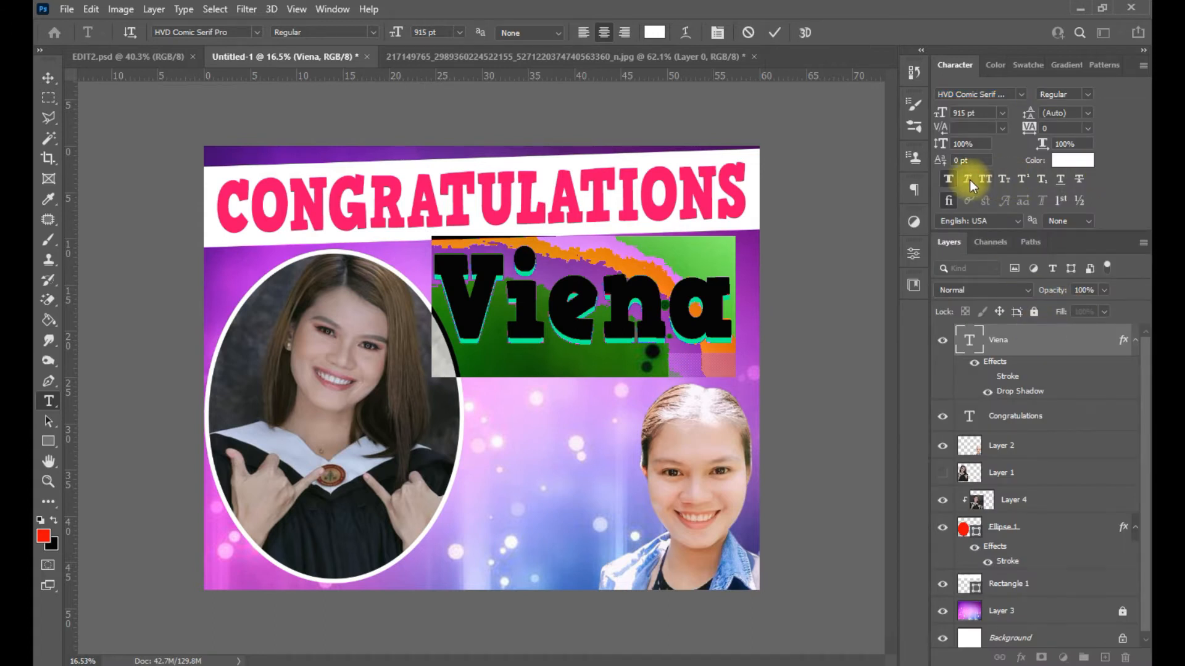
key(ctrl+Return)
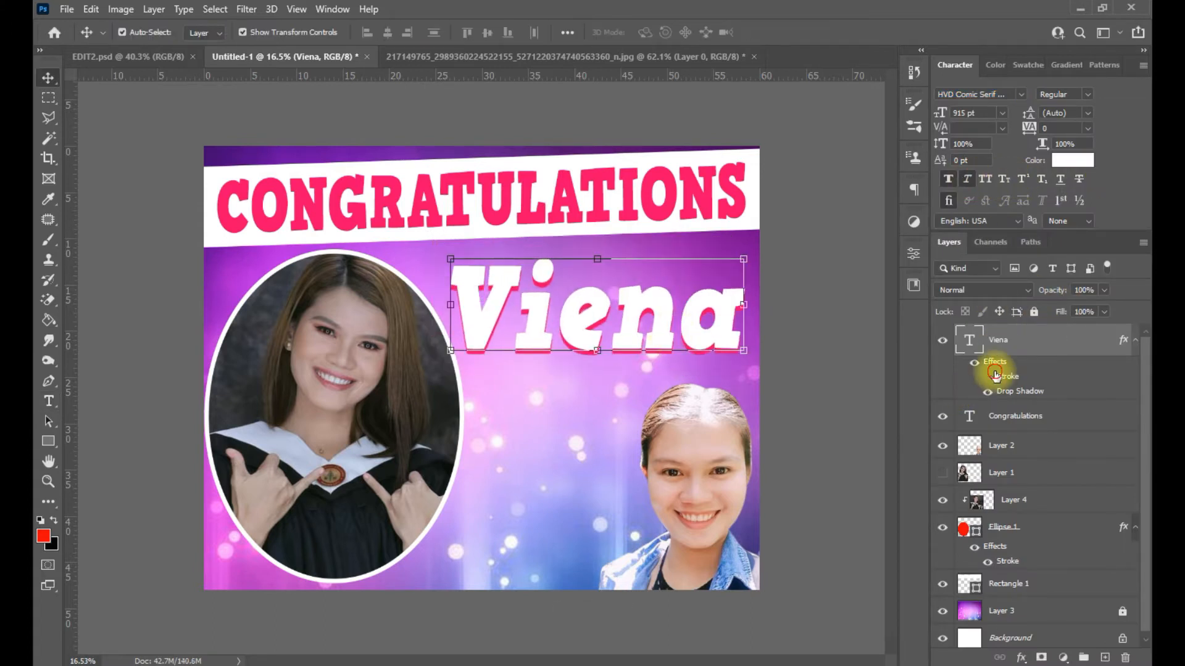
- Tighten Viena's letter tracking to -60
double_click(672, 338)
drag(1032, 126, 1029, 127)
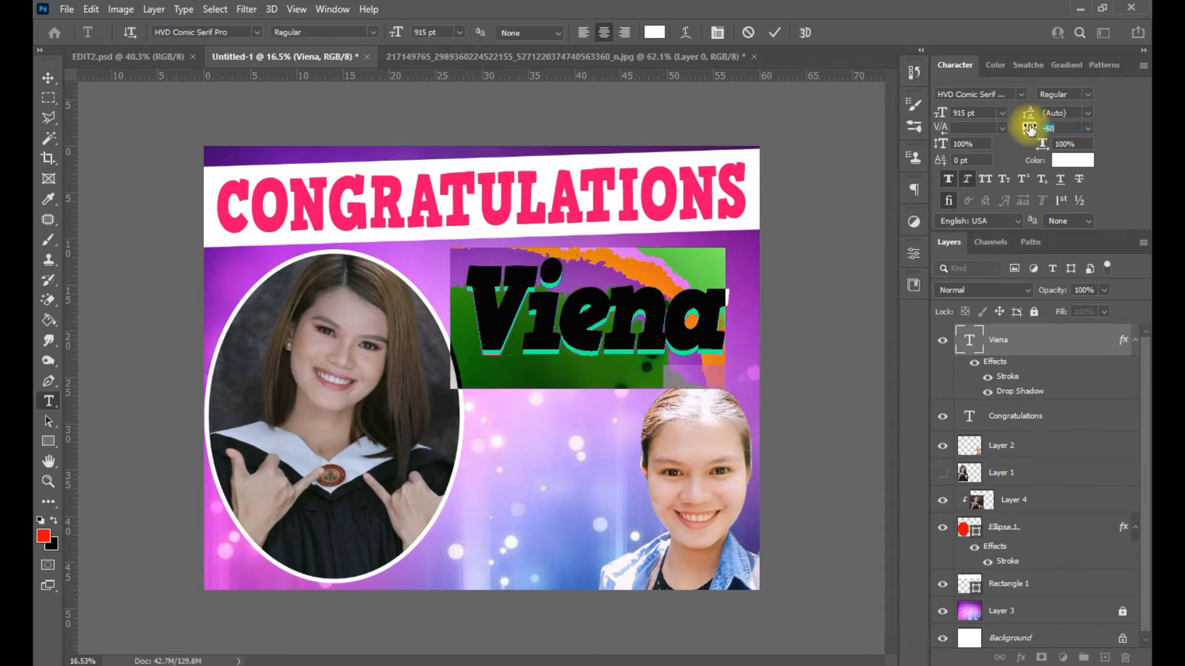
key(ctrl+Return)
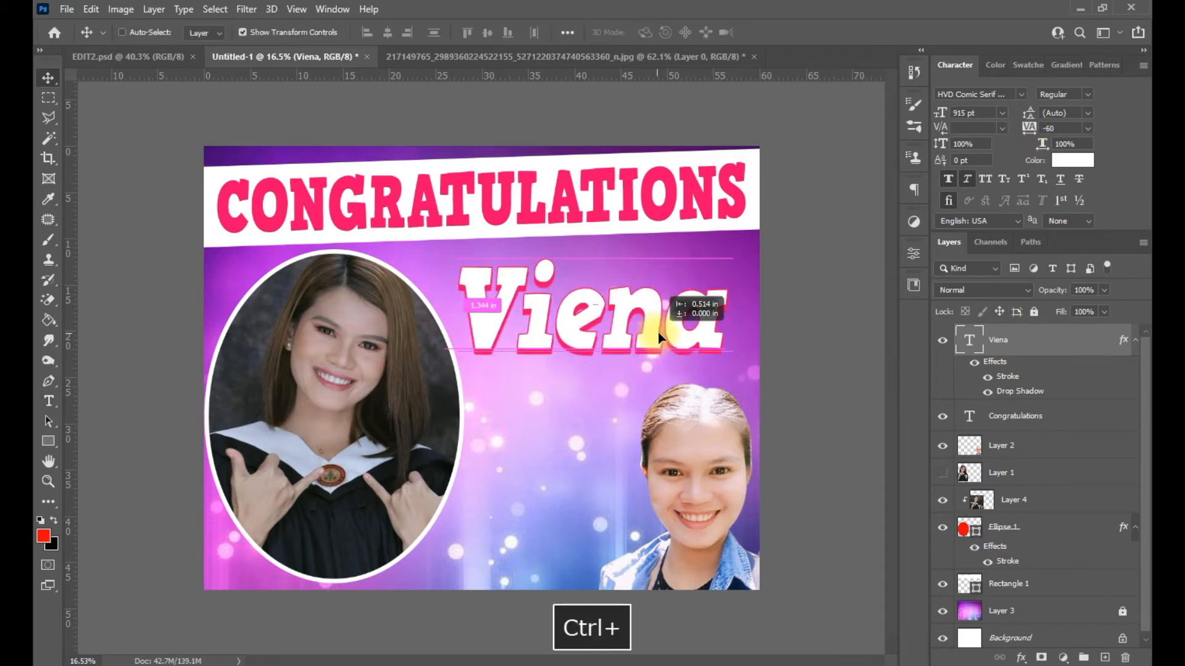
- Restore a 27 px pink stroke, move the inset photo lower right, and nudge Viena
drag(817, 339, 820, 339)
click(1058, 310)
drag(721, 448, 739, 528)
drag(651, 329, 658, 333)
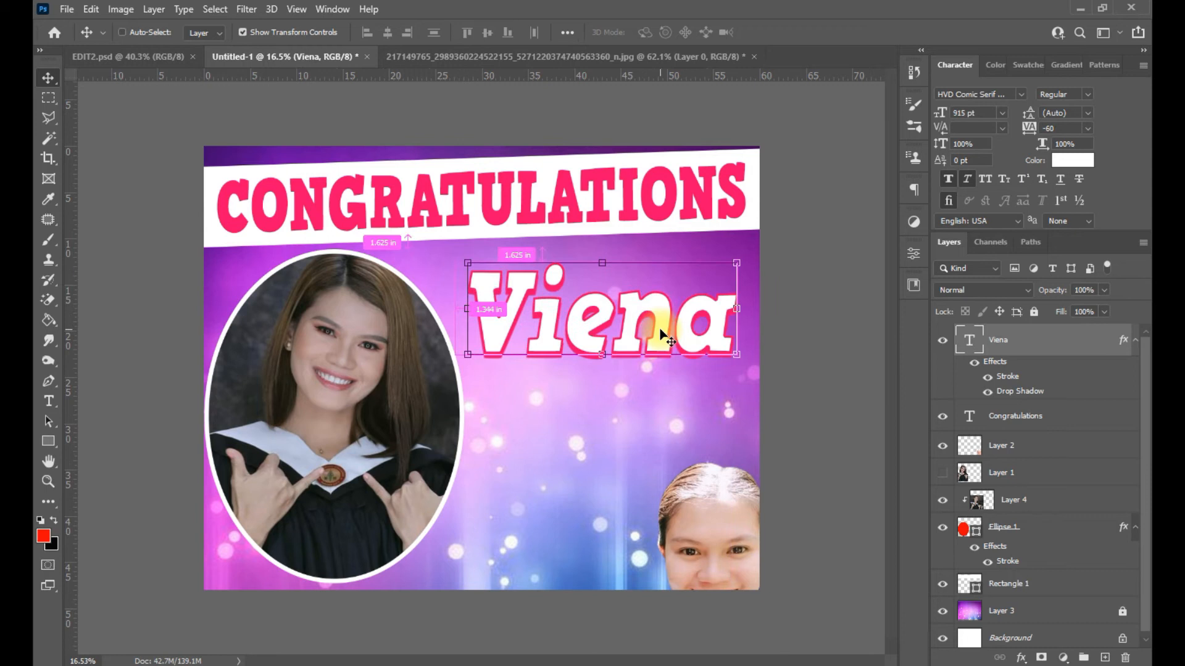
- Draw a red ellipse over Viena and place it beneath the Congratulations layer
click(46, 442)
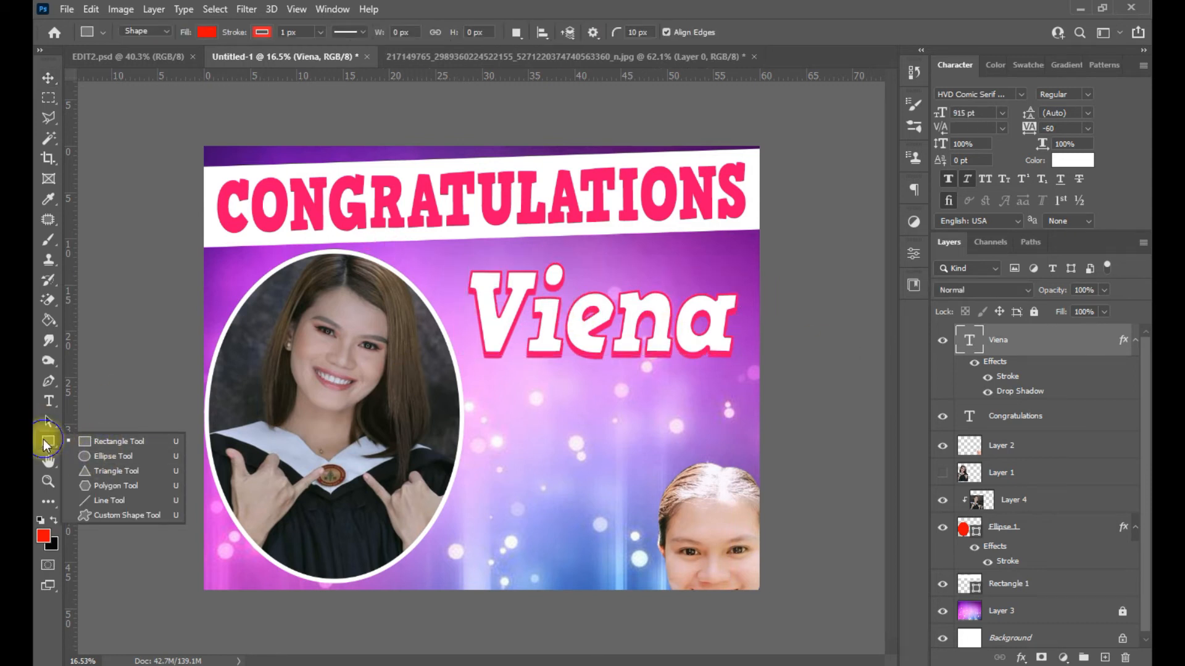
click(125, 458)
drag(413, 286, 824, 350)
drag(1056, 341, 975, 448)
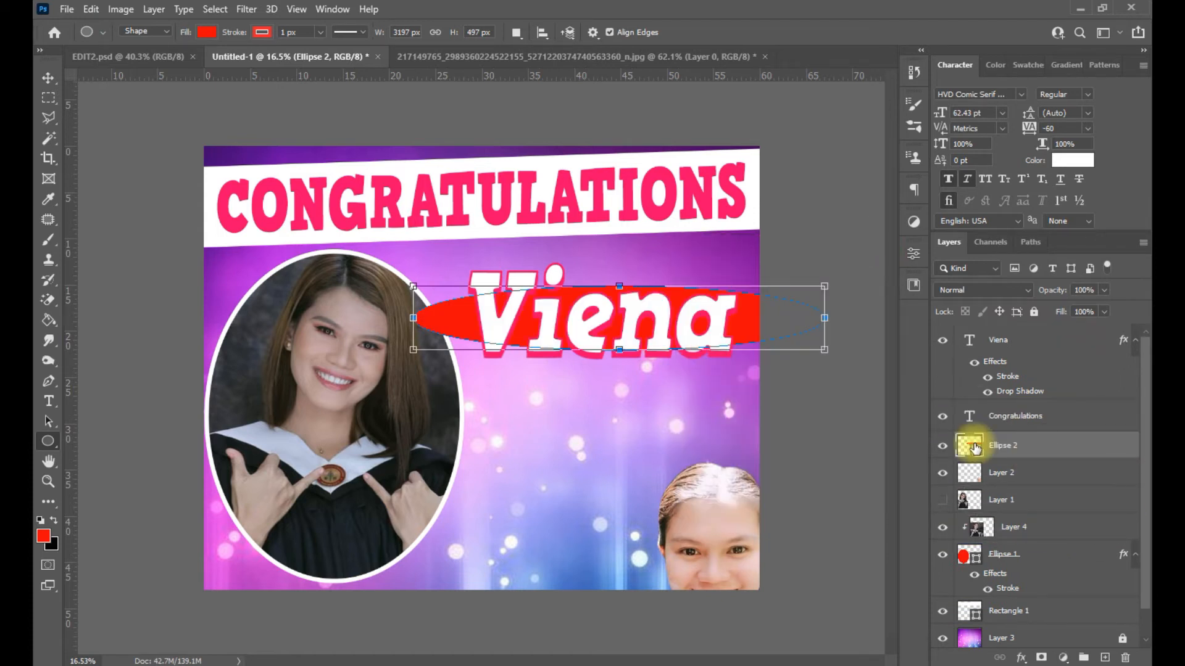
- Narrow the red oval, then delete it and float the Layers panel
key(ctrl+t)
drag(413, 318, 465, 318)
drag(824, 317, 734, 321)
key(Return)
key(Delete)
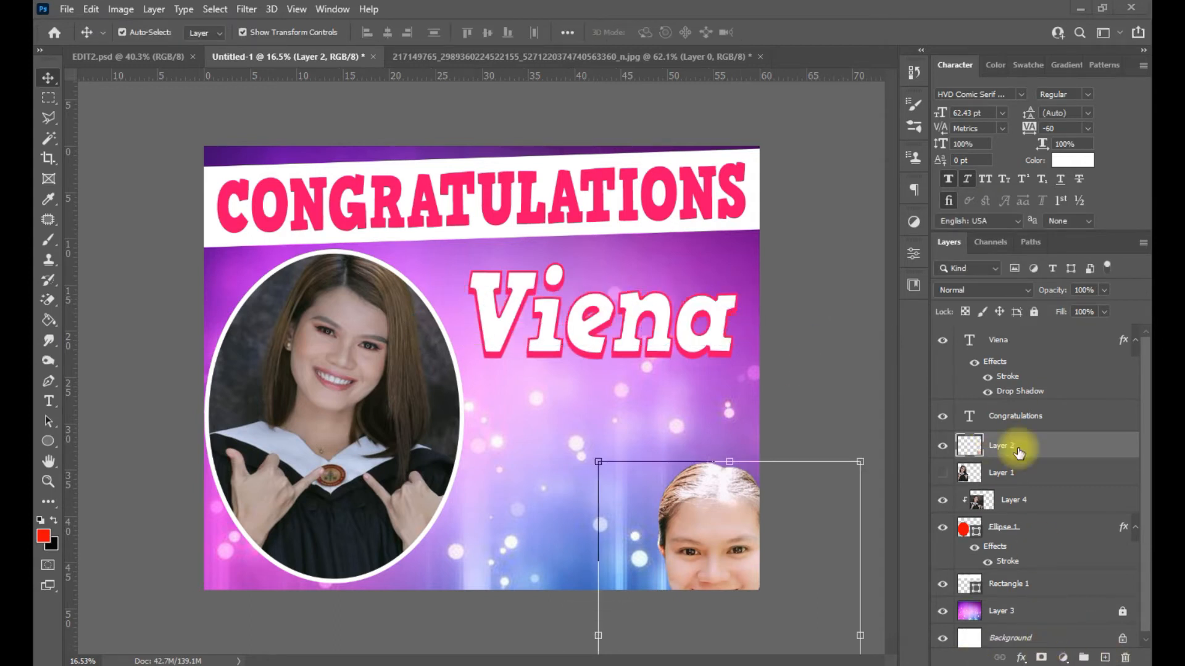
drag(954, 242, 954, 109)
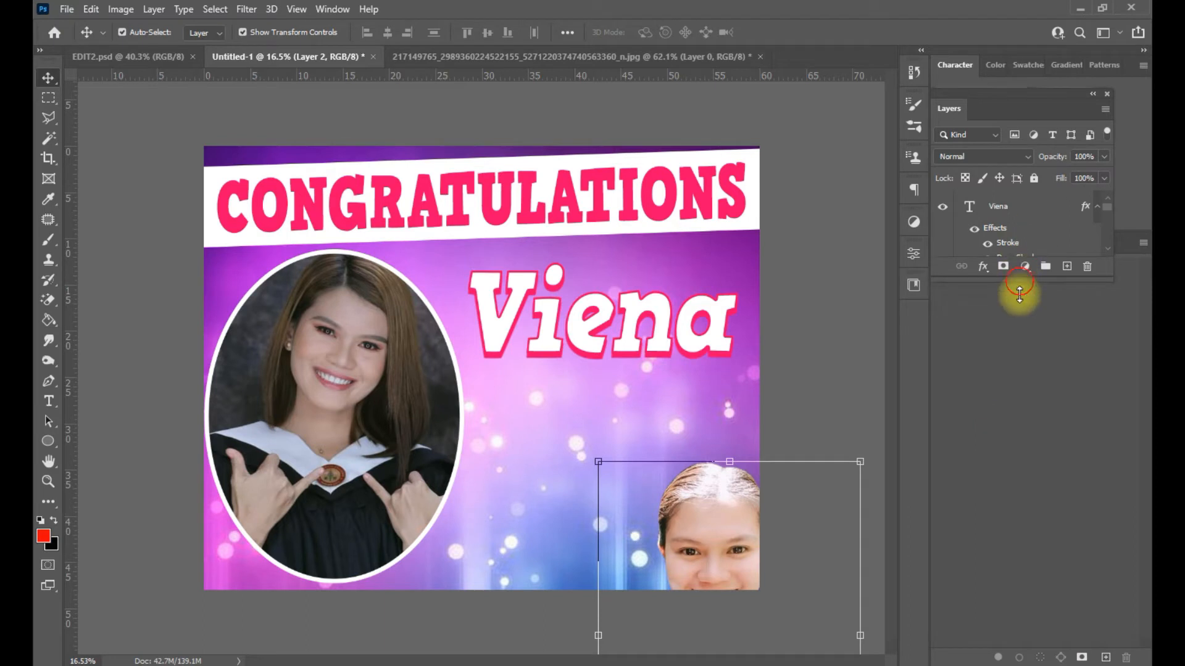
- Add a new empty layer, enlarge the brush, and paint then undo a test white stroke
click(1067, 518)
click(47, 301)
click(49, 239)
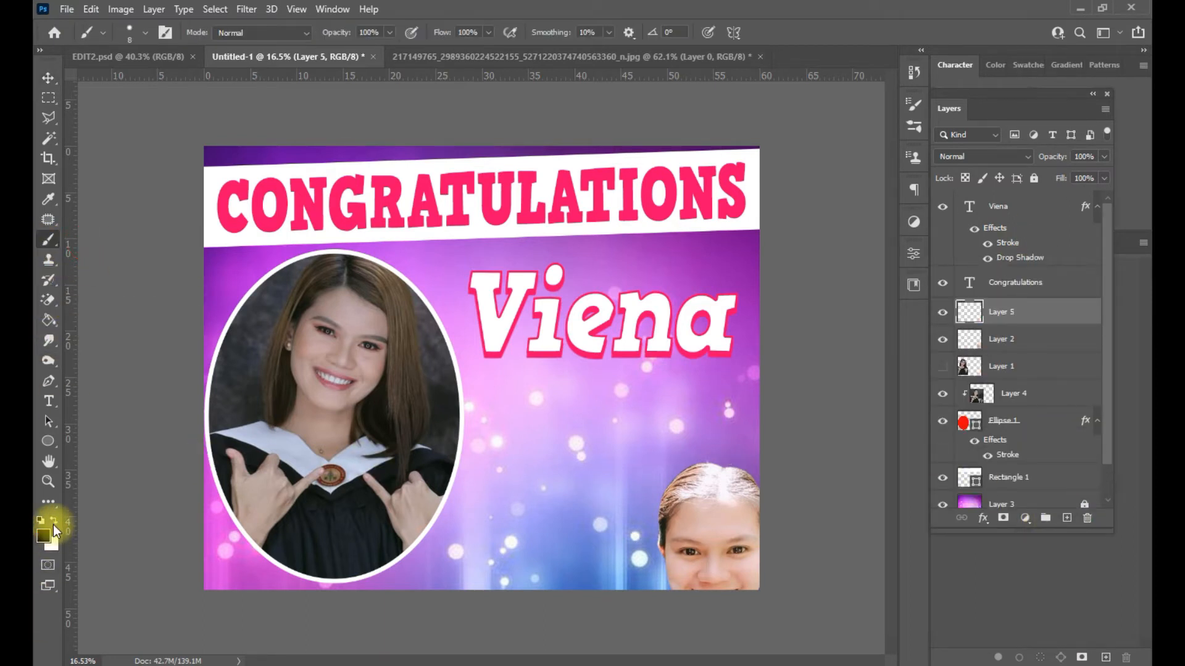
key(Caps_Lock)
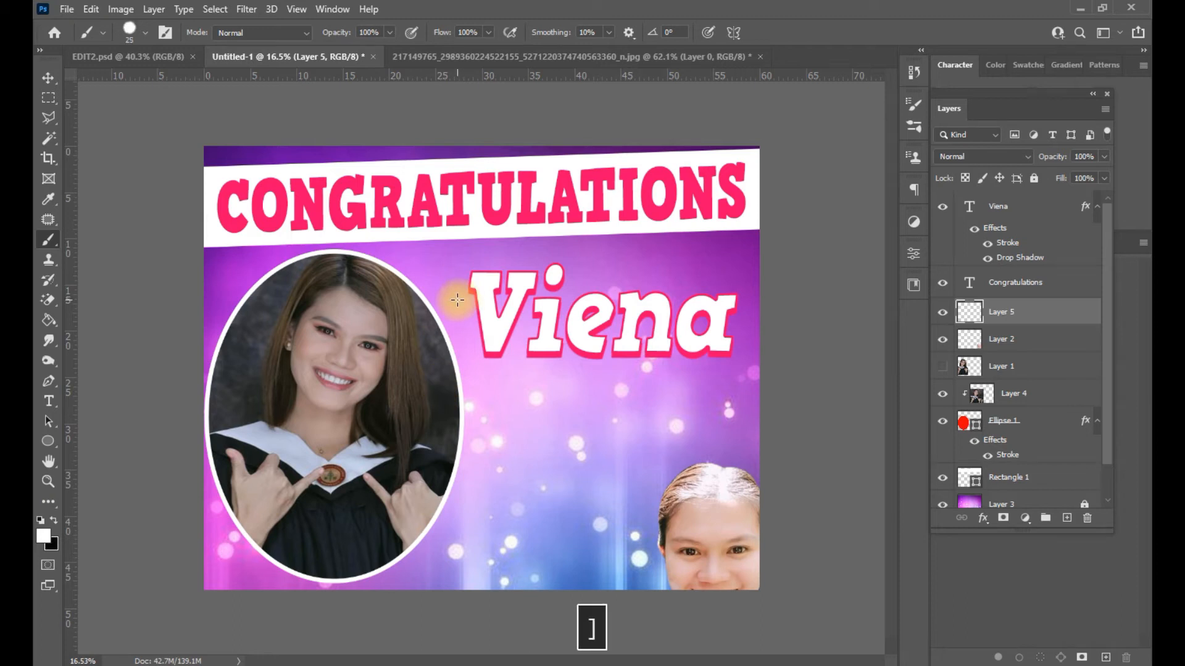
key(bracketright)
key(Caps_Lock)
key(bracketright)
key(bracketright)
key(bracketright)
key(bracketright)
key(bracketright)
key(bracketright)
key(bracketright)
key(bracketright)
key(bracketright)
key(bracketright)
key(bracketright)
mouse_move(460, 316)
mouse_down()
mouse_move(634, 327)
mouse_move(696, 327)
mouse_move(687, 319)
mouse_move(724, 311)
mouse_move(501, 311)
mouse_up()
key(ctrl+z)
key(ctrl+z)
- Choose the Kyle's Paintbox - Wet Blender 50 preset from the wet media brushes
click(146, 33)
click(97, 254)
scroll(121, 253, down, 5)
click(197, 264)
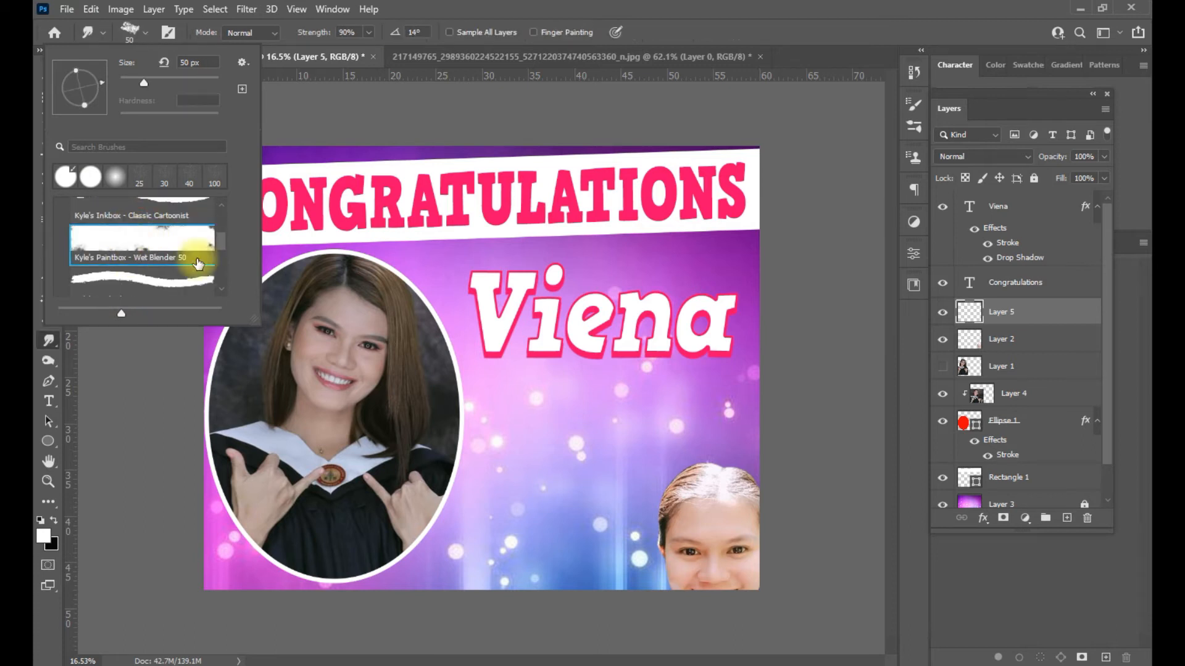
click(503, 314)
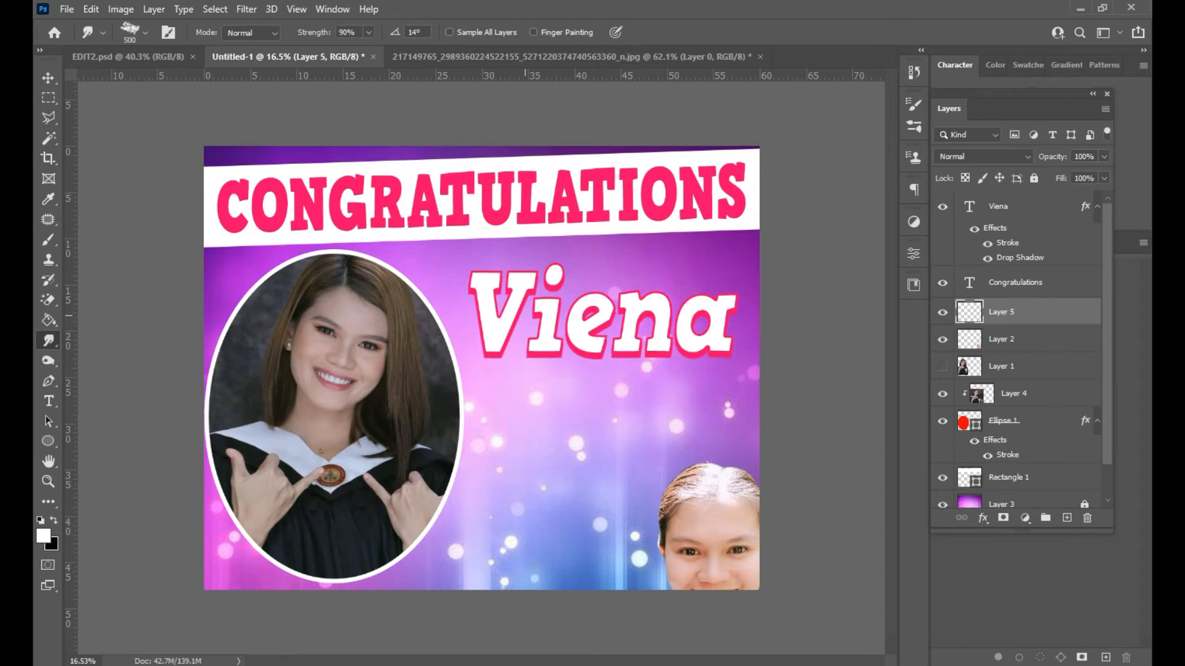
- Pick the soft round brush and delete the unused empty layer
click(49, 240)
click(146, 34)
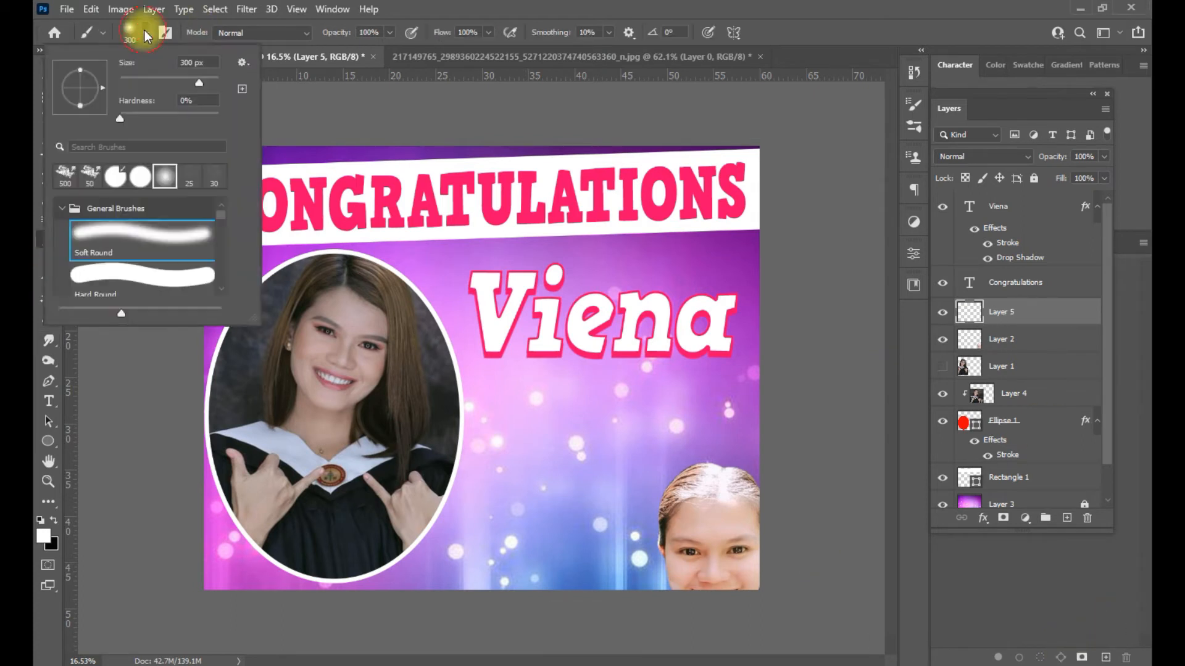
click(580, 343)
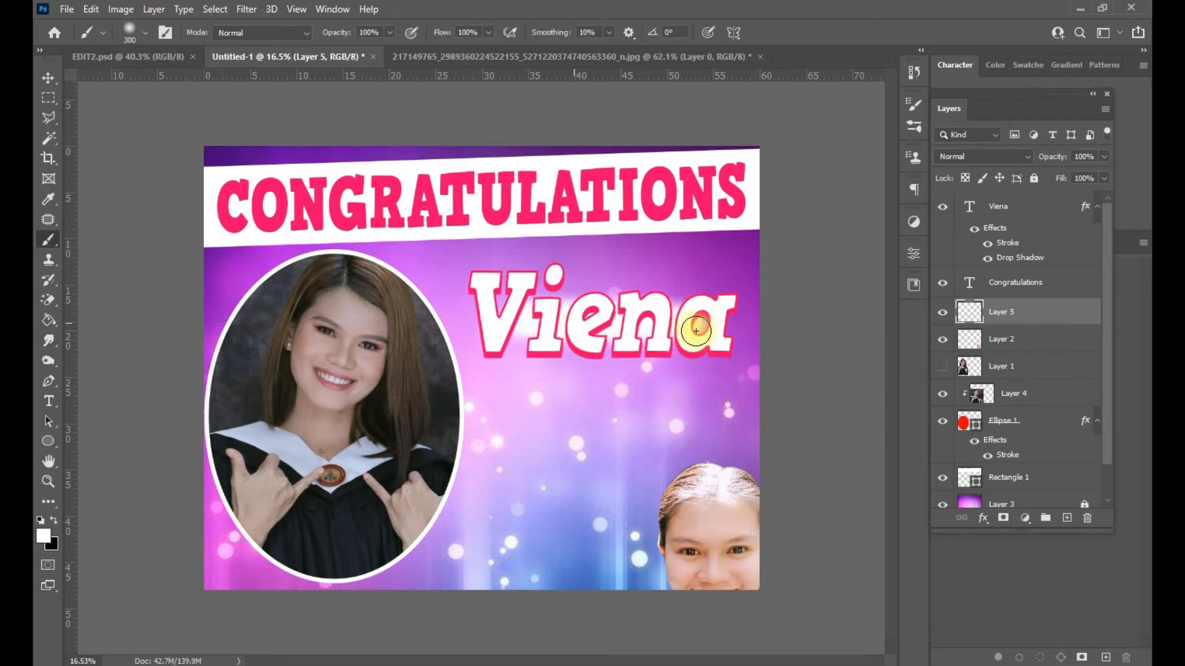
key(Delete)
- Try a 30-spread outer glow on Viena, cancel it, and add a new layer above Viena
click(49, 77)
click(1005, 247)
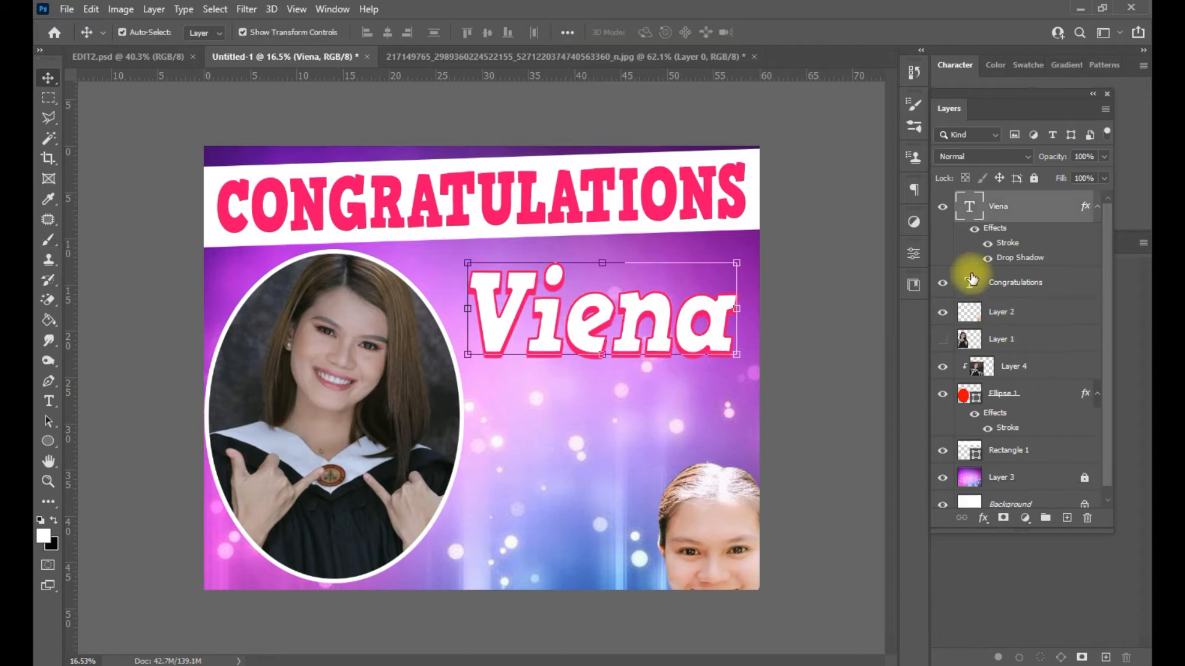
double_click(1005, 247)
drag(649, 272, 795, 273)
click(727, 548)
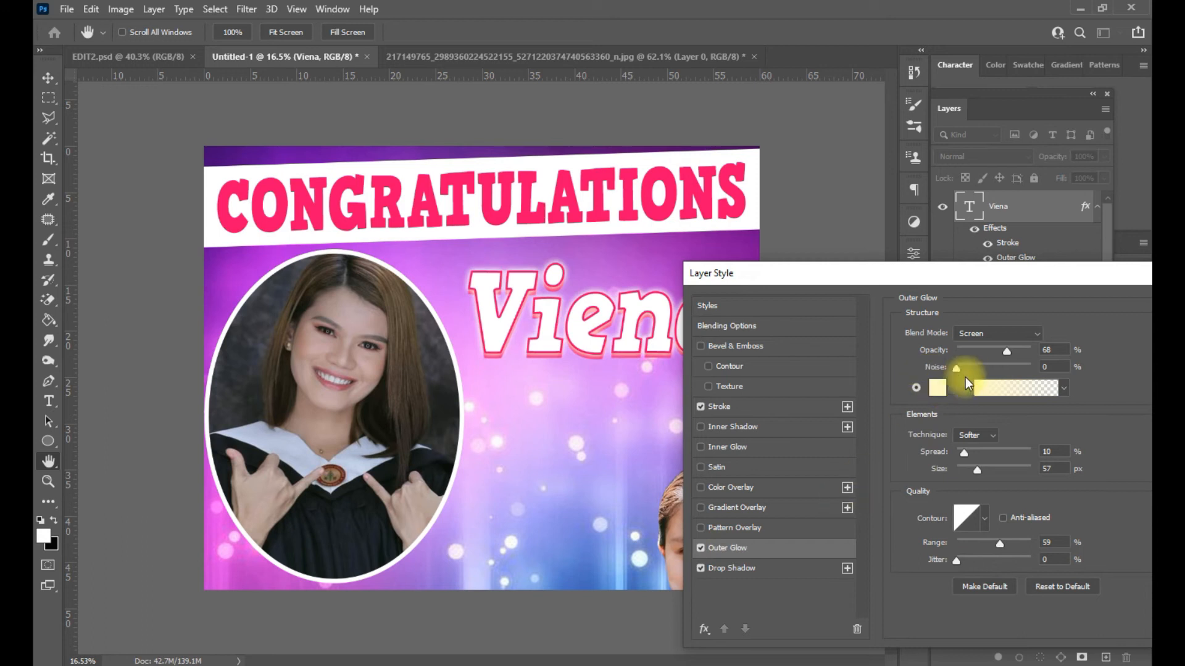
drag(964, 452, 980, 455)
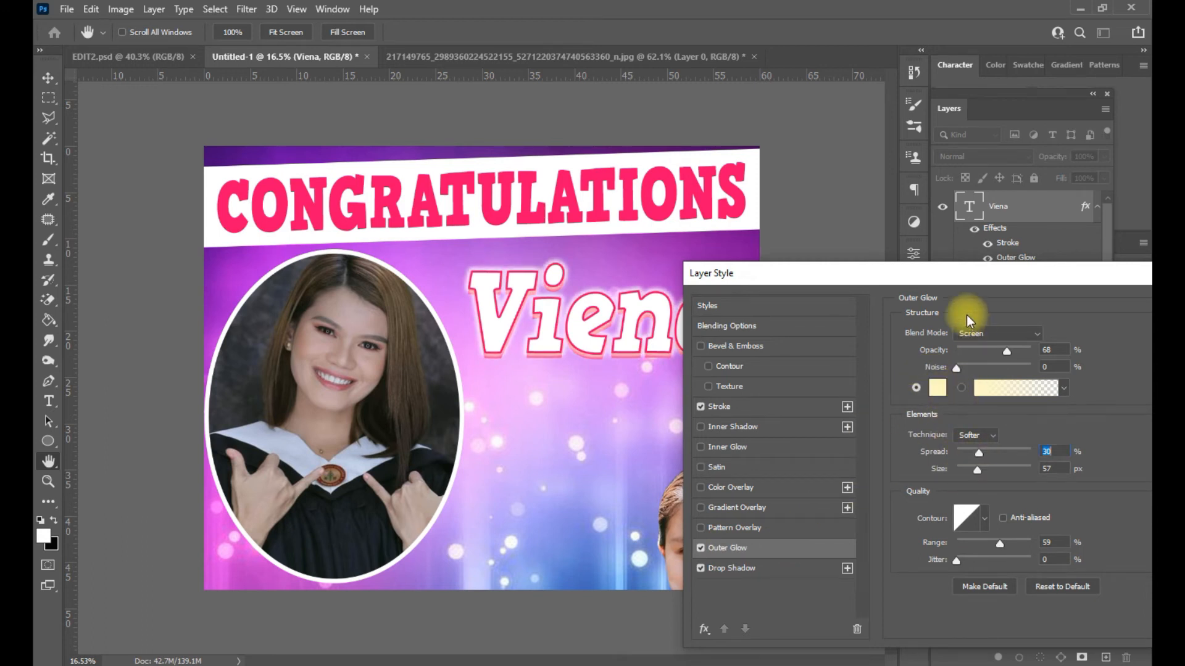
drag(881, 277, 424, 321)
click(777, 376)
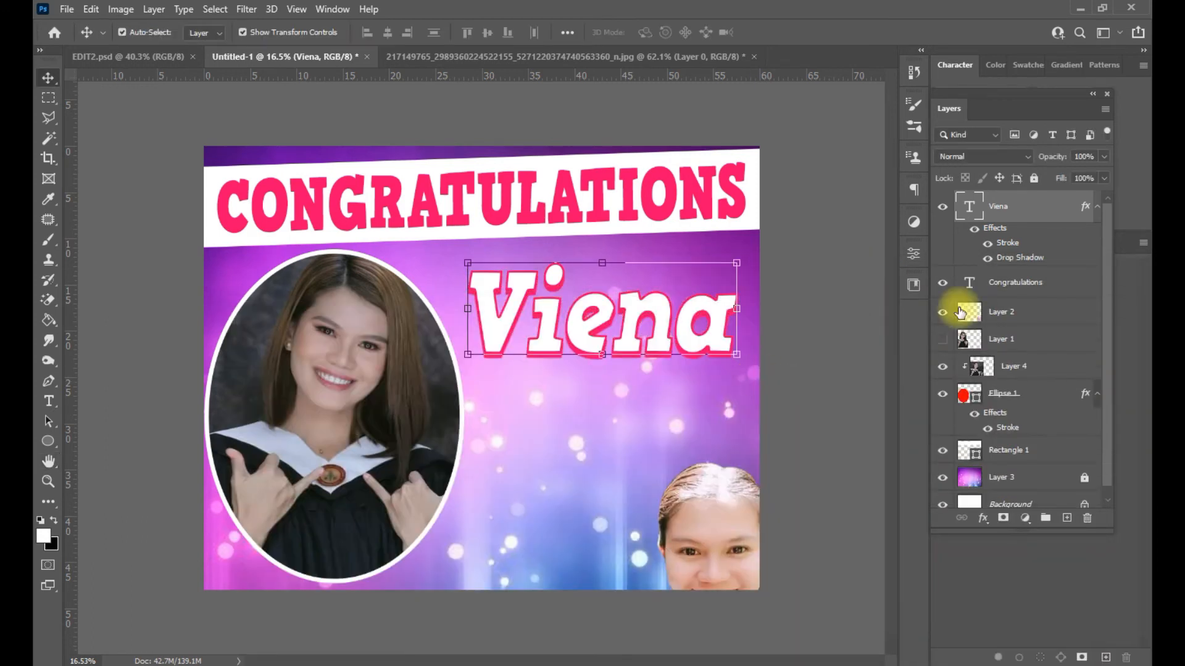
click(1059, 521)
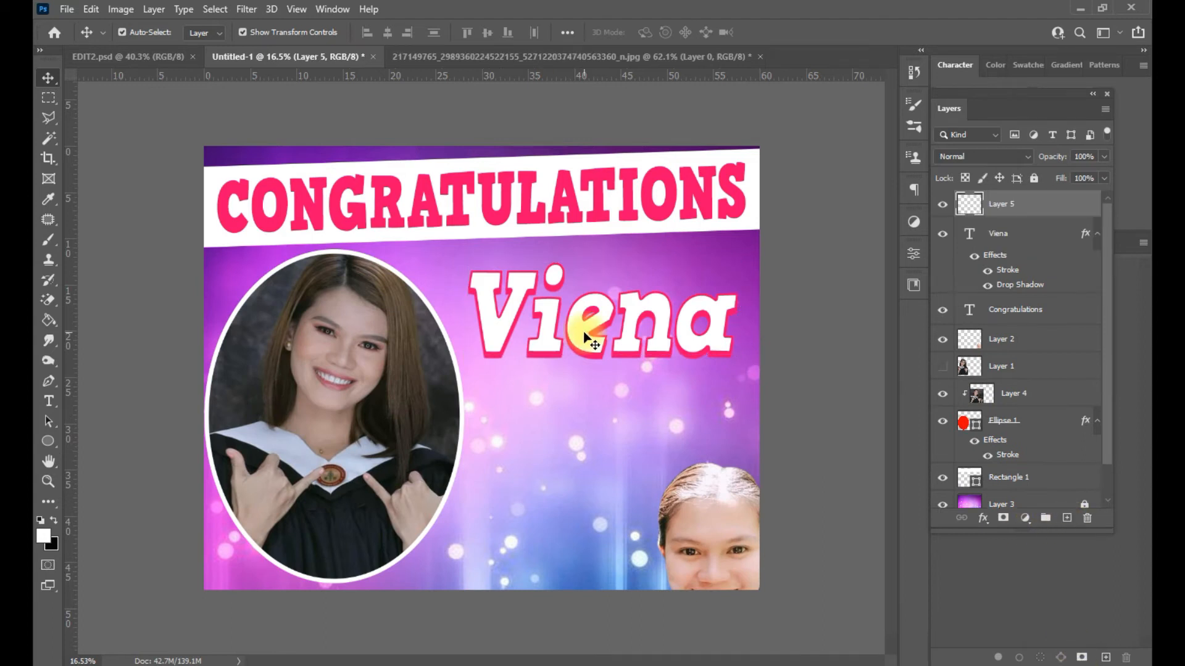
- Paint a soft white band over the name Viena on Layer 5
click(52, 247)
mouse_move(529, 313)
mouse_down()
mouse_move(558, 317)
mouse_move(495, 321)
mouse_up()
mouse_move(694, 312)
mouse_down()
mouse_move(709, 320)
mouse_move(649, 343)
mouse_move(499, 341)
mouse_up()
mouse_move(625, 311)
mouse_down()
mouse_move(547, 310)
mouse_move(551, 273)
mouse_move(536, 292)
mouse_move(470, 306)
mouse_up()
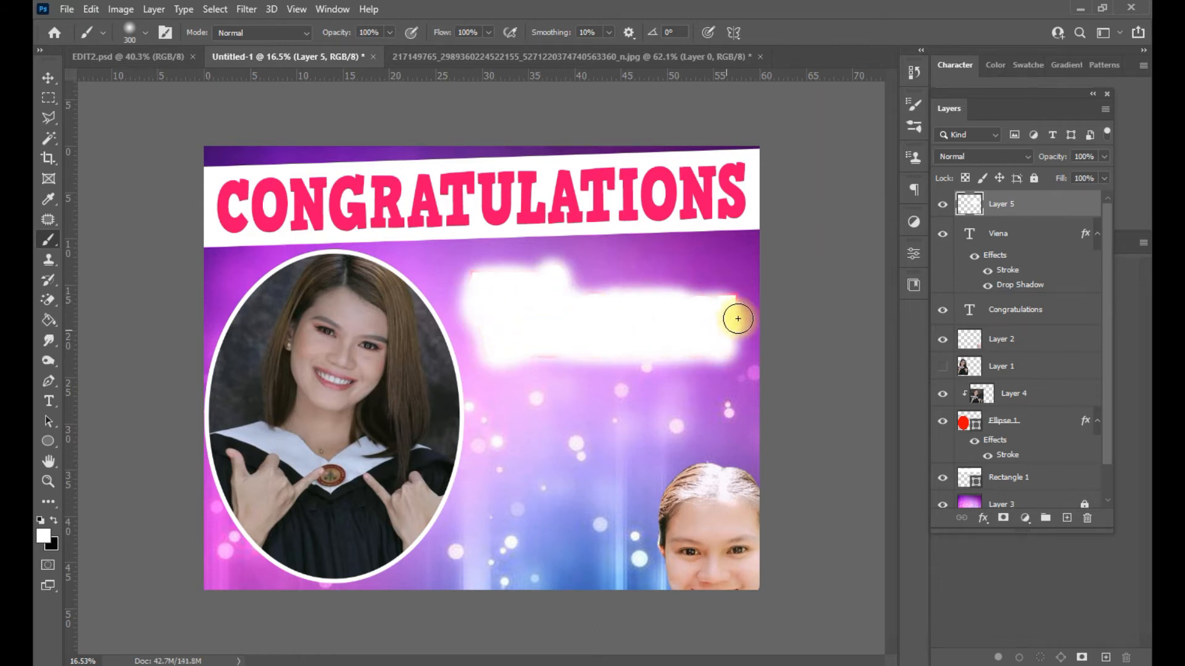
mouse_move(707, 299)
mouse_down()
mouse_move(560, 302)
mouse_move(533, 344)
mouse_up()
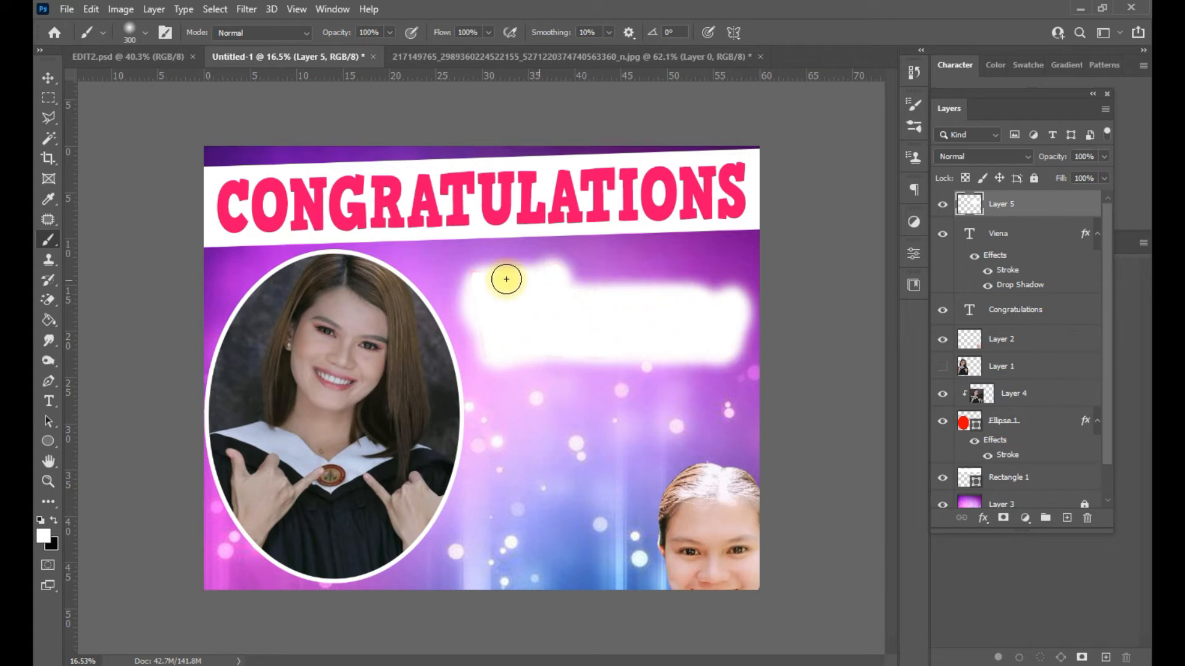
- Move the white band layer beneath the Viena text layer and deselect
drag(1036, 207, 1032, 288)
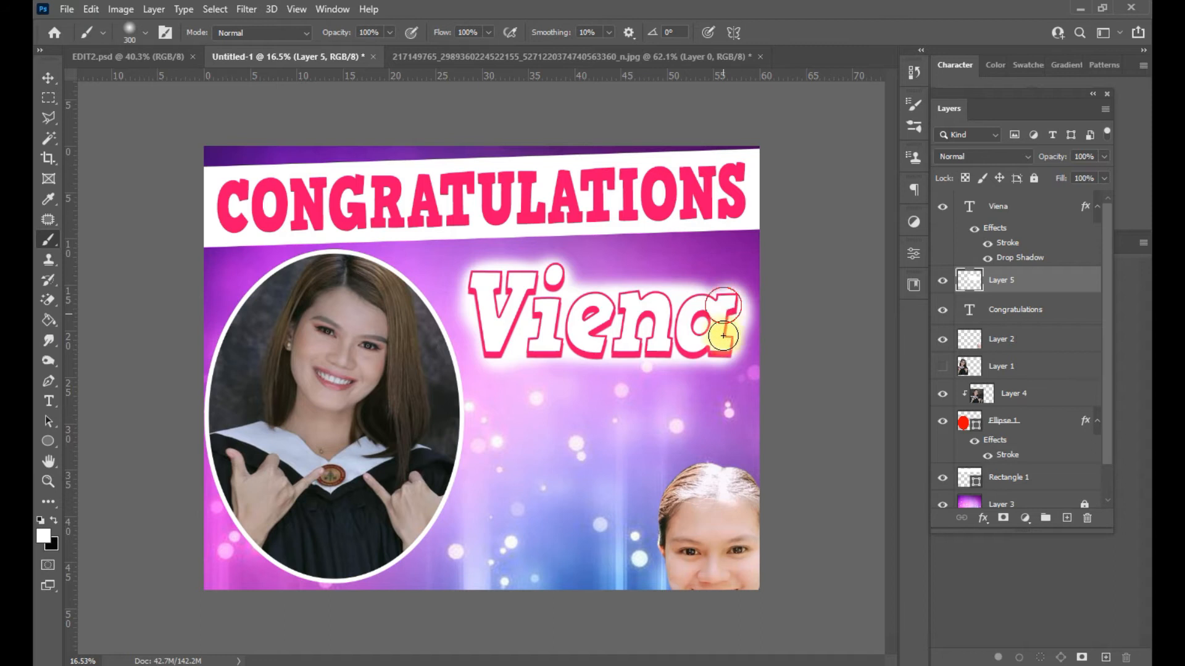
click(1004, 310)
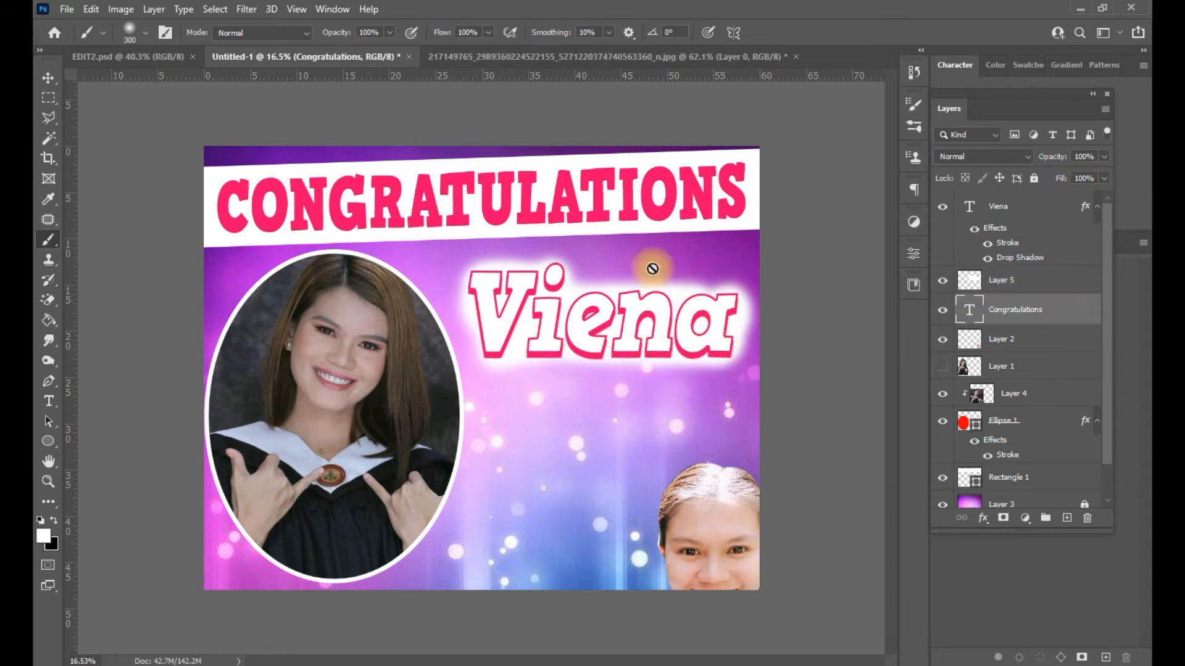
click(49, 79)
click(660, 308)
click(814, 346)
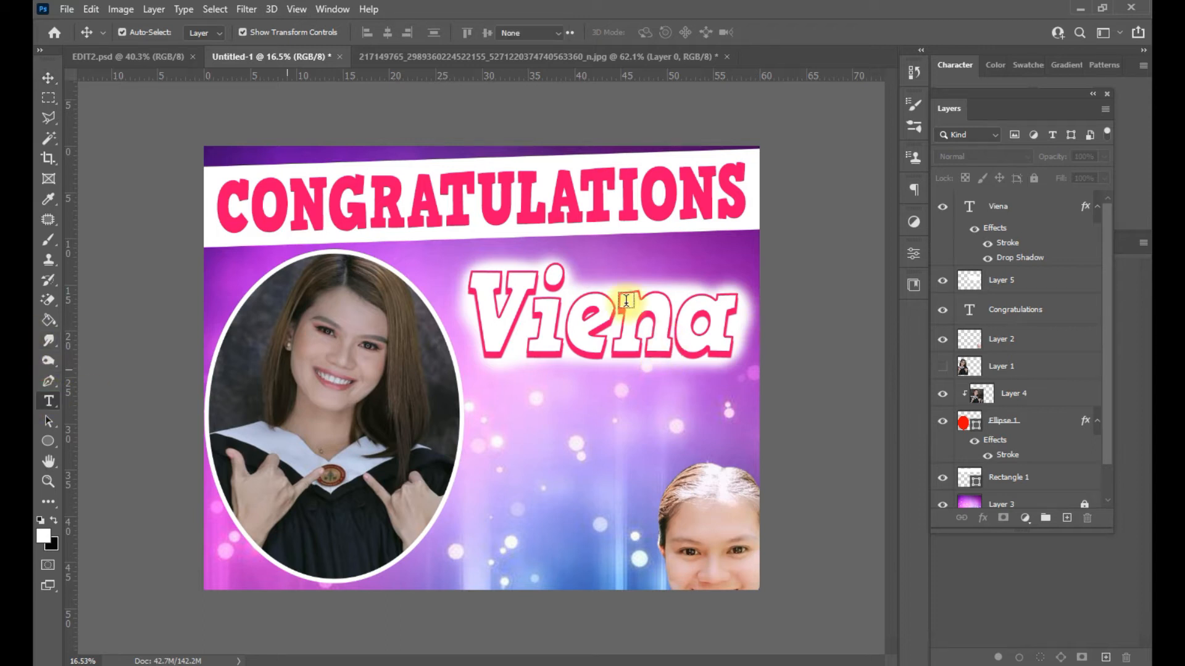
- Change Viena's text colour to purple 9900ff in the Character panel
double_click(636, 265)
key(ctrl+t)
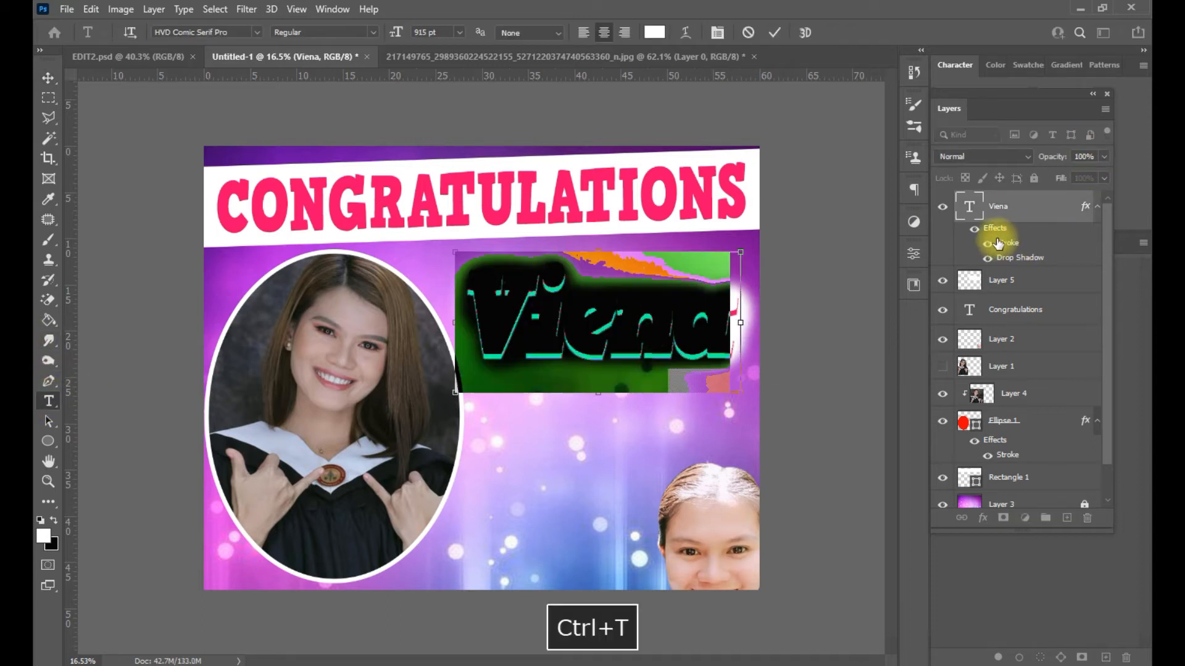
click(957, 70)
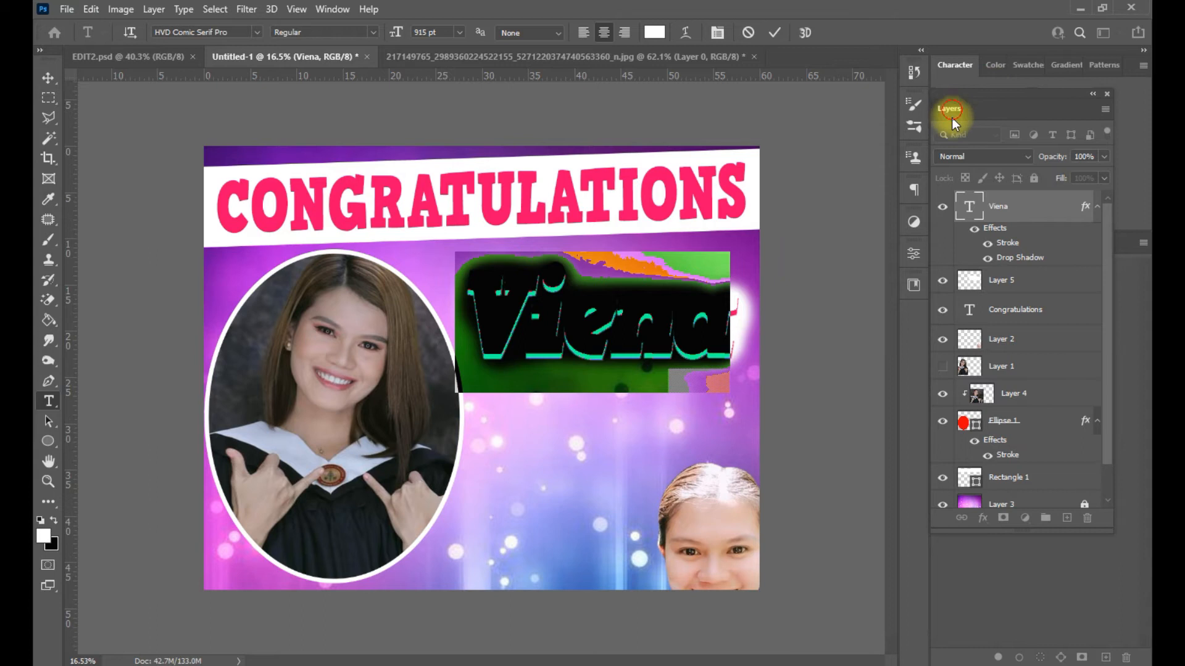
click(1069, 168)
click(666, 207)
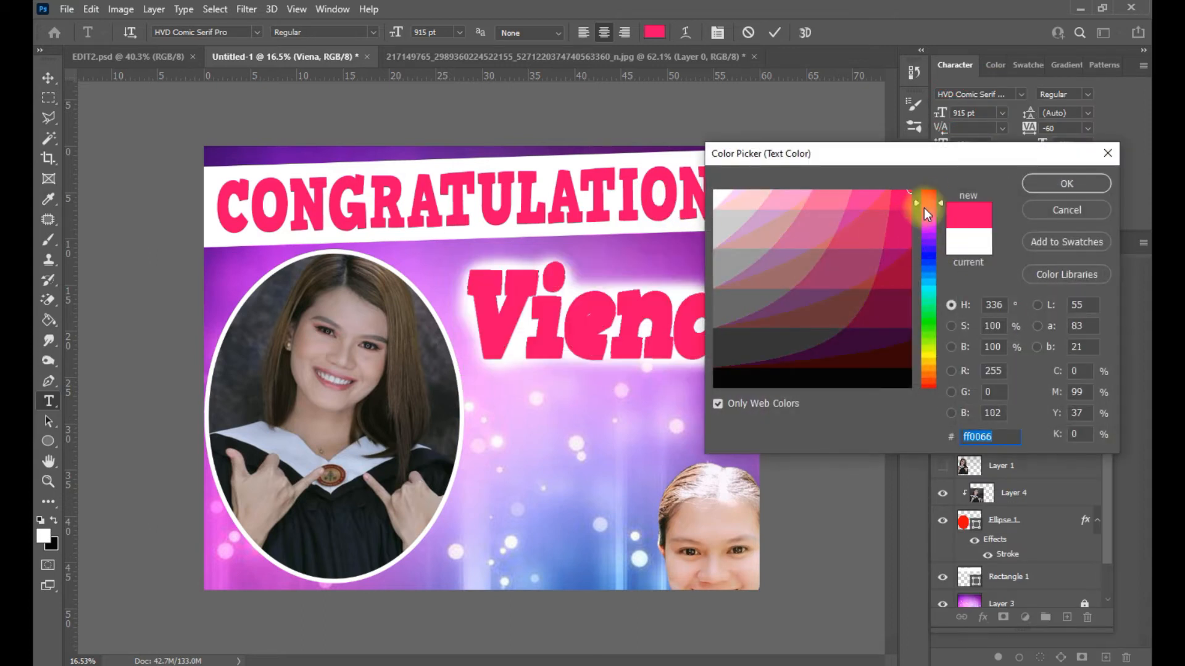
click(931, 236)
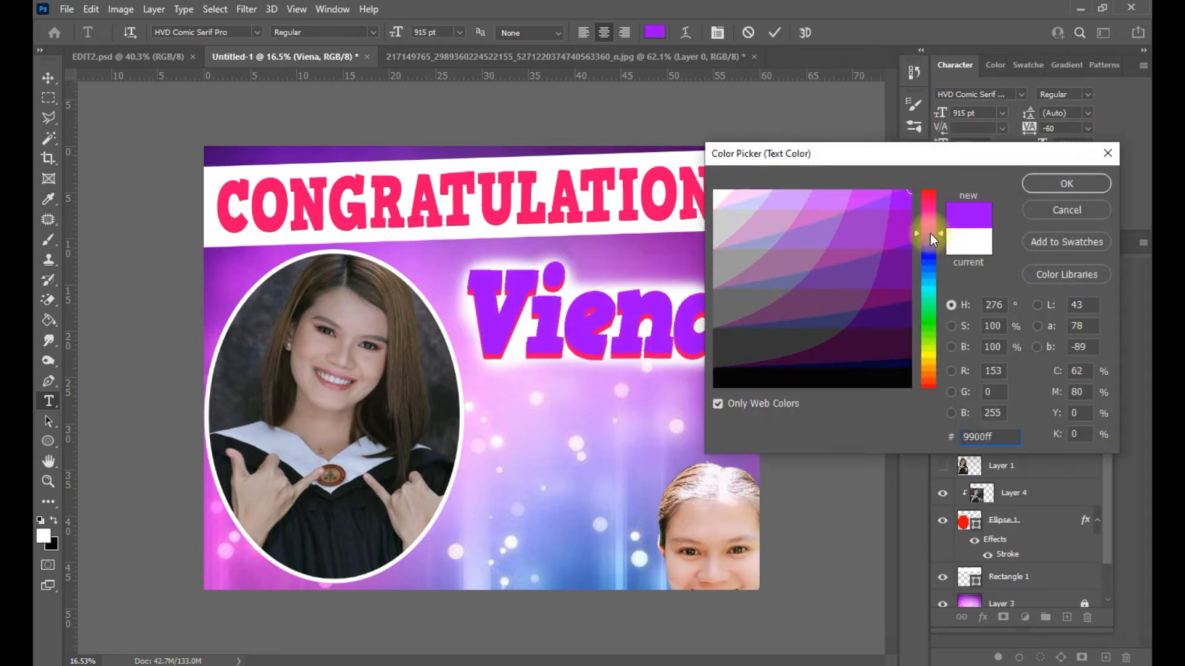
click(1067, 184)
- Set Viena's stroke colour to white
click(1003, 342)
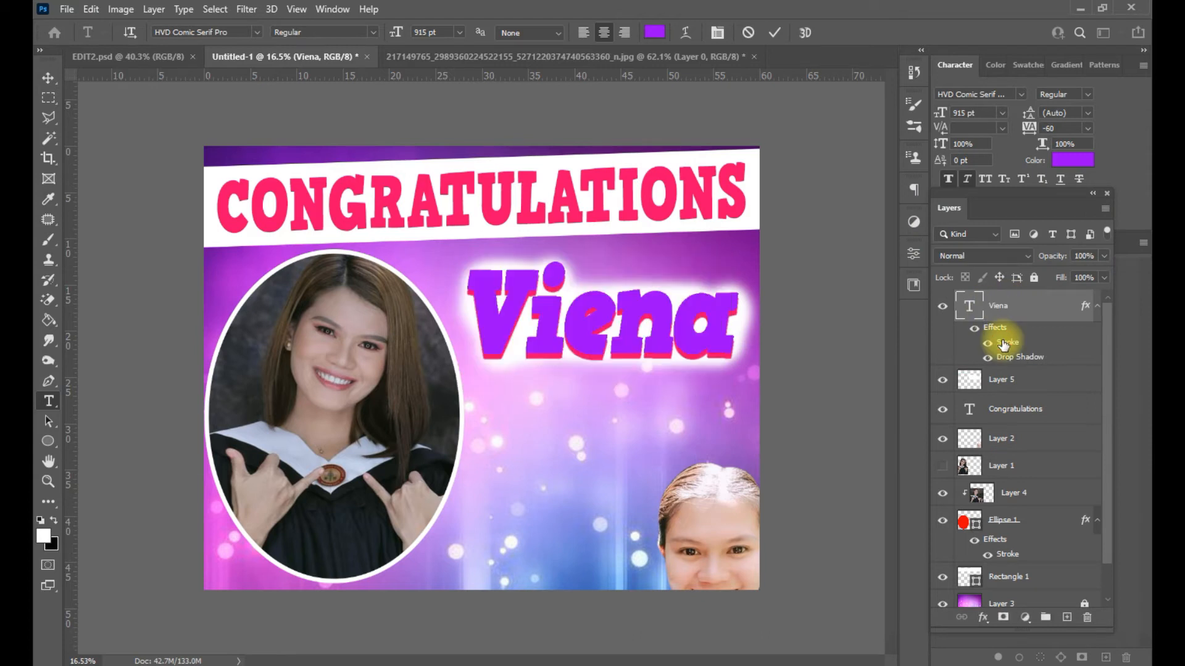
double_click(1003, 343)
drag(620, 287, 908, 281)
click(774, 452)
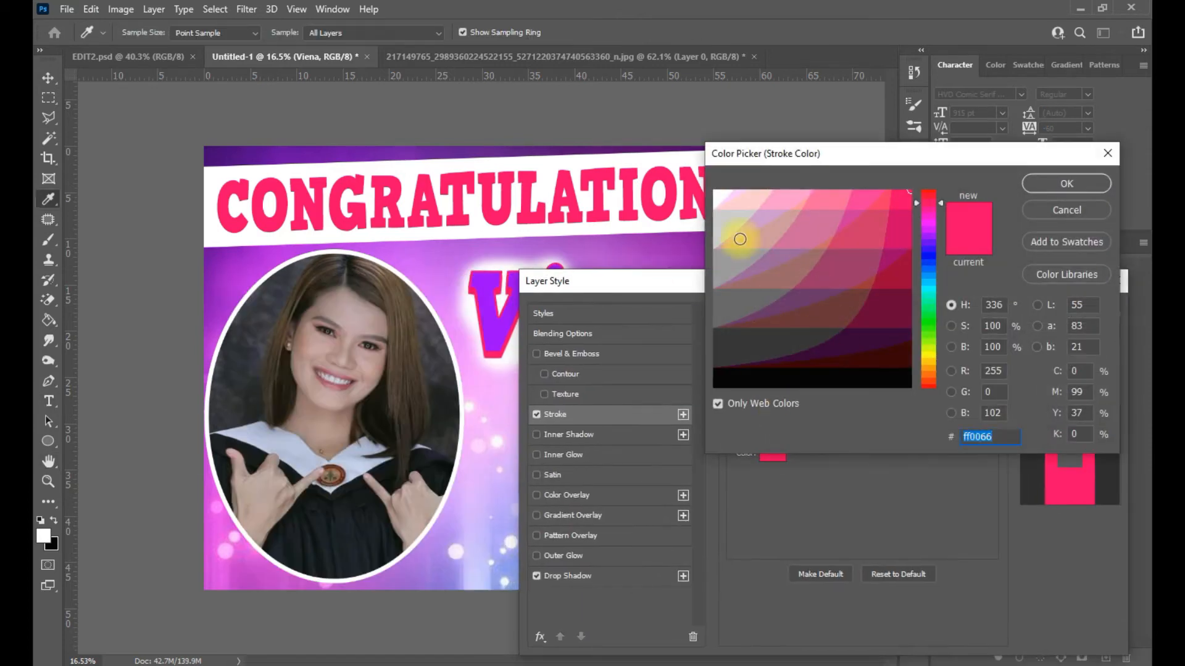
drag(738, 232, 720, 192)
click(1067, 184)
mouse_move(725, 287)
mouse_down()
mouse_move(809, 286)
mouse_move(833, 199)
mouse_up()
- Set Viena's drop shadow to a pink sampled from the canvas and apply the effects
click(782, 491)
click(1109, 256)
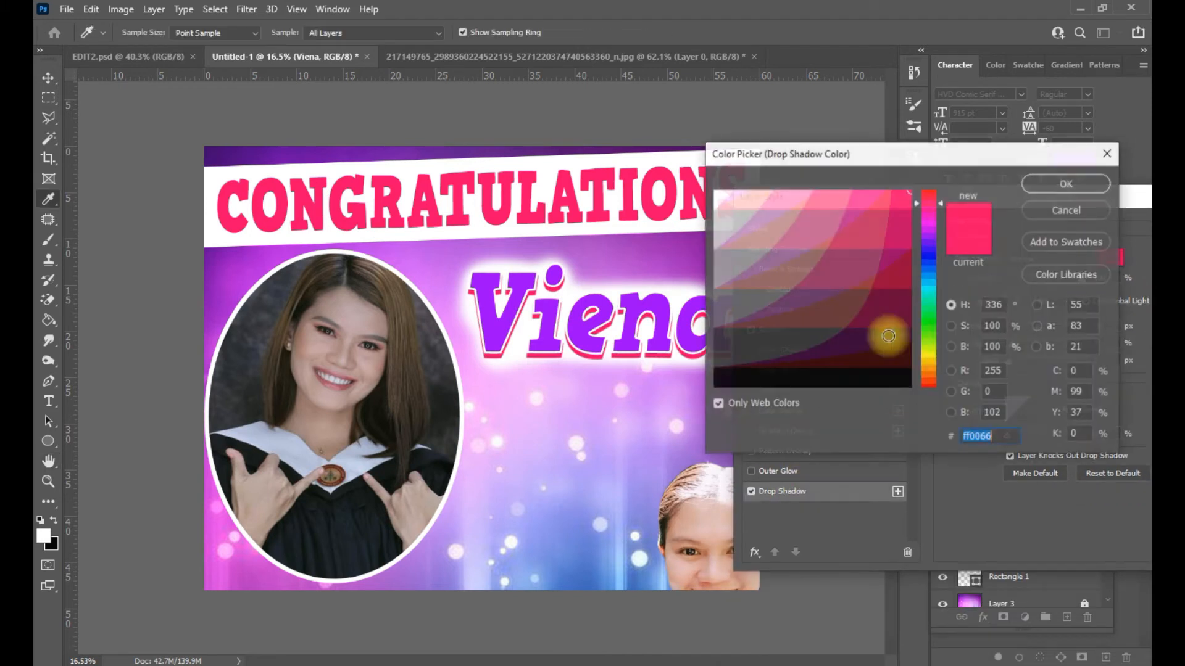
click(689, 167)
click(1026, 206)
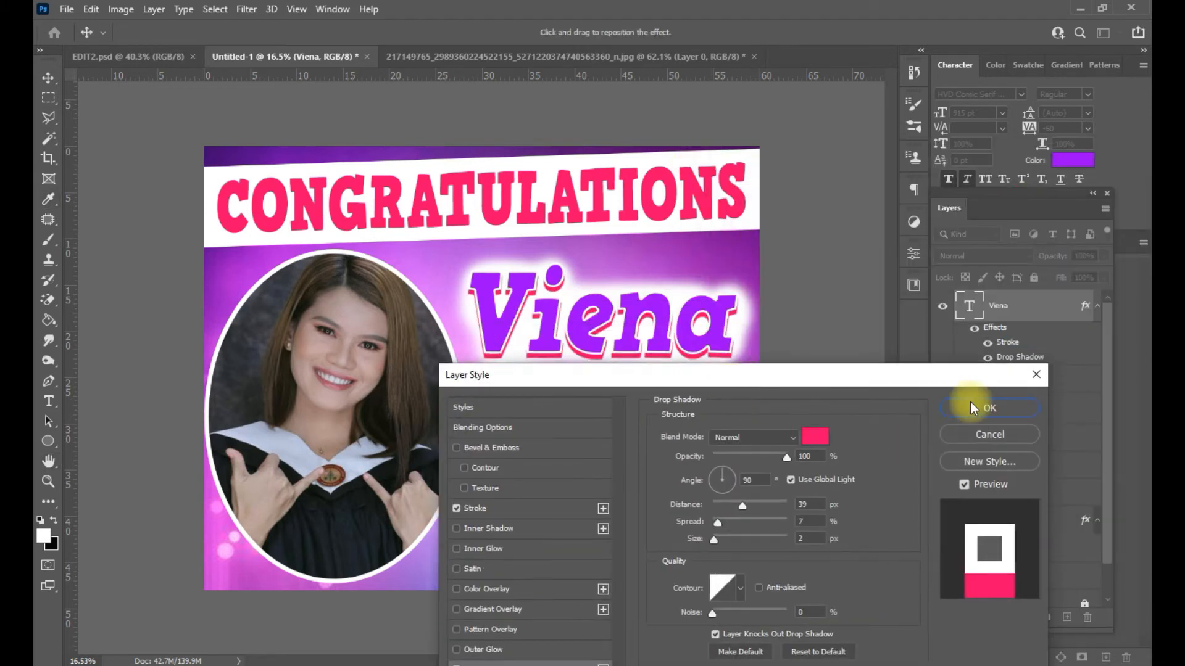
click(971, 402)
scroll(521, 340, down, 2)
scroll(522, 340, up, 2)
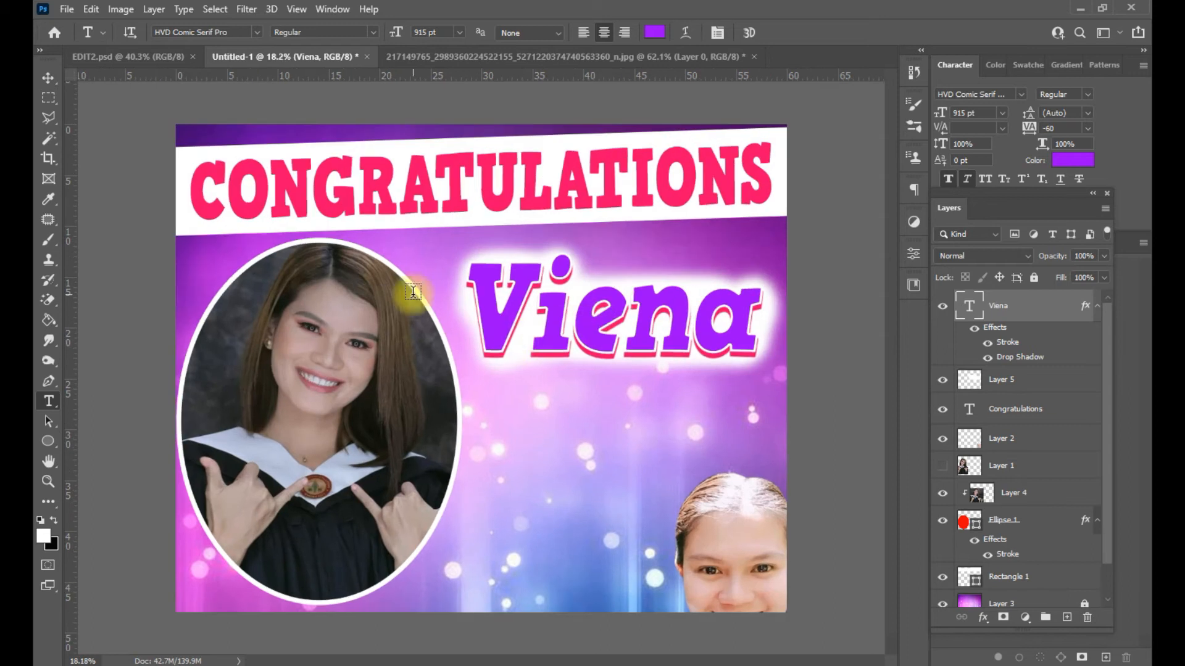
- Duplicate the Viena text and place the copy below the original
scroll(489, 225, down, 2)
scroll(492, 233, up, 2)
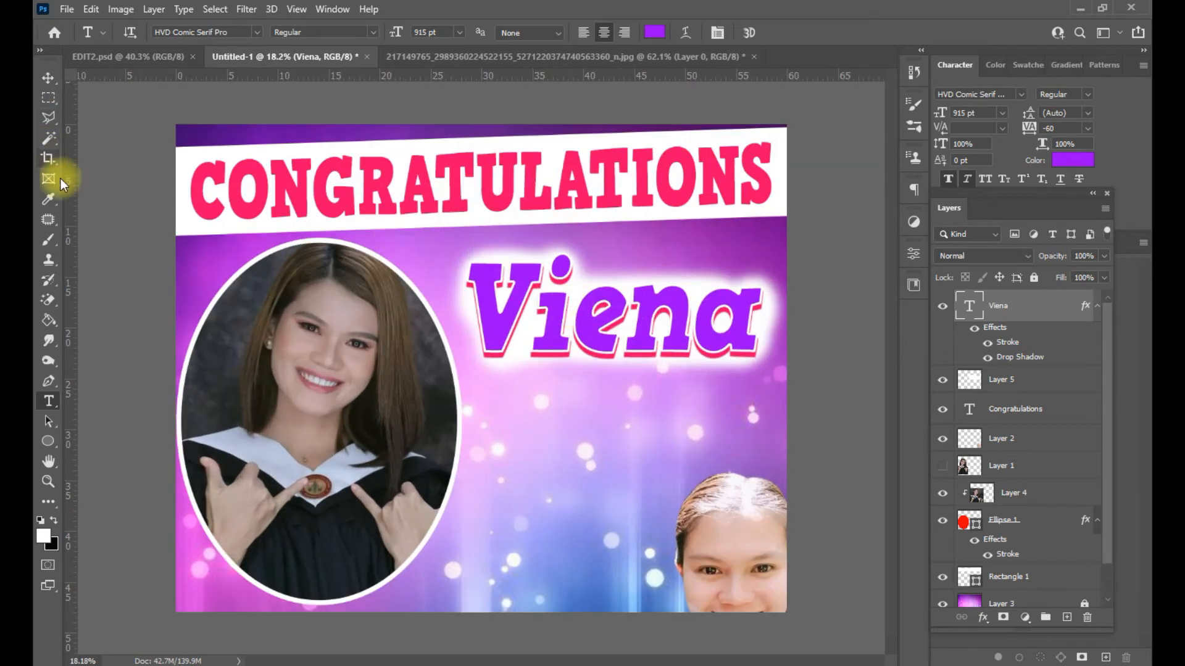
key(ctrl+j)
drag(650, 349, 649, 451)
click(640, 428)
key(ctrl+a)
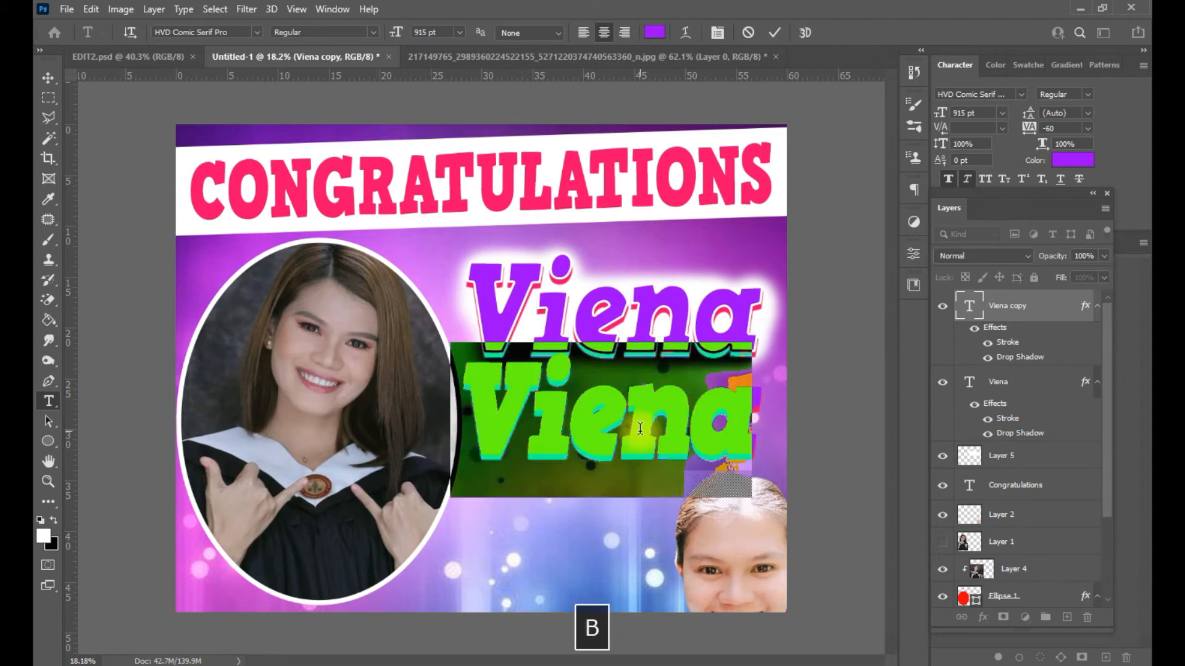
text(bARR)
key(Caps_Lock)
key(BackSpace)
key(BackSpace)
key(BackSpace)
key(BackSpace)
key(Caps_Lock)
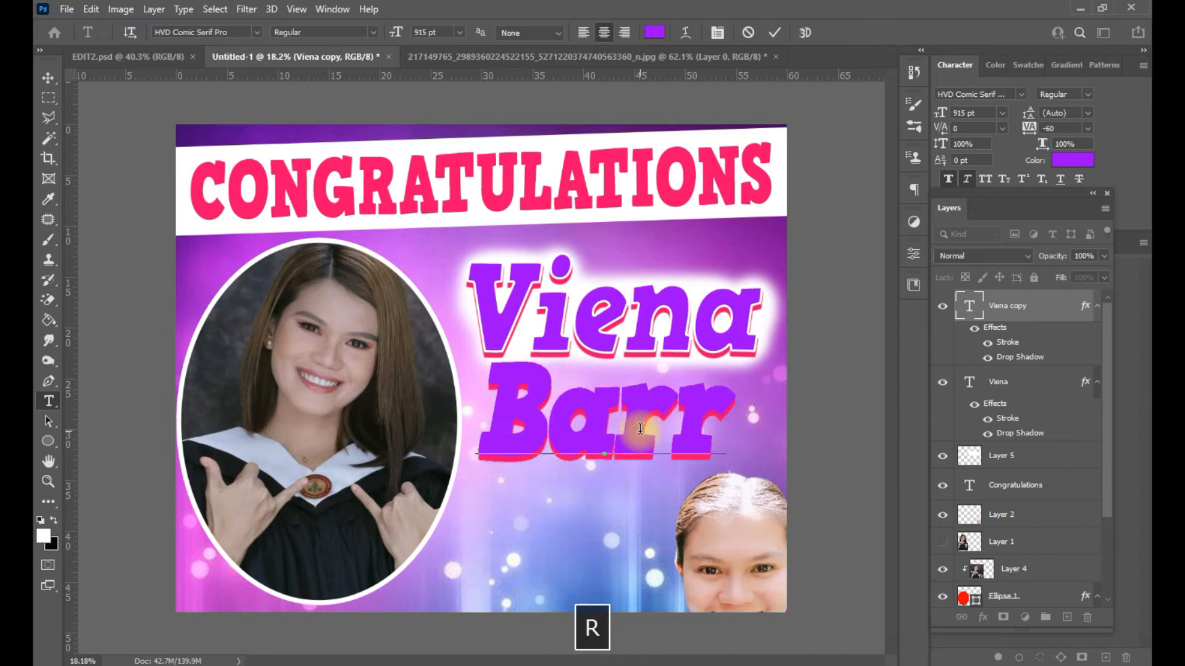
key(ctrl+a)
- Shrink Barrios to 521 pt and move it up closer to Viena
drag(395, 32, 95, 97)
click(47, 77)
drag(595, 398, 639, 395)
- Hide Barrios's stroke and make its drop shadow white
click(987, 342)
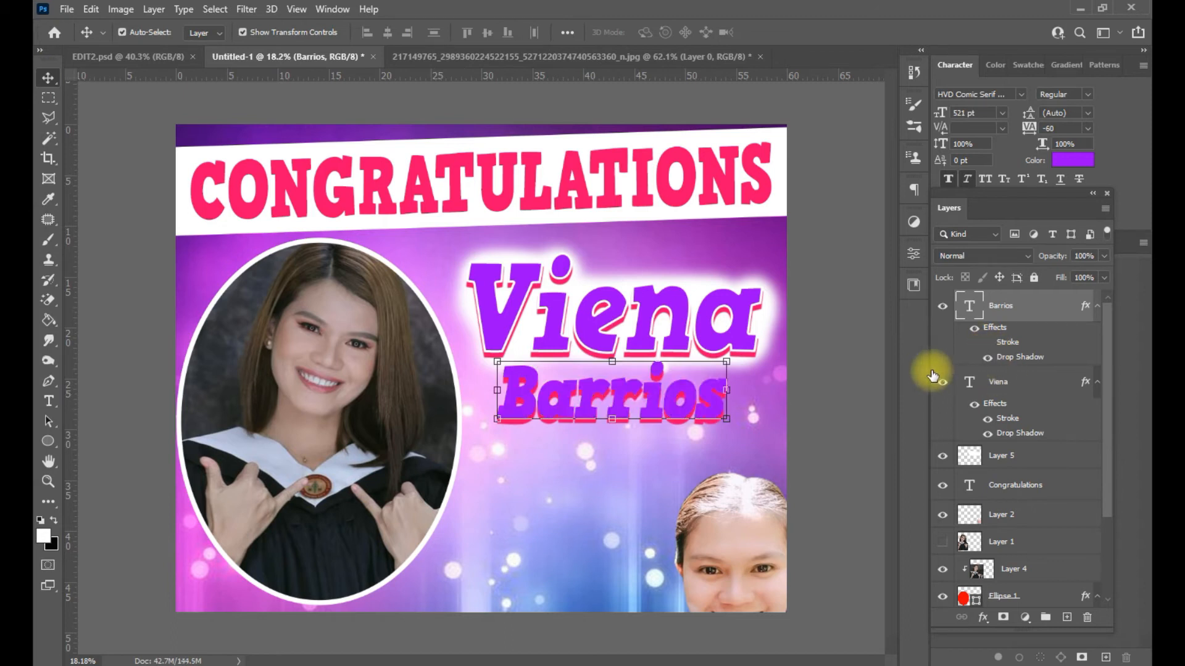
double_click(1011, 359)
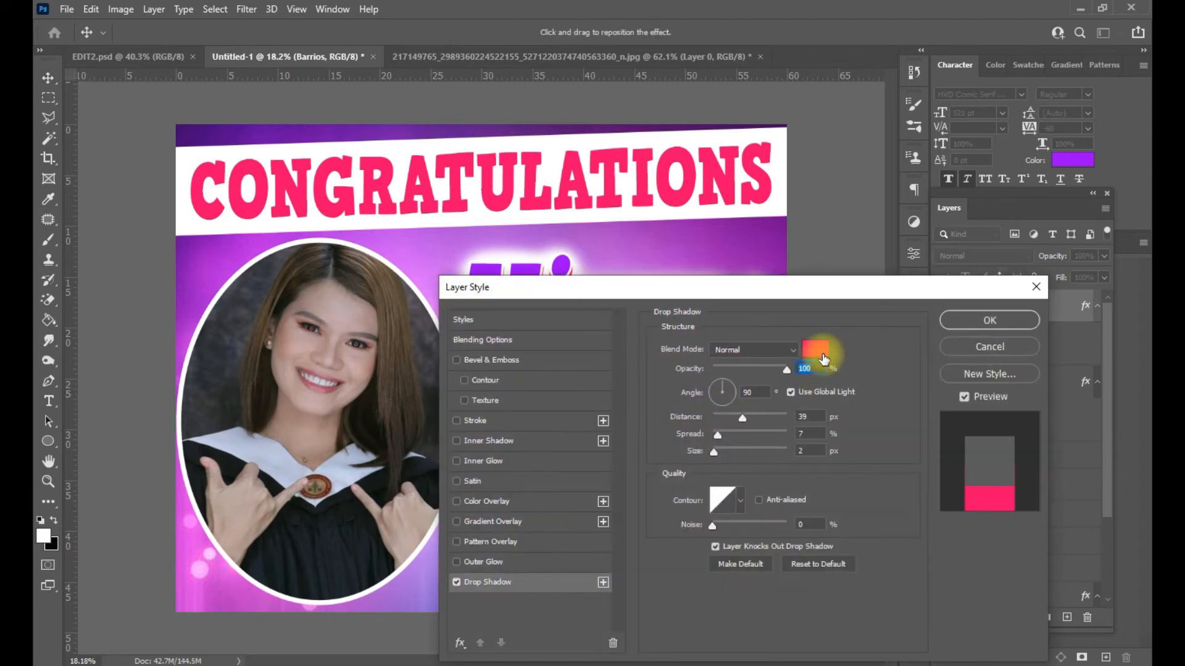
click(822, 353)
drag(765, 256, 648, 168)
click(1053, 181)
click(1034, 320)
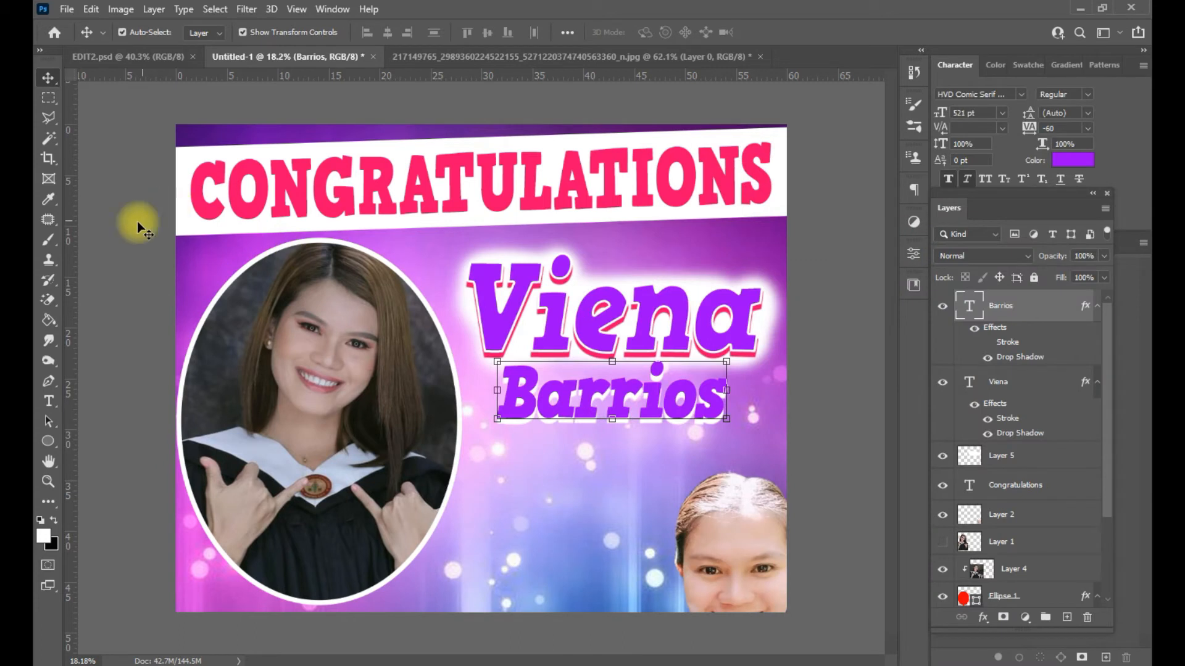
- Turn Barrios's outline back on at 6 px and nudge the text slightly lower
scroll(629, 365, down, 1)
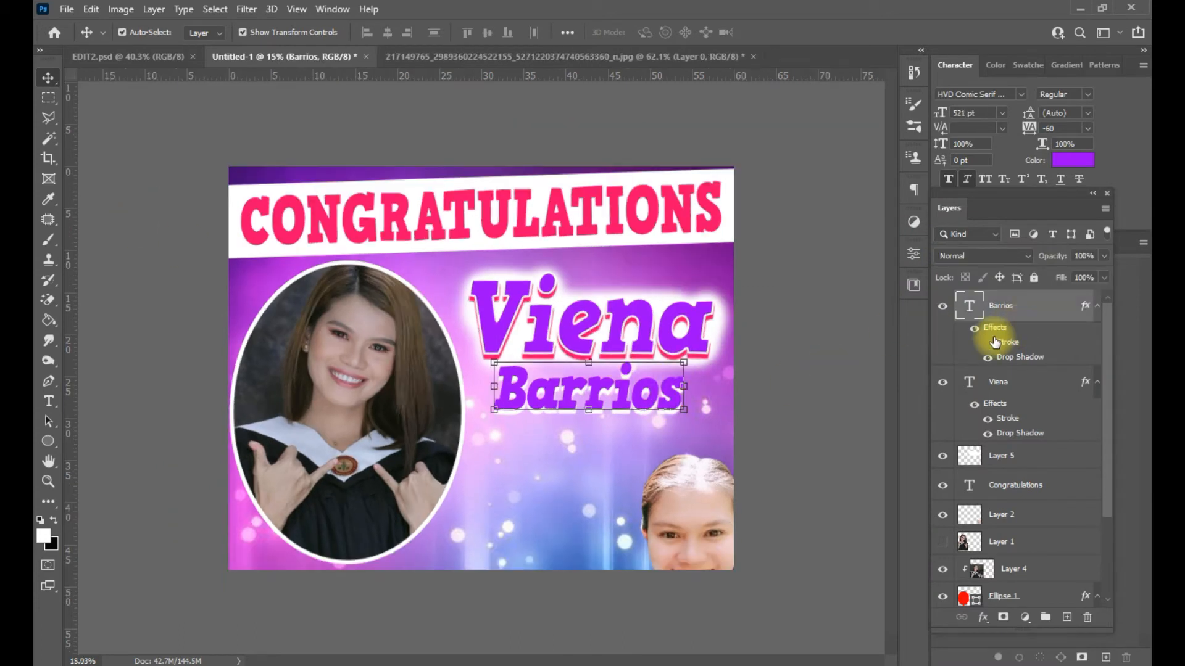
double_click(995, 340)
click(457, 420)
mouse_move(653, 288)
mouse_down()
mouse_move(683, 459)
mouse_move(695, 429)
mouse_up()
click(556, 561)
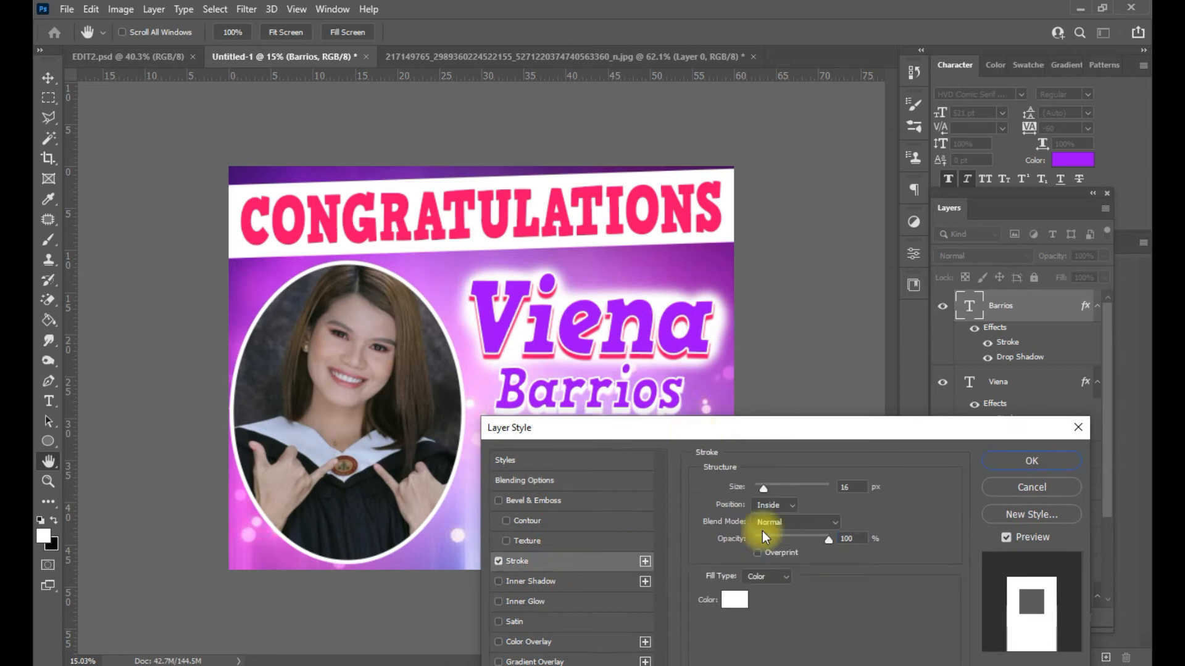
drag(759, 489, 759, 491)
click(1024, 460)
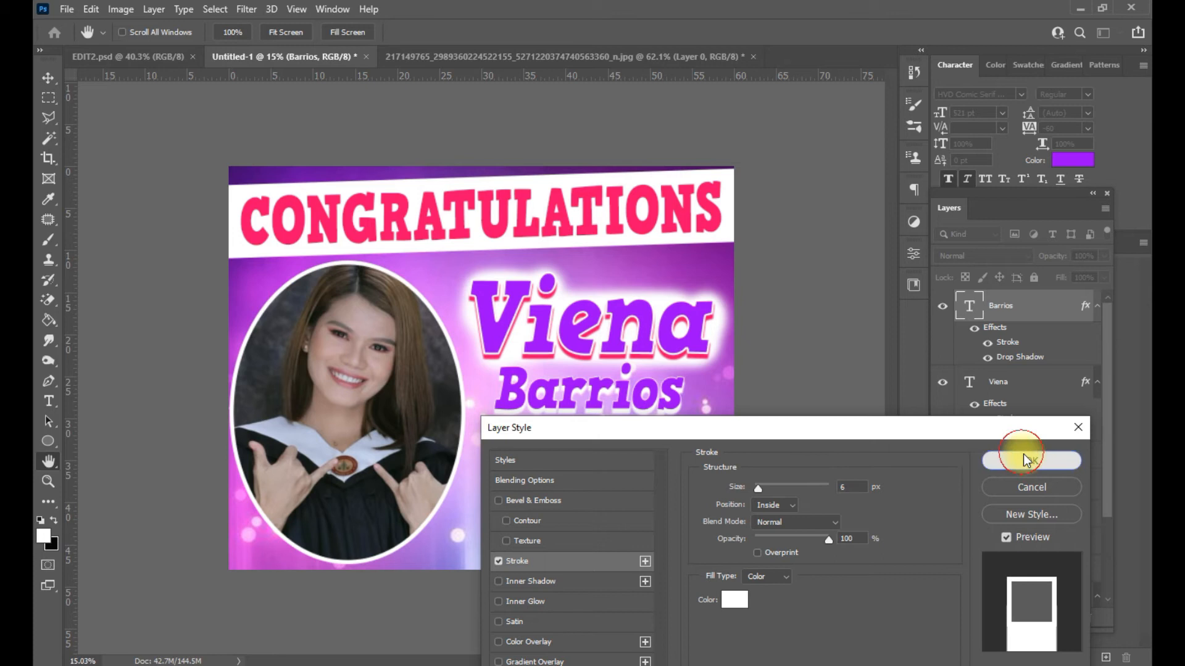
scroll(550, 386, up, 3)
scroll(551, 388, down, 4)
drag(640, 392, 640, 398)
click(784, 394)
- Copy the Viena layer style and paste it onto the Barrios layer
scroll(659, 400, down, 1)
scroll(659, 400, up, 2)
scroll(659, 400, down, 1)
scroll(659, 400, up, 2)
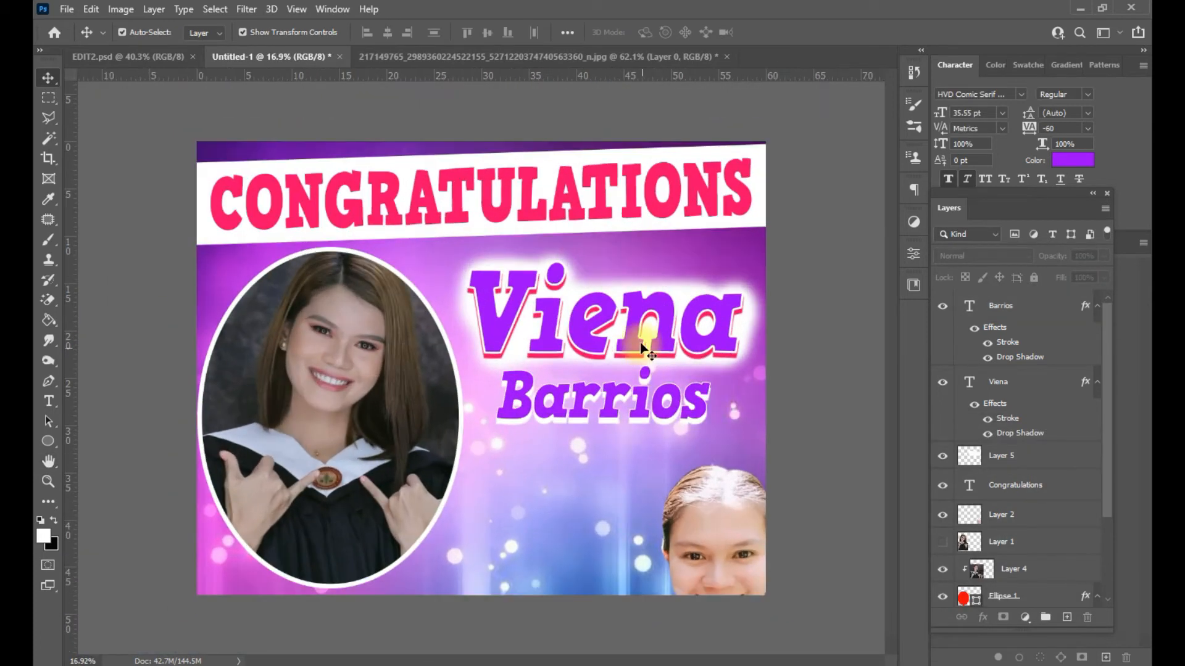
click(641, 348)
right_click(1012, 383)
click(839, 511)
click(685, 410)
right_click(1012, 305)
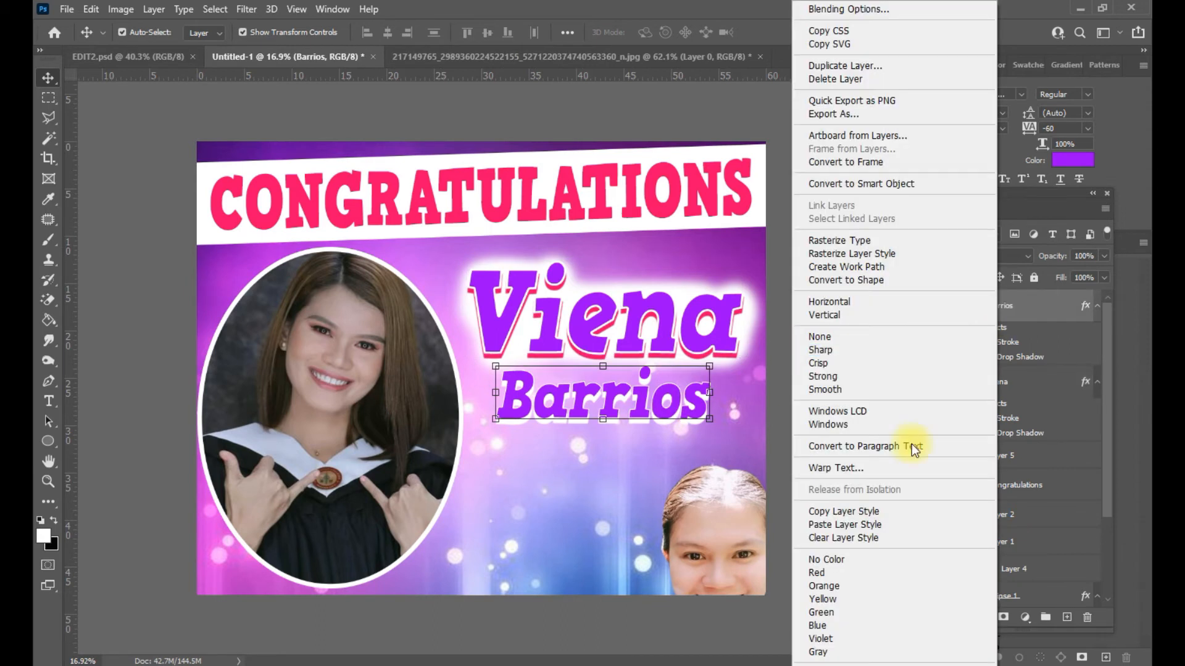
click(845, 524)
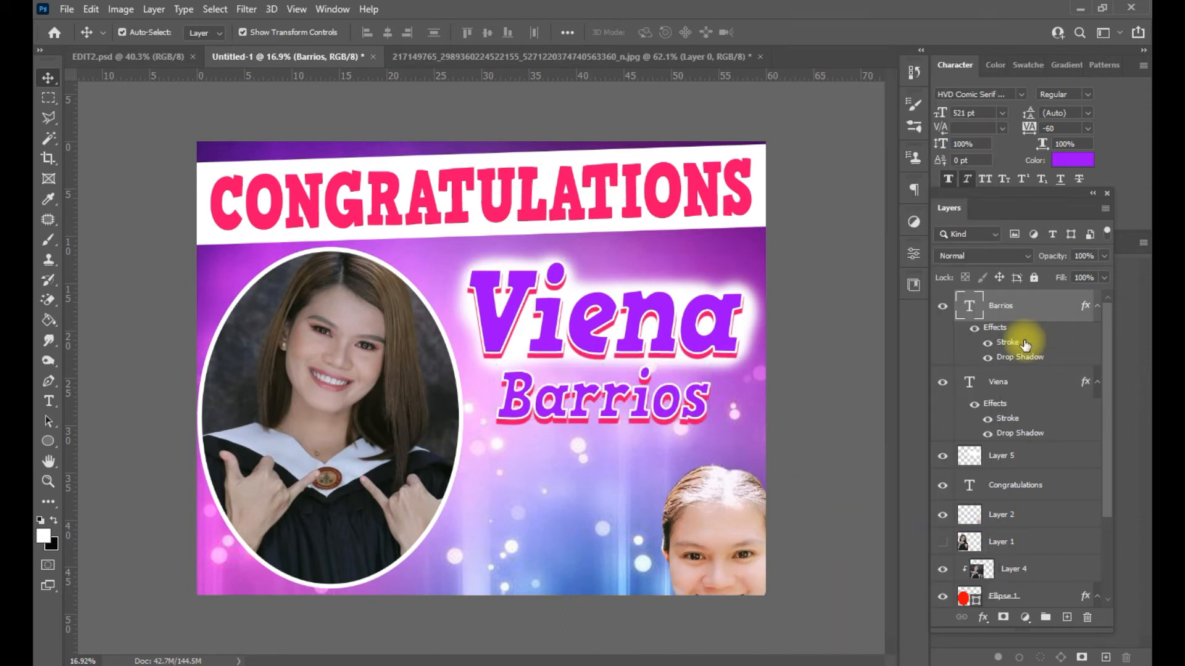
- Set the Barrios stroke size to 7 px
double_click(1024, 344)
drag(734, 288, 767, 421)
drag(802, 479, 783, 479)
click(1052, 454)
- Add a new empty layer above Viena, testing and undoing a brush stroke across Barrios
key(v)
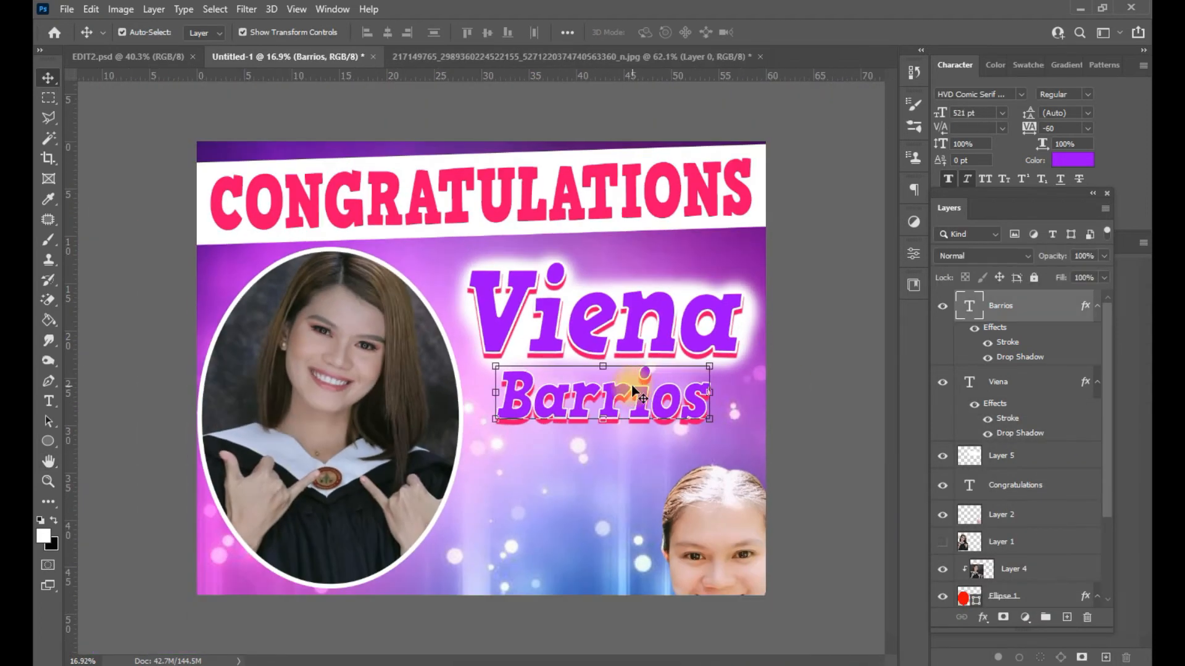
click(1067, 617)
drag(987, 304, 1007, 374)
click(48, 240)
key(Caps_Lock)
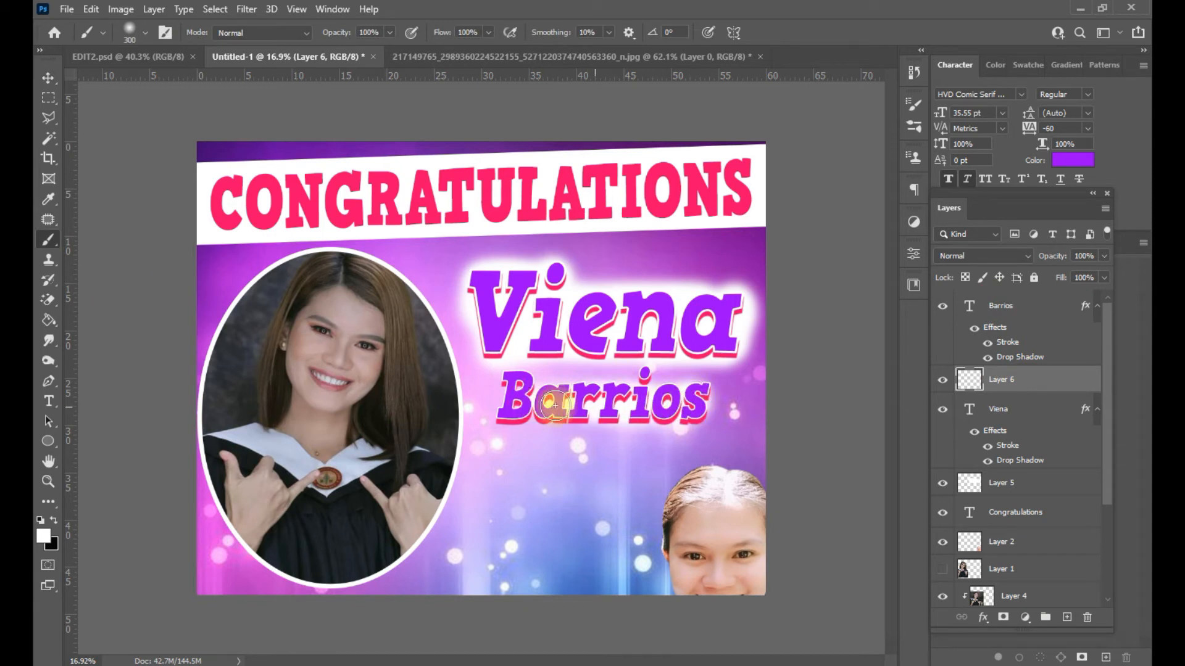
mouse_move(523, 394)
mouse_down()
mouse_move(667, 390)
mouse_move(568, 407)
mouse_move(695, 407)
mouse_move(594, 391)
mouse_move(701, 397)
mouse_move(529, 401)
mouse_move(696, 401)
mouse_move(667, 401)
mouse_move(696, 416)
mouse_move(521, 412)
mouse_up()
key(ctrl+z)
click(48, 77)
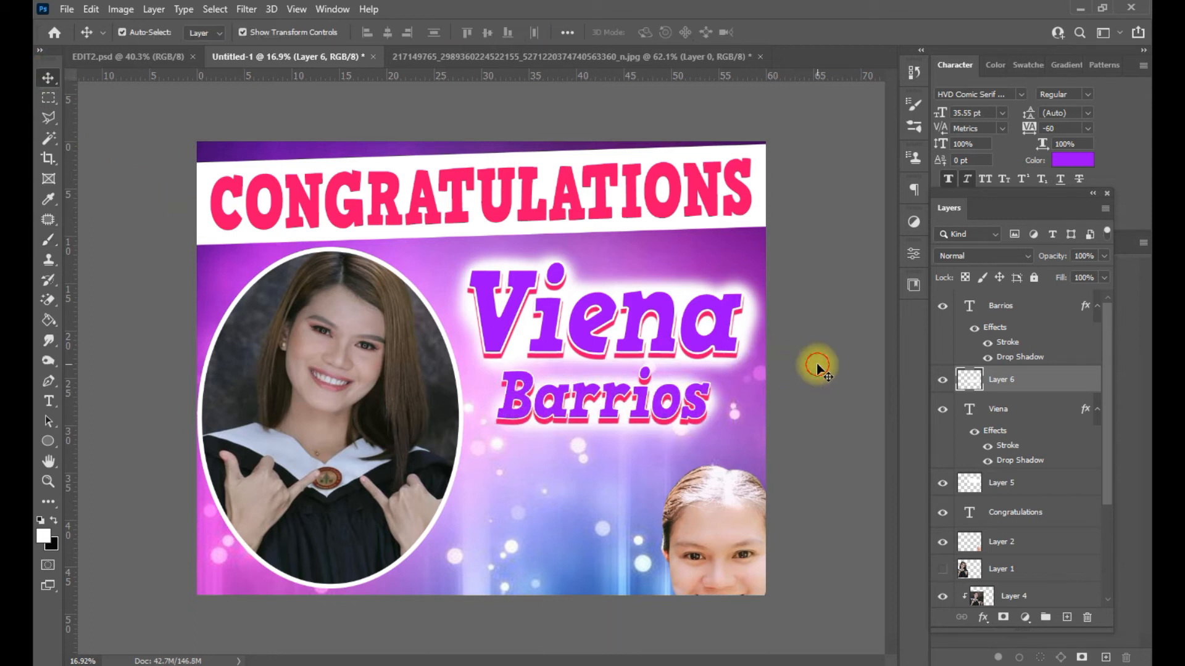
click(816, 364)
scroll(802, 361, down, 3)
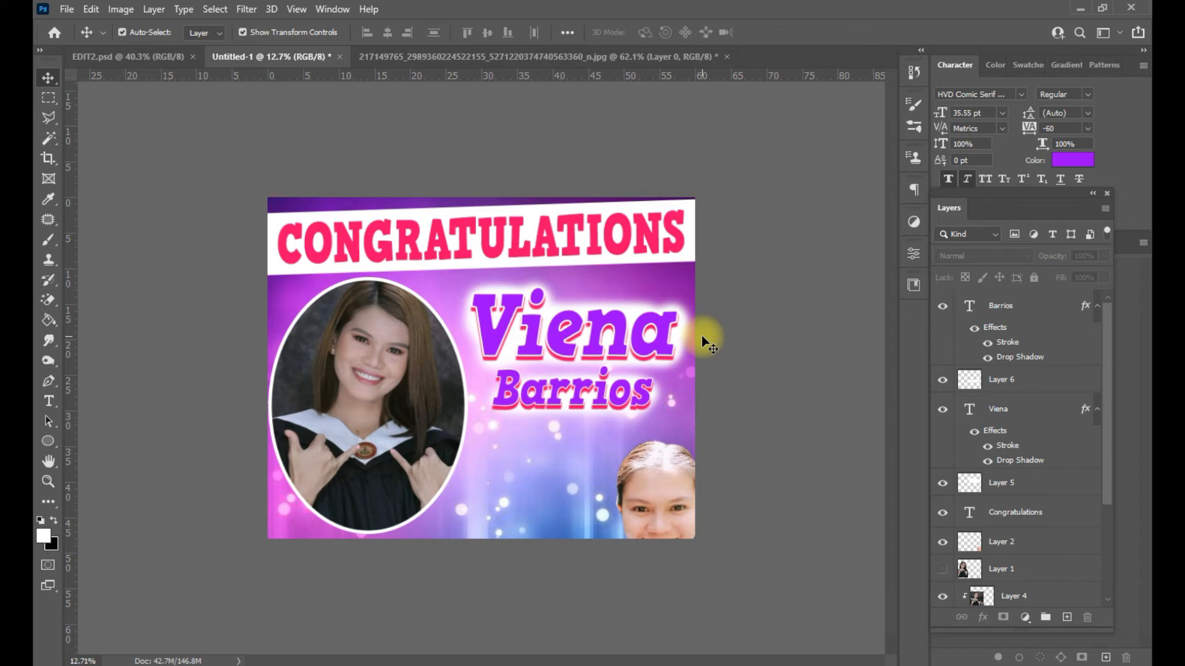
- Shrink the old bottom-right face photo into the corner, then hide it
click(673, 497)
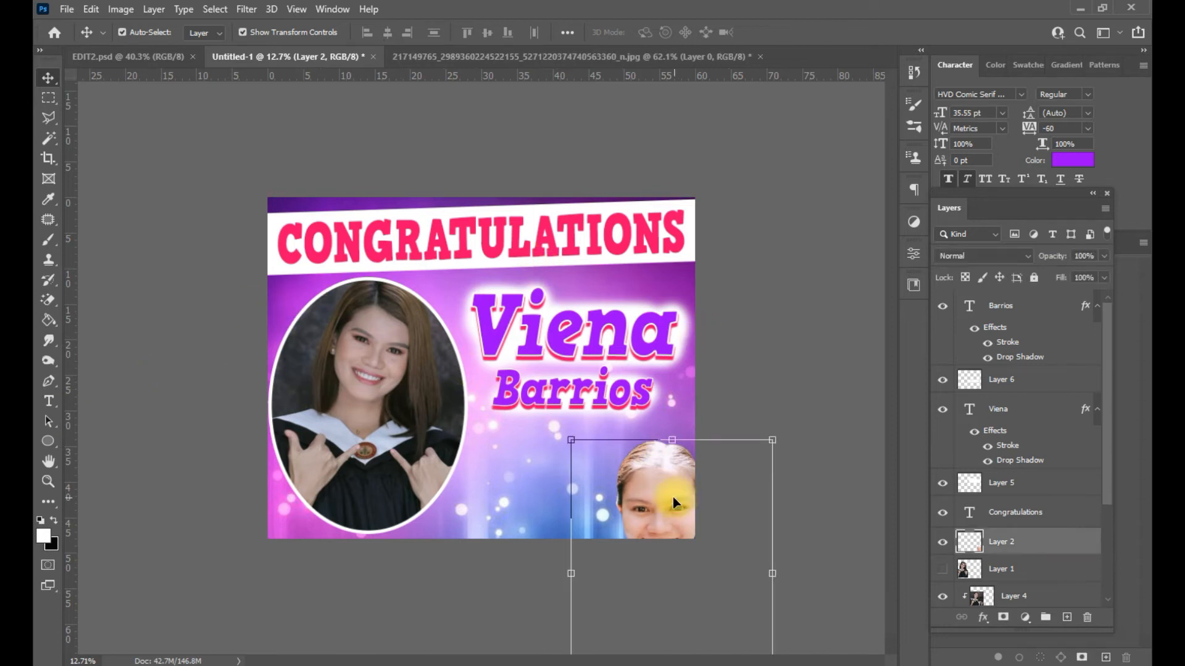
drag(769, 451, 669, 418)
key(Return)
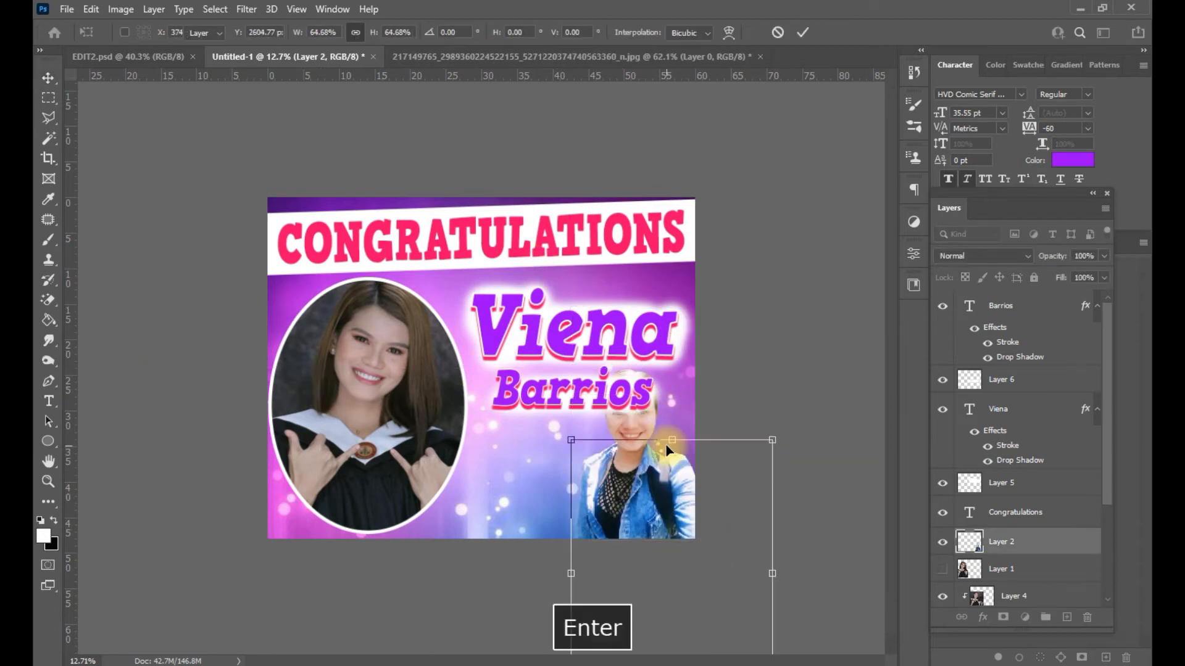
click(942, 542)
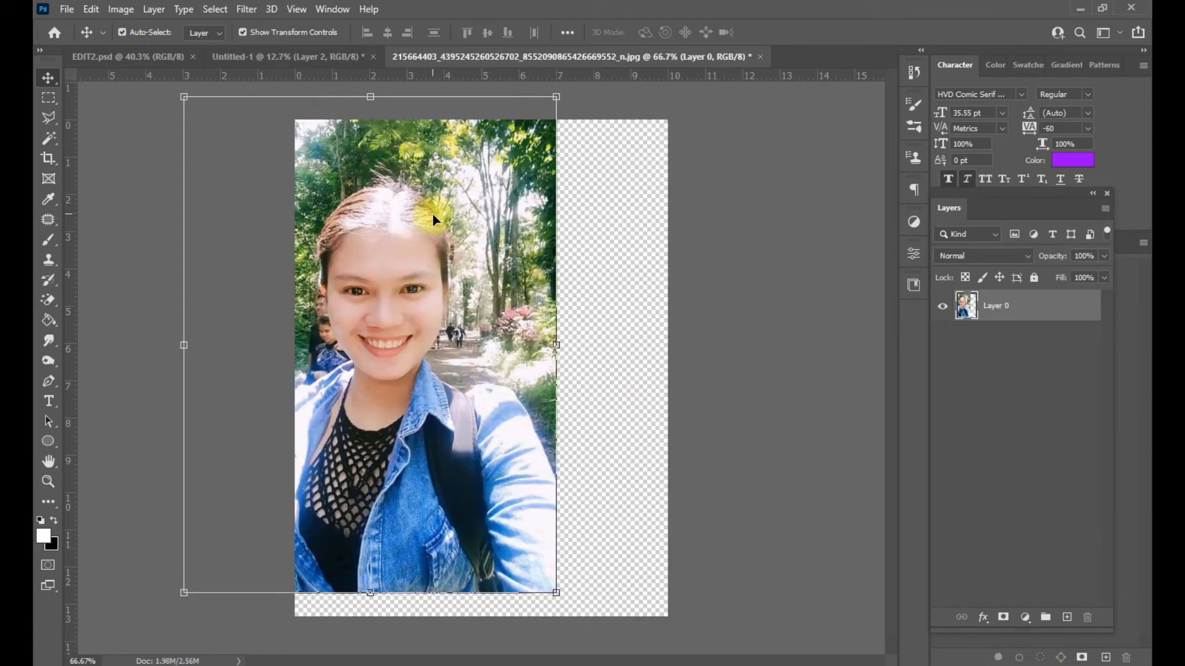
- Place the new outdoor photo in the bottom-right corner, enlarged and slightly tilted
drag(431, 211, 638, 477)
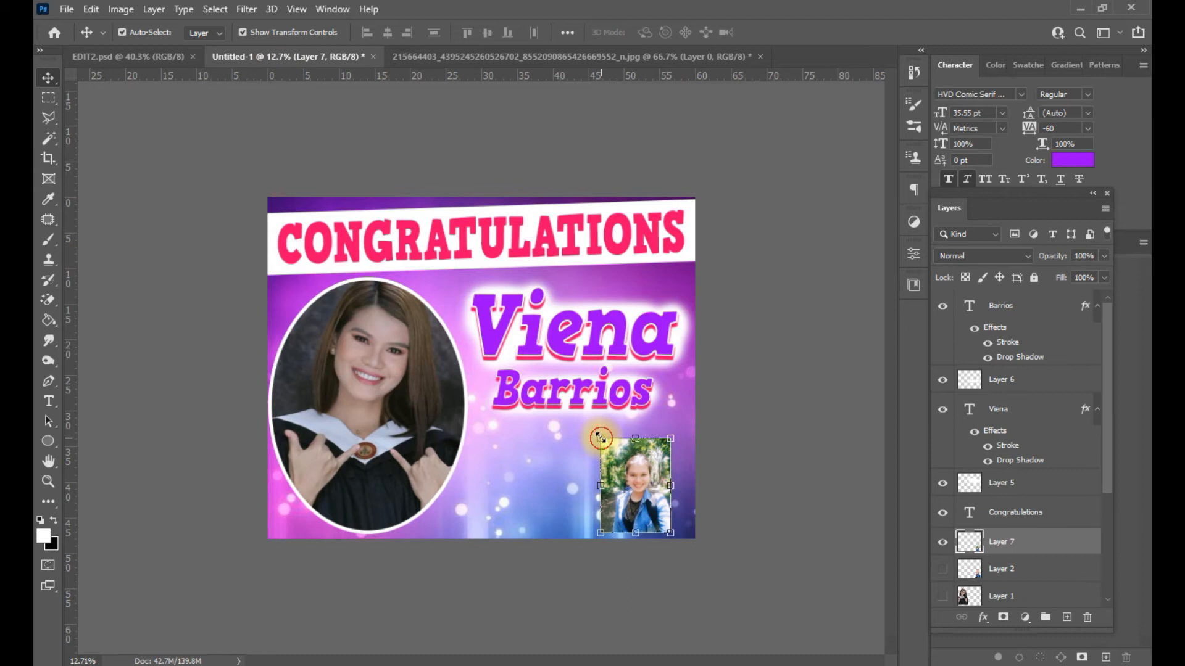
drag(600, 437, 590, 426)
drag(679, 409, 675, 397)
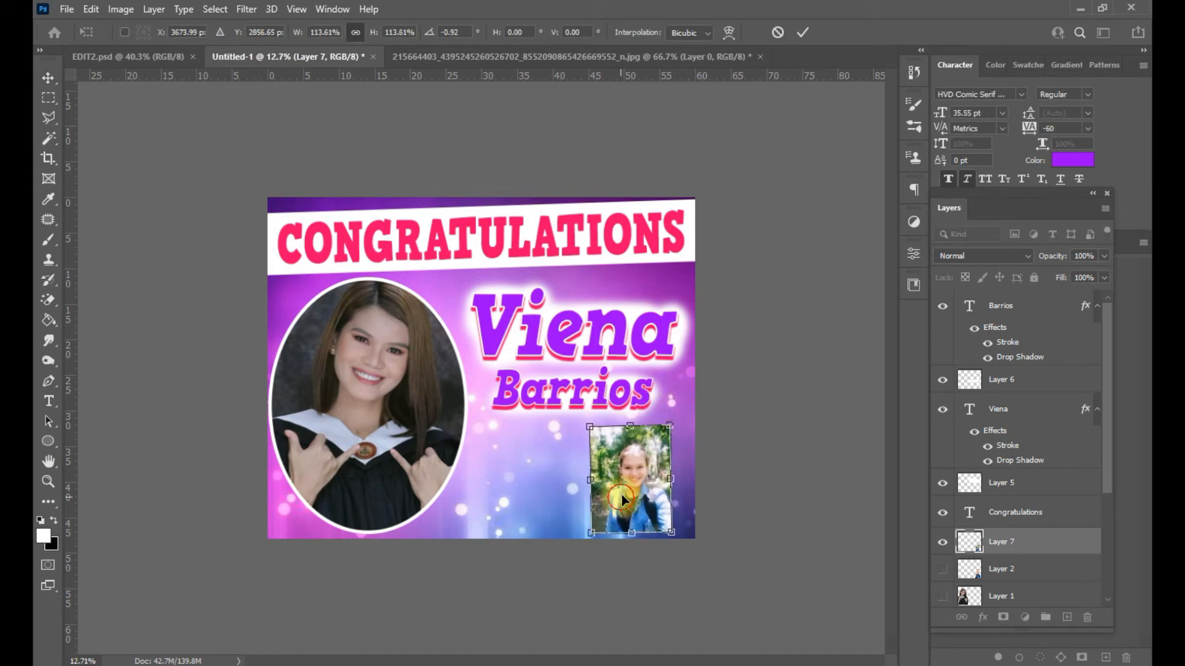
key(Return)
- Shift the name lines up, then back down a little
drag(735, 332, 602, 386)
drag(602, 386, 603, 367)
drag(720, 318, 591, 365)
drag(591, 365, 591, 381)
- Move the inset photo up and enlarge it slightly
click(727, 426)
drag(663, 487, 661, 478)
drag(595, 520, 586, 532)
key(Return)
key(ctrl+t)
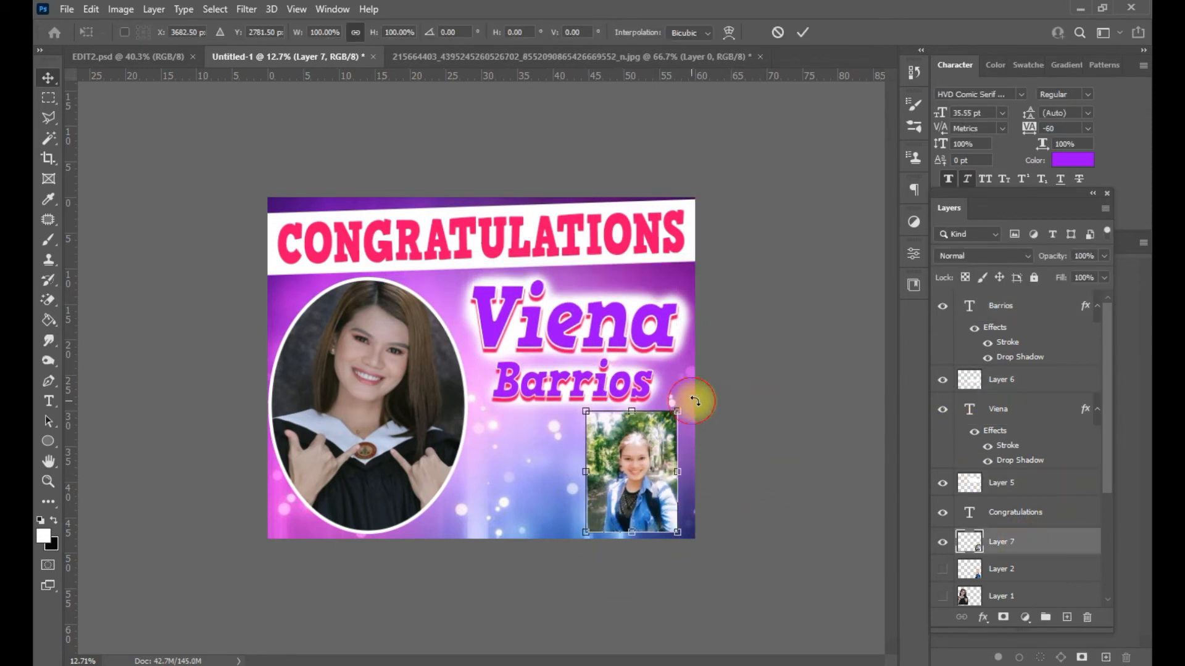
- Give the inset photo an 18 px white stroke border in Blending Options
right_click(1057, 543)
click(881, 39)
click(542, 414)
mouse_move(809, 278)
mouse_down()
mouse_move(1031, 437)
mouse_move(824, 336)
mouse_up()
drag(796, 406, 802, 406)
drag(798, 351, 758, 524)
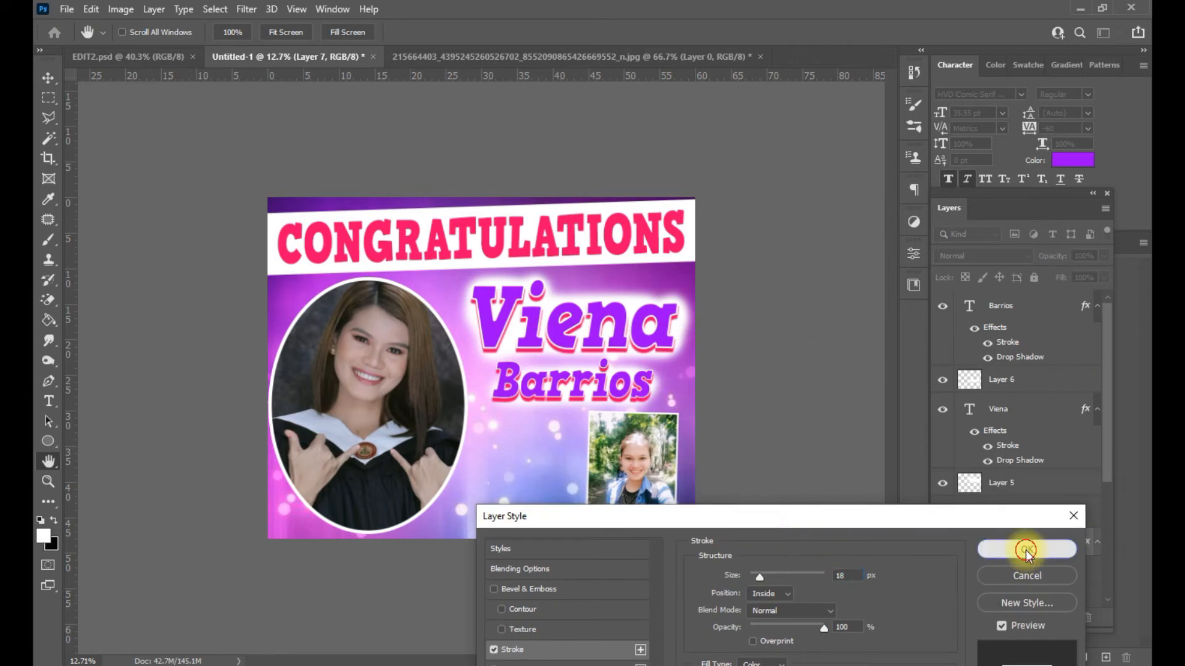
click(1026, 550)
click(49, 400)
scroll(483, 426, up, 3)
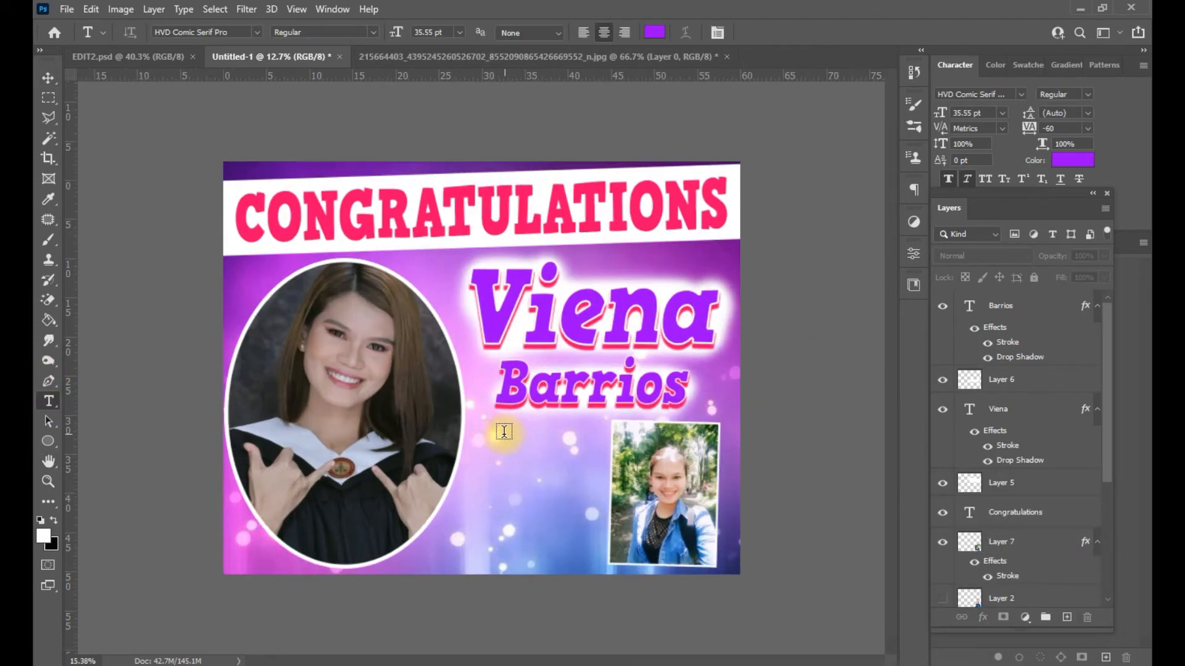
- Start a new text line below Barrios in Vivaldi at 192 pt
click(469, 462)
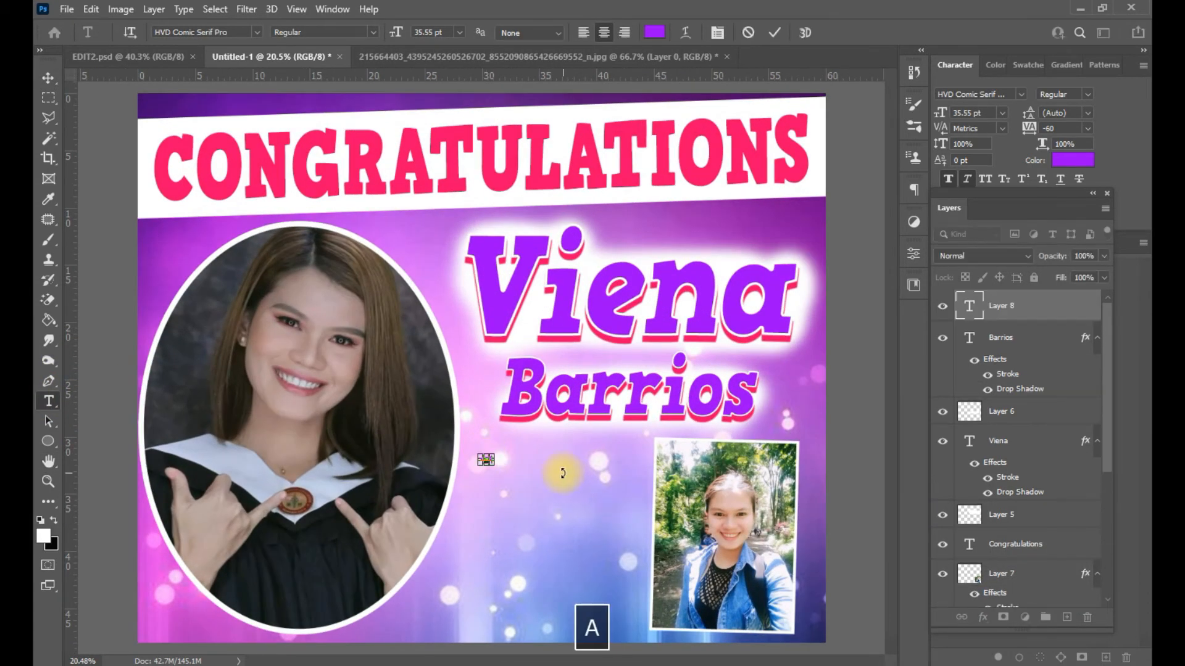
key(ctrl+a)
click(1020, 94)
click(1052, 179)
drag(395, 32, 520, 11)
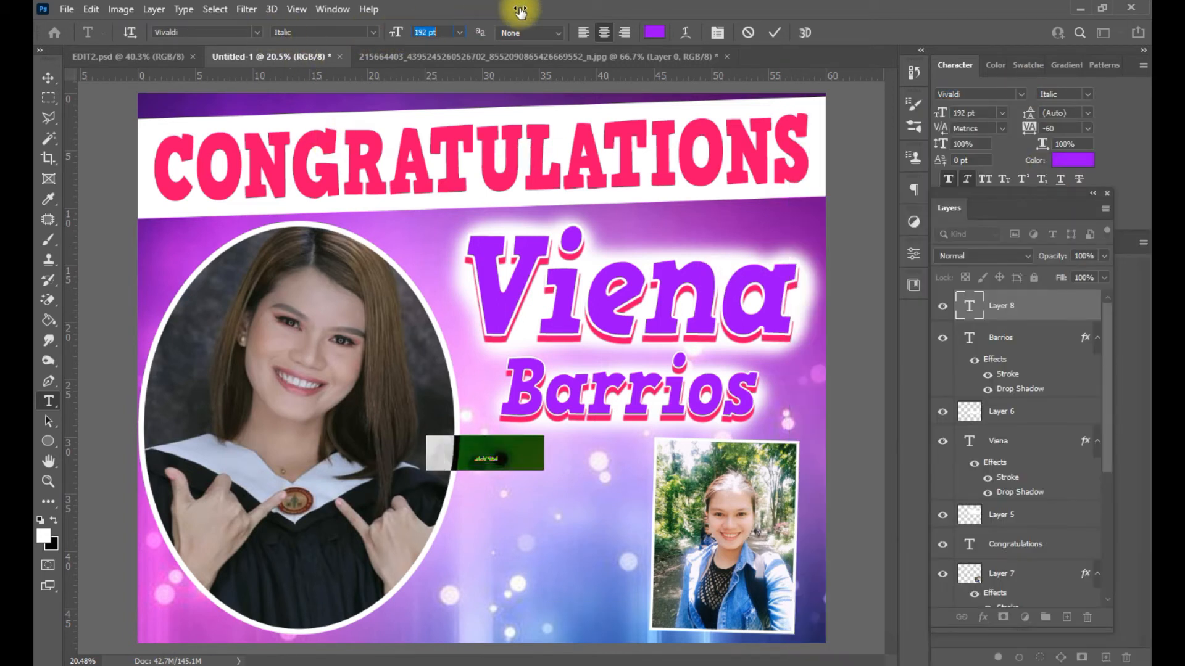
- Replace the placeholder with the word 'and' in lowercase
double_click(517, 449)
key(Caps_Lock)
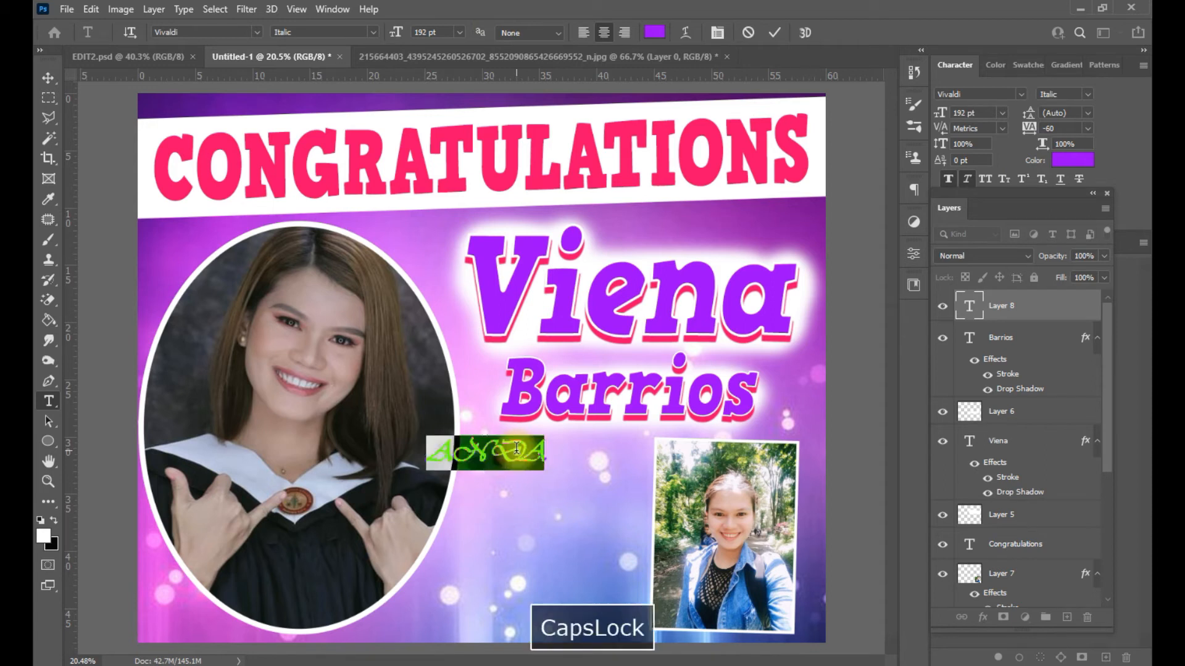
text(A)
key(BackSpace)
text(N)
- Switch the 'and' text to the Lovely Home script font
key(ctrl+a)
click(1021, 94)
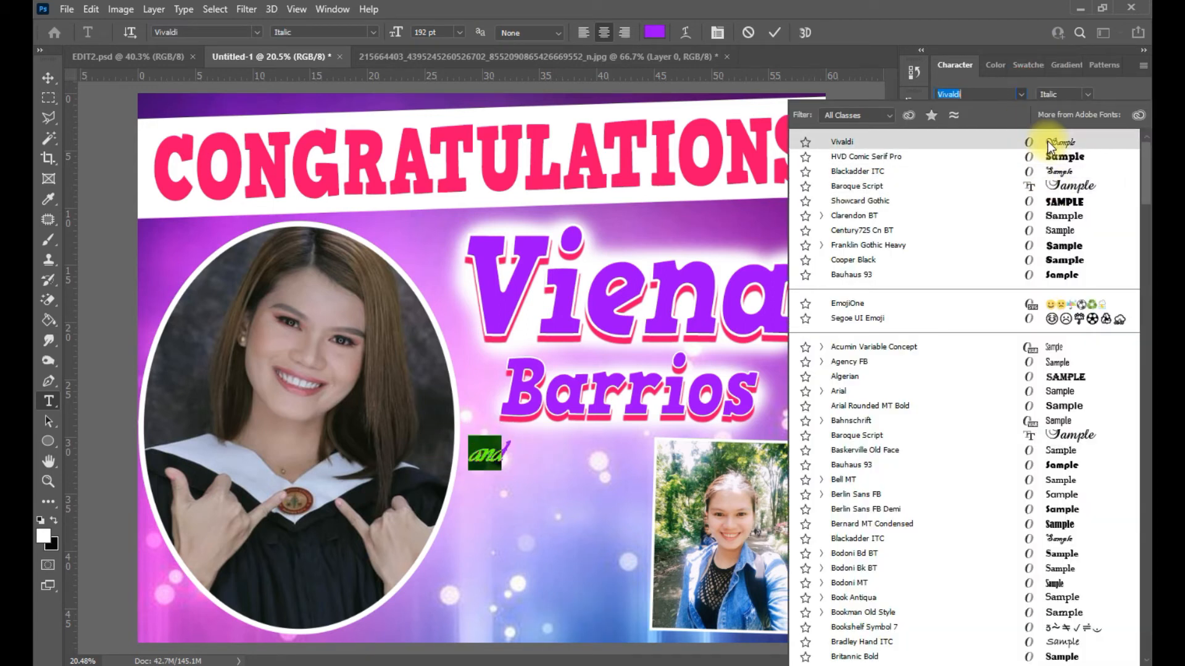
scroll(1059, 450, down, 15)
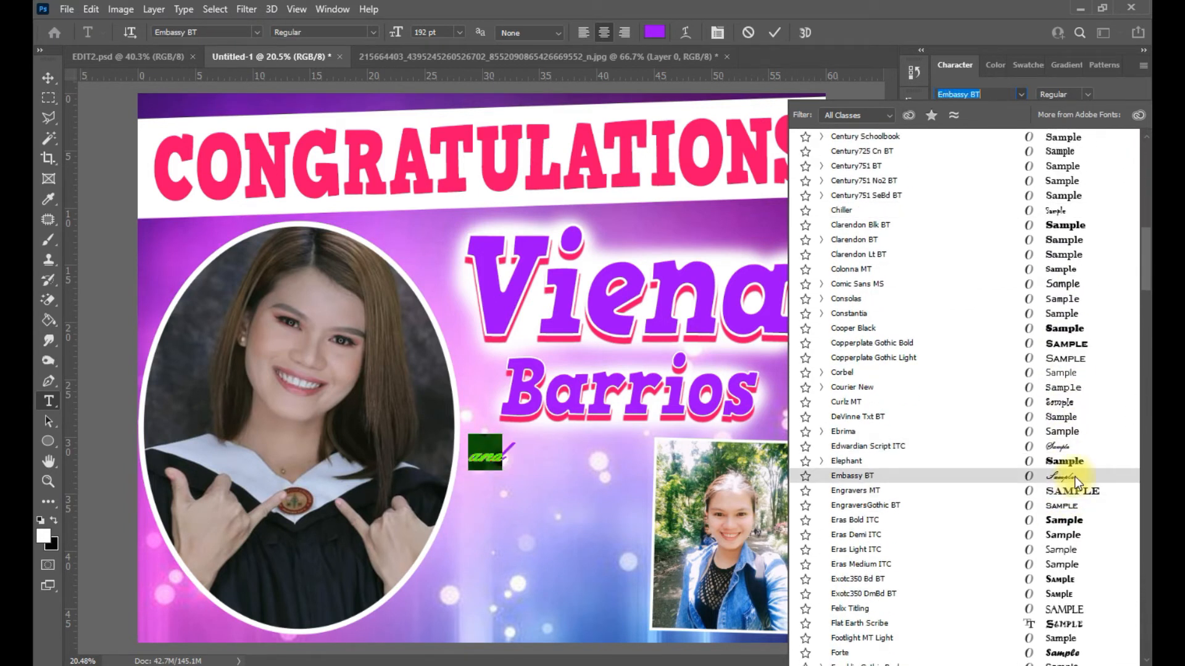
scroll(1075, 445, down, 5)
scroll(1061, 556, down, 15)
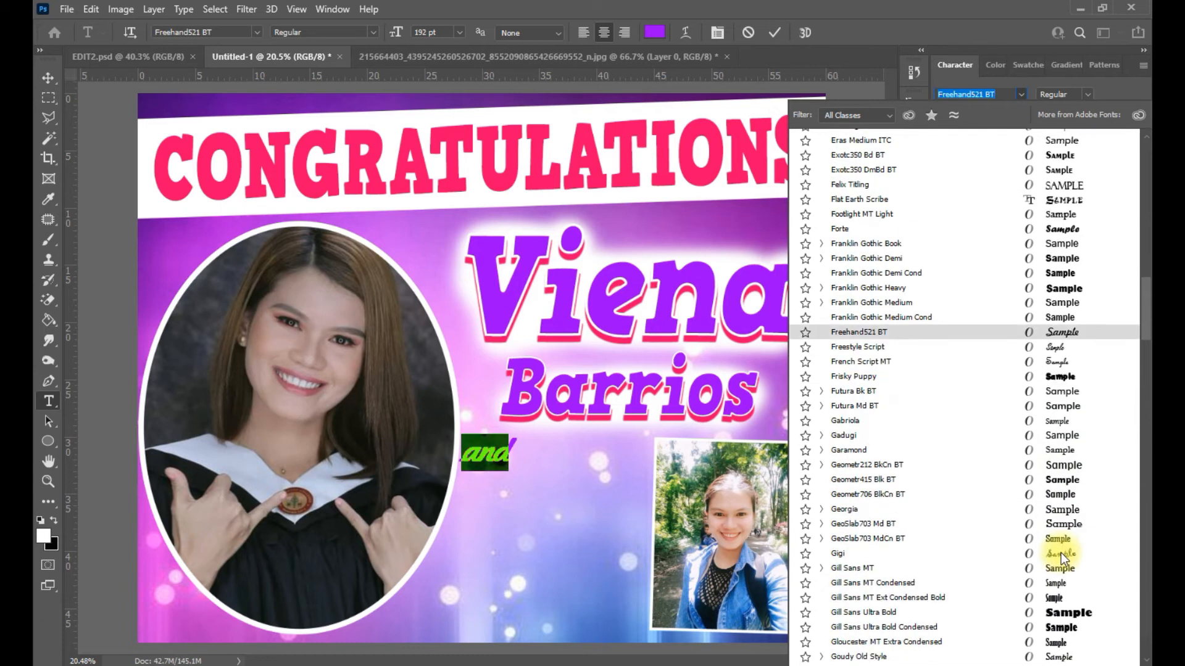
scroll(1062, 530, down, 1)
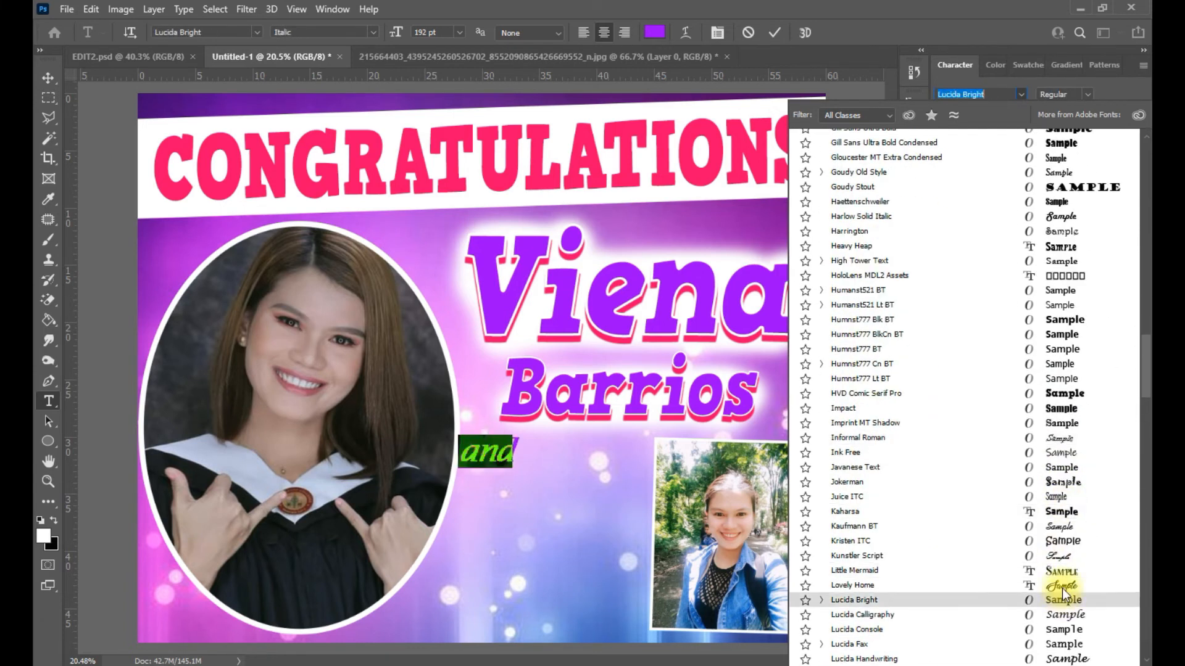
scroll(1065, 543, down, 2)
click(1073, 502)
click(1038, 316)
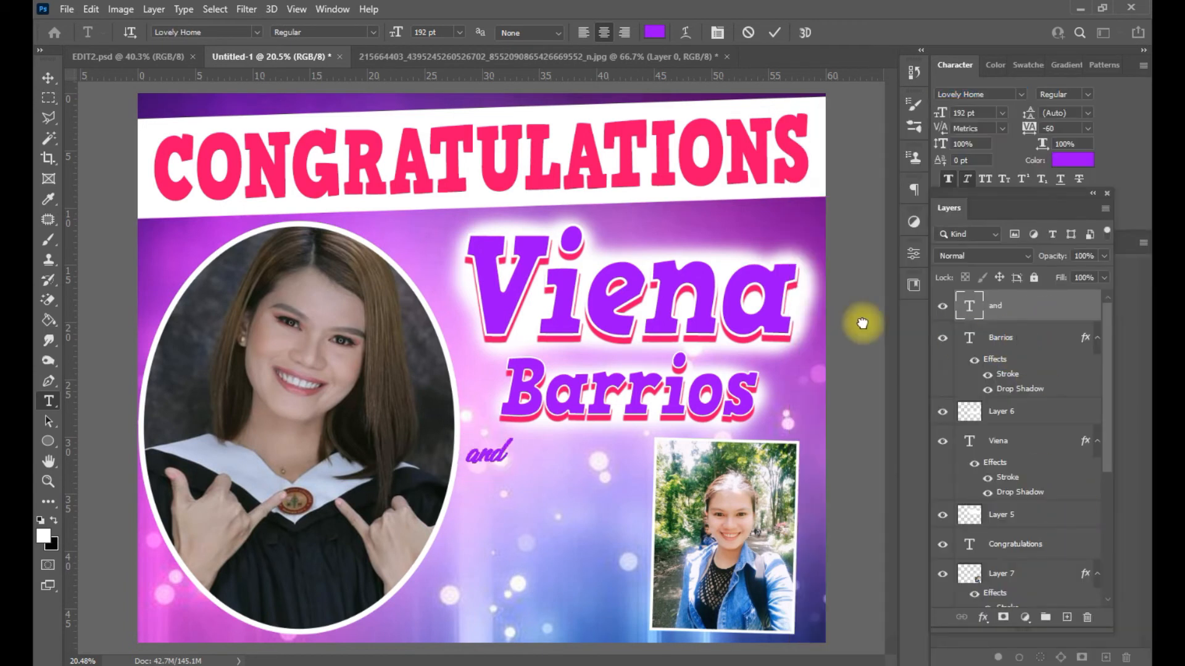
- Turn off Faux Bold on the 'and' text
click(492, 454)
key(ctrl+a)
click(950, 180)
click(867, 298)
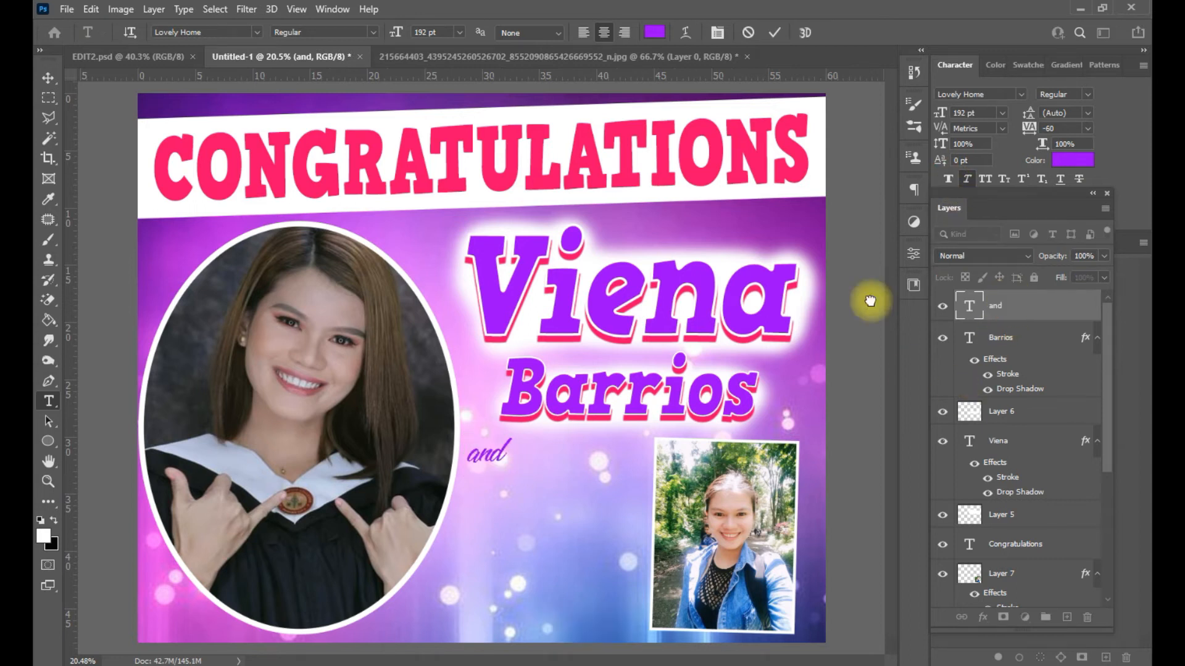
click(606, 301)
key(ctrl+a)
- Set Viena in Lovely Home, hiding its stroke, drop shadow and white glow
text(Lovely)
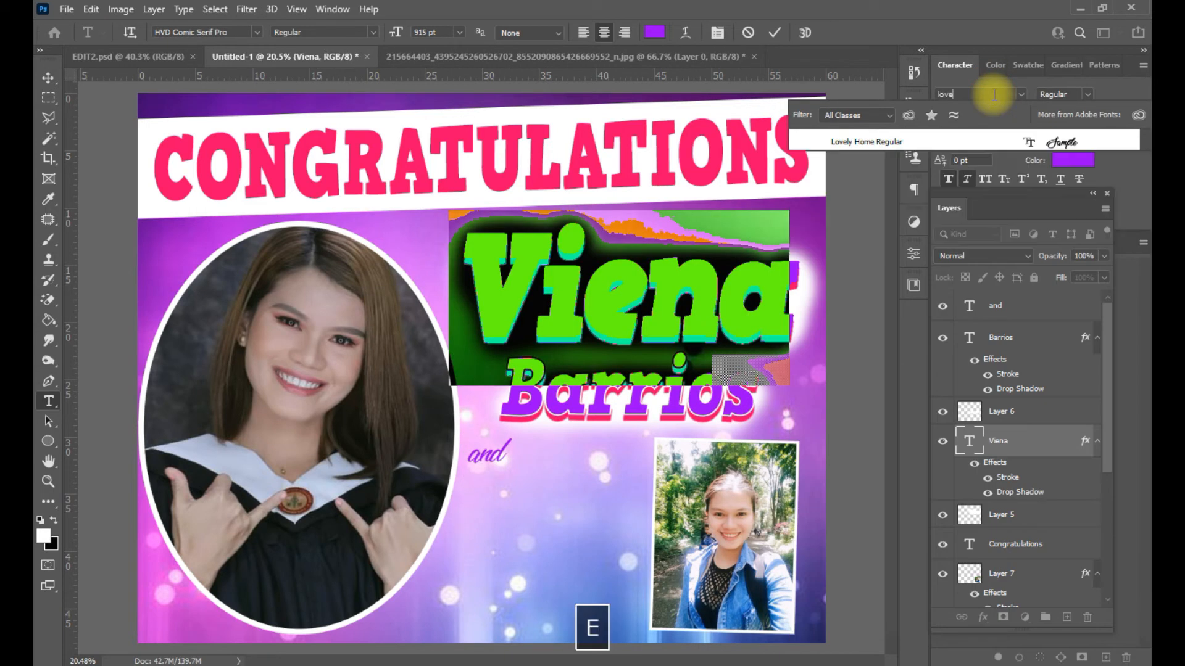
key(Return)
click(1025, 449)
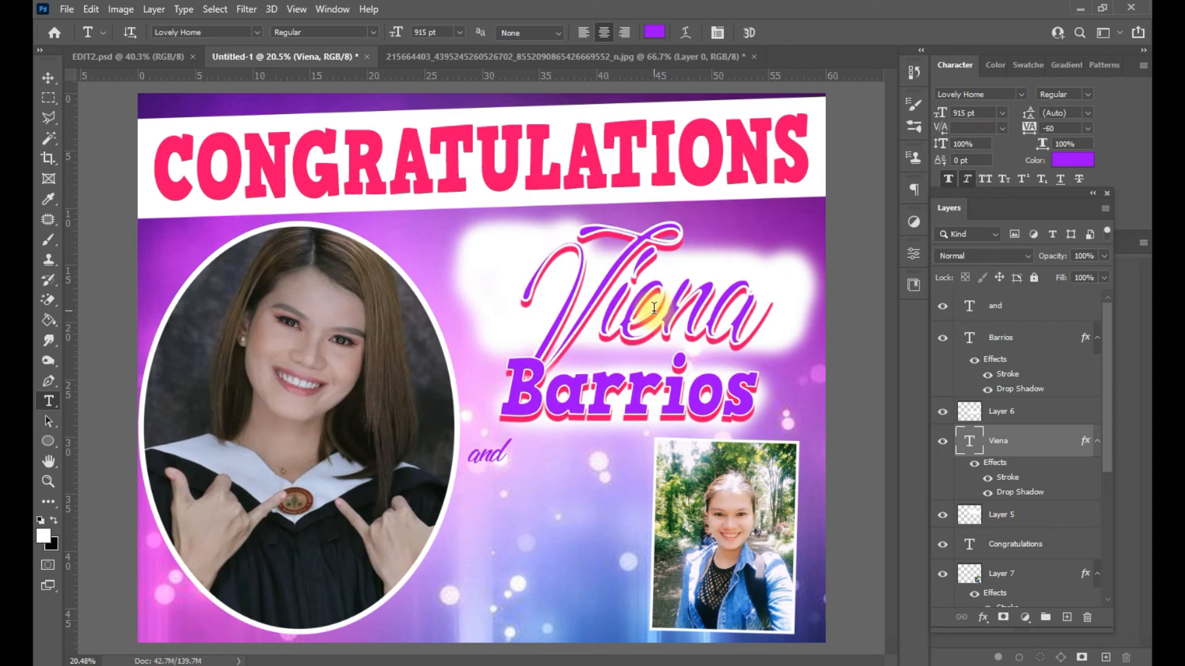
click(975, 463)
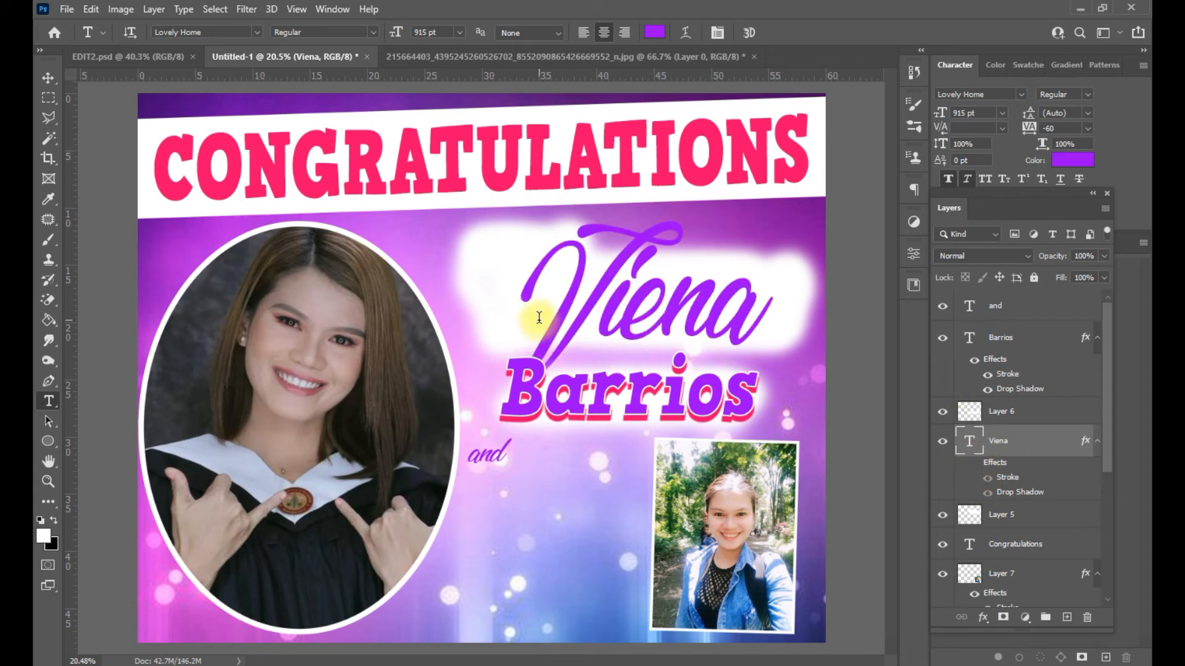
click(48, 78)
click(796, 286)
click(942, 511)
- Move Viena slightly left and down, and enlarge it
drag(710, 314, 648, 324)
key(ctrl+t)
drag(748, 312, 806, 370)
key(Return)
- Set the Barrios text in the Lovely Home font
click(661, 397)
double_click(661, 396)
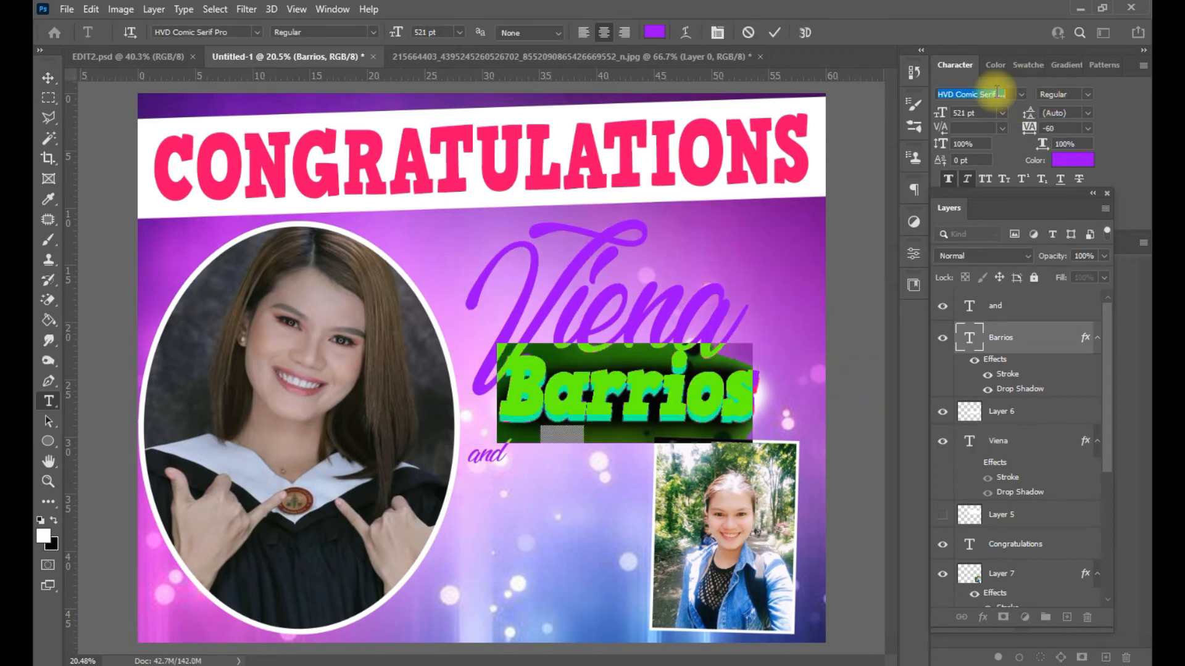
text(Lovely Home)
key(Return)
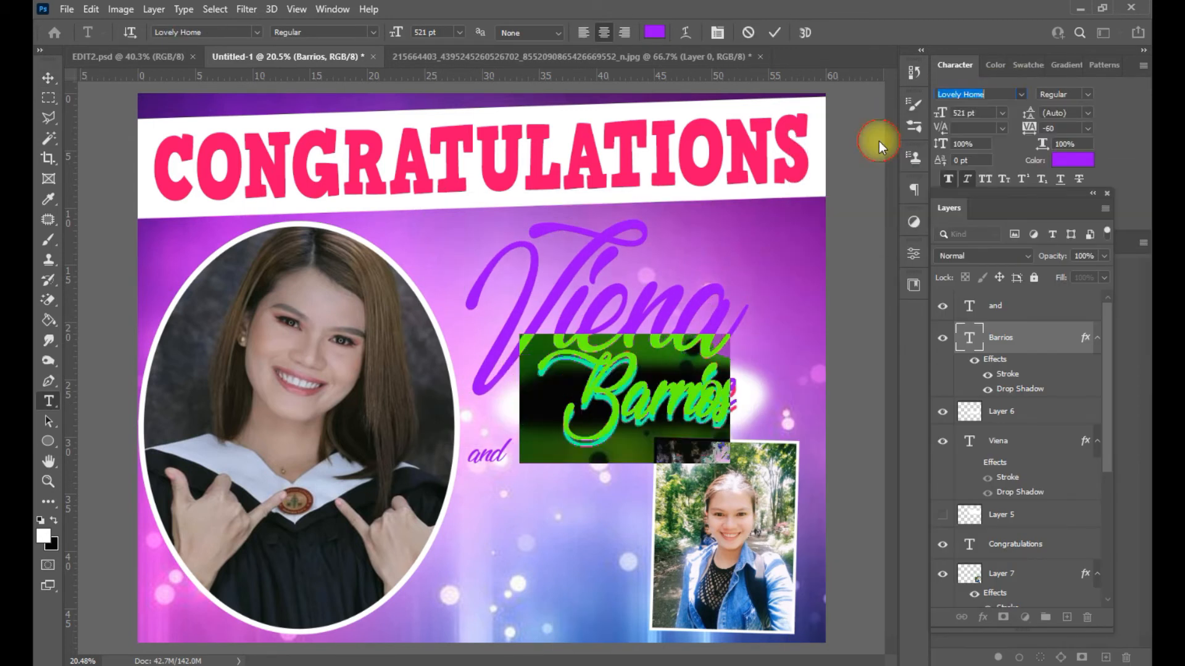
click(975, 364)
- Hide the white glow behind Barrios and nudge it slightly down and left
key(ctrl+t)
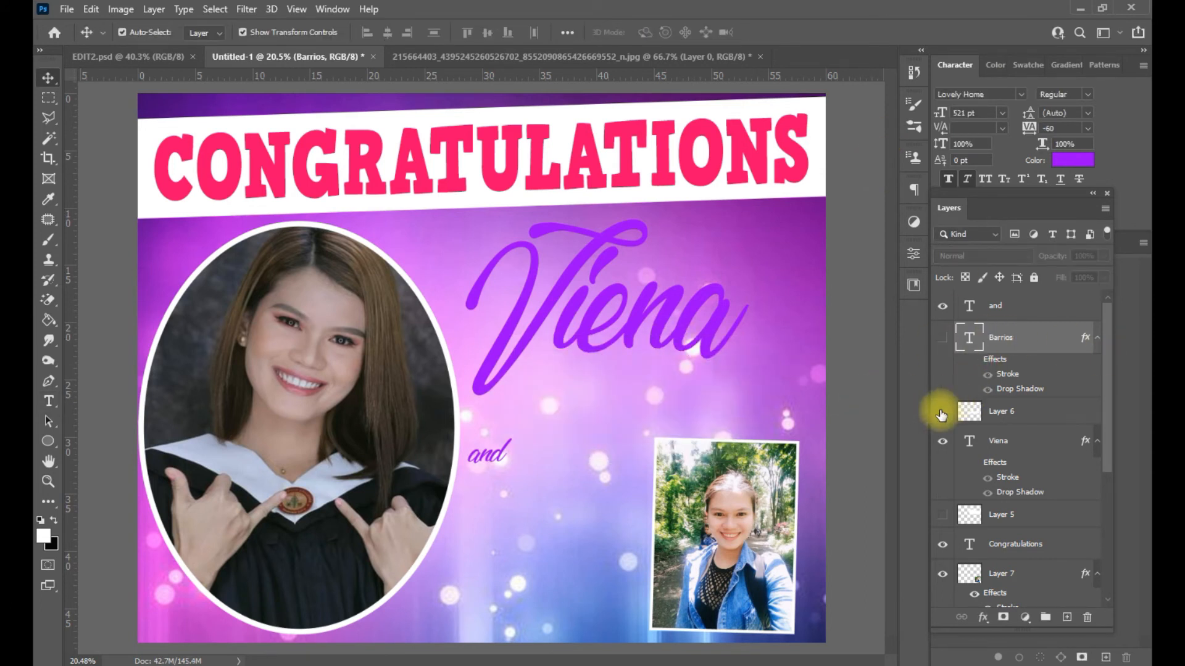
click(942, 412)
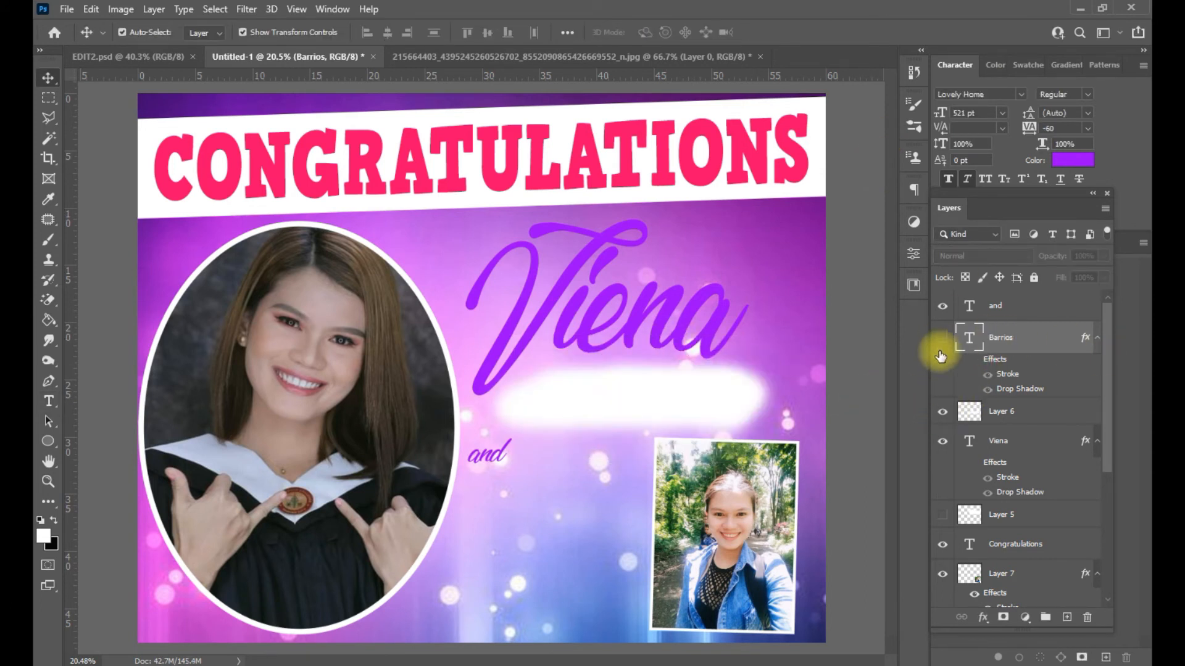
click(940, 414)
click(828, 410)
drag(672, 396, 657, 411)
- Widen the Viena text, undoing an overly wide stretch
click(679, 331)
drag(747, 308, 809, 318)
key(ctrl+z)
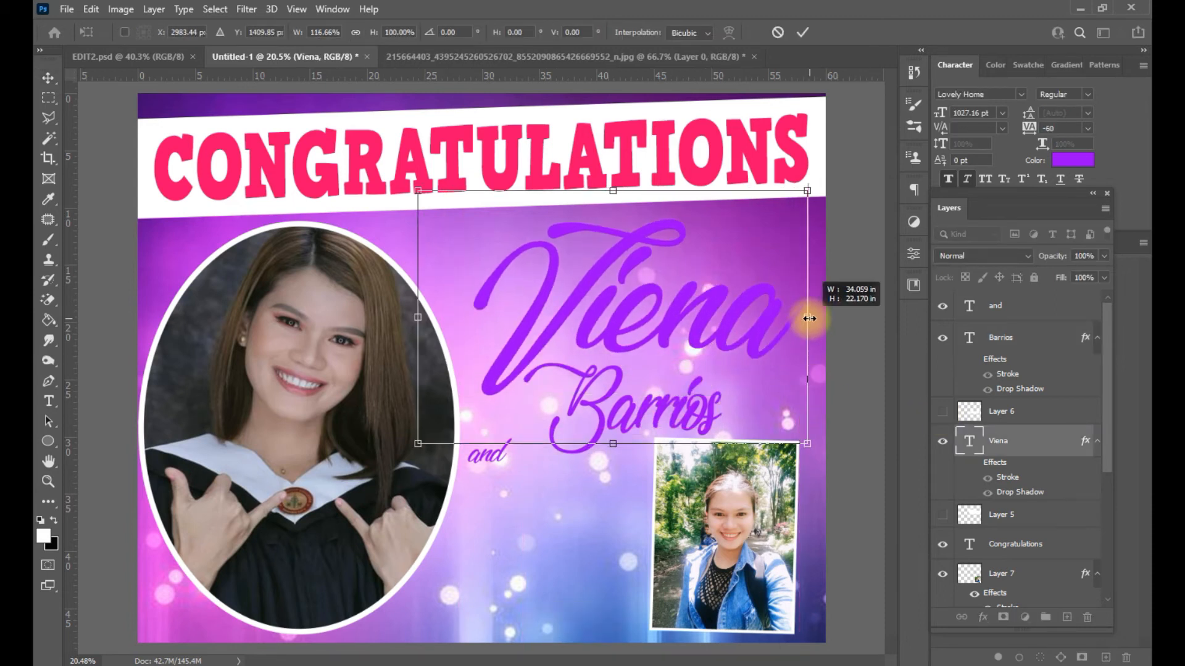
key(Return)
click(693, 397)
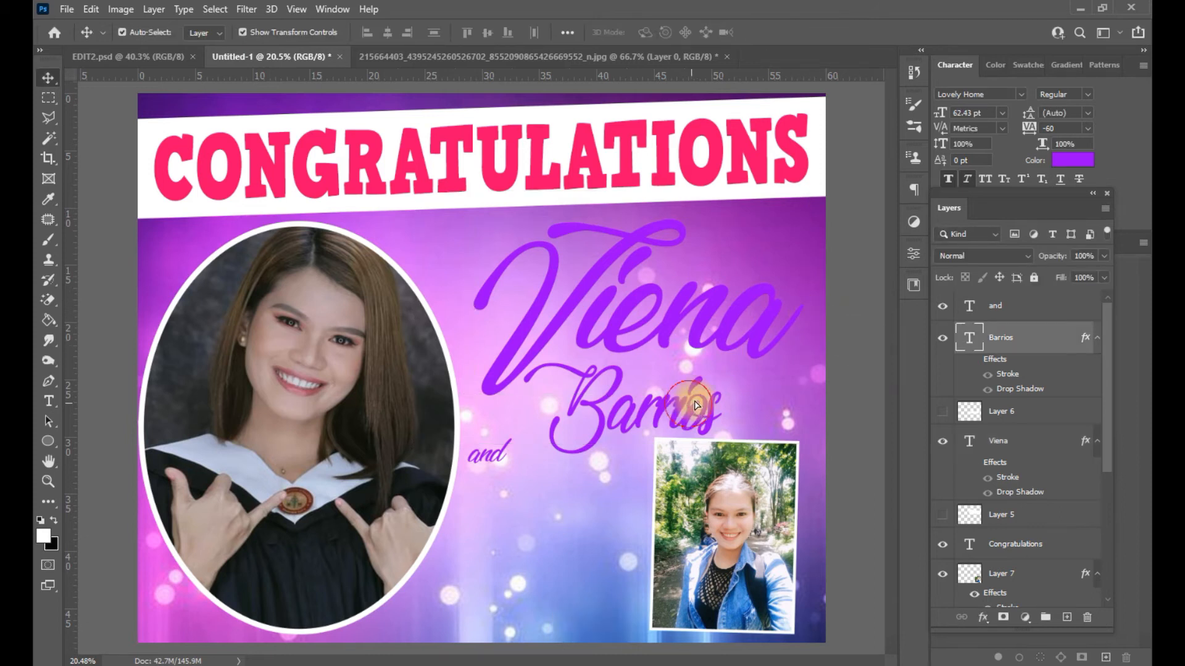
- Increase Barrios's letter tracking and shift it to the right
double_click(636, 400)
drag(1053, 201, 1012, 167)
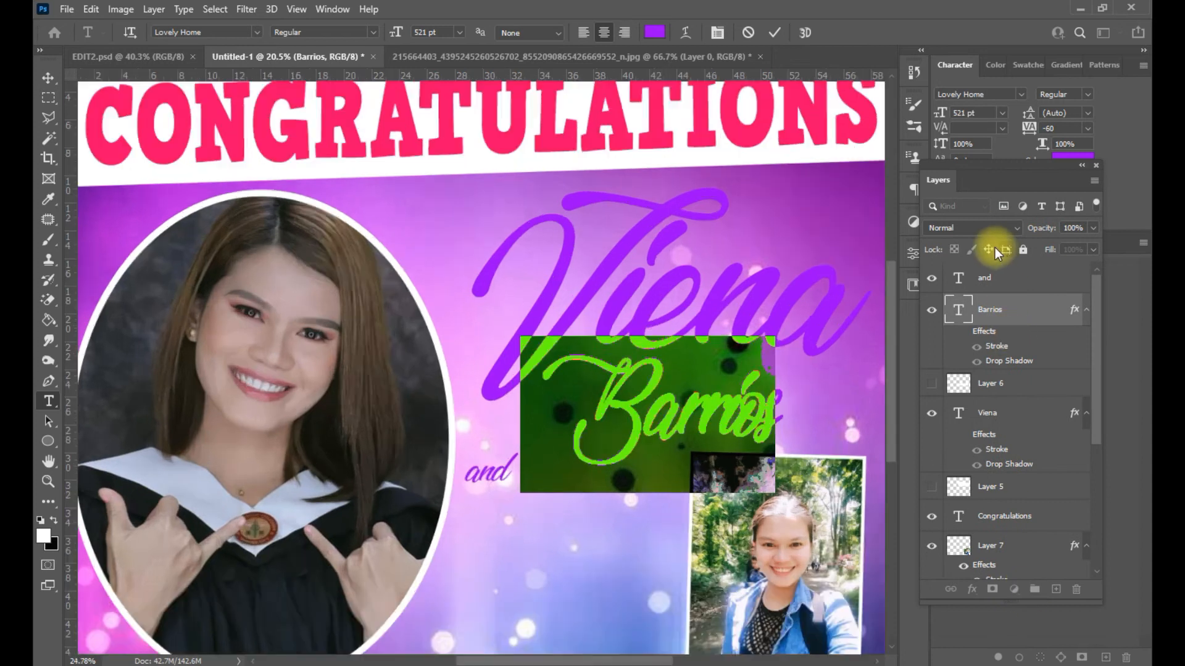
drag(1031, 127, 1039, 131)
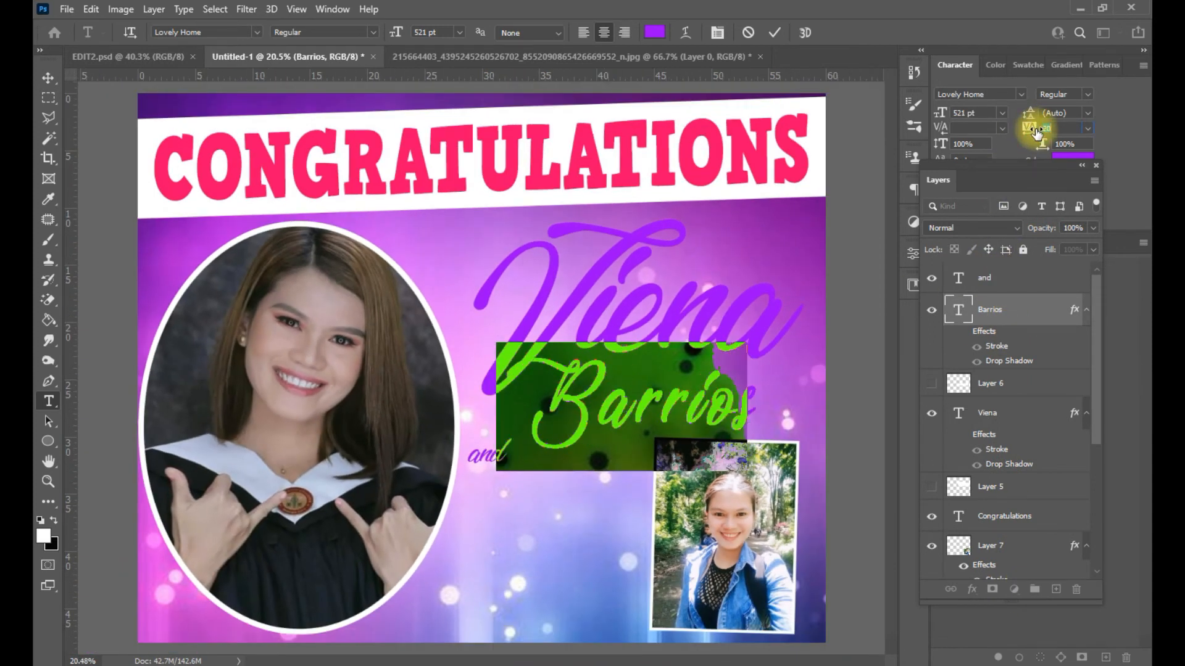
click(990, 310)
key(v)
drag(702, 412, 724, 412)
- Turn Viena's stroke back on with its position set to Outside
double_click(691, 314)
click(971, 450)
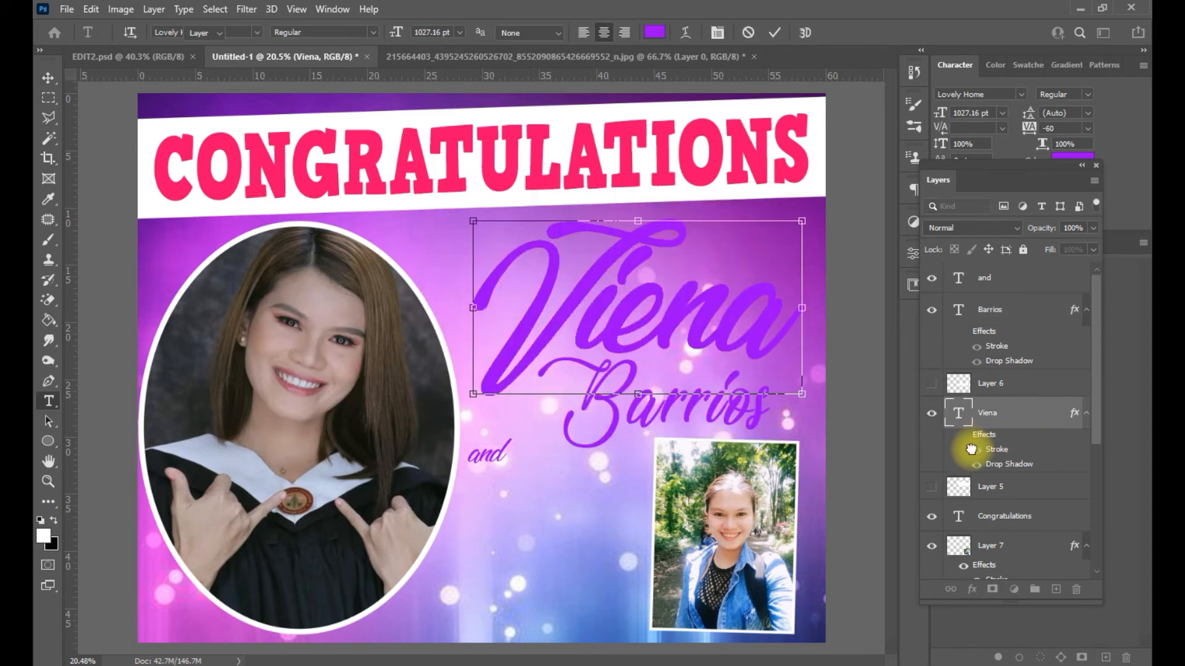
key(v)
click(975, 450)
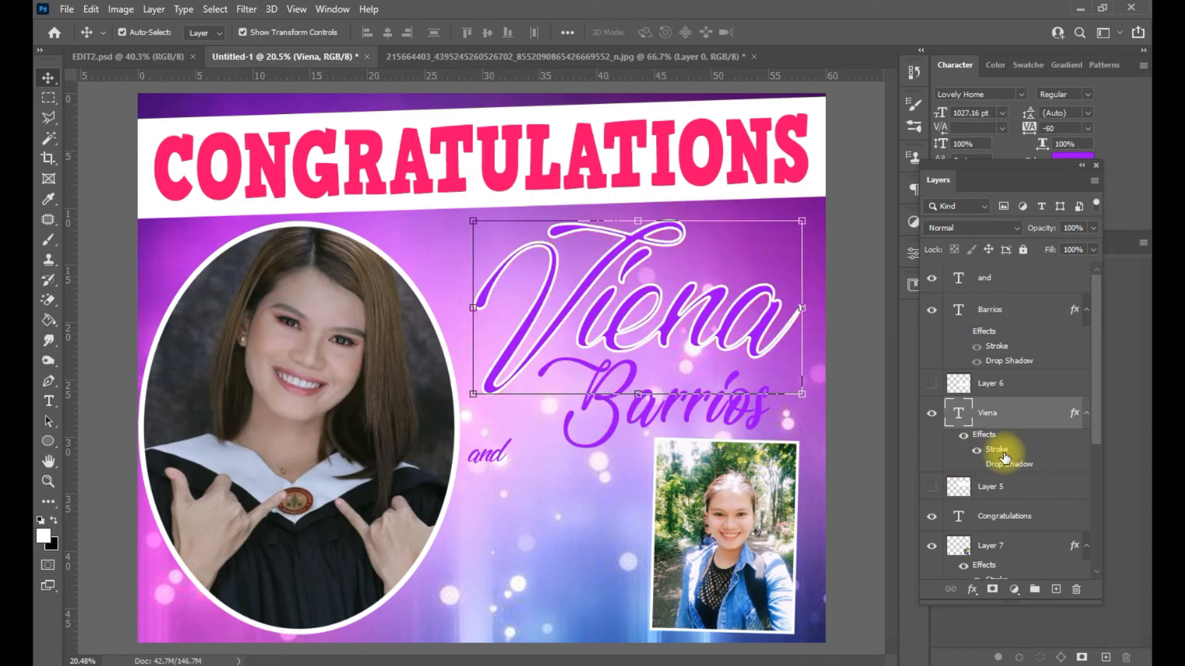
double_click(999, 452)
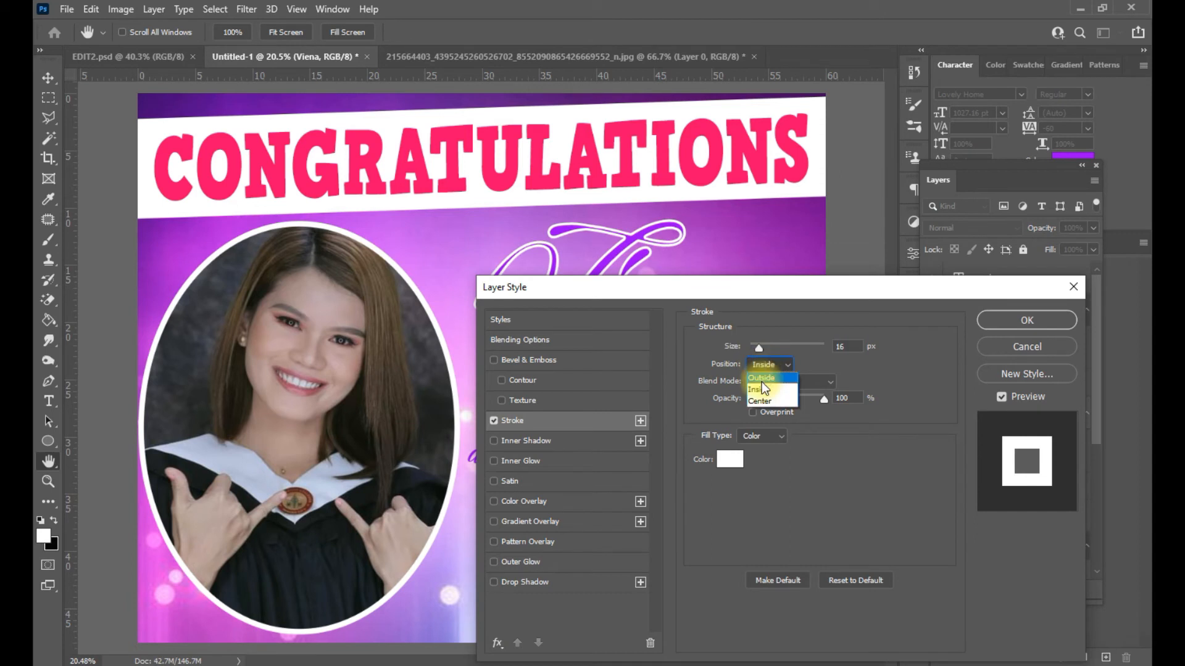
click(761, 377)
drag(722, 288, 846, 345)
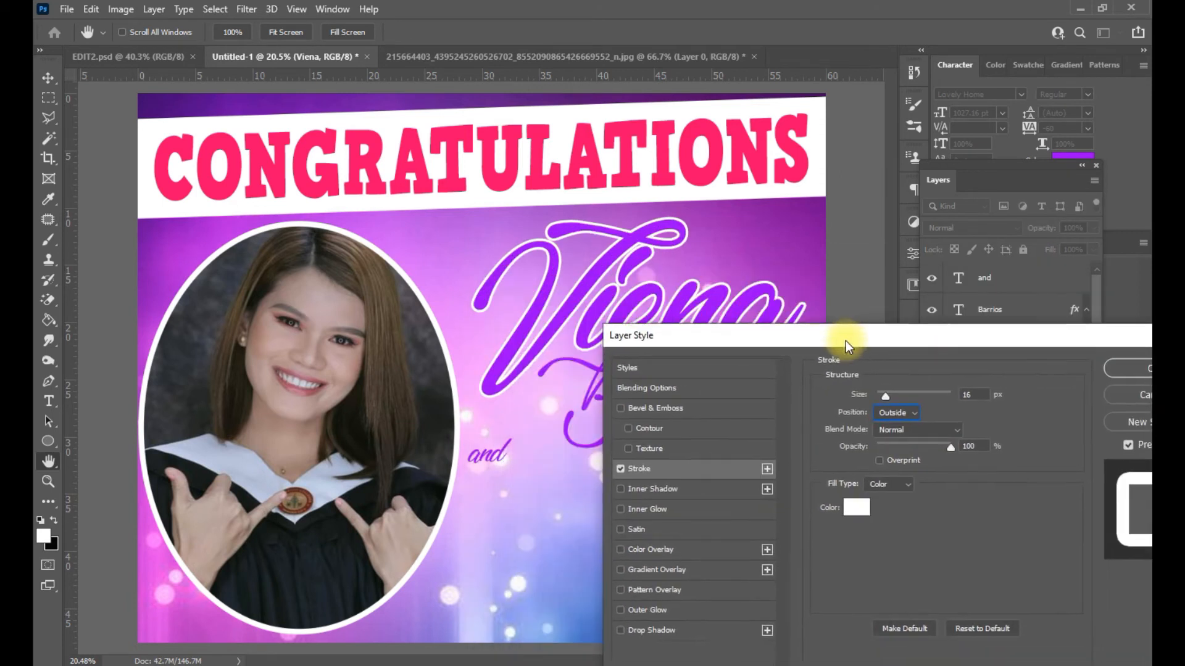
- Add a white drop shadow to Viena, then copy its layer style
click(693, 631)
click(972, 400)
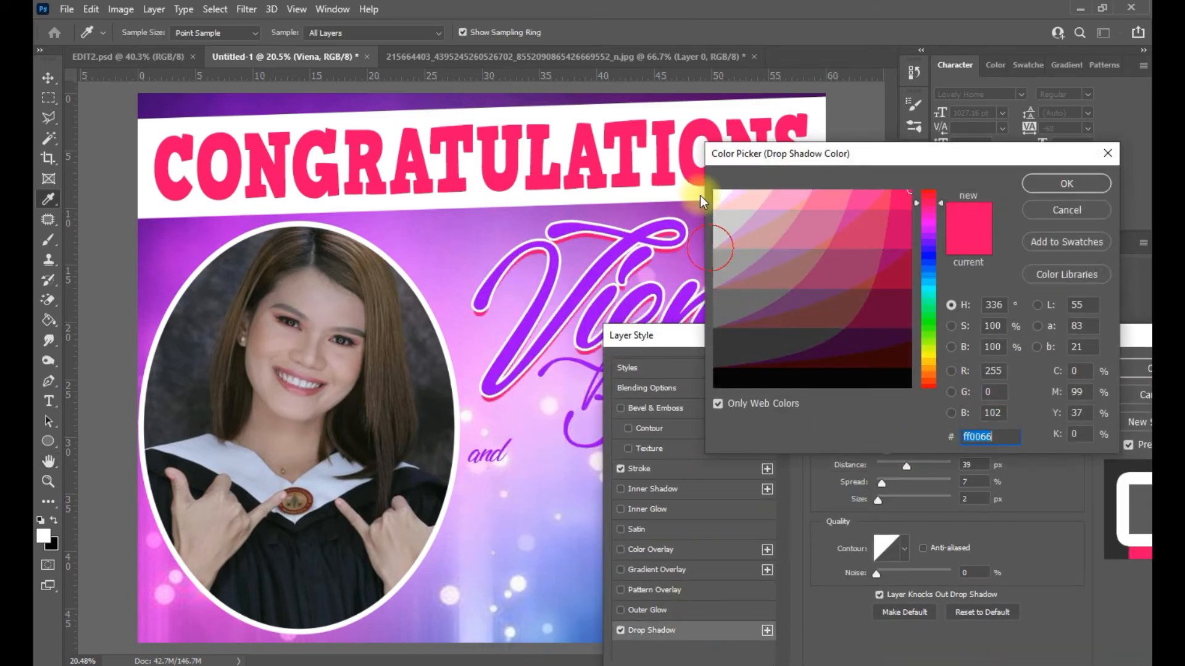
click(1037, 183)
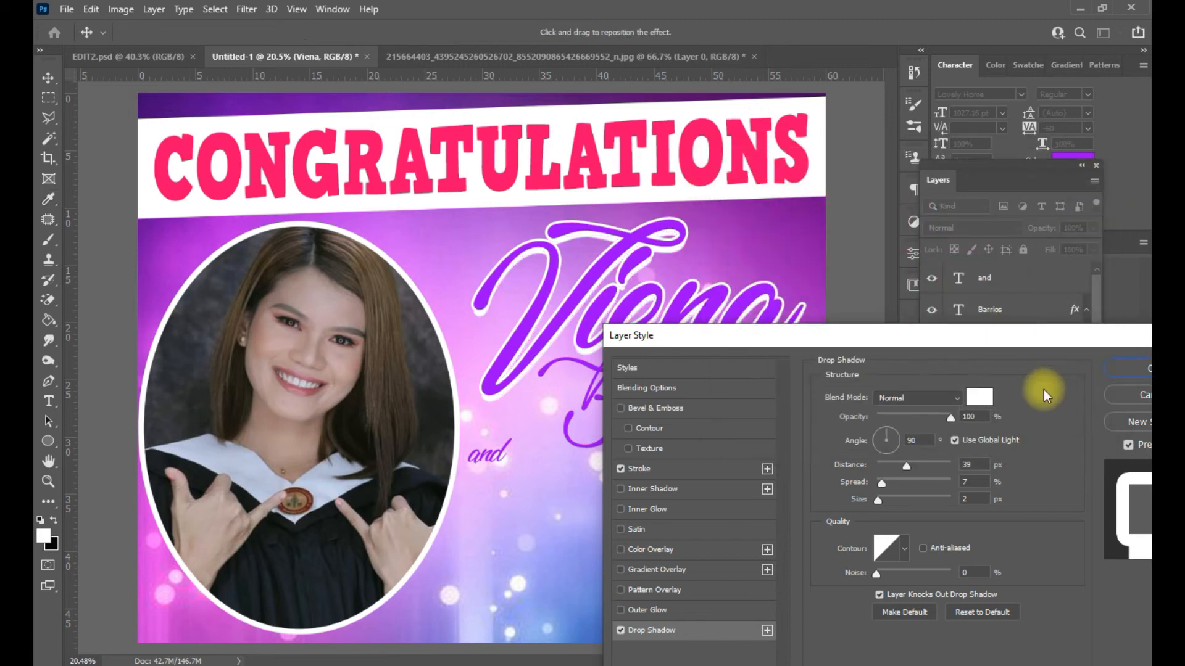
click(1138, 369)
right_click(1022, 414)
click(867, 511)
click(725, 410)
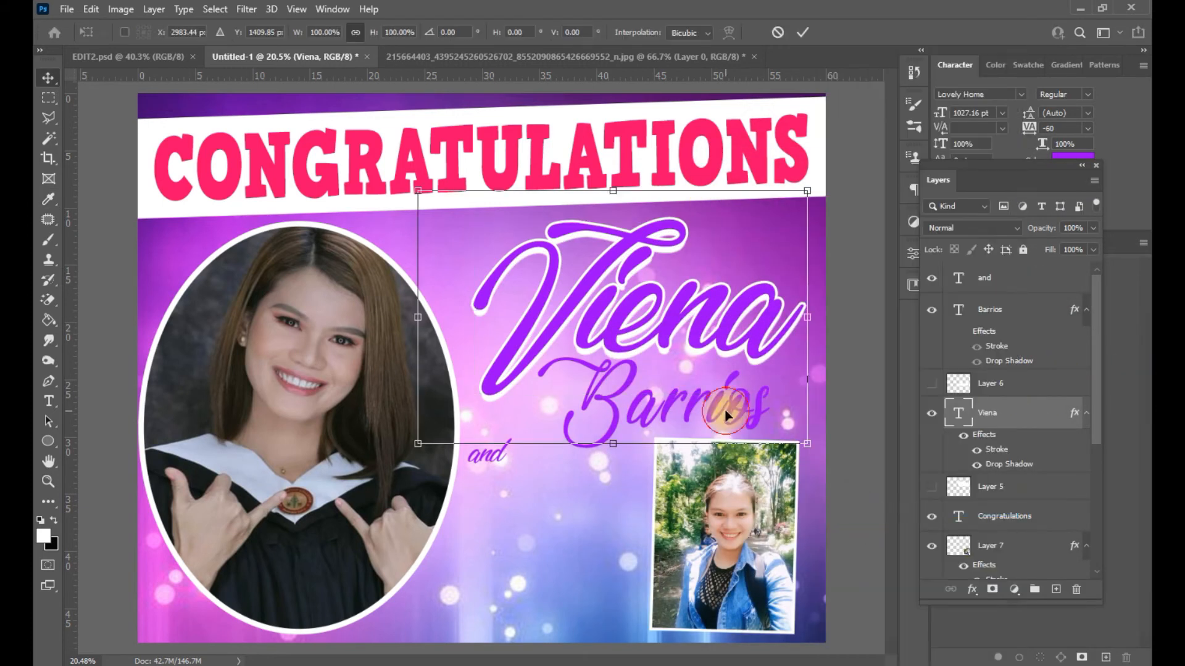
- Paste Viena's stroke and drop shadow style onto Barrios
key(Return)
click(723, 414)
right_click(992, 309)
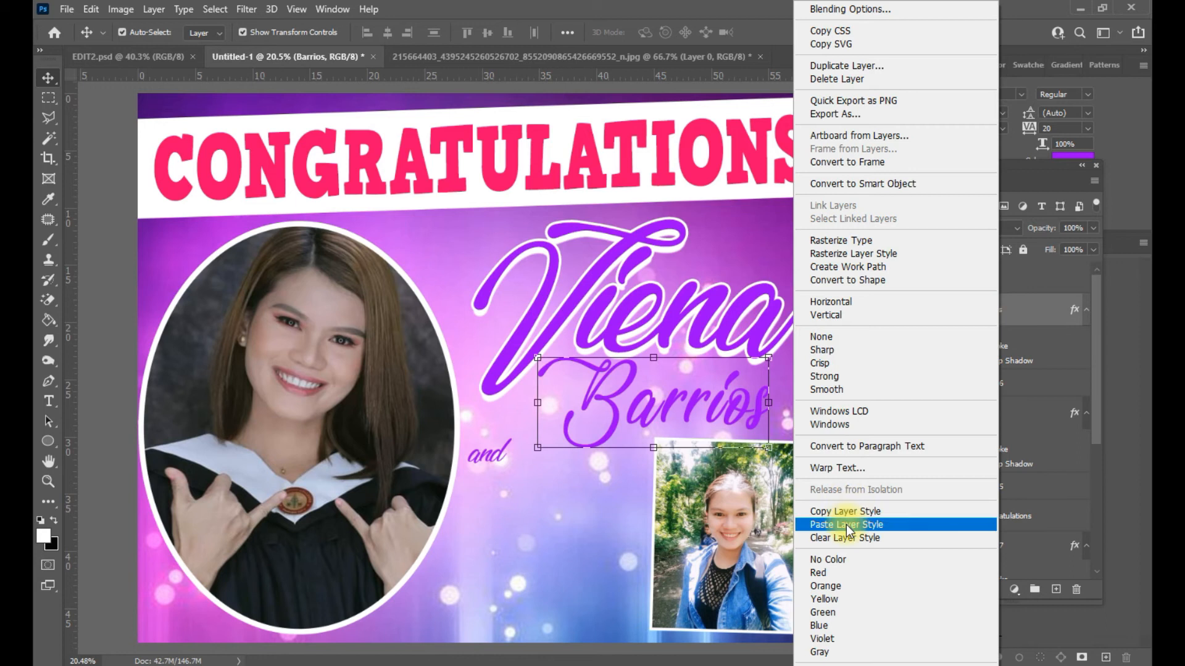
click(846, 524)
click(716, 415)
- Colour the Viena text dark crimson #990033
click(716, 415)
double_click(671, 289)
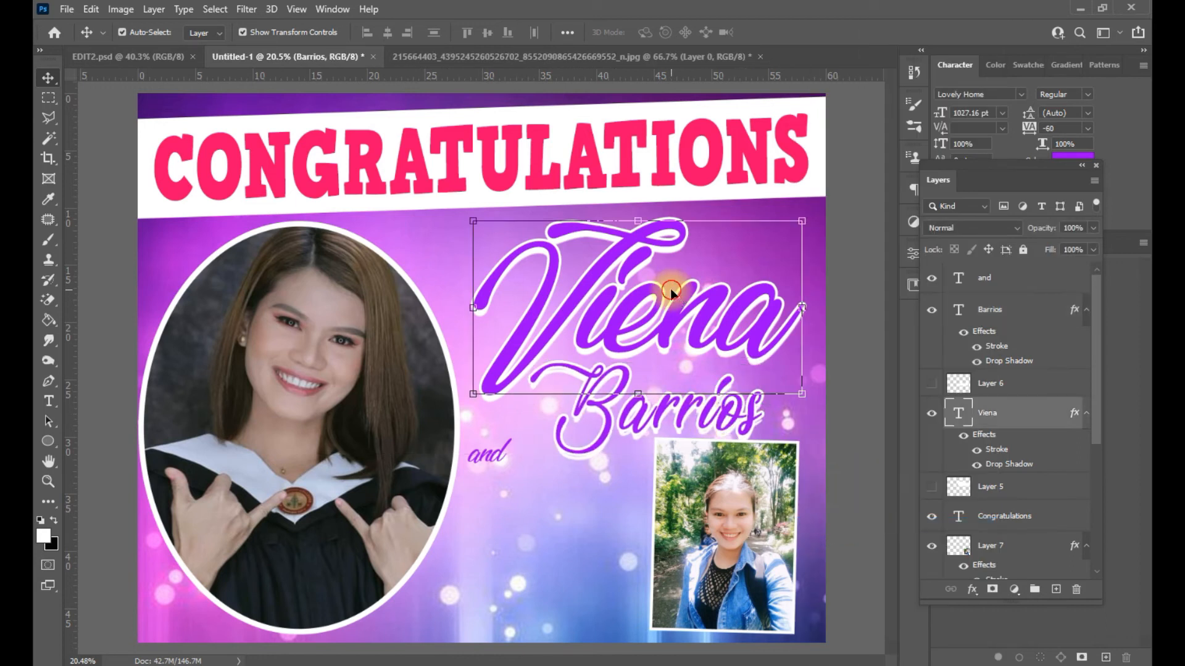
click(1072, 158)
click(712, 125)
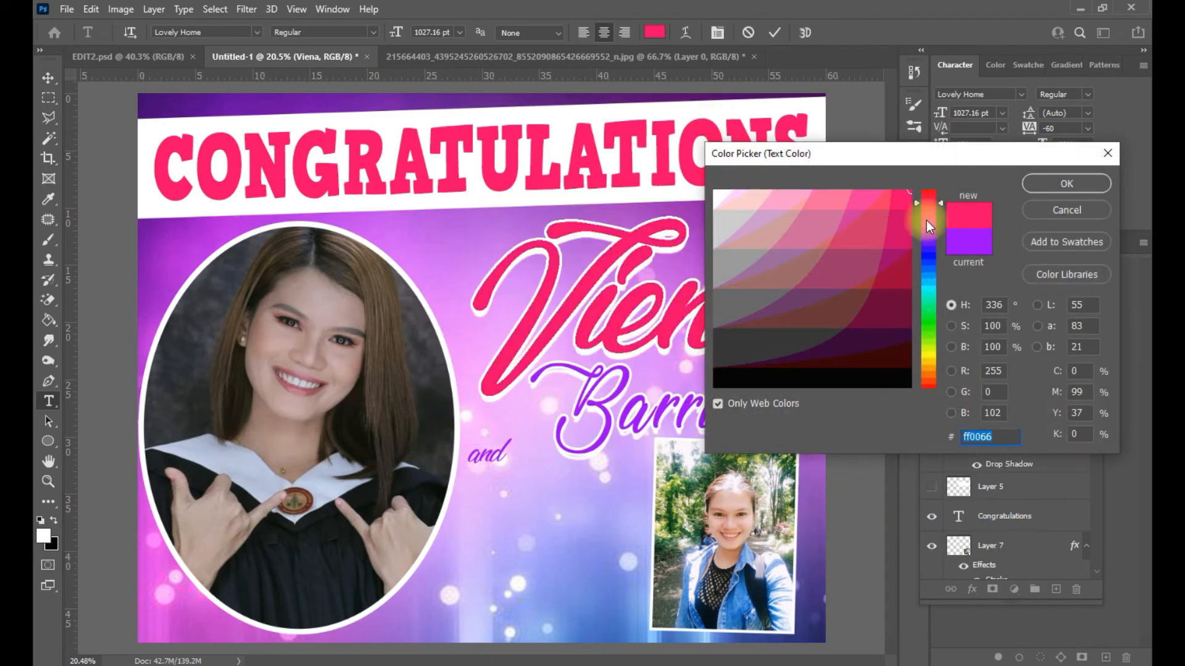
text(990033)
click(1052, 185)
drag(1035, 167, 1023, 402)
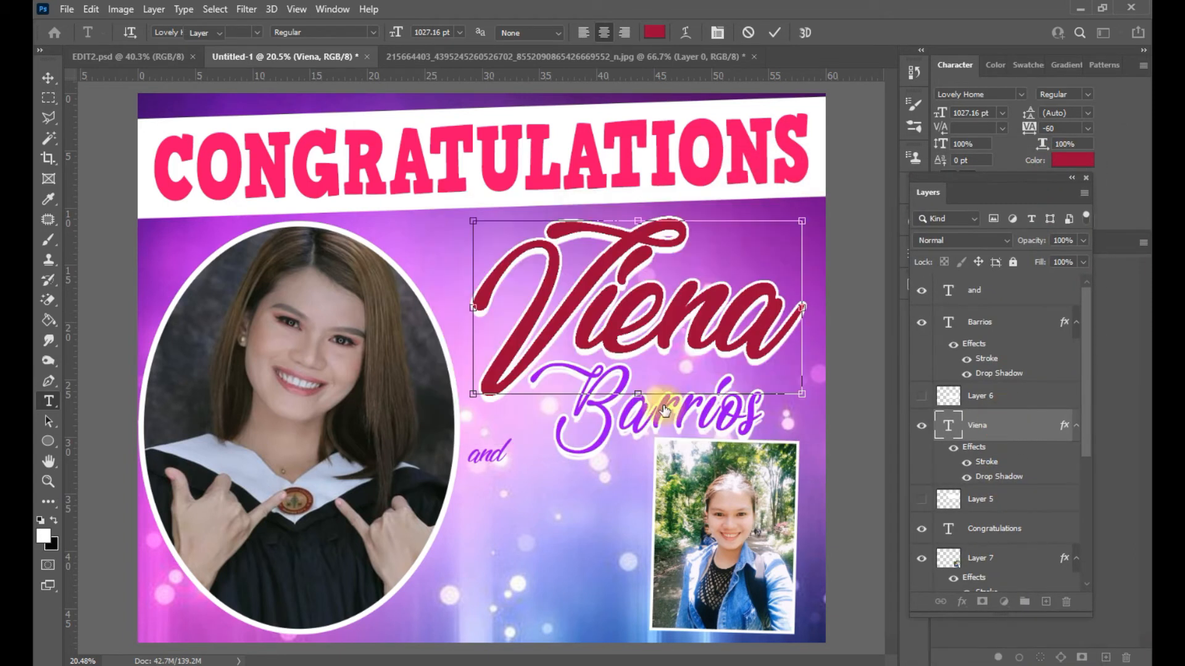
- Colour Barrios the same crimson as Viena and move 'and' down and right
click(675, 414)
click(1072, 159)
click(592, 284)
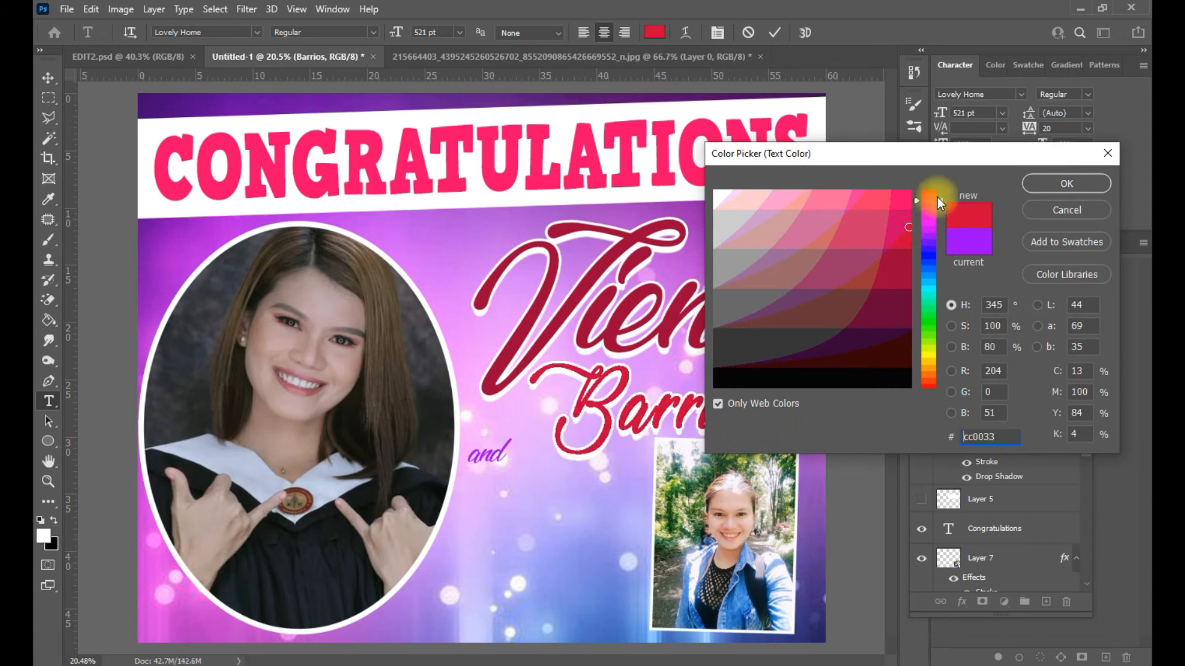
click(909, 196)
drag(934, 200, 929, 357)
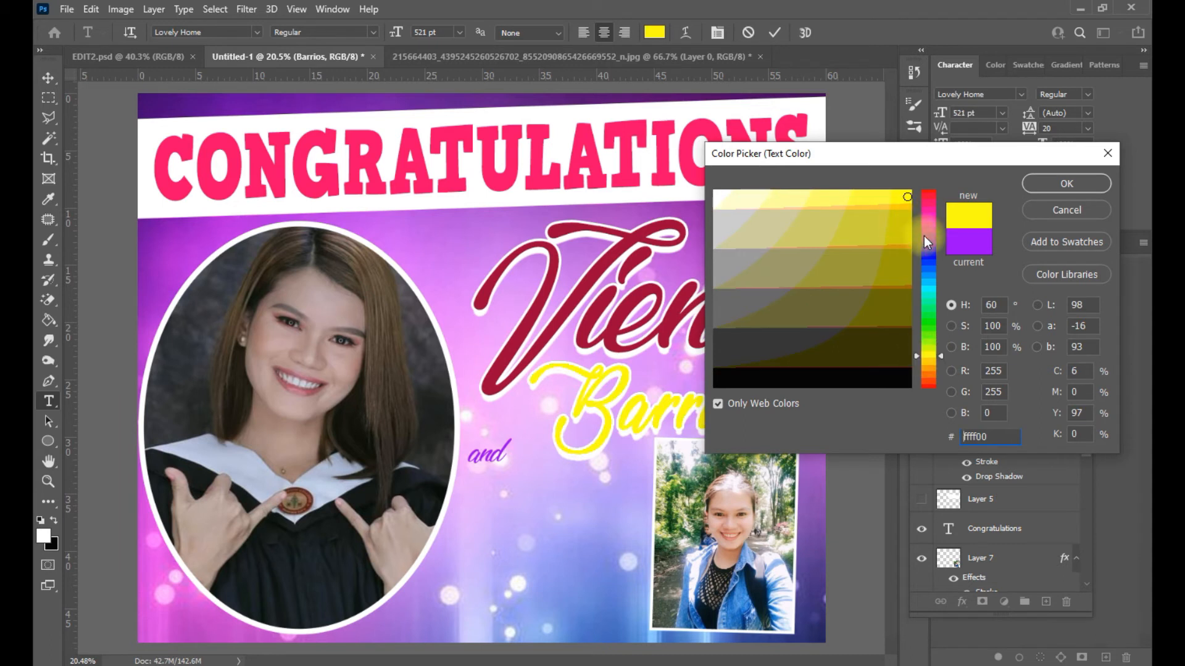
click(924, 378)
click(932, 200)
click(663, 321)
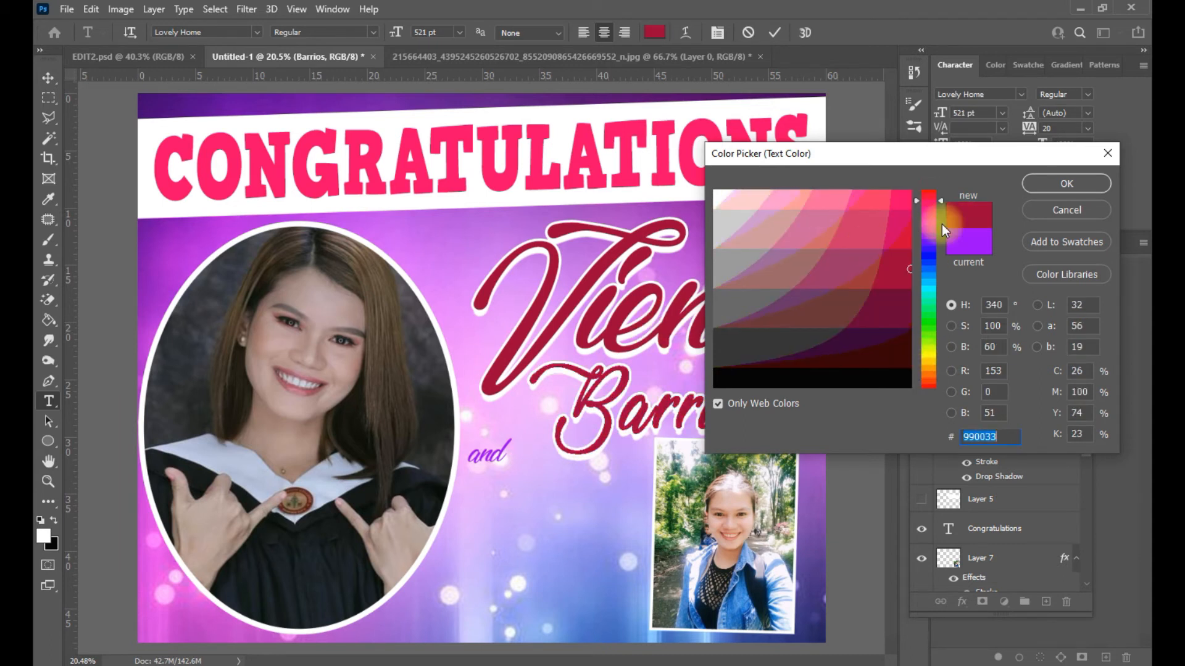
click(1062, 185)
key(ctrl+Return)
key(v)
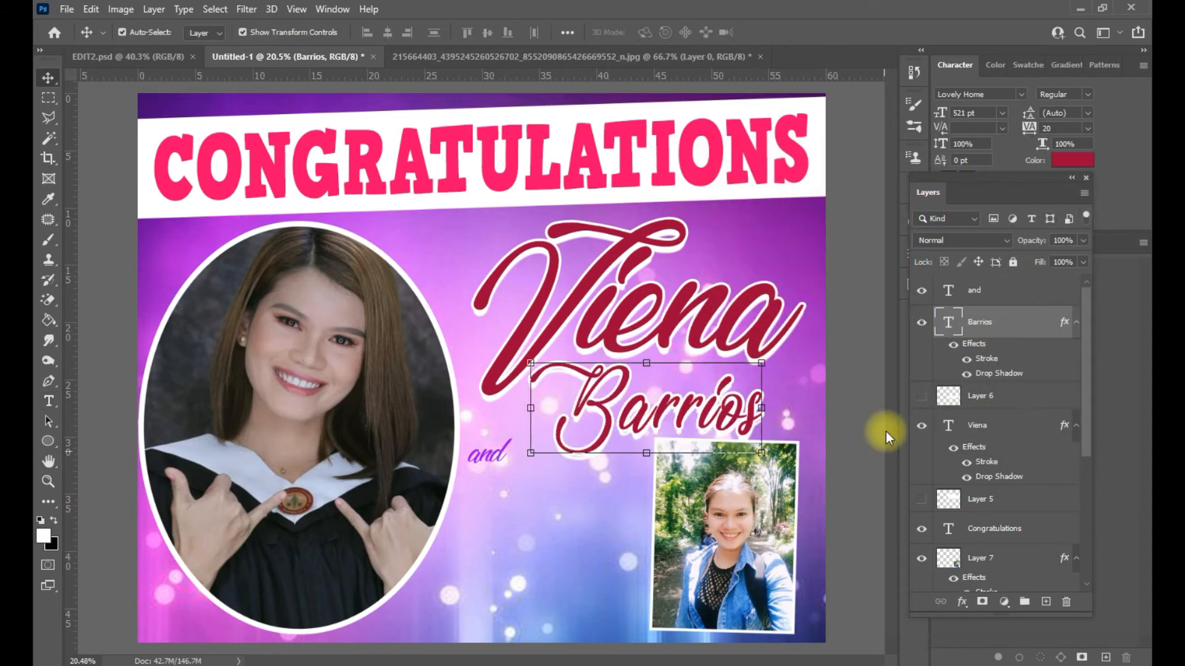
drag(498, 460, 612, 457)
- Rescale and reposition the 'and' text, then commit the transform
key(ctrl+a)
drag(502, 533, 491, 543)
drag(545, 504, 555, 525)
double_click(517, 481)
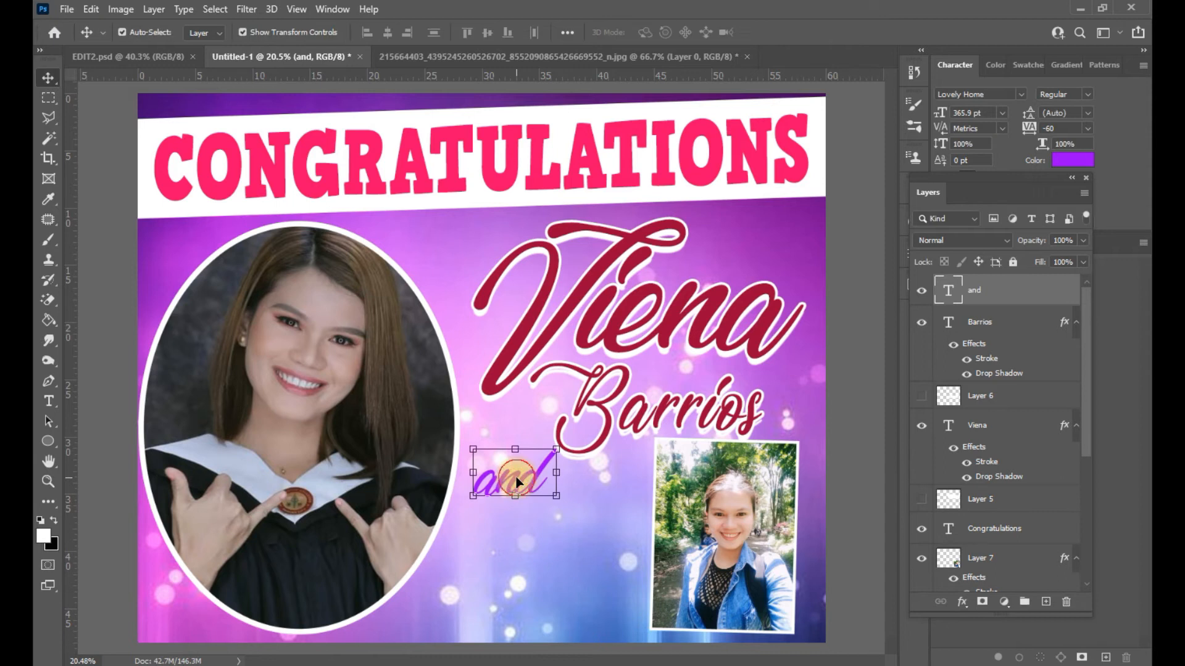
- Replace 'and' with '&' and set it in Goudy Stout
double_click(517, 482)
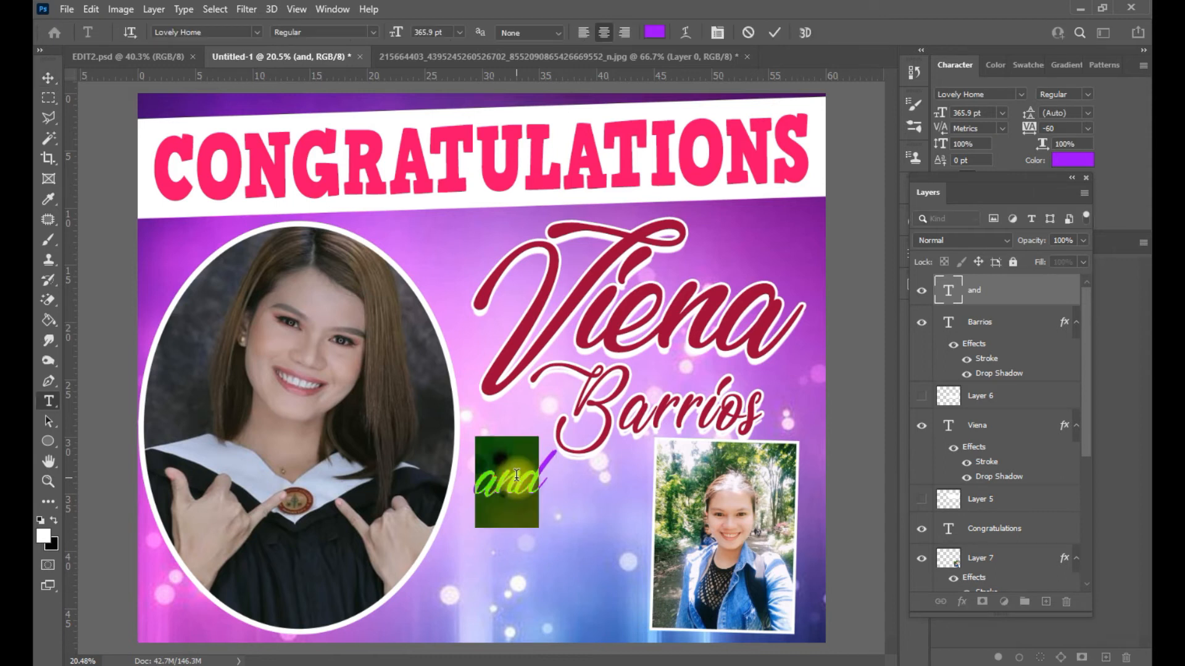
text(&)
key(ctrl+a)
click(1022, 93)
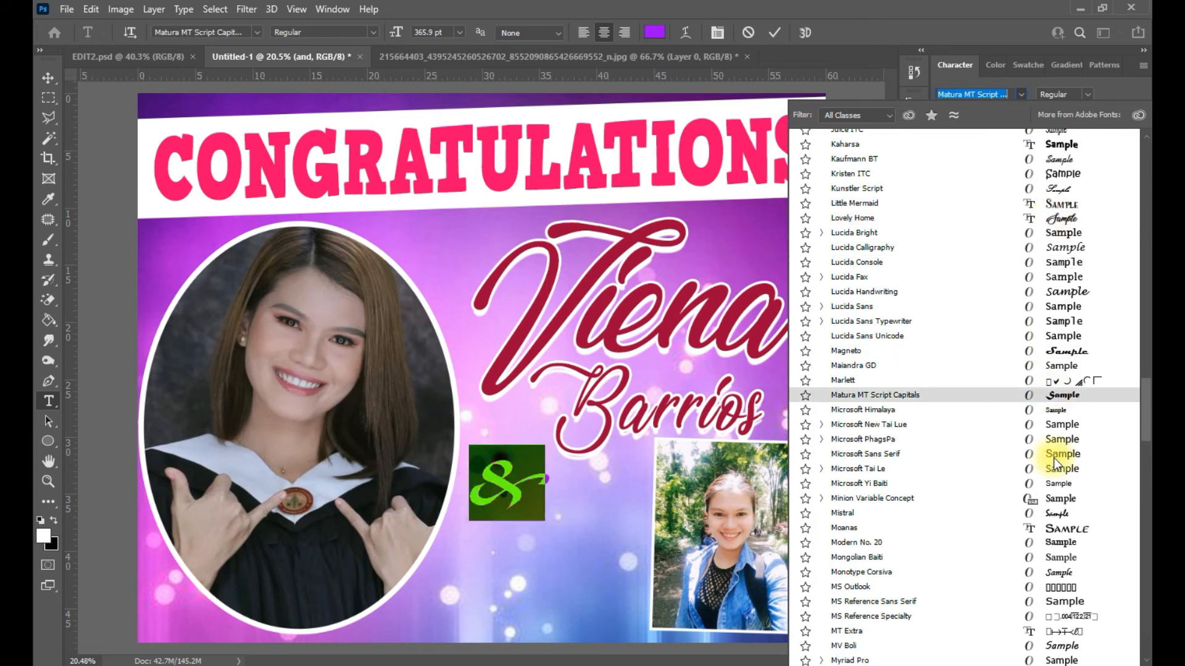
scroll(1087, 191, up, 9)
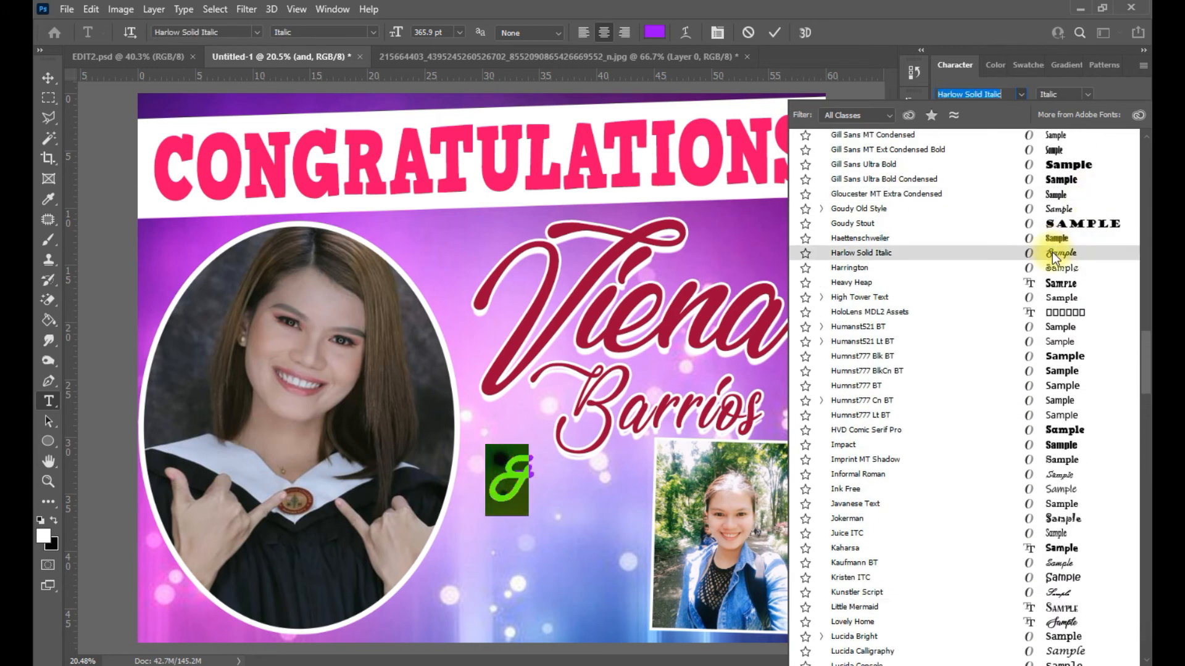
click(1108, 226)
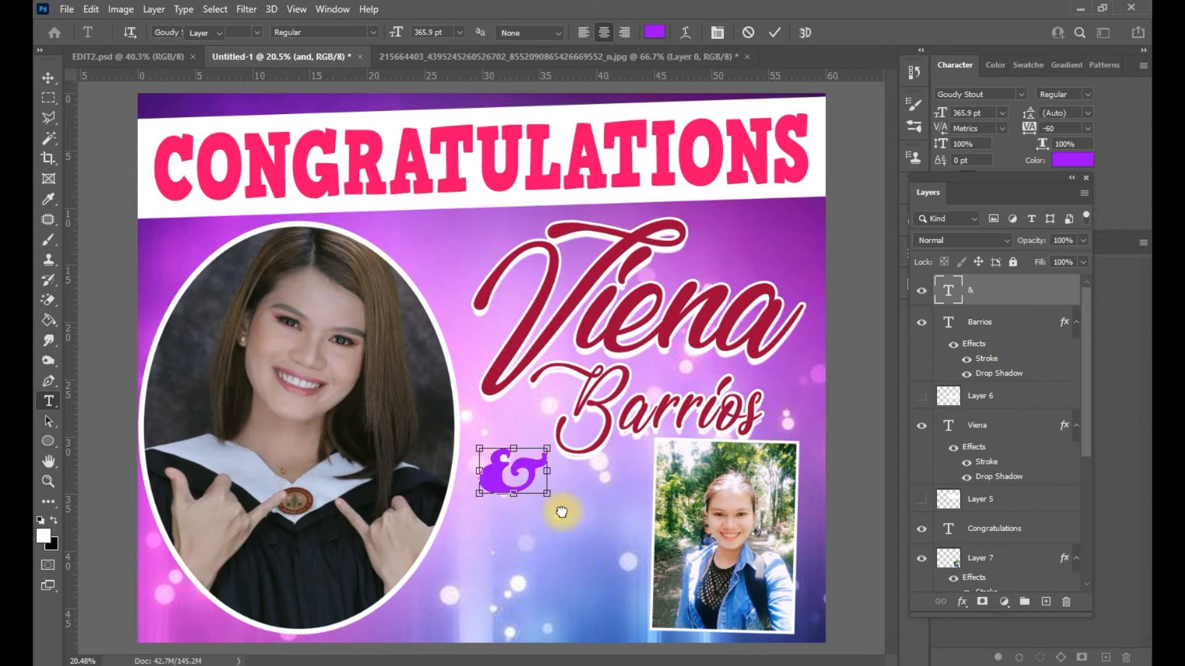
- Paste the Barrios stroke and drop shadow layer style onto the ampersand
click(1071, 161)
click(581, 294)
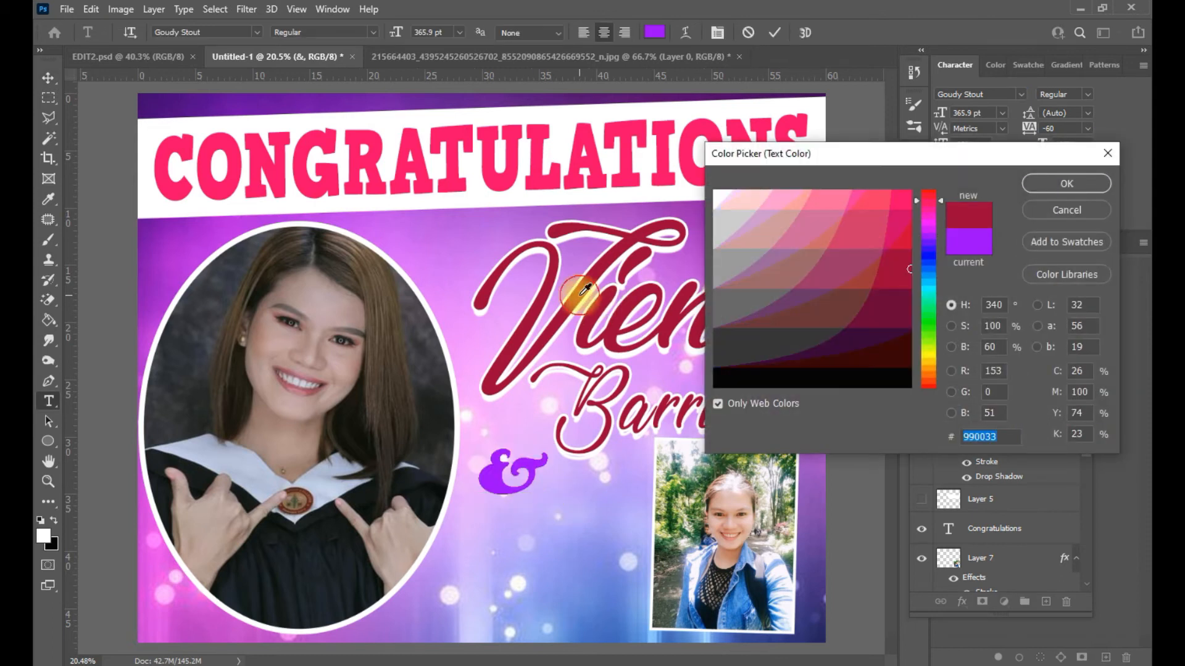
click(687, 164)
click(1042, 209)
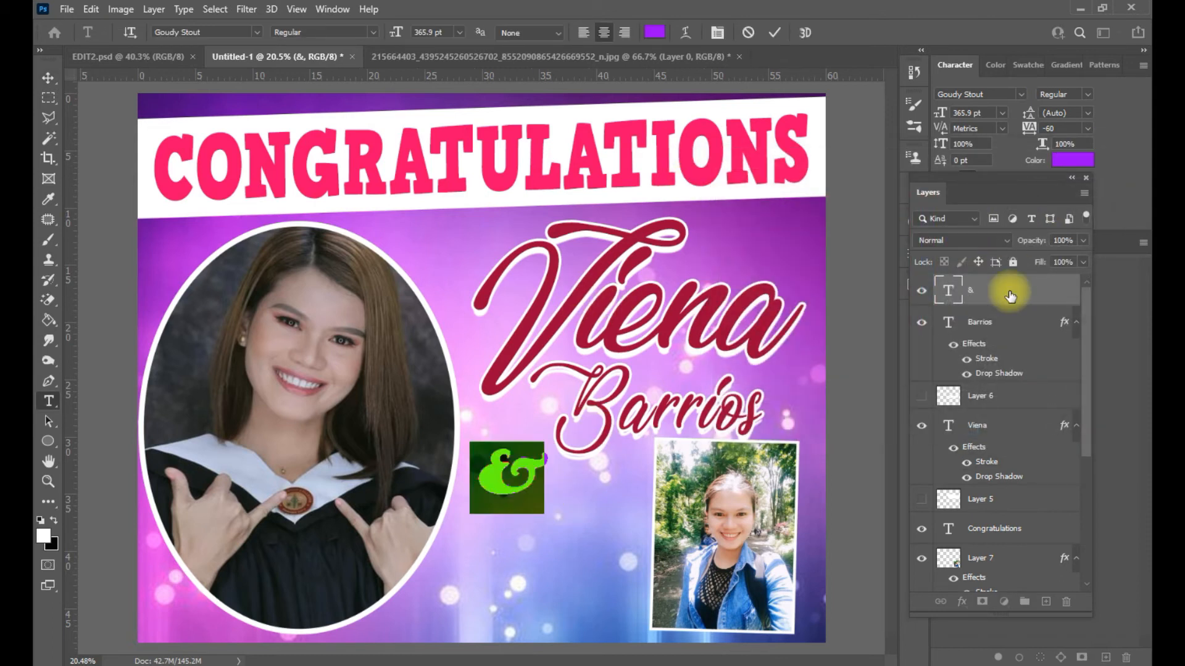
click(1009, 293)
key(v)
right_click(1009, 292)
click(840, 530)
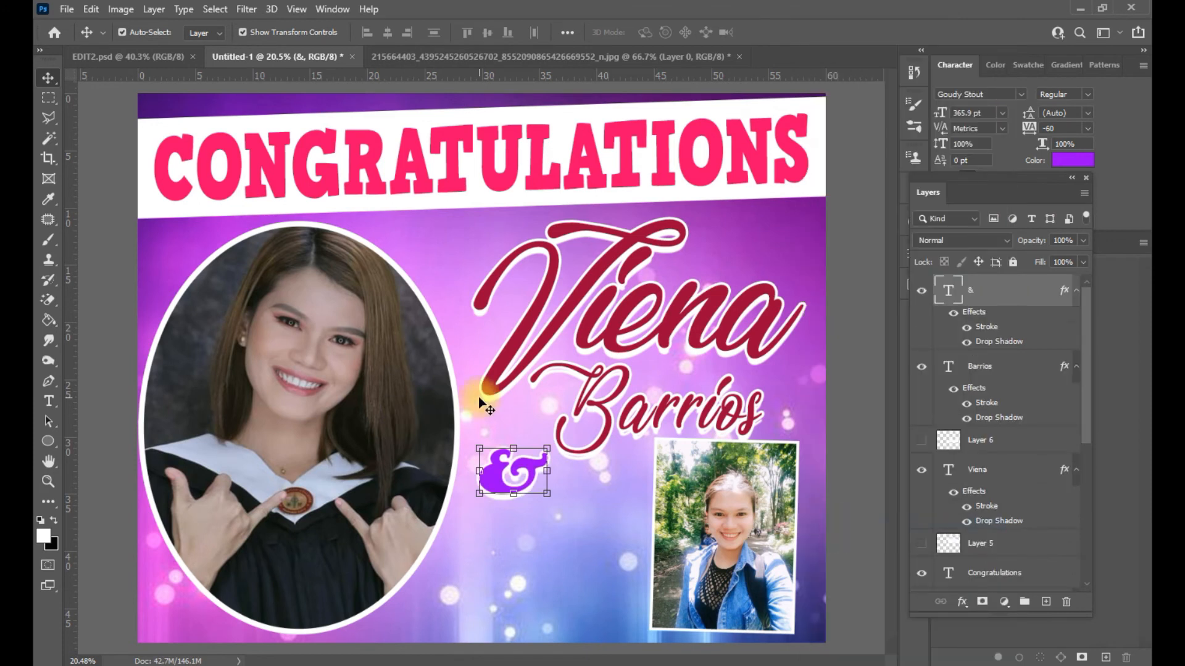
- Colour the ampersand dark red 990033, then duplicate the Barrios text downward
double_click(512, 472)
click(1071, 160)
click(603, 262)
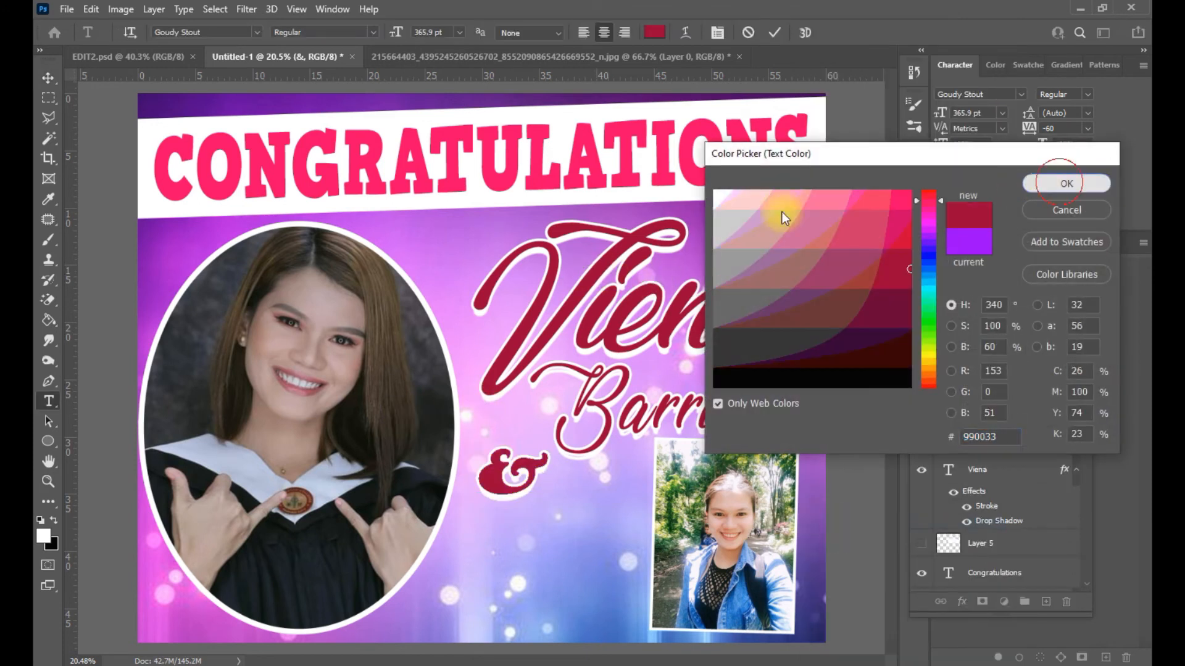
click(1066, 183)
click(48, 77)
click(516, 474)
drag(650, 409, 547, 558)
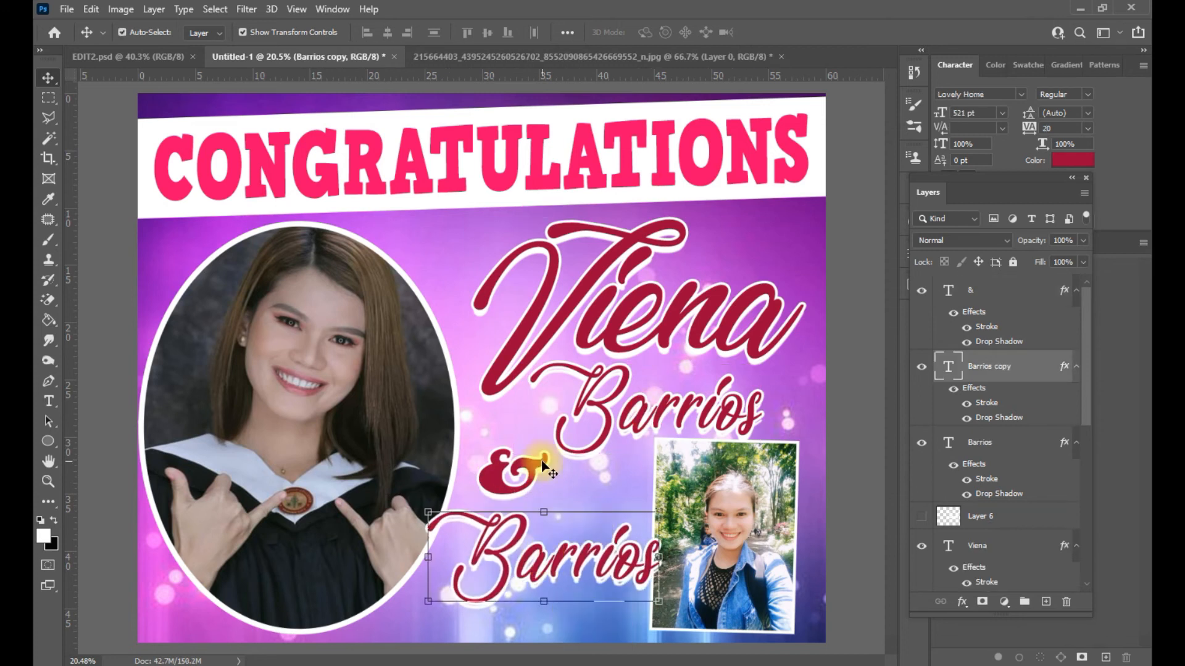
- Nudge the inset photo right and down and shrink it to about 93%
drag(778, 507, 805, 518)
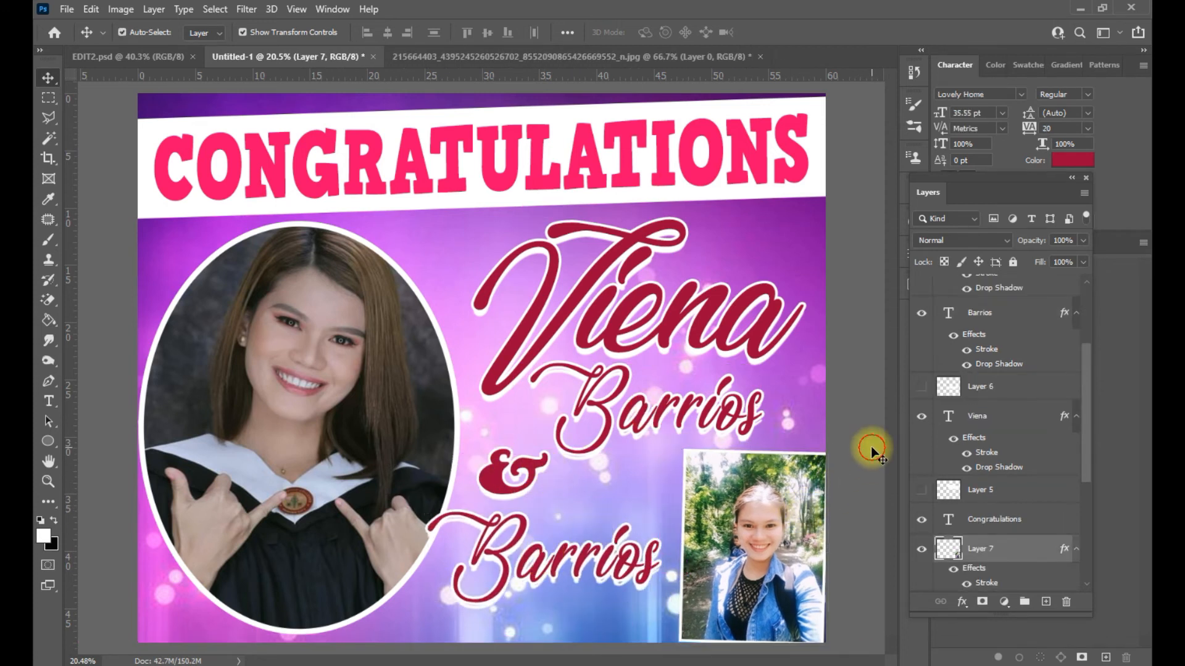
drag(831, 556, 763, 556)
key(Return)
- Retype the Barrios copy as 'Happy' and try the Vivaldi font
key(t)
click(535, 554)
key(ctrl+a)
text(JH)
key(BackSpace)
key(Caps_Lock)
text(appy)
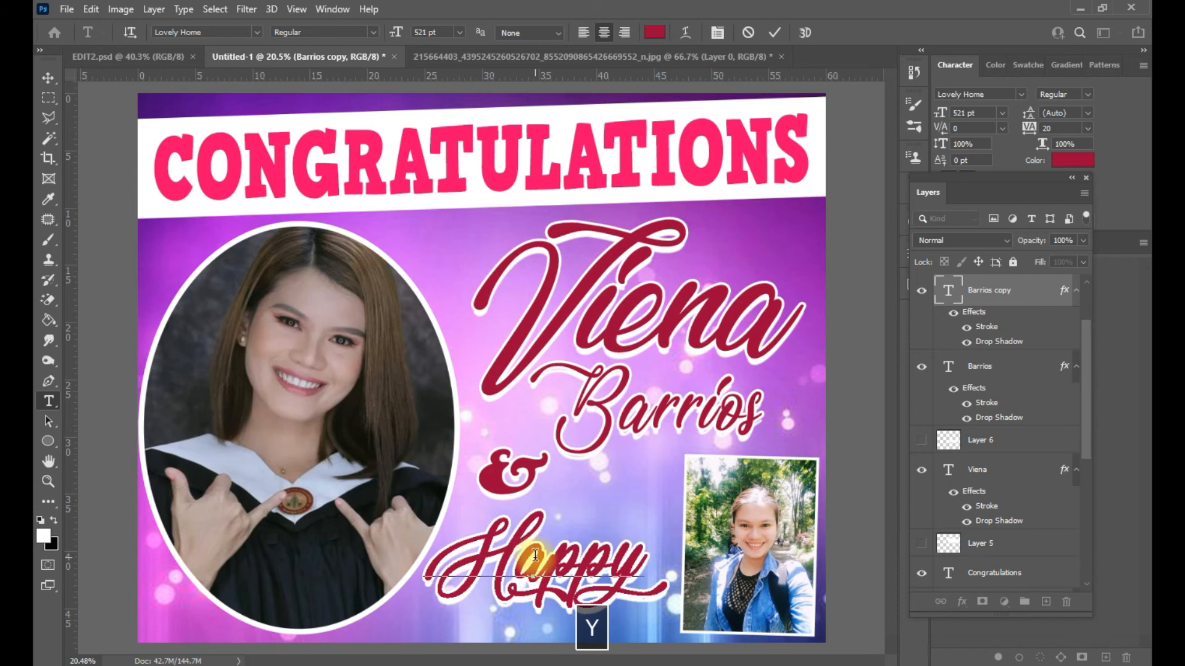
key(ctrl+a)
click(1021, 94)
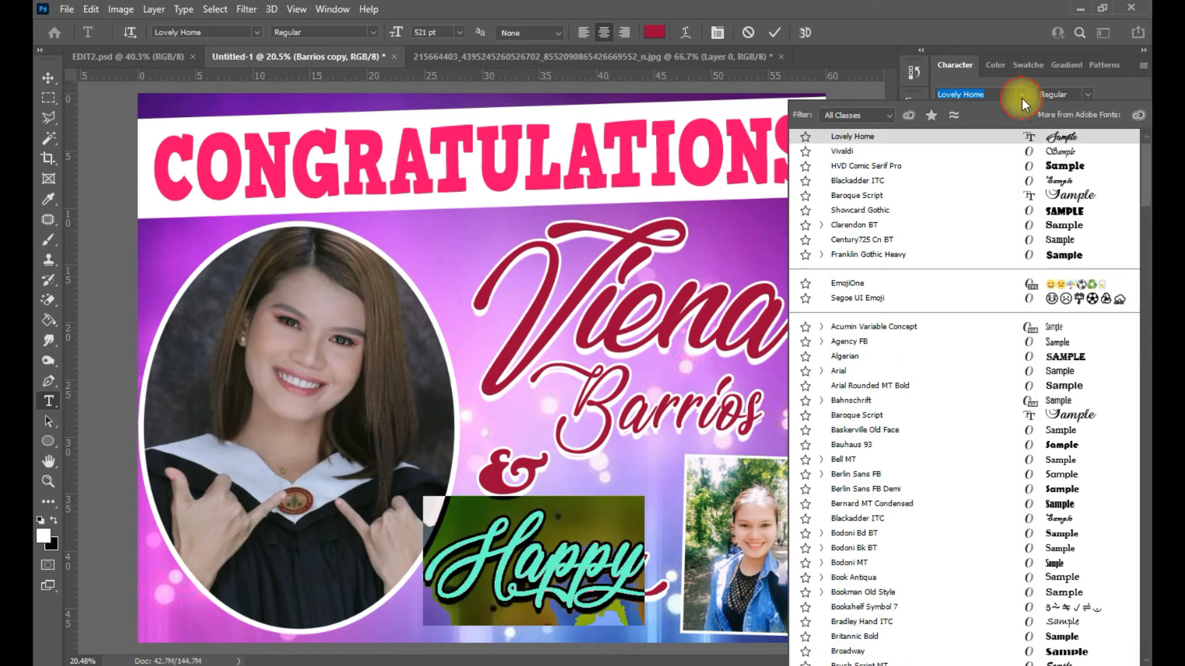
click(1058, 151)
key(ctrl+Return)
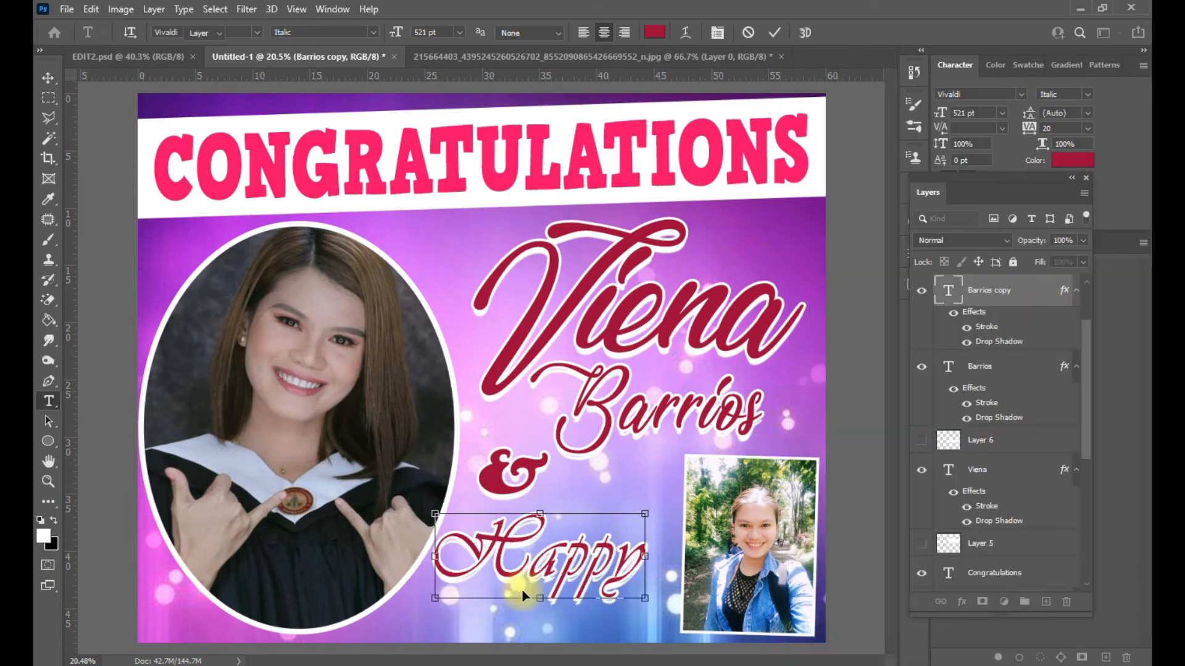
- Scale 'Happy' down to about 89% and review its stroke settings
key(ctrl+t)
drag(449, 593, 473, 583)
key(Return)
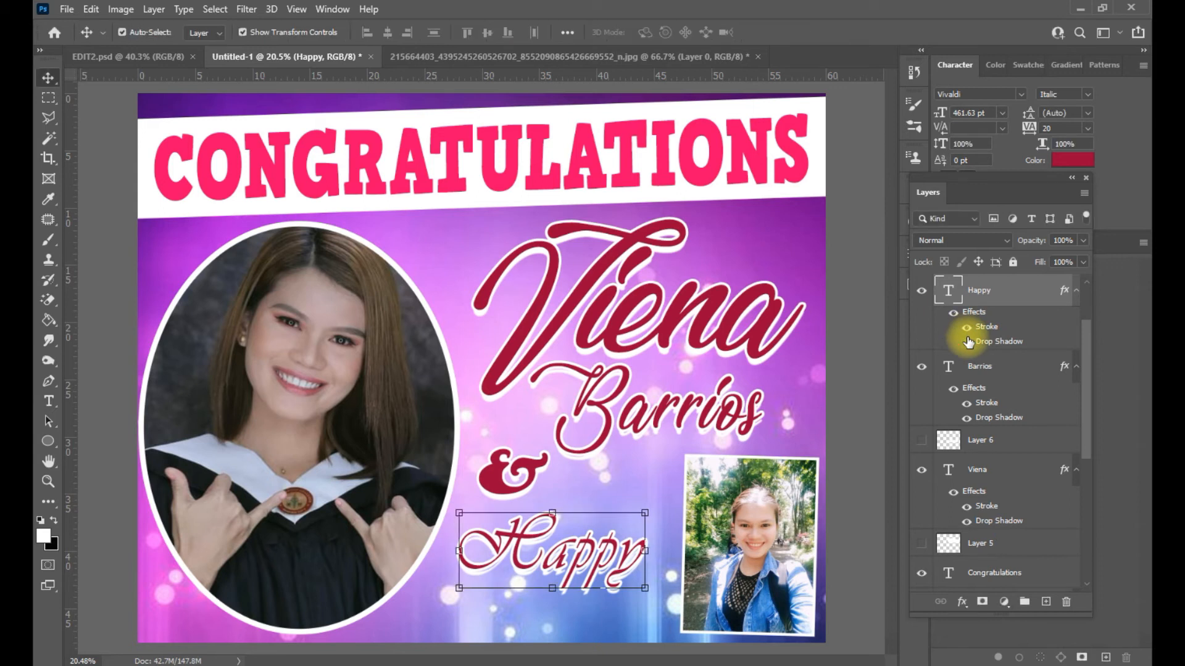
double_click(989, 328)
drag(815, 295, 962, 295)
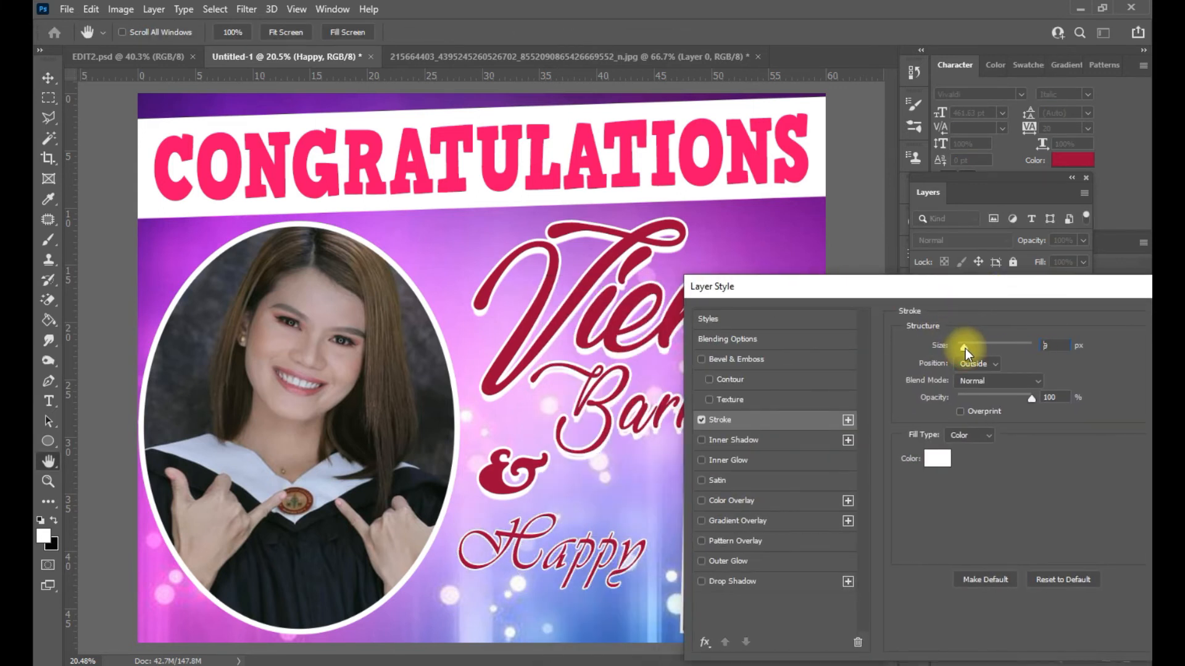
click(1059, 342)
- Set 'Happy' in HVD Comic Serif Pro at 416 pt, narrowed to about 83% width
double_click(632, 570)
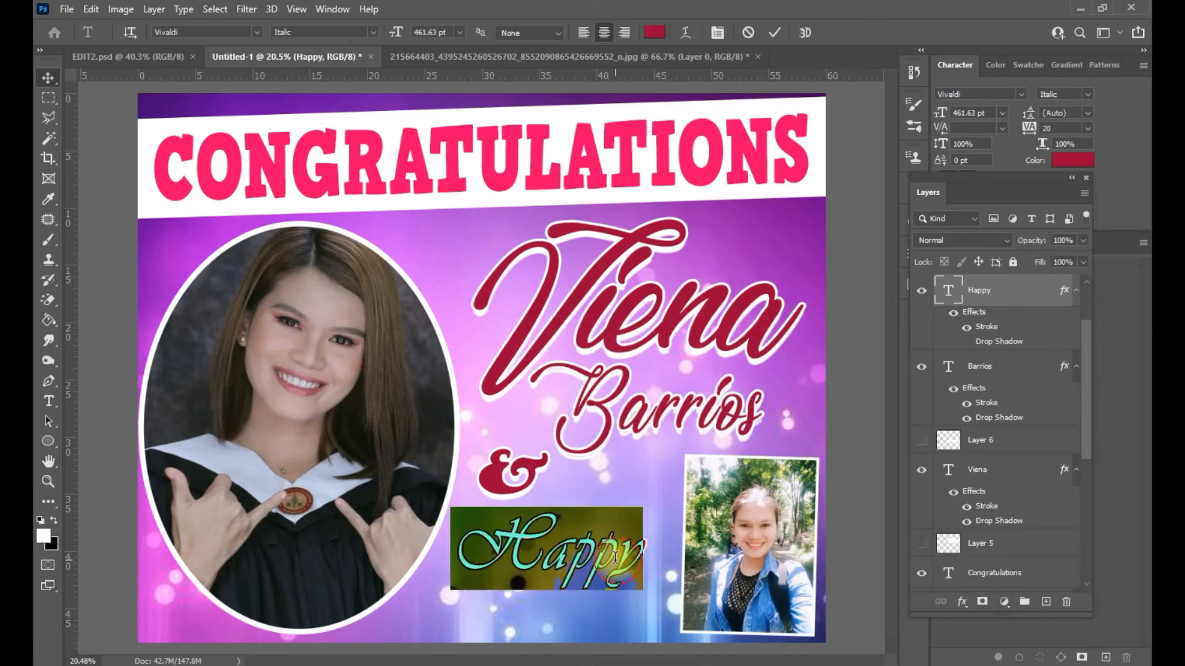
drag(937, 185, 927, 235)
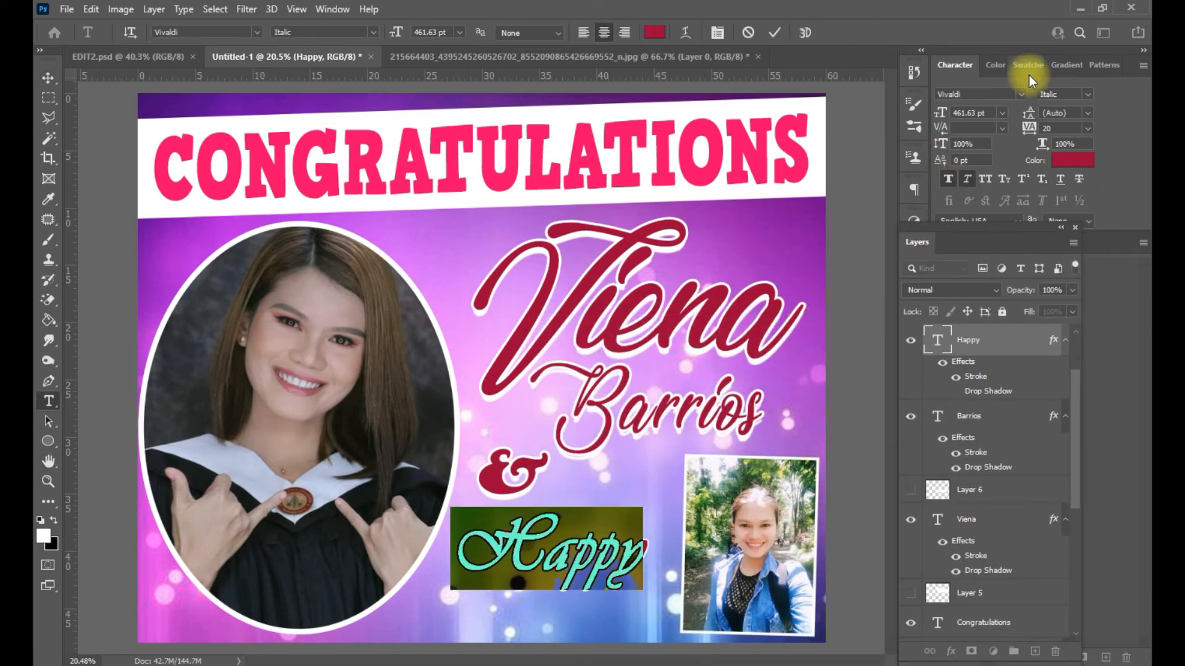
click(1019, 95)
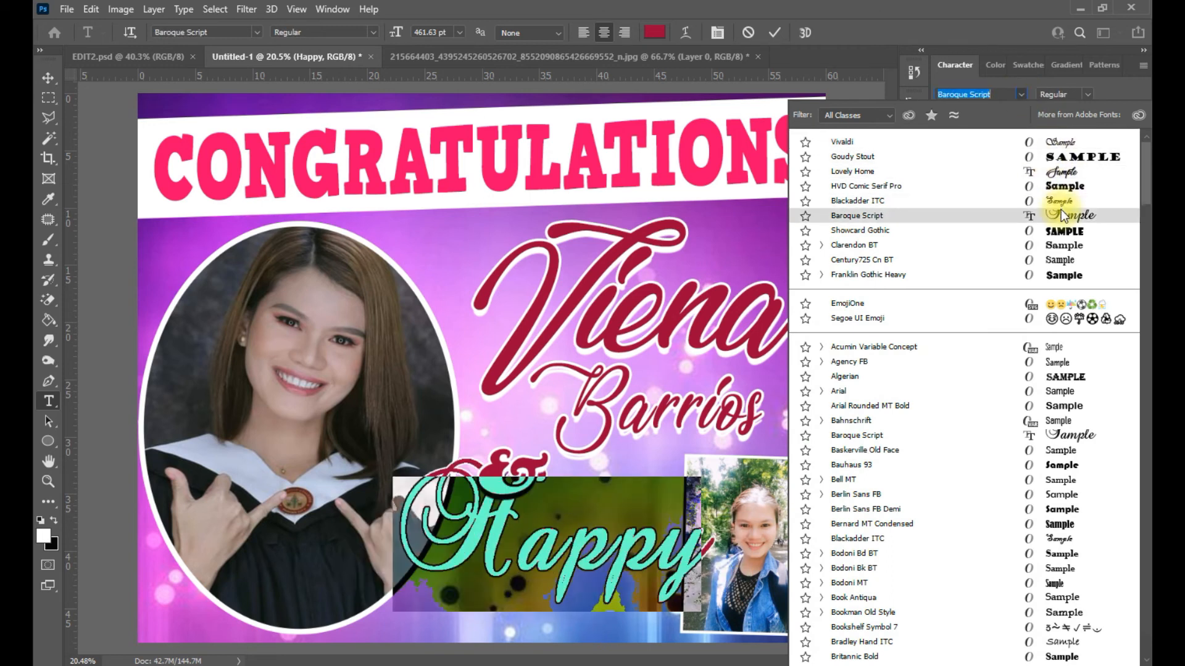
click(1058, 187)
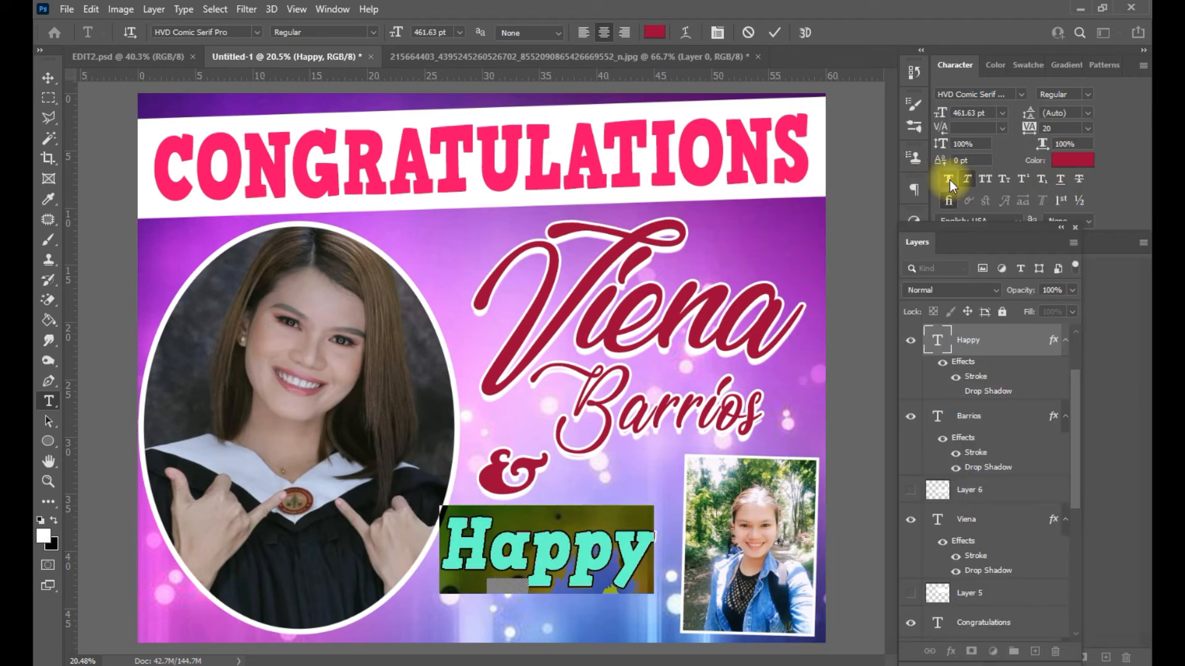
drag(937, 116, 910, 120)
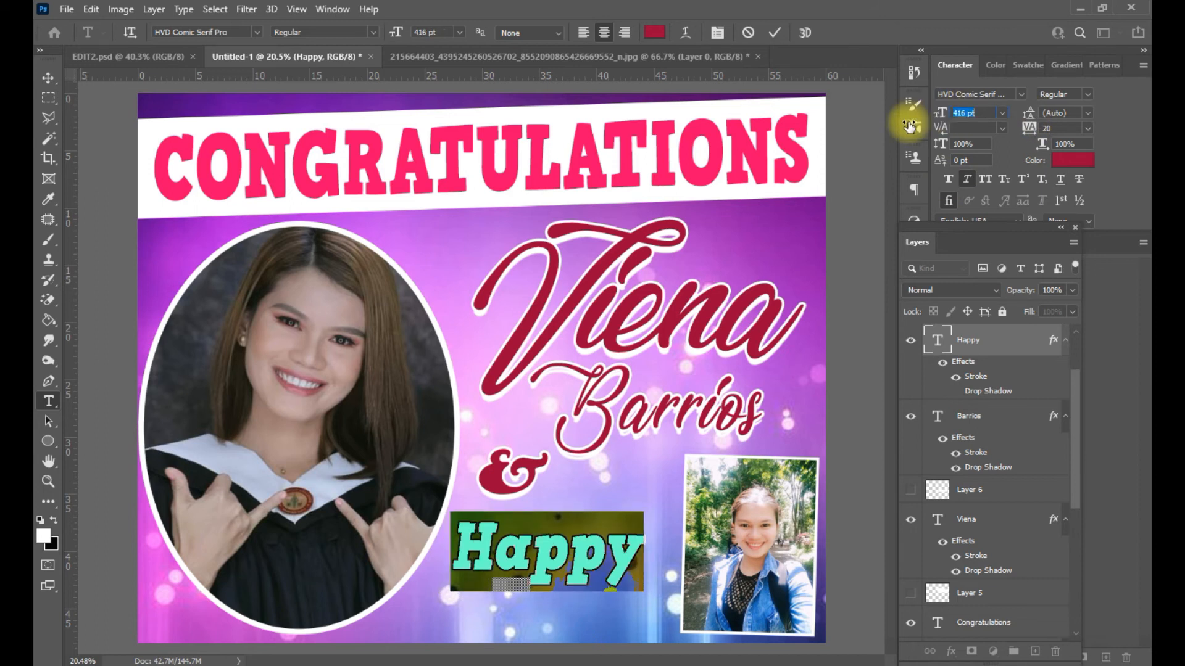
click(992, 335)
key(v)
drag(645, 587, 611, 584)
key(Return)
- Duplicate 'Happy', retype the copy as 'Birthday', and place it just below
key(ctrl+j)
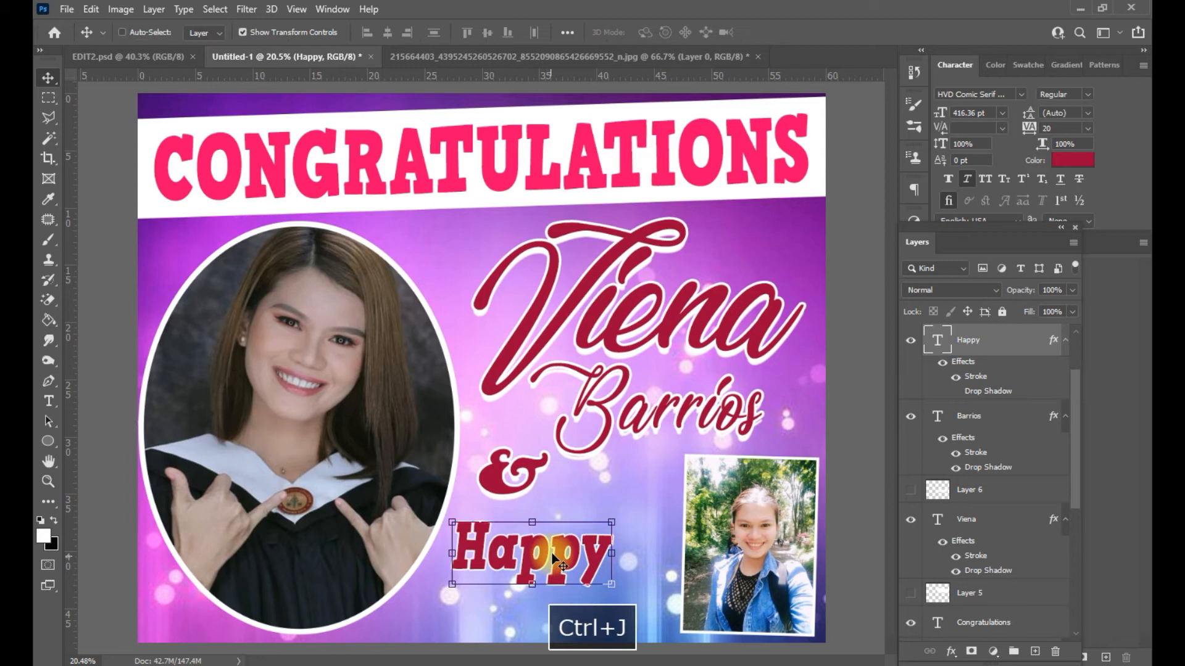
drag(554, 555, 535, 612)
double_click(535, 612)
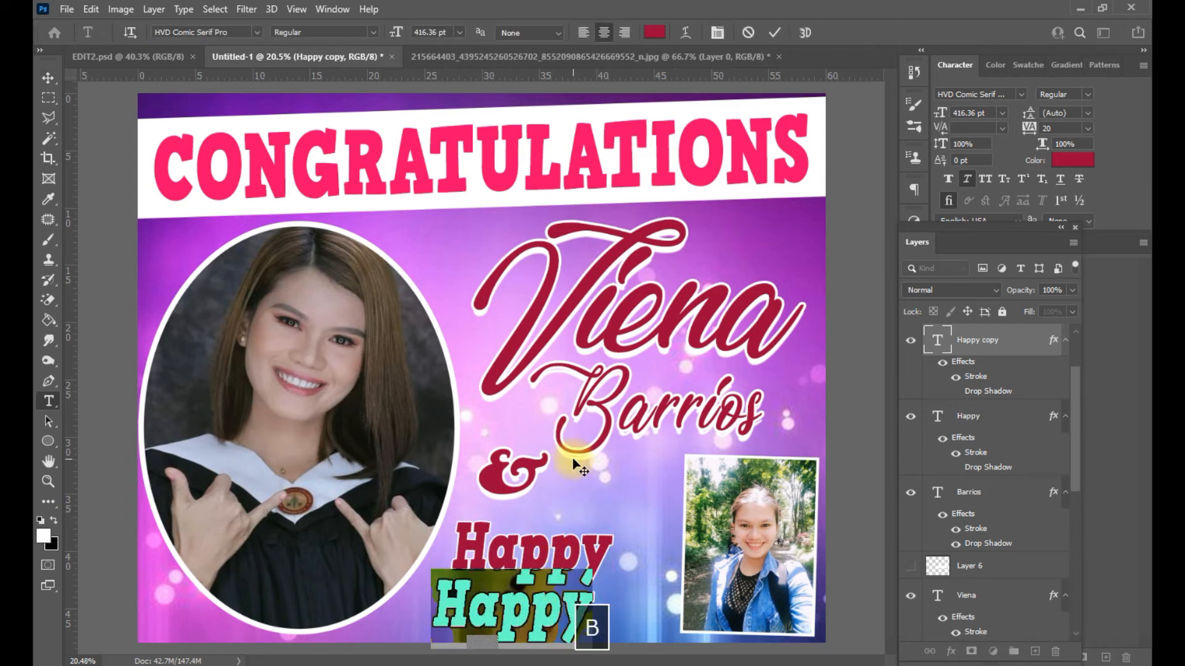
text(Birthday)
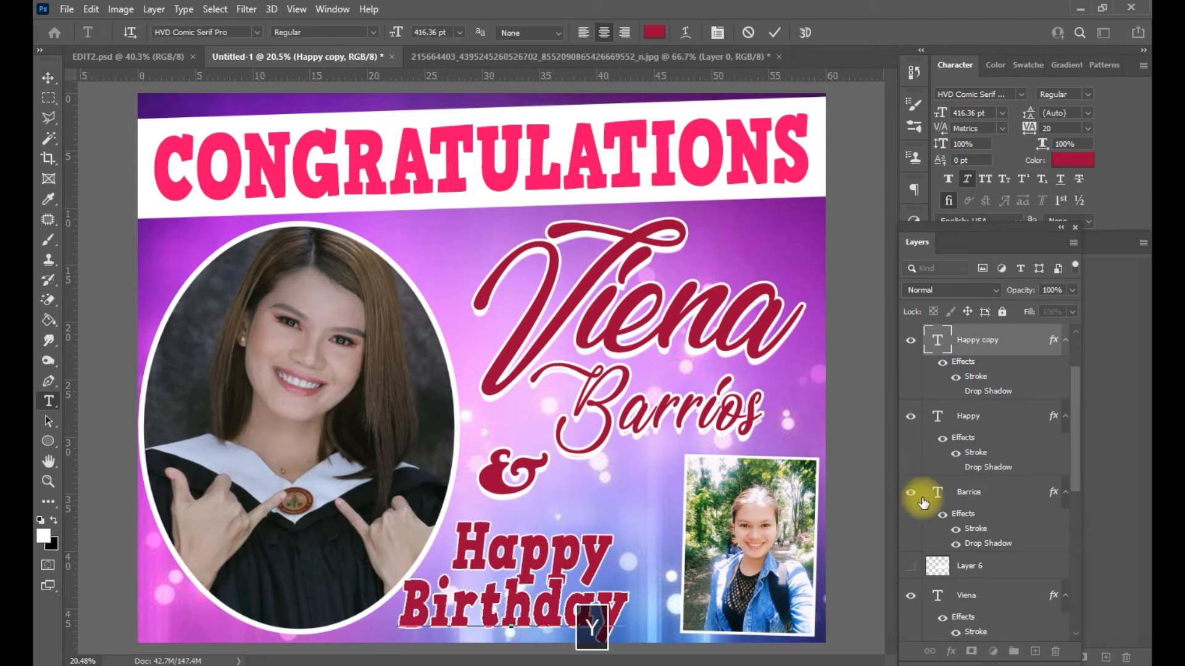
key(ctrl+Return)
drag(527, 549, 538, 527)
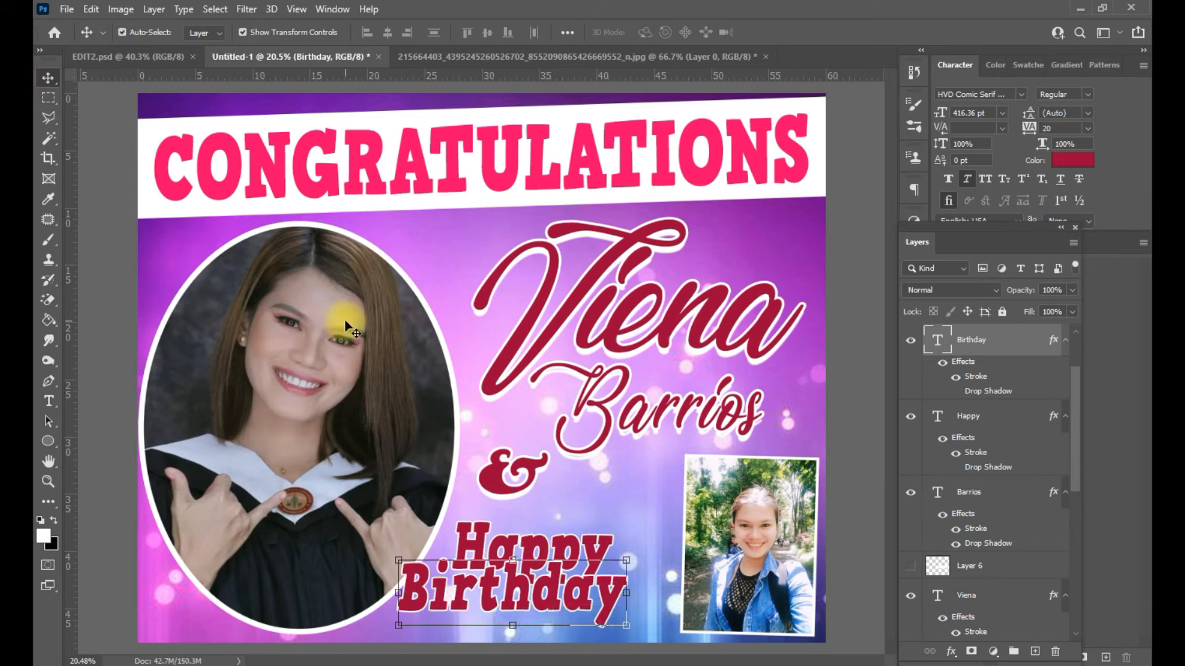
click(346, 323)
scroll(972, 503, down, 3)
shift+click(975, 517)
drag(318, 381, 290, 382)
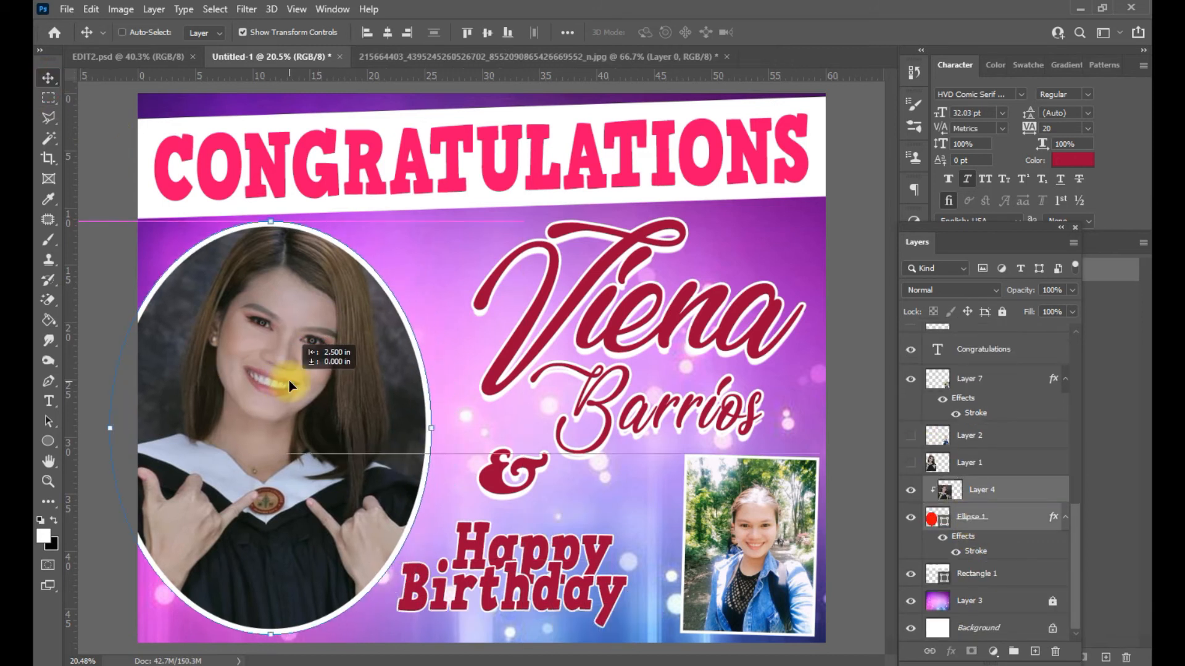
click(850, 417)
drag(690, 326, 654, 320)
click(831, 405)
drag(742, 416, 733, 412)
drag(512, 472, 496, 444)
drag(749, 543, 737, 531)
click(855, 408)
drag(593, 545, 570, 518)
drag(573, 595, 573, 612)
- Duplicate 'Happy' to its right and retype it as '26th' with superscript 'th'
click(584, 543)
key(ctrl+j)
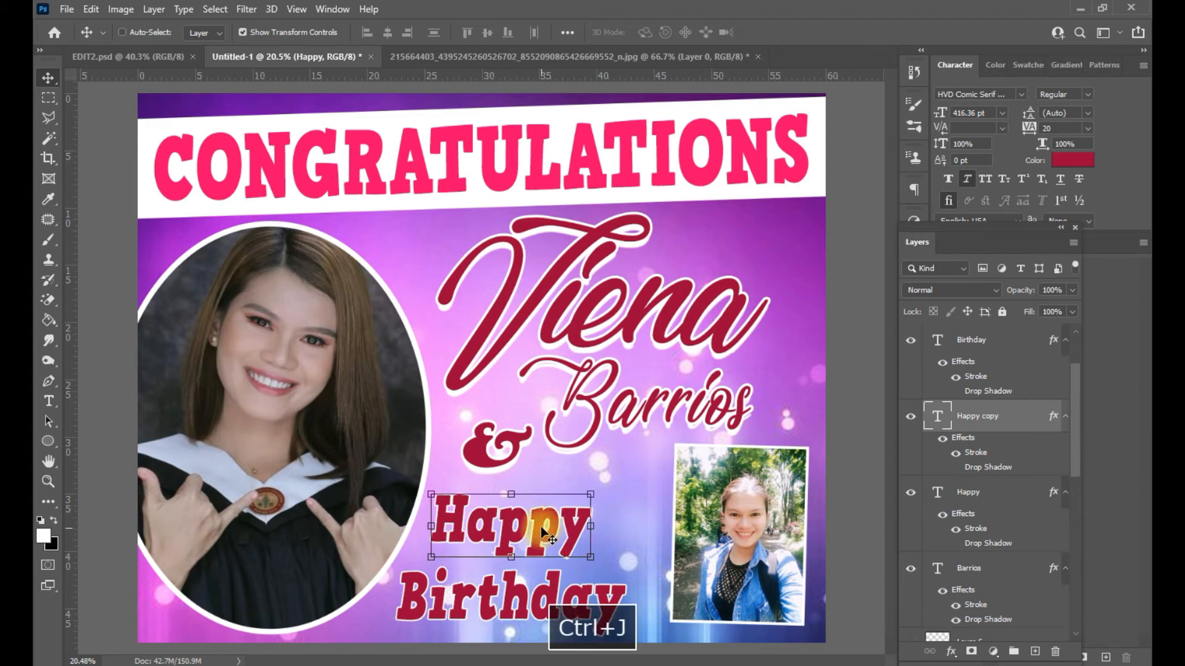
drag(541, 527, 657, 527)
double_click(657, 527)
text(23)
key(BackSpace)
text(6th)
drag(719, 522, 628, 528)
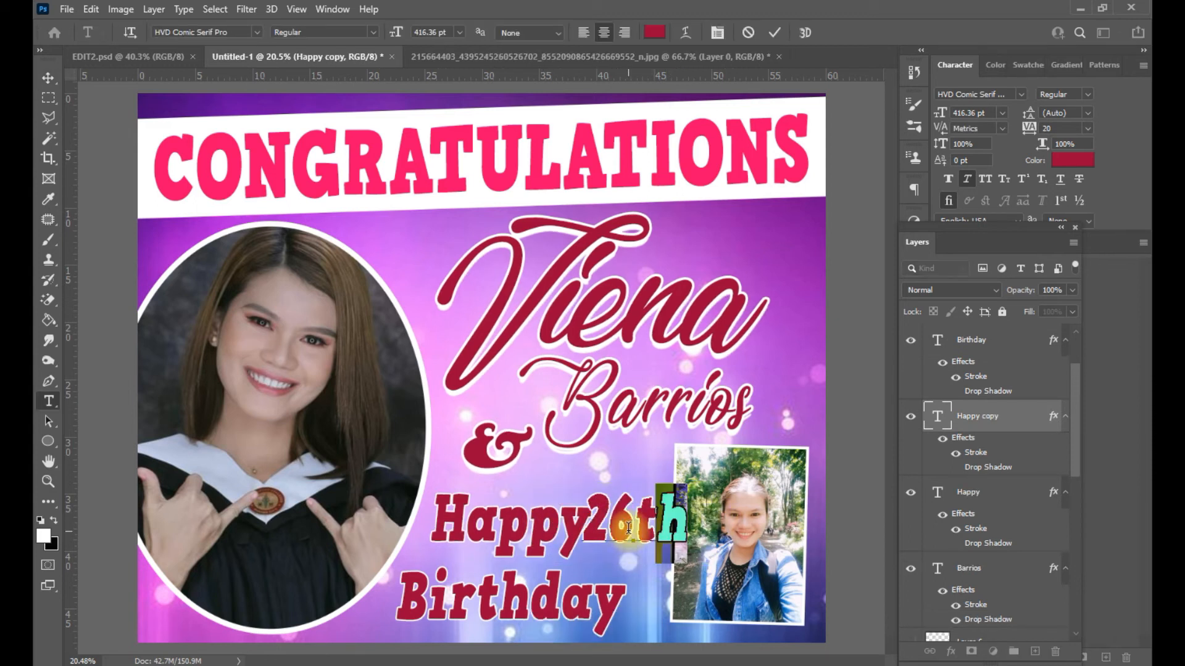
click(1023, 183)
click(981, 339)
- Place '26th' beside 'Happy', enlarged to 128%, and nudge the inset photo
key(v)
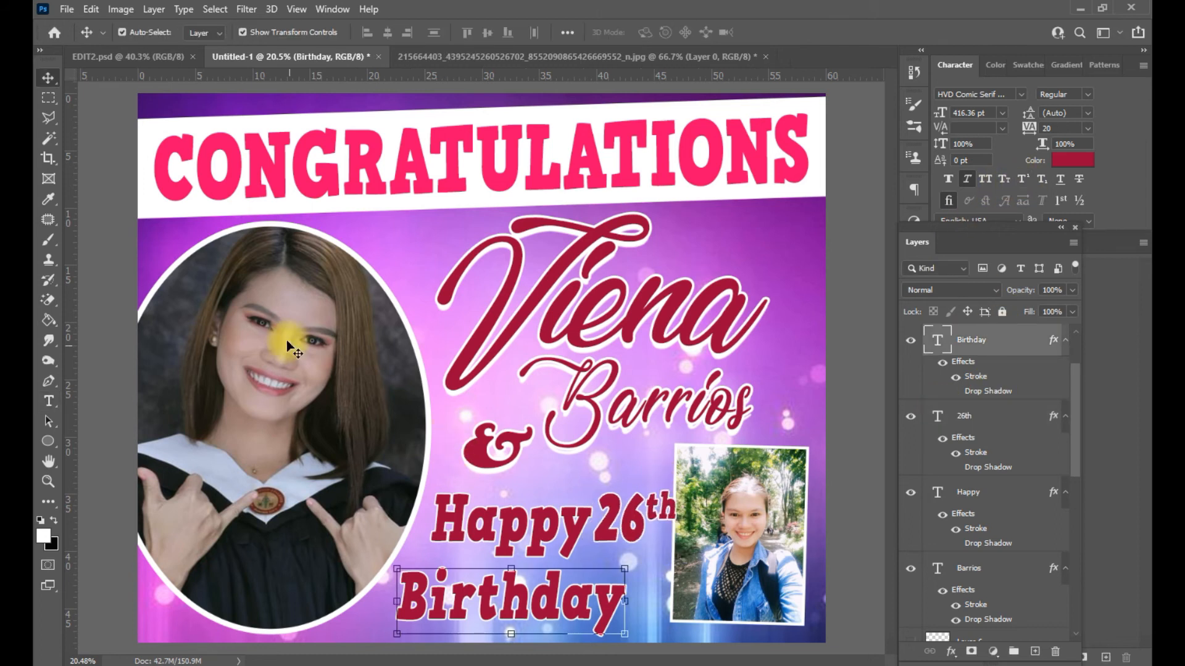
drag(740, 511, 749, 522)
drag(640, 506, 698, 529)
drag(657, 531, 656, 521)
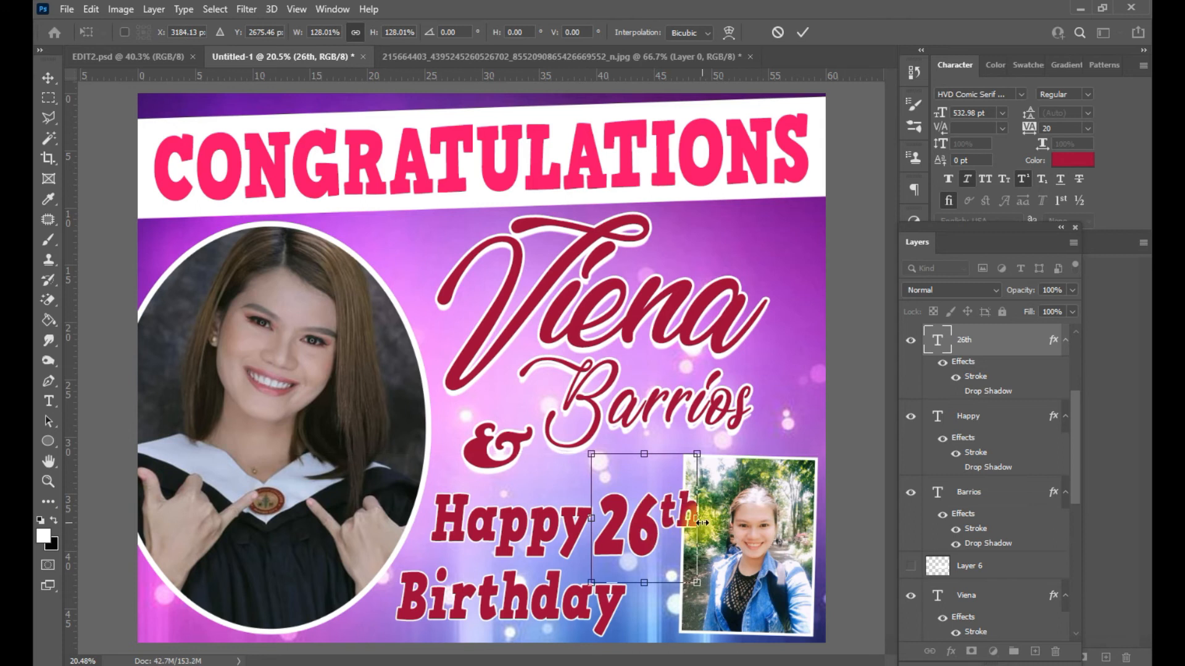
key(Return)
click(760, 533)
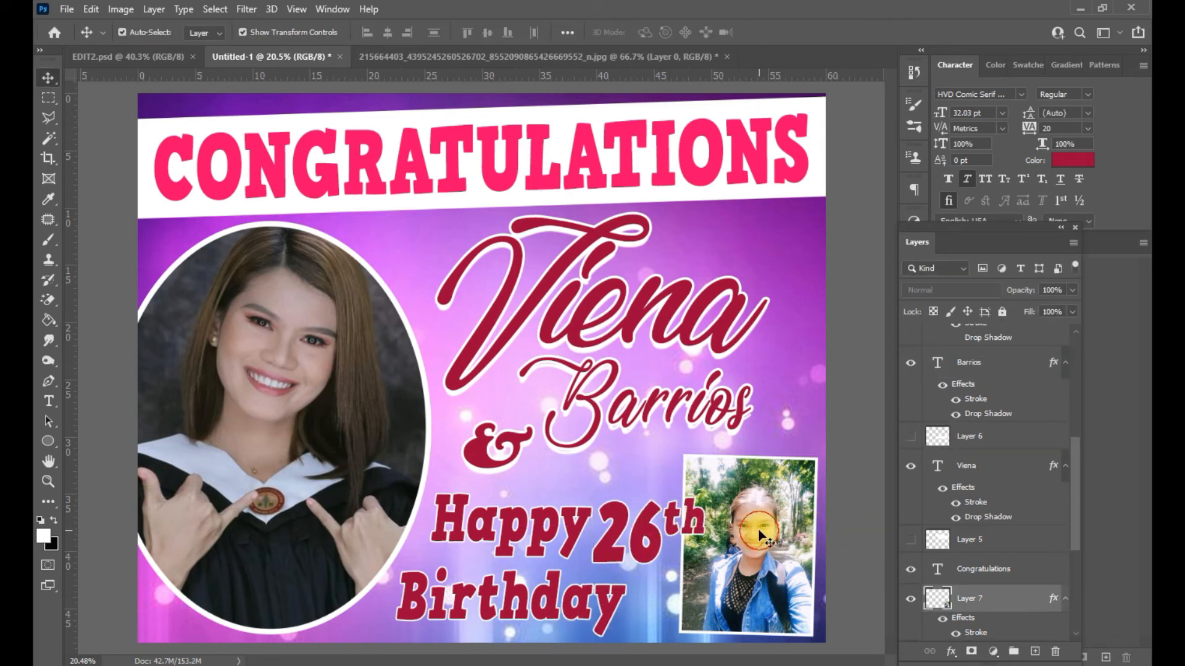
click(872, 537)
key(ctrl+minus)
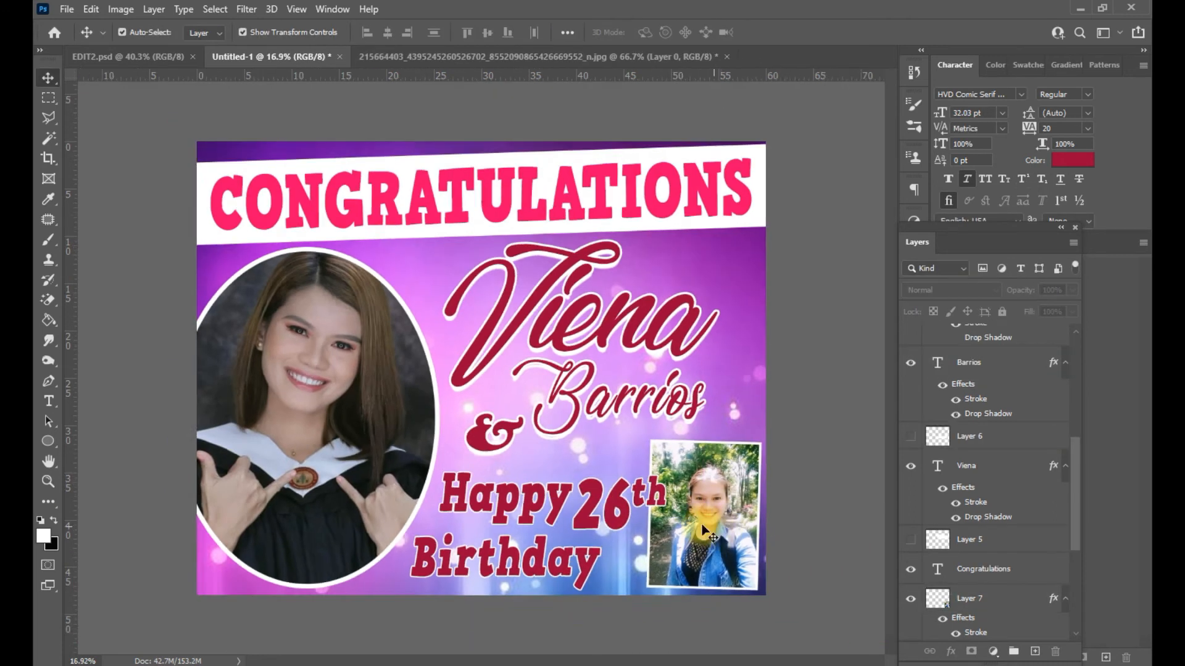
scroll(601, 496, up, 3)
click(616, 524)
drag(616, 524, 639, 487)
double_click(649, 491)
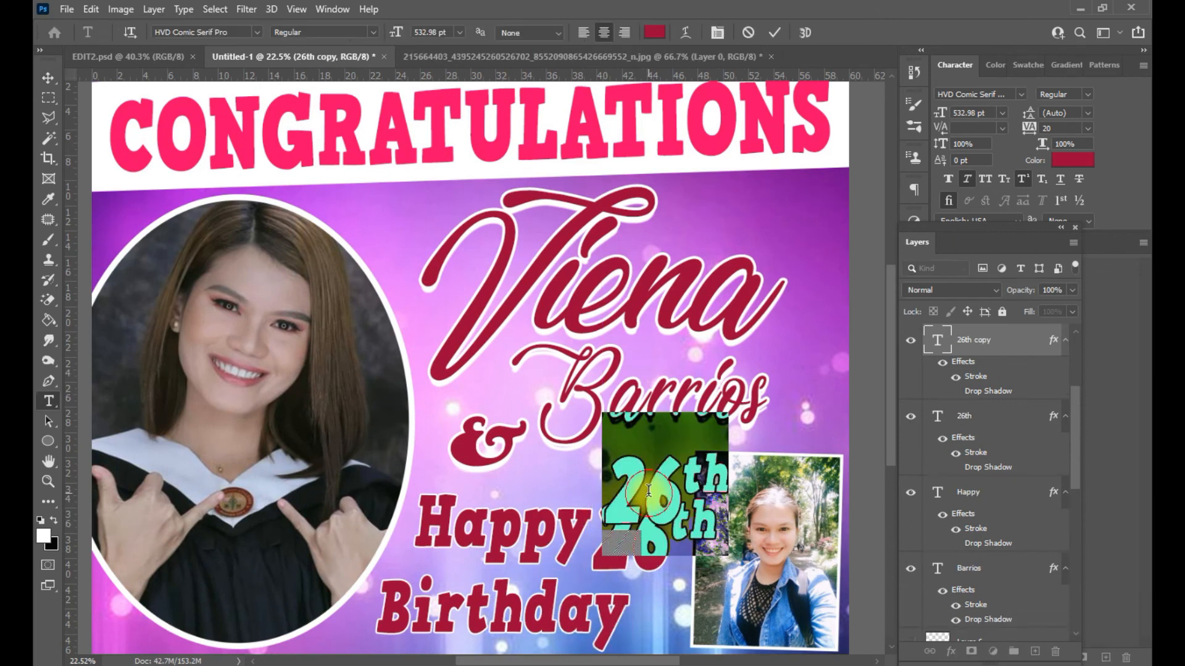
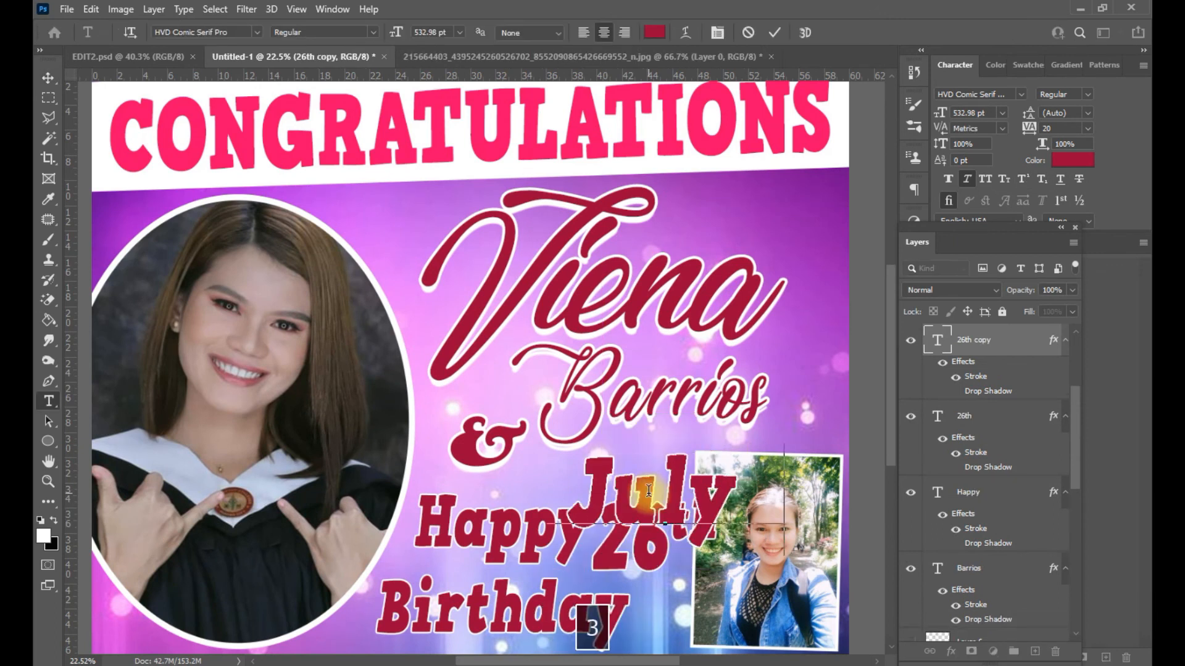
key(ctrl+a)
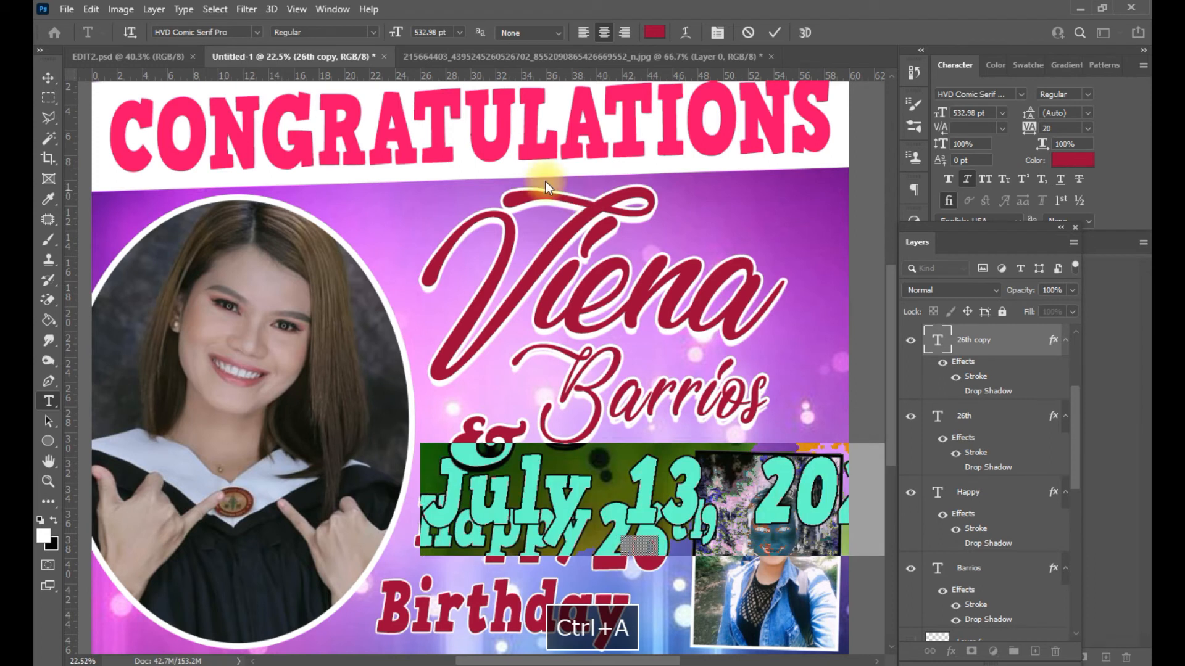
click(425, 32)
text(118)
key(Return)
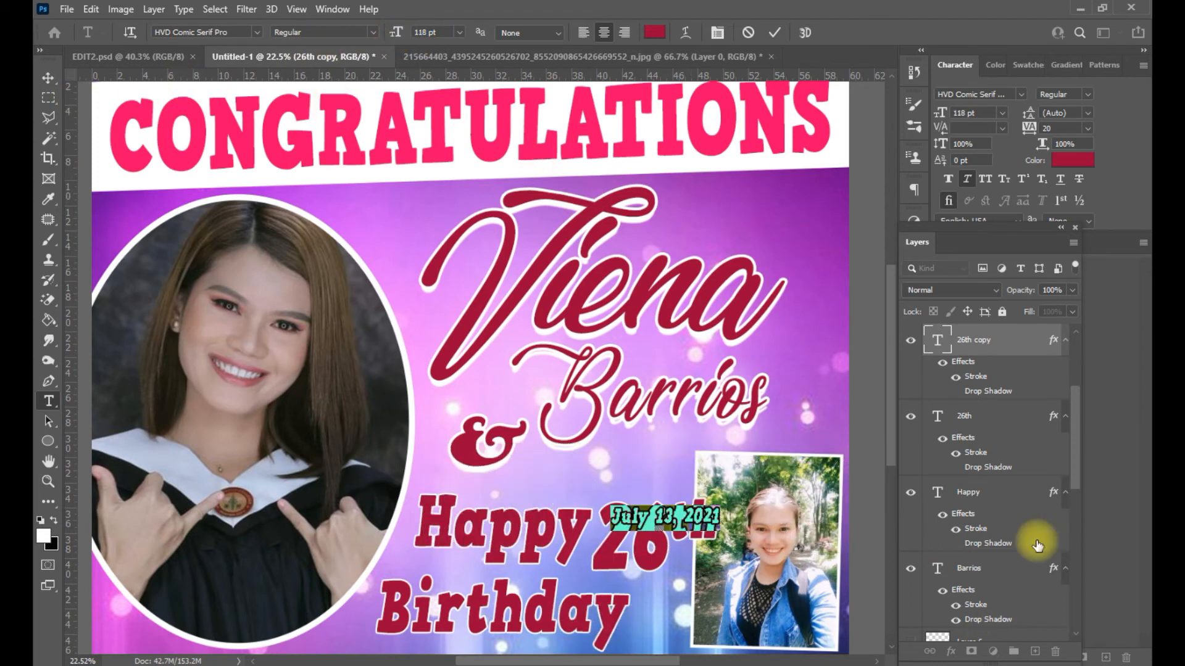
key(ctrl+Return)
- Place the date slightly tilted at the top right, then move the ampersand down-right
drag(676, 514, 830, 196)
drag(841, 239, 845, 231)
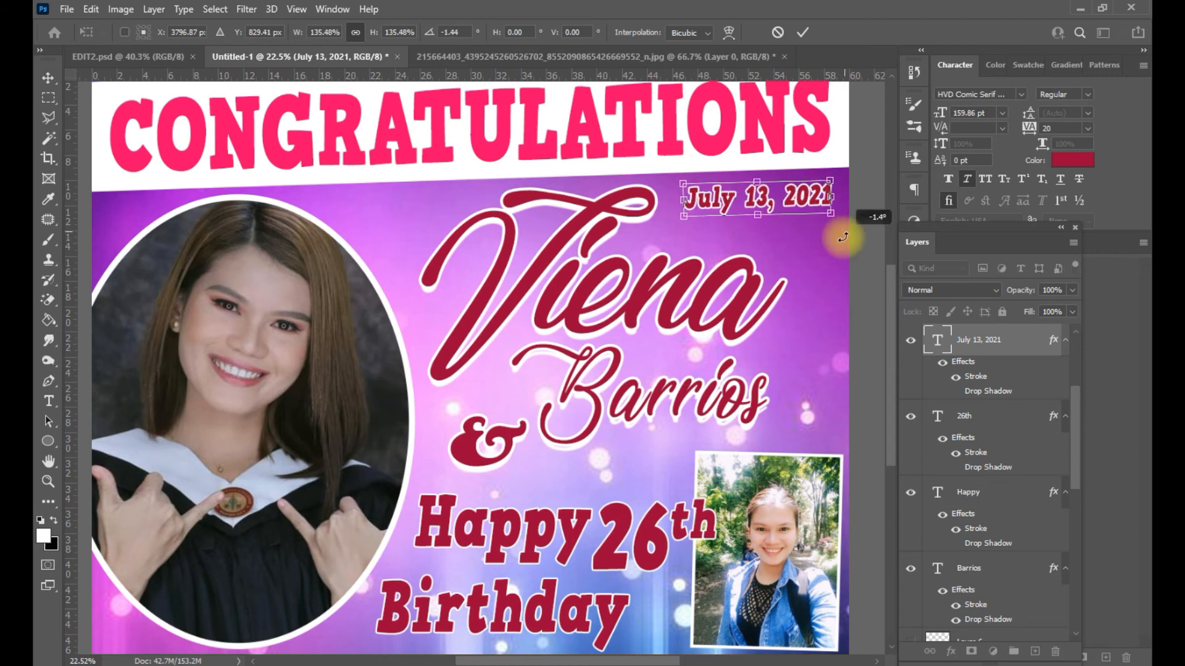
key(Return)
drag(484, 458, 518, 472)
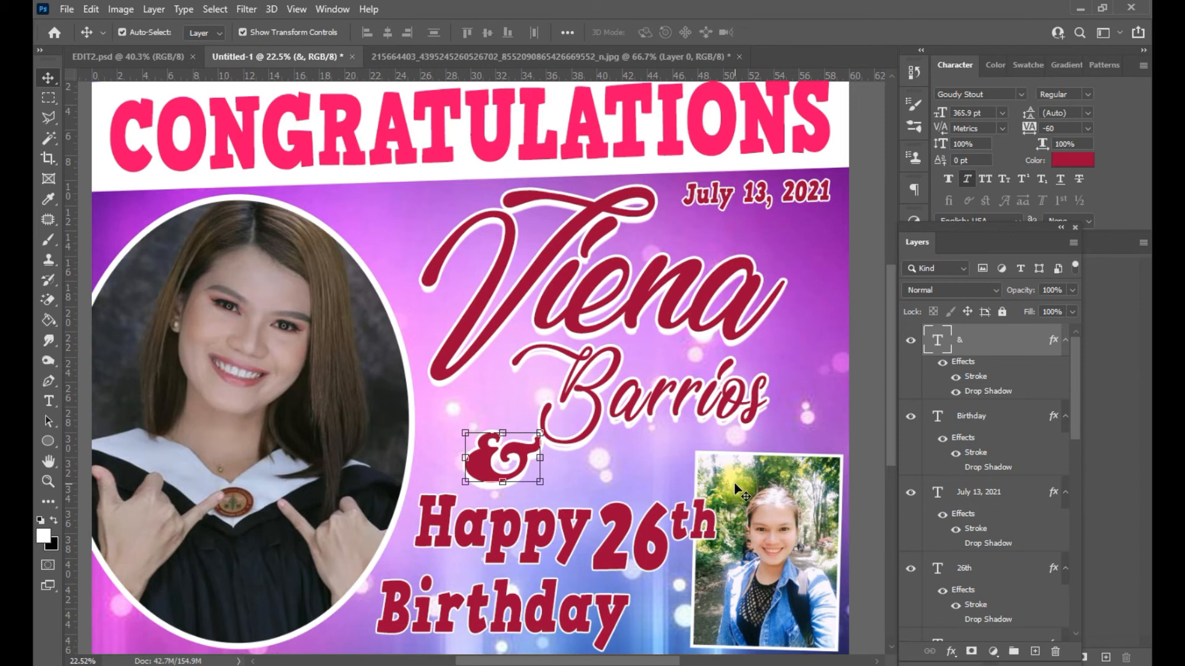
- Resize the oval graduation portrait to about 93%
scroll(674, 494, down, 2)
scroll(677, 497, down, 2)
click(362, 370)
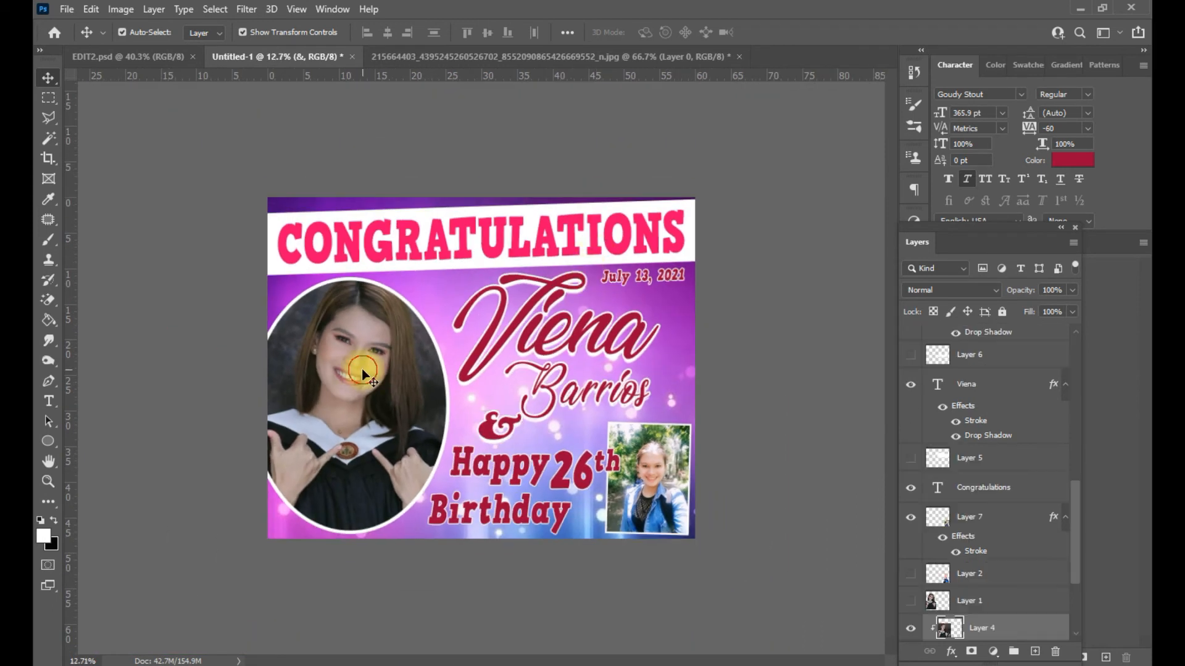
drag(200, 421, 223, 422)
drag(357, 281, 358, 273)
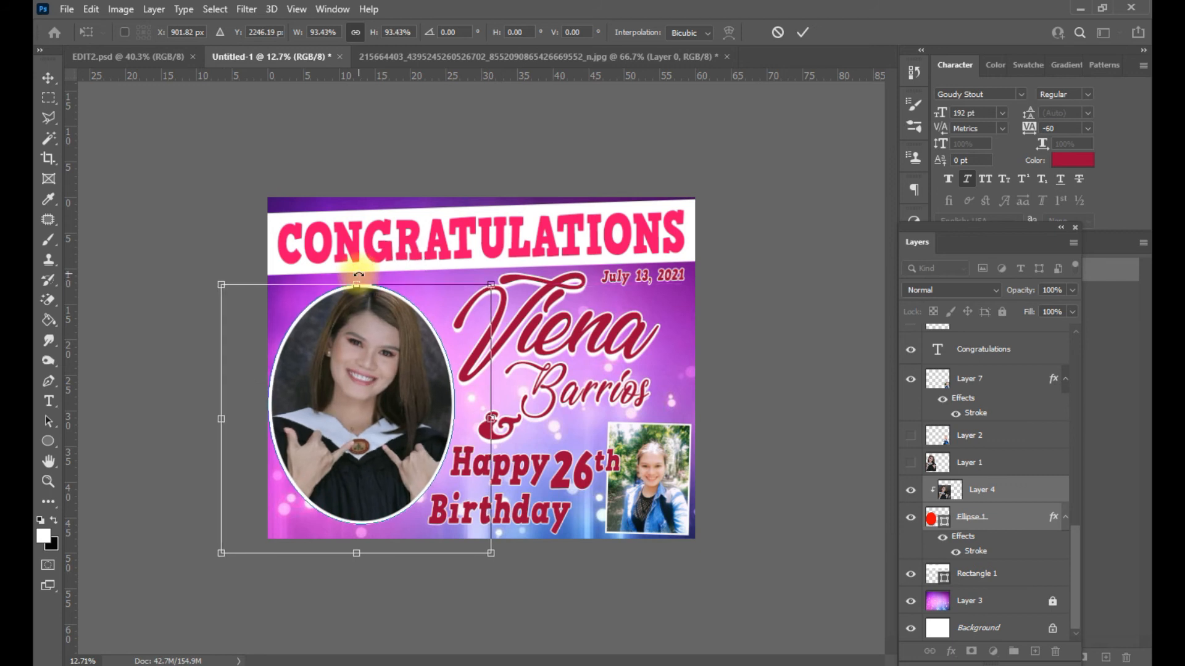
key(Return)
- Copy Happy's stroke layer style and paste it onto Birthday and 26th
scroll(577, 560, up, 3)
click(640, 523)
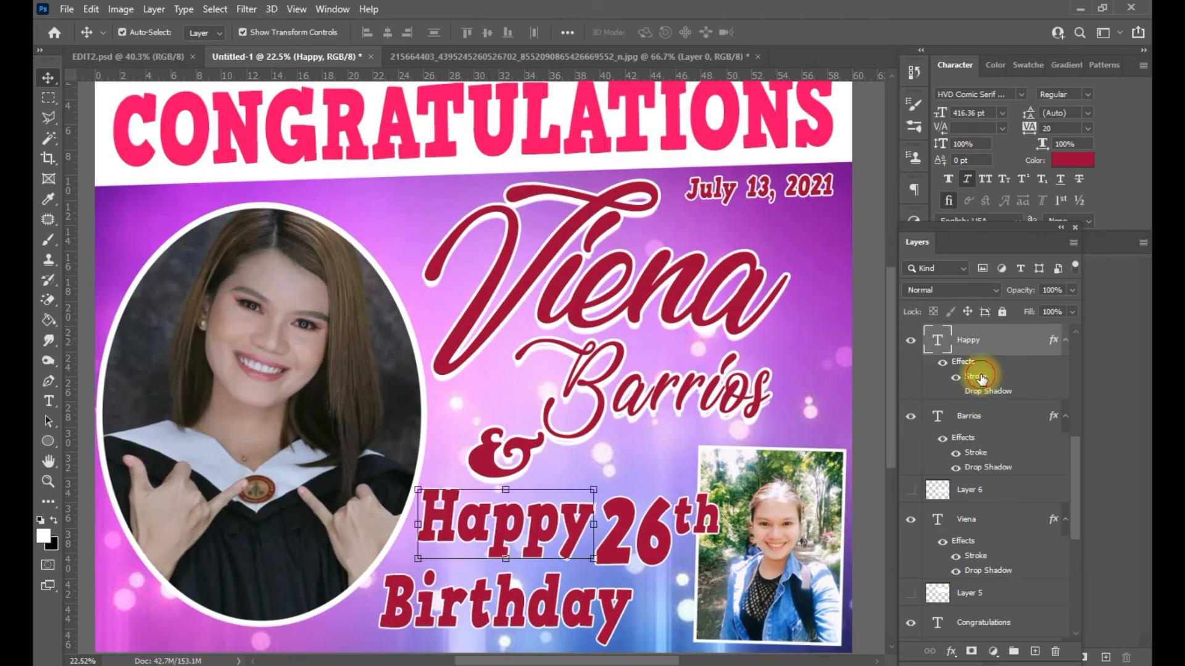
double_click(981, 378)
click(1082, 317)
right_click(1054, 366)
click(657, 521)
right_click(963, 344)
click(784, 528)
click(872, 527)
- Nudge '26th' right and move the ampersand down-left above 'Happy', then switch to the browser
drag(663, 531, 669, 533)
drag(516, 468, 504, 478)
key(Up)
key(Up)
scroll(505, 478, down, 3)
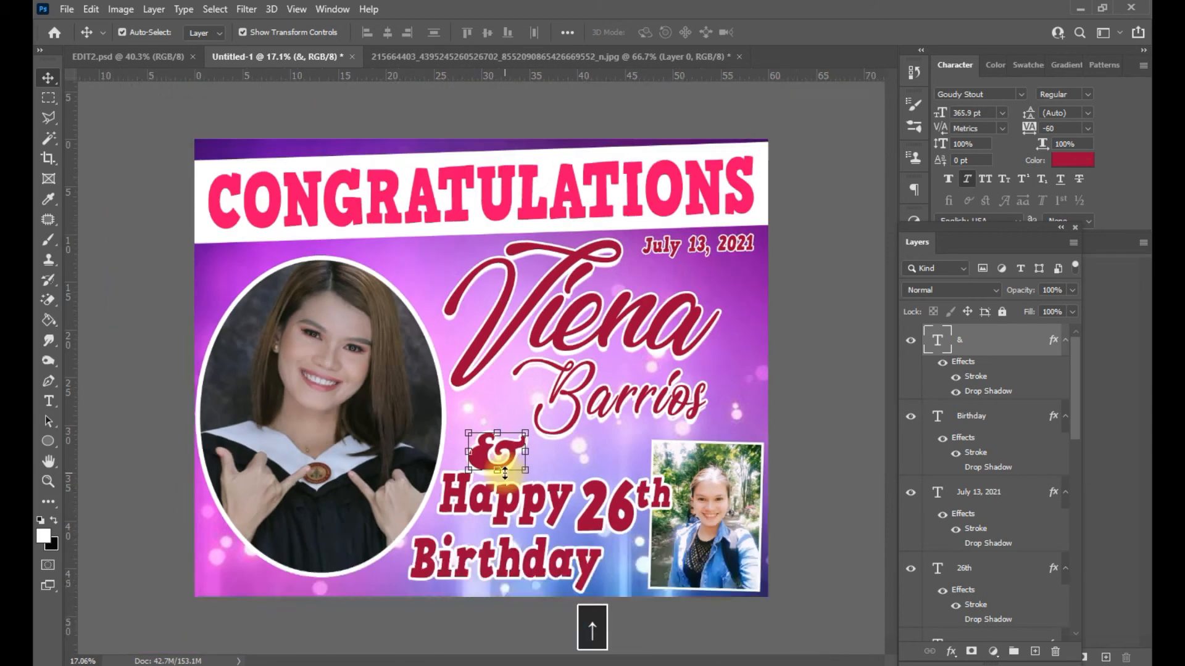
click(782, 490)
scroll(700, 492, up, 1)
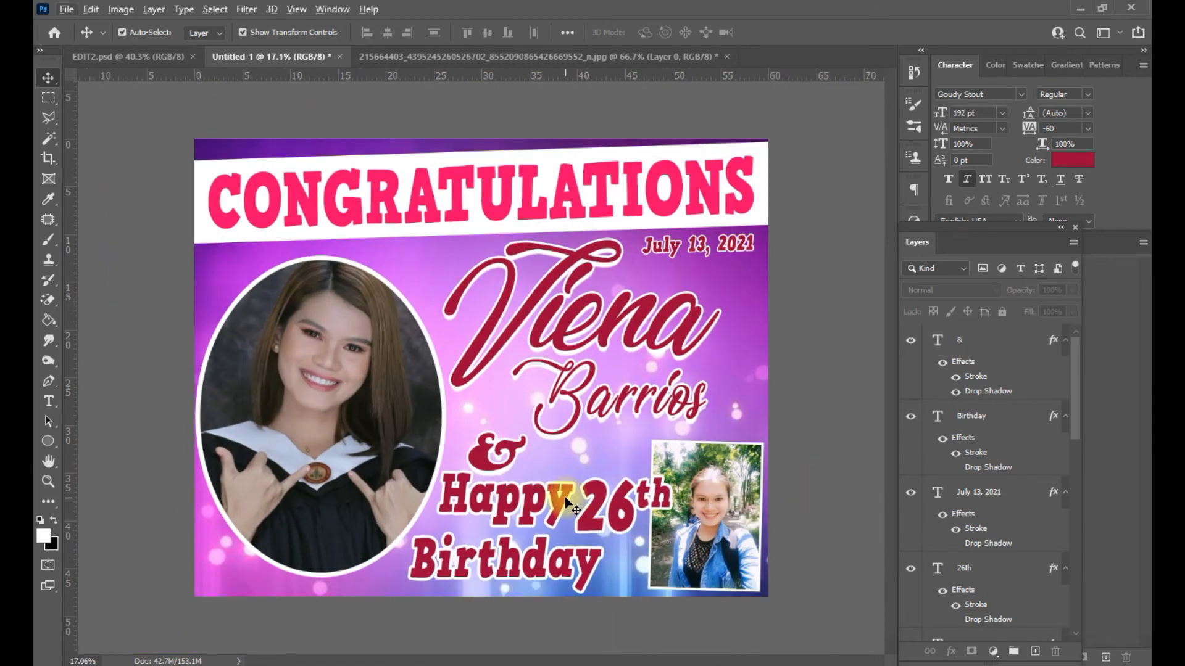
scroll(565, 498, down, 1)
key(alt+Tab)
key(alt+Tab)
key(space)
click(334, 665)
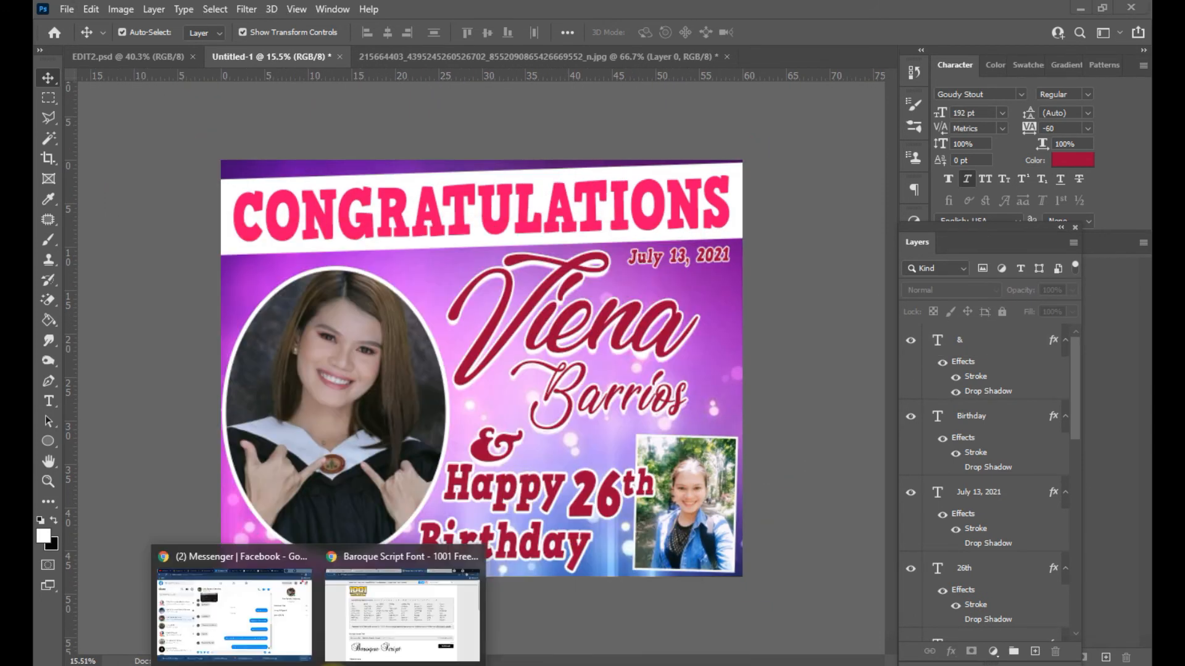
- Search Google Images for 'banderitas' in Chrome
click(424, 627)
click(587, 42)
text(banda)
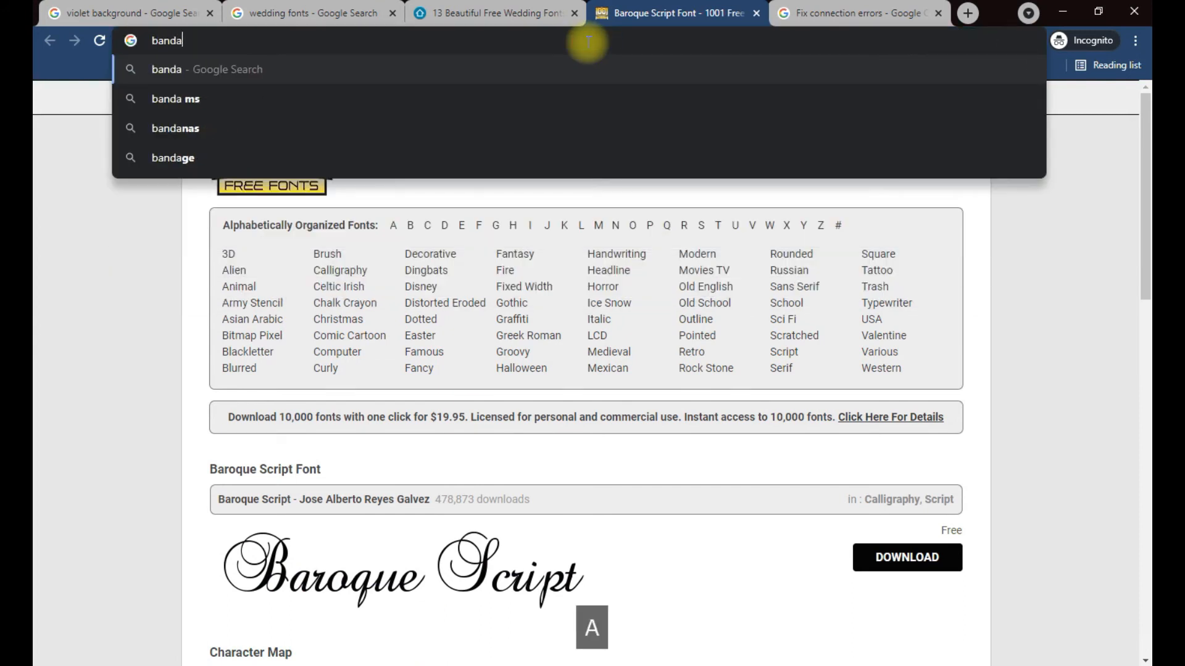
text(l)
key(BackSpace)
text(r)
text(d)
key(BackSpace)
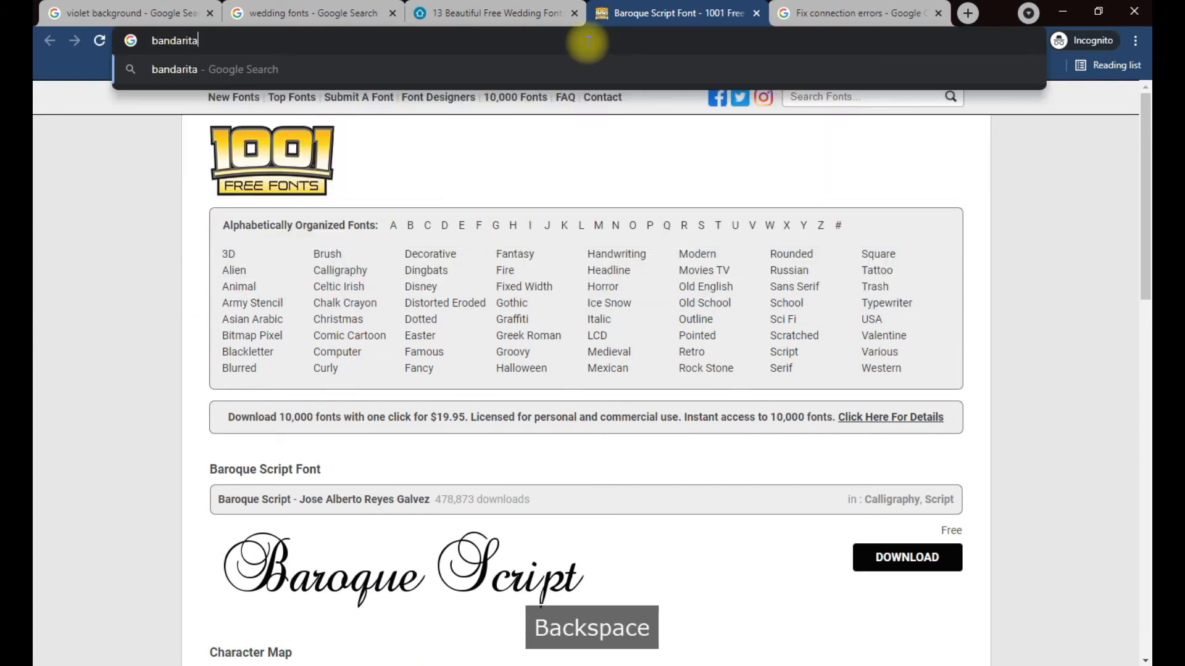
text(s)
key(Return)
click(490, 283)
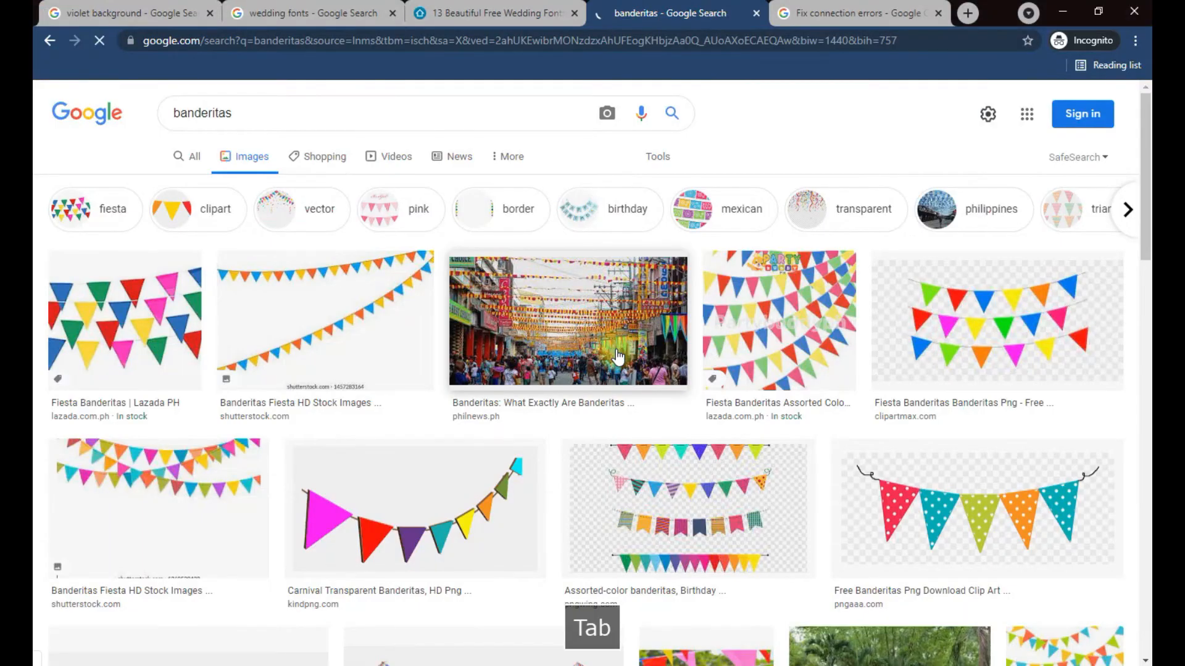
- Save the pink, yellow and green bunting image as a PNG in Downloads and drag it into the collage
scroll(616, 349, down, 6)
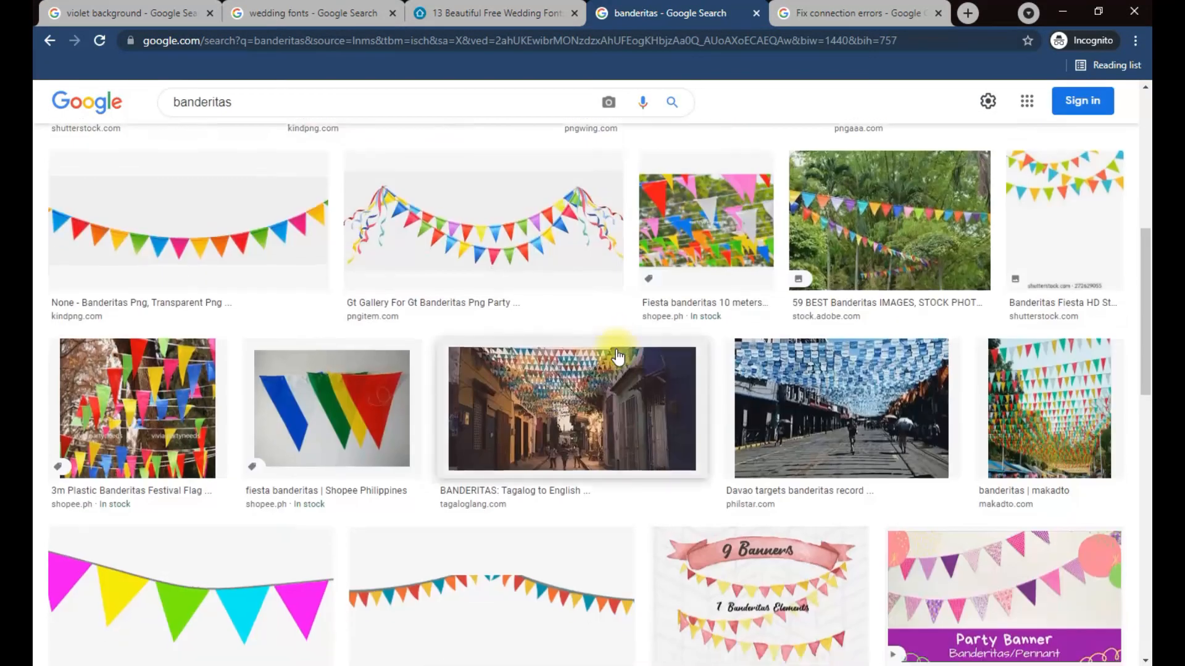
scroll(615, 355, down, 5)
click(283, 343)
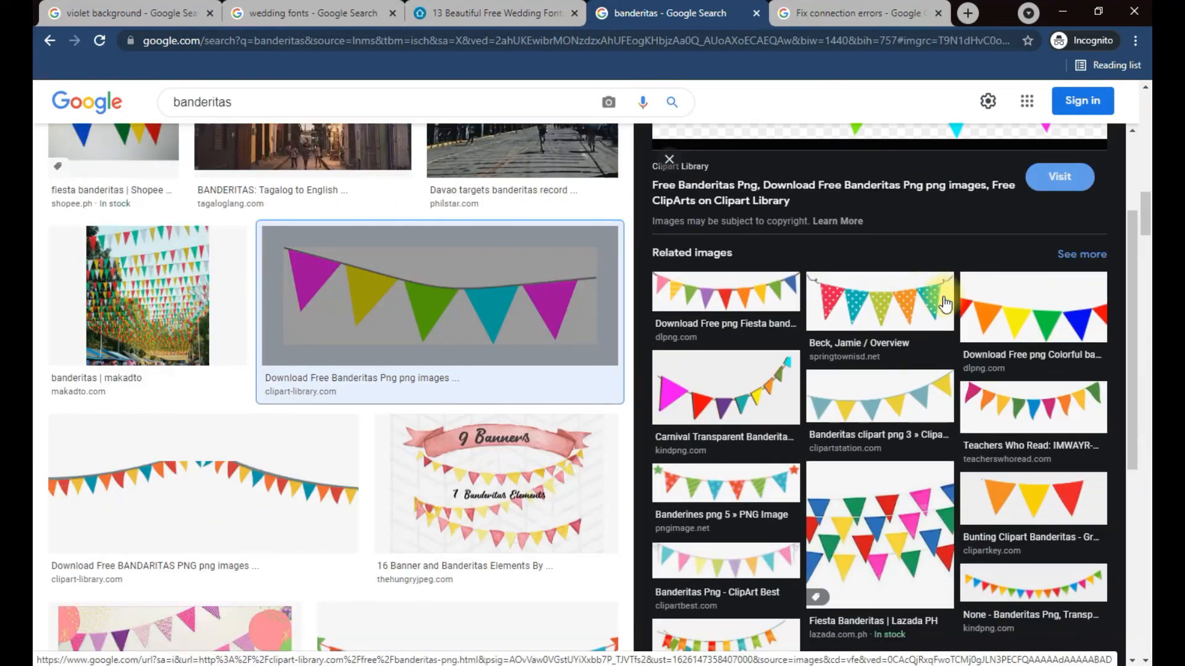
scroll(943, 301, up, 2)
right_click(927, 249)
click(946, 397)
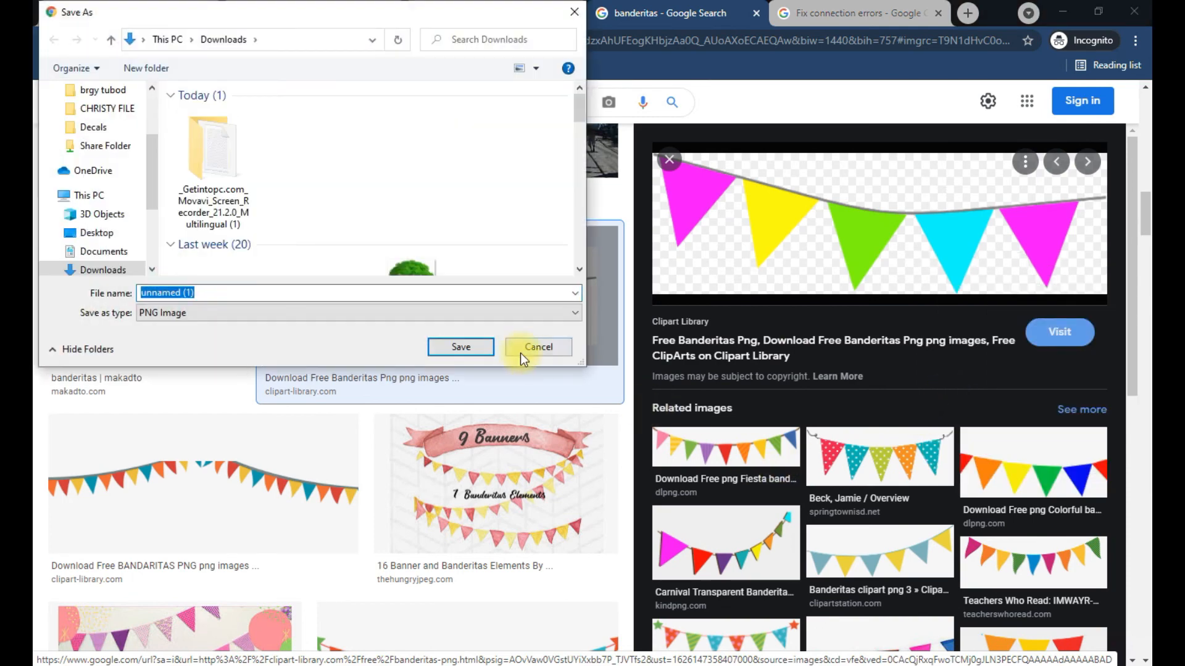
click(465, 347)
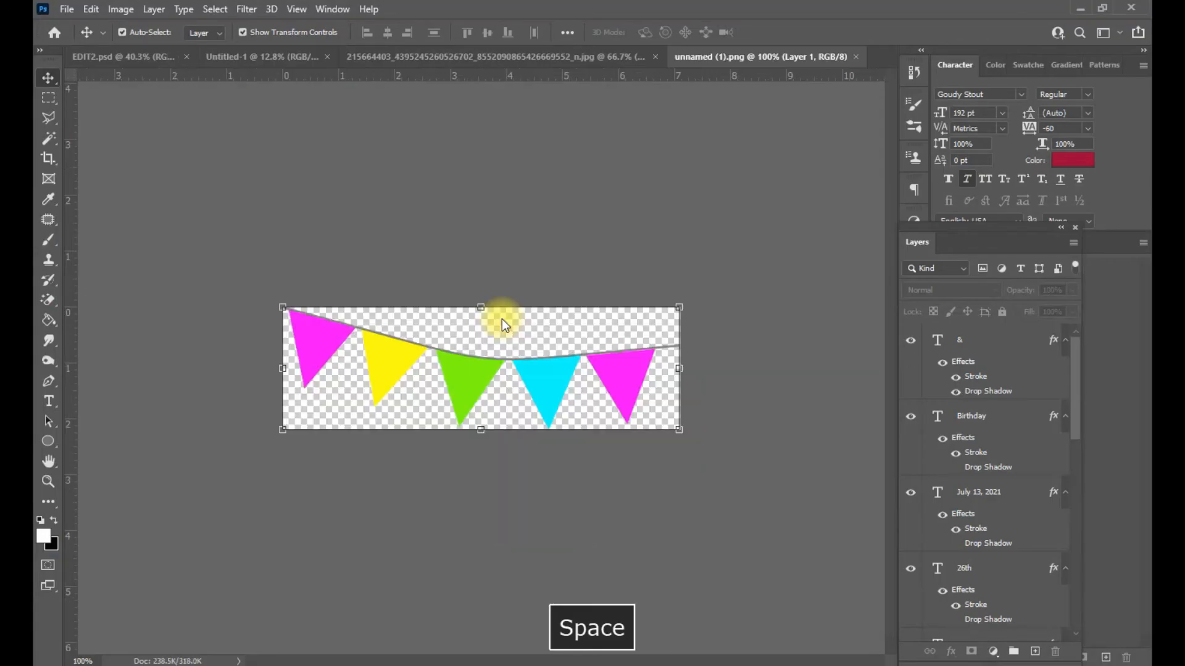
drag(501, 320, 407, 265)
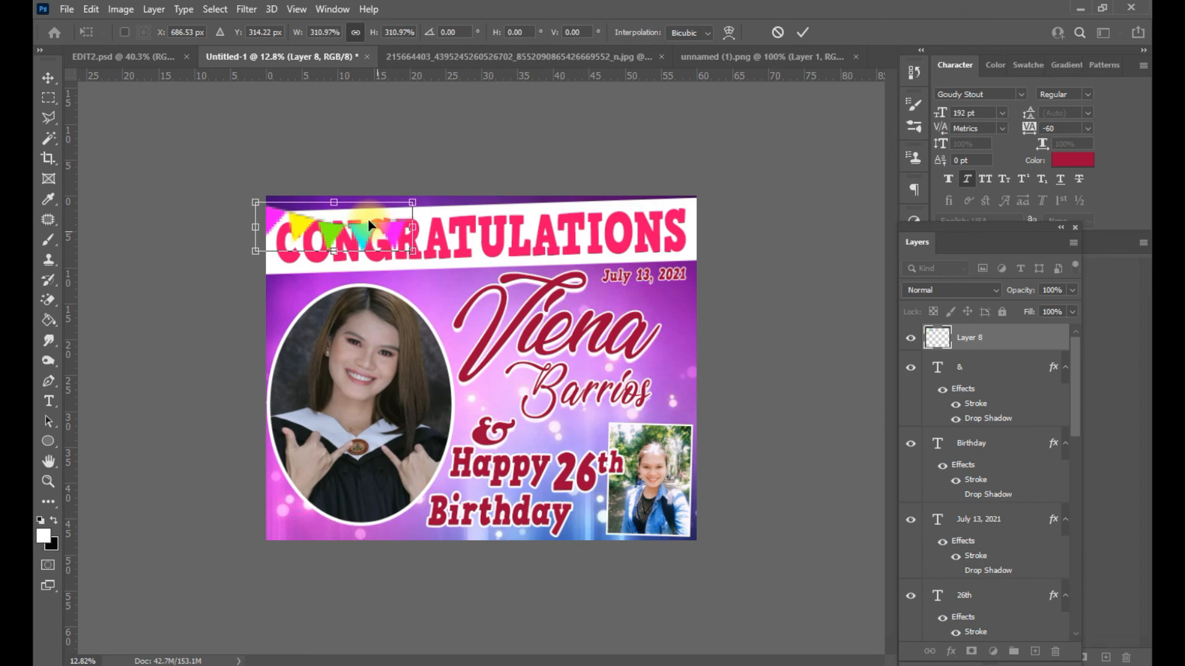
- Scale the bunting into the top-left corner, with Layer 8 moved below Rectangle 1
drag(371, 224, 359, 209)
key(Return)
scroll(991, 344, down, 1)
drag(987, 331, 981, 587)
drag(400, 191, 709, 196)
key(Return)
- Duplicate the bunting with Ctrl+J to extend the pennants along the top edge
key(ctrl+j)
key(ctrl+j)
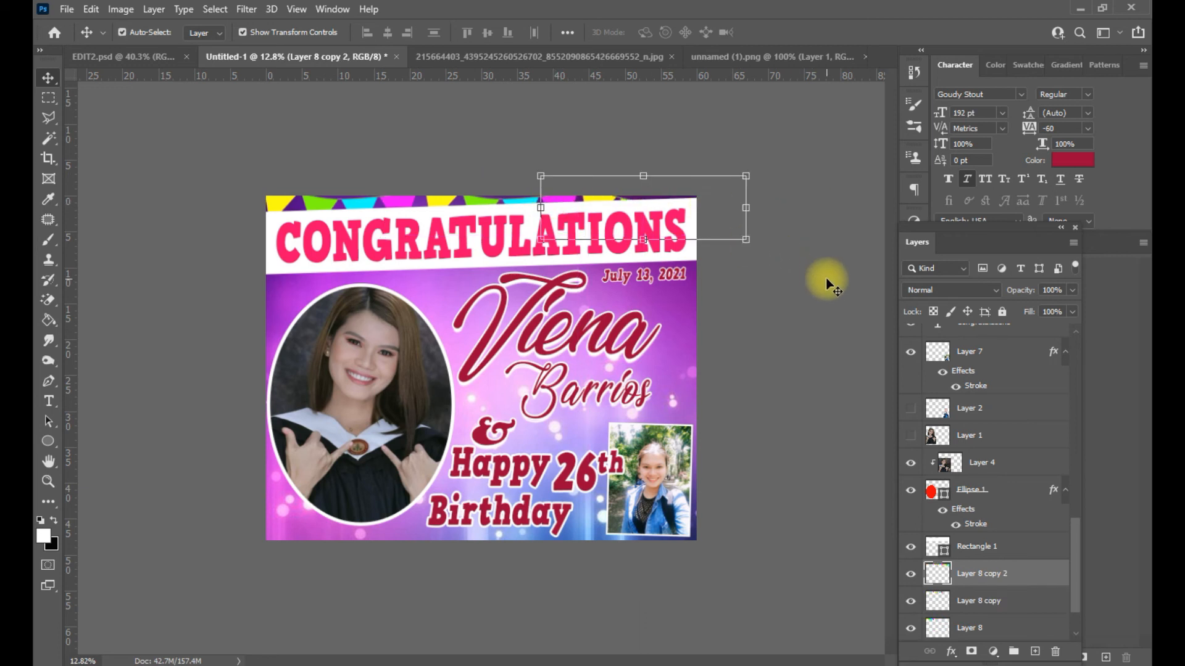
ctrl+click(759, 246)
scroll(757, 243, up, 4)
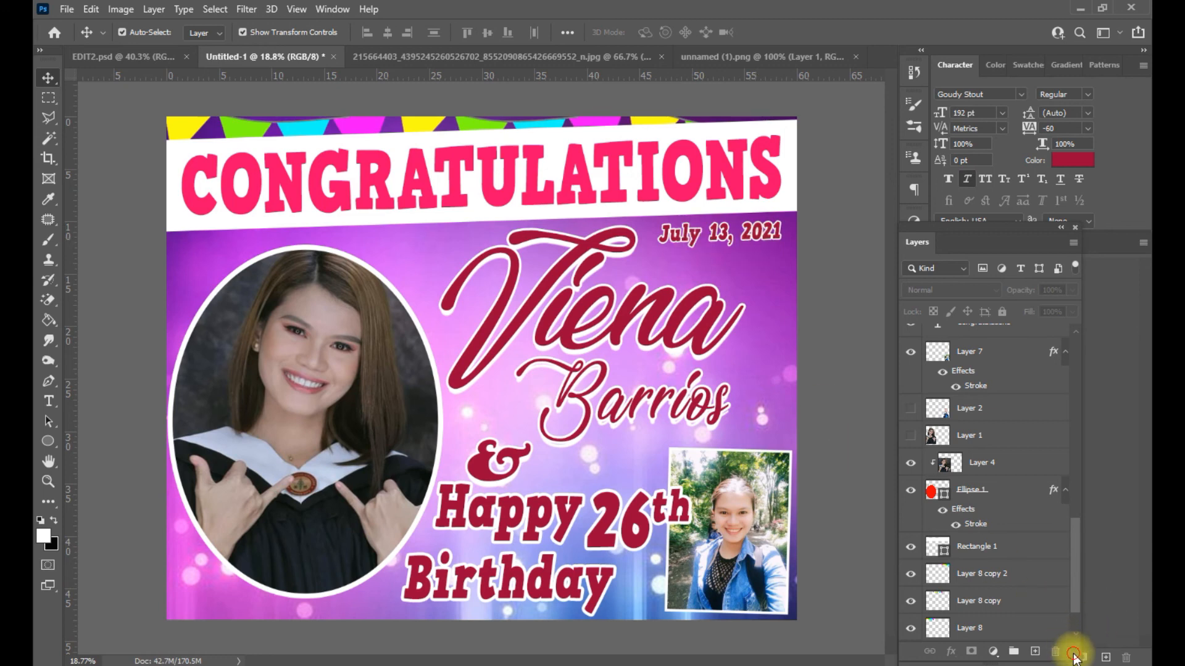
- Search Google for 'sparkle brush photoshop' and open Brusheezy's sparkle brush results
click(339, 608)
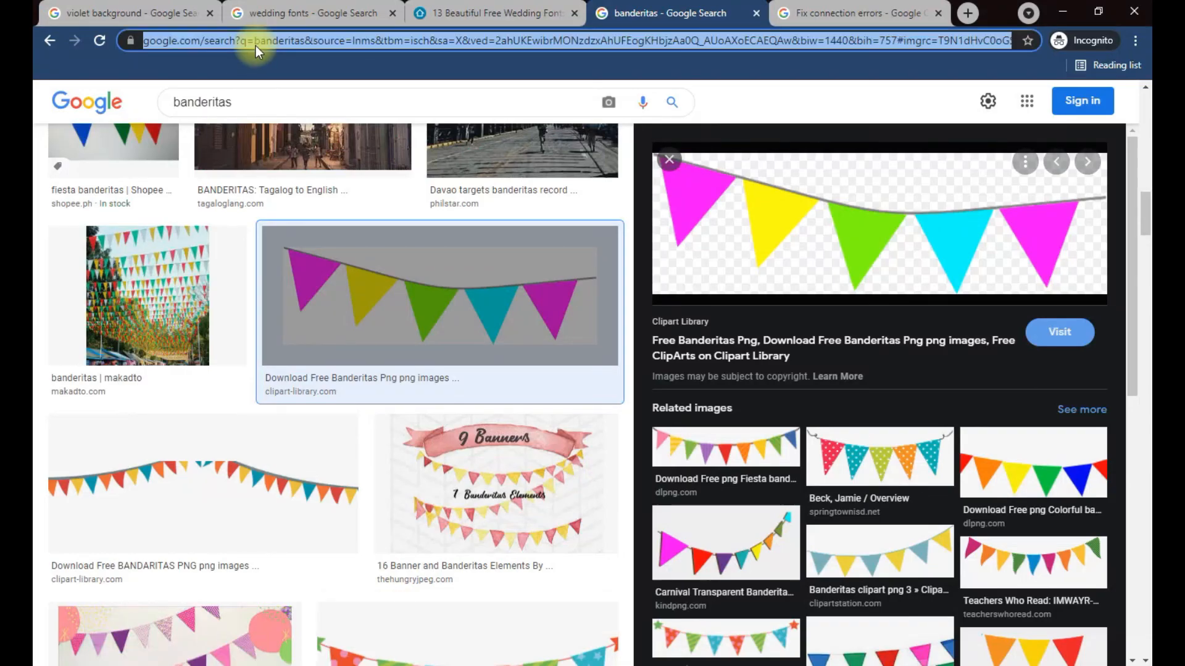
text(sparkle brush photosho)
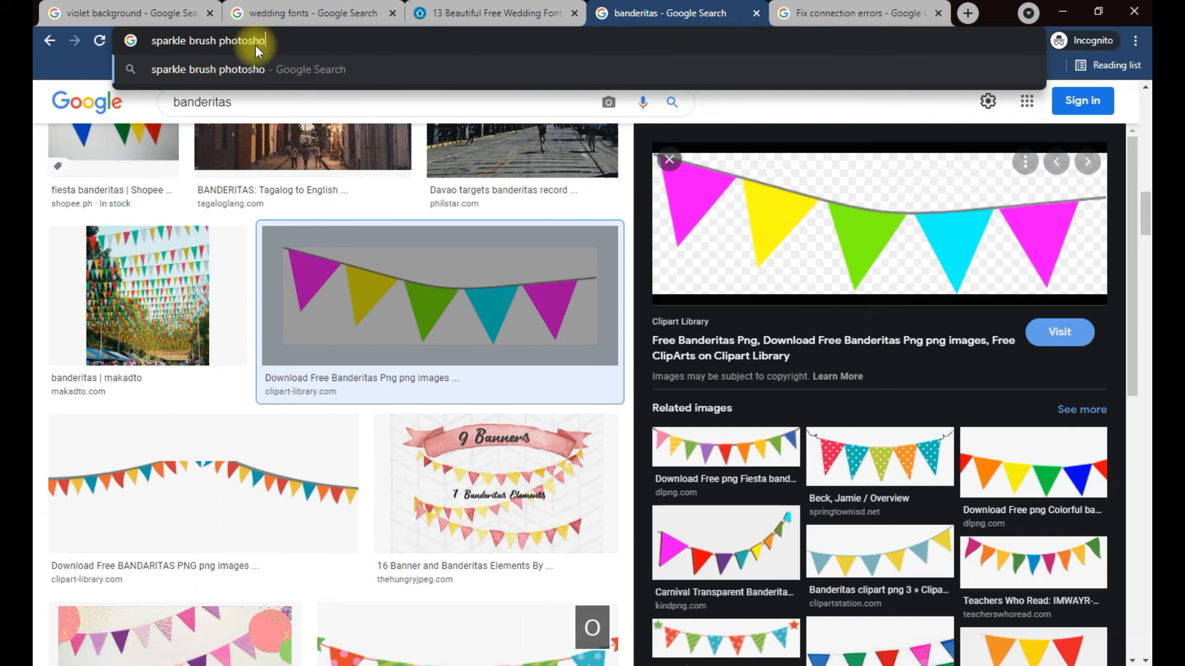
text(p)
key(Return)
click(237, 259)
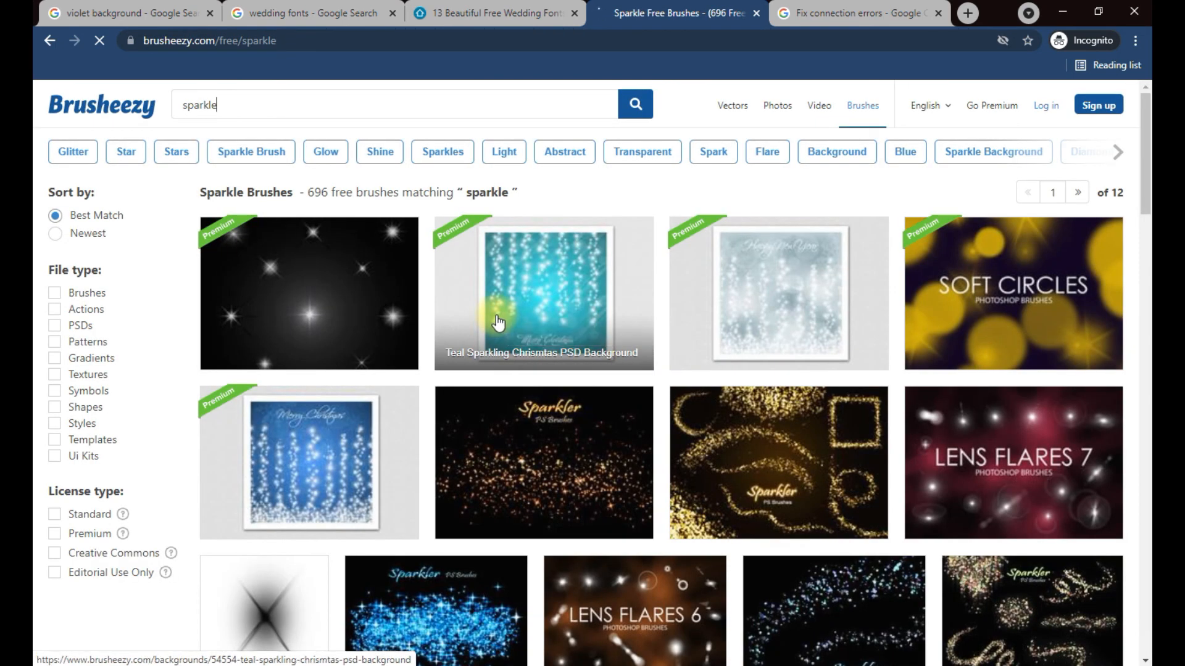
- Download the free '20 Lens Flares PS Brushes Abr Vol.12' set from Brusheezy
scroll(496, 315, down, 4)
scroll(496, 315, down, 6)
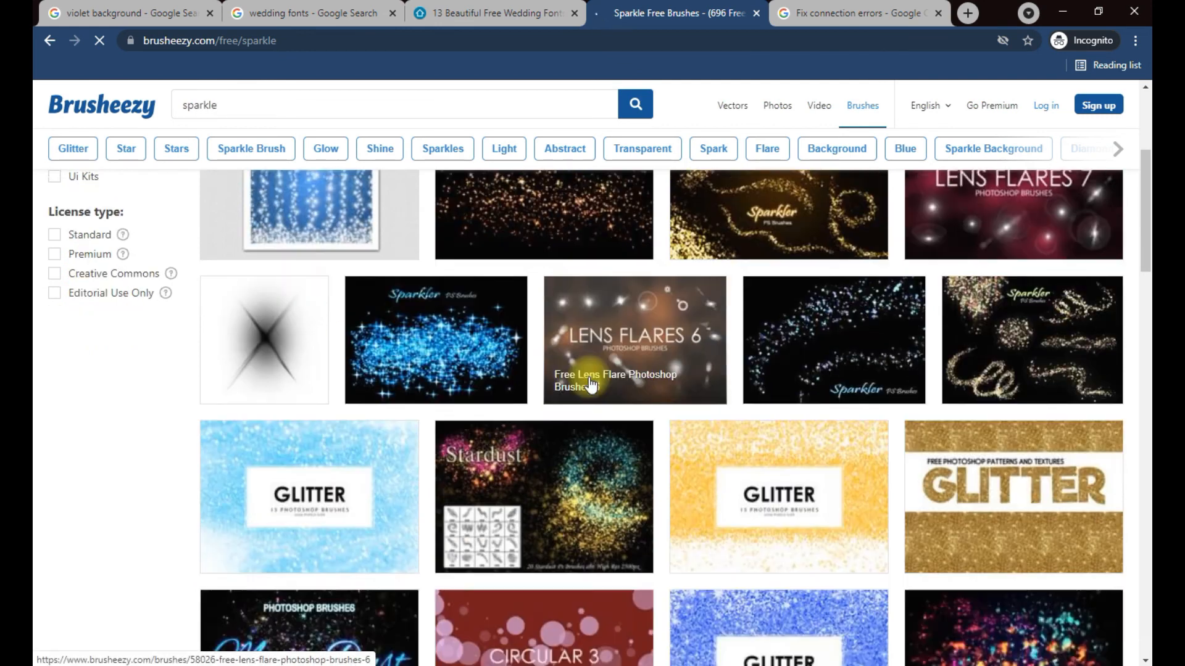
scroll(343, 500, down, 11)
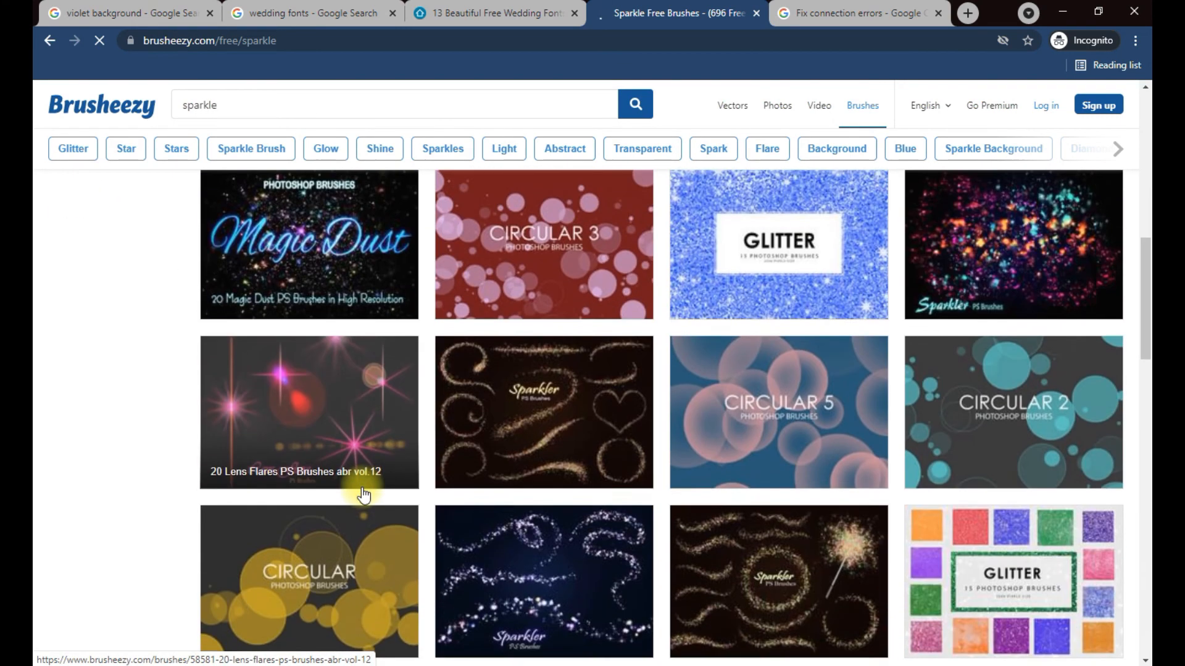
scroll(696, 476, down, 4)
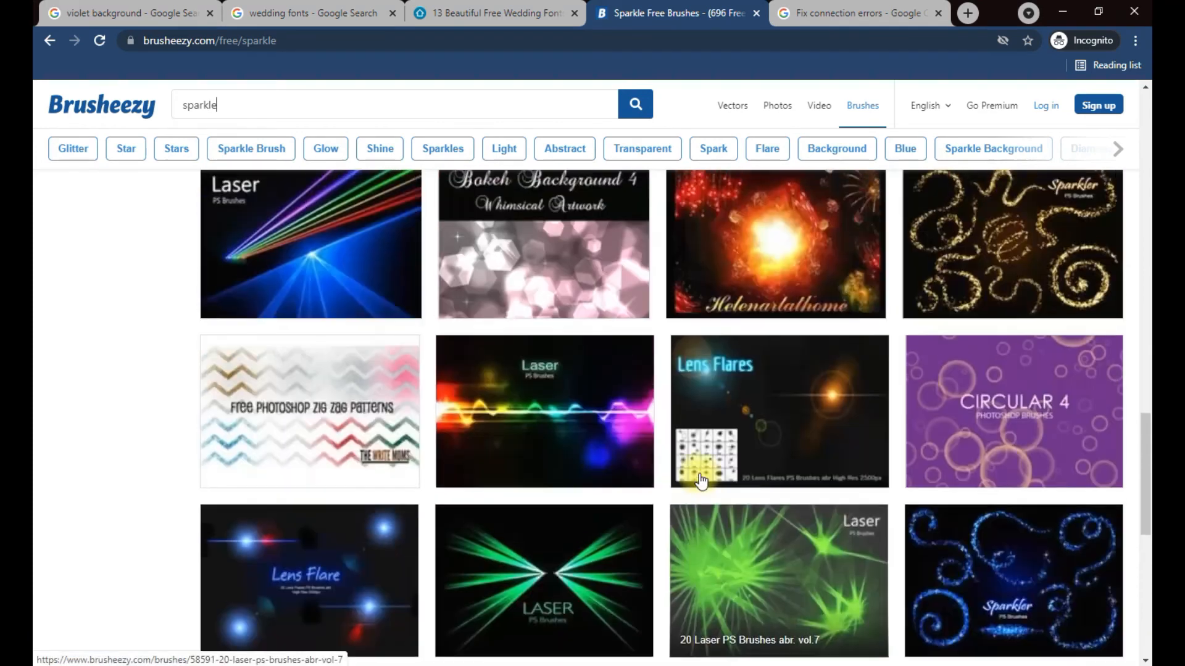
scroll(701, 480, up, 14)
scroll(699, 472, up, 11)
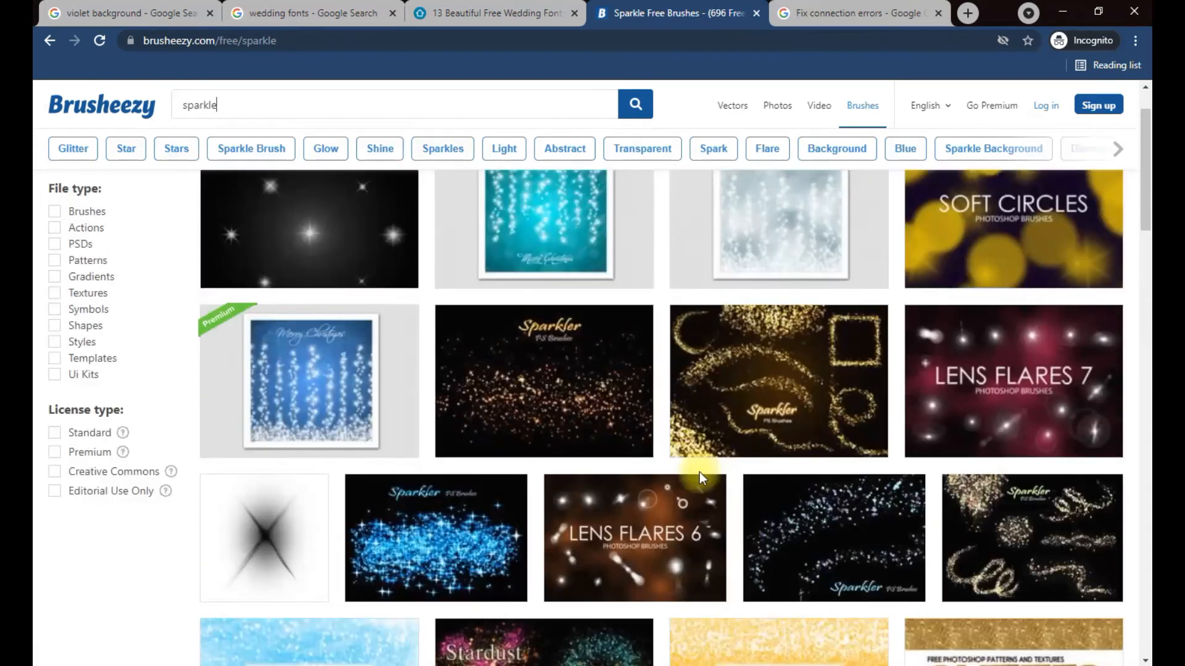
scroll(282, 473, down, 9)
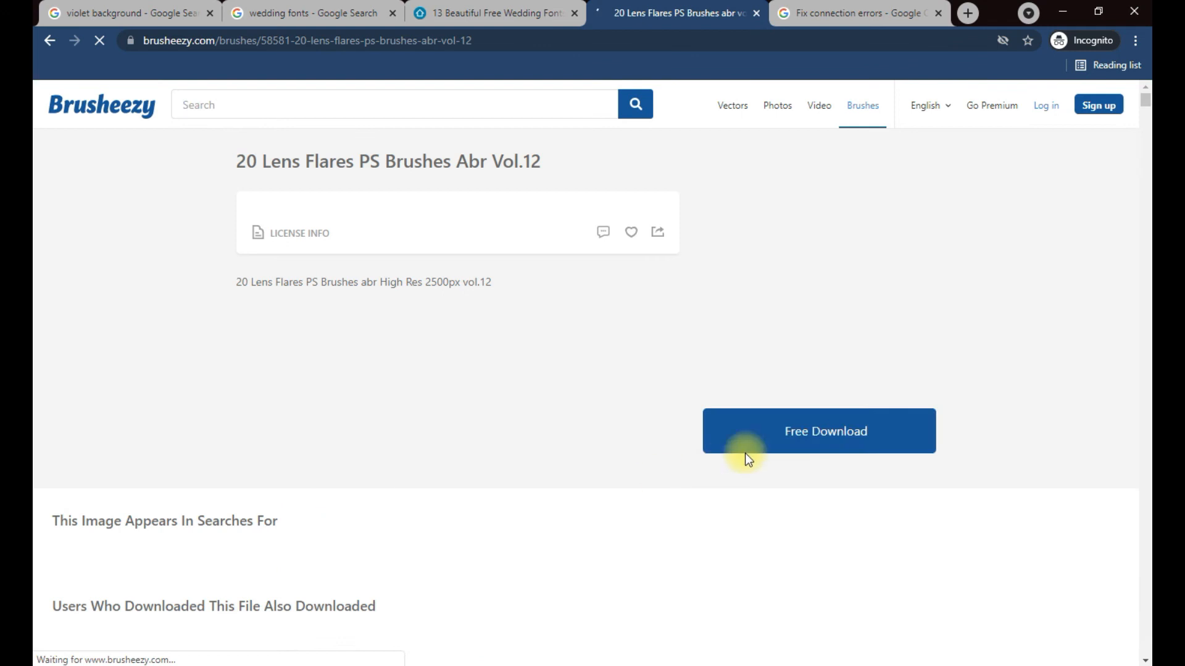
click(772, 445)
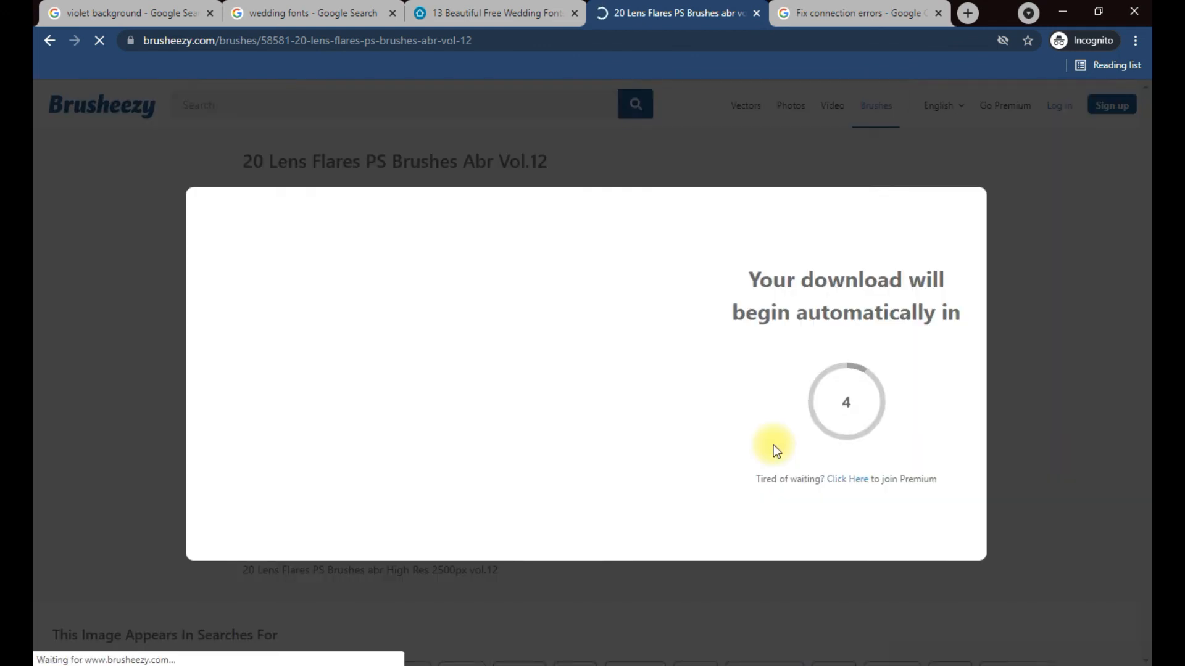
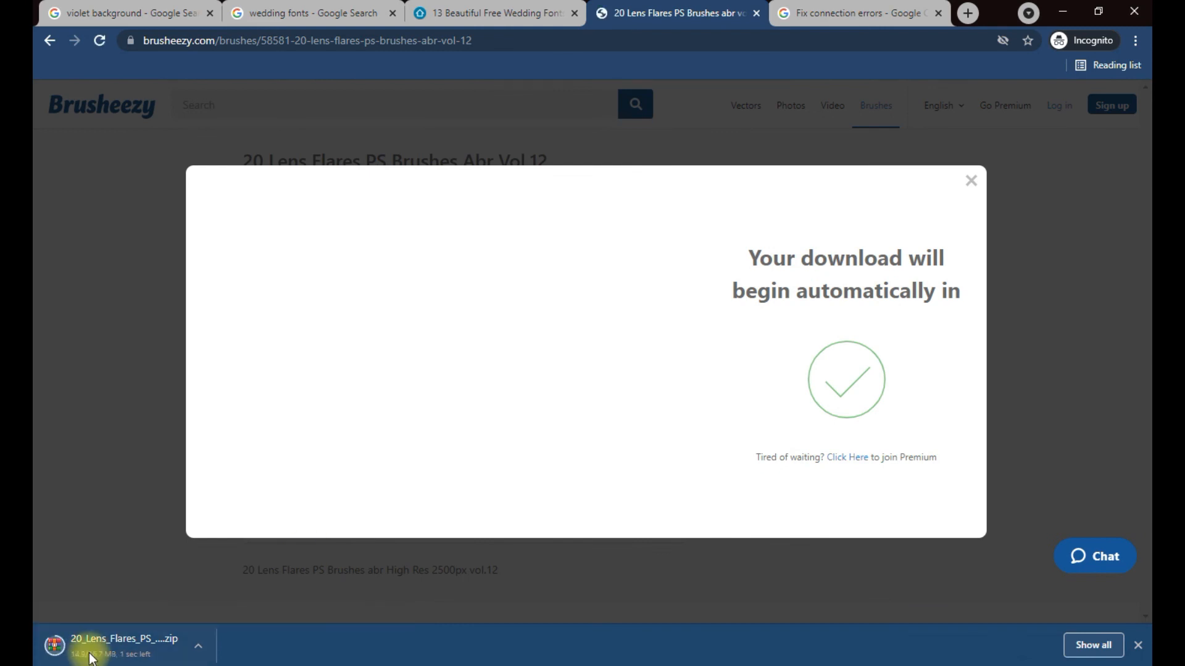
- Extract the brush file from the downloaded 20 Lens Flares zip archive
click(90, 648)
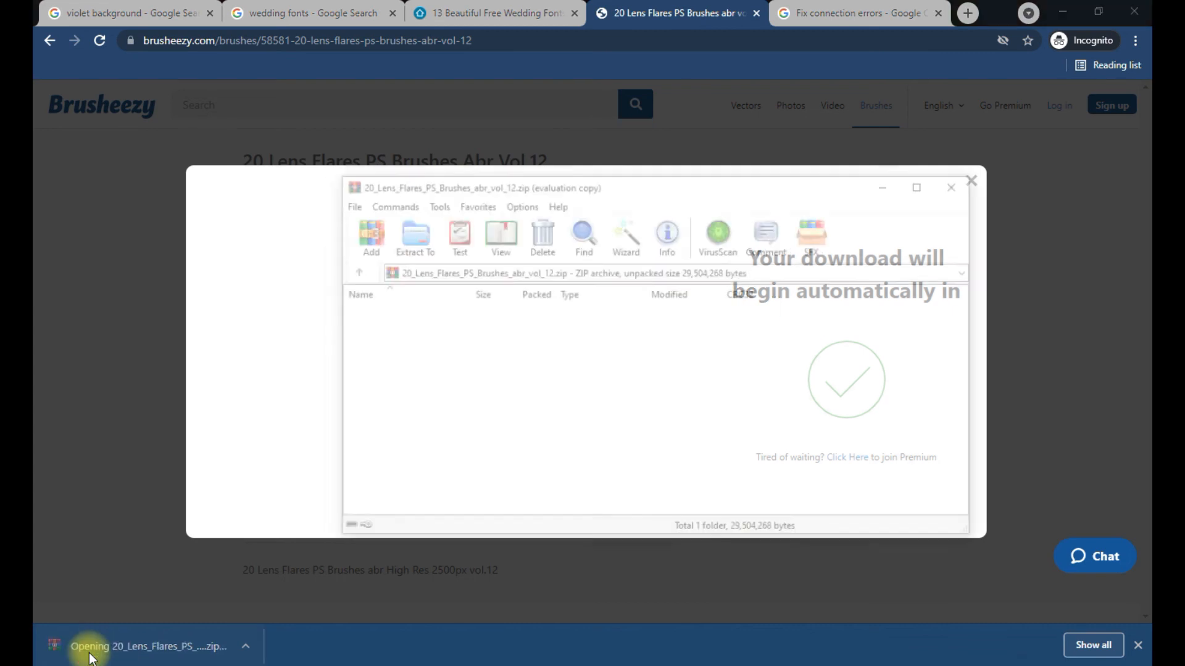
double_click(375, 325)
click(707, 291)
click(413, 246)
click(643, 519)
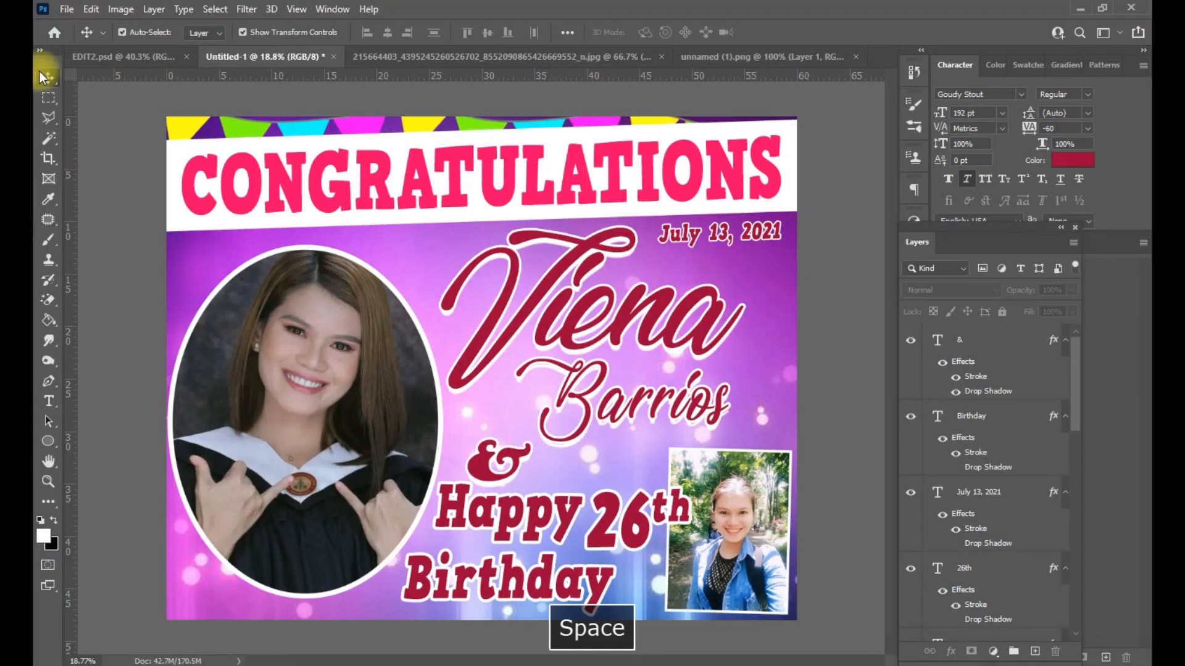
- Import the 20 Lens Flare Brushes.abr file from Downloads into the brush presets
click(66, 9)
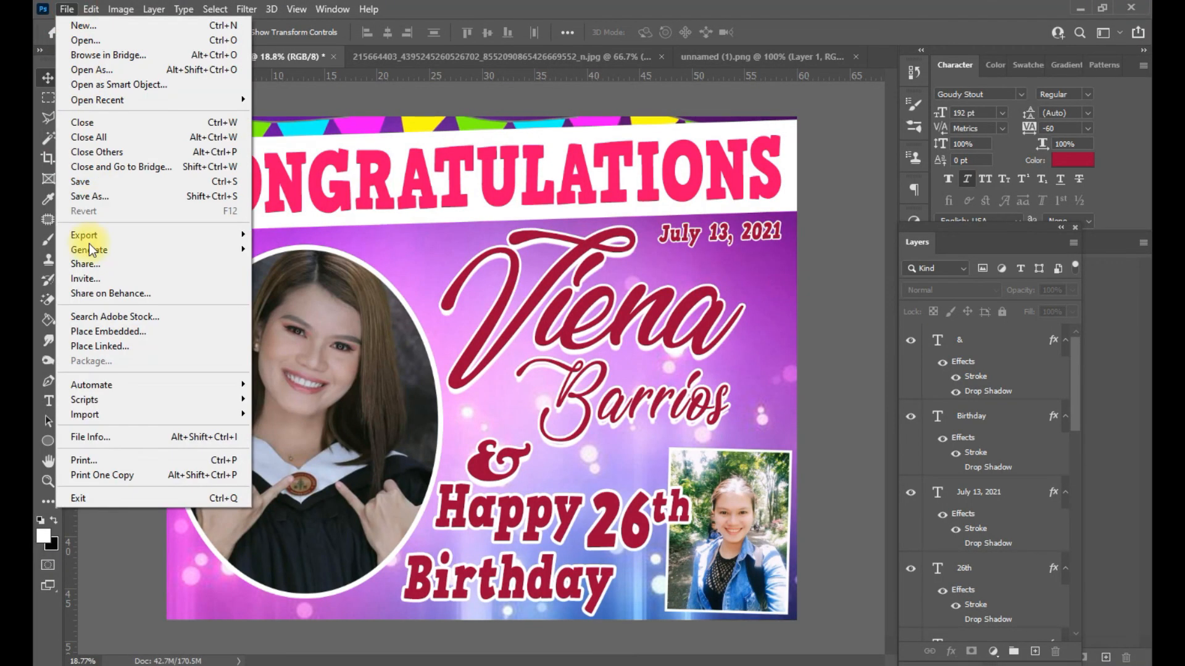
click(39, 243)
click(145, 32)
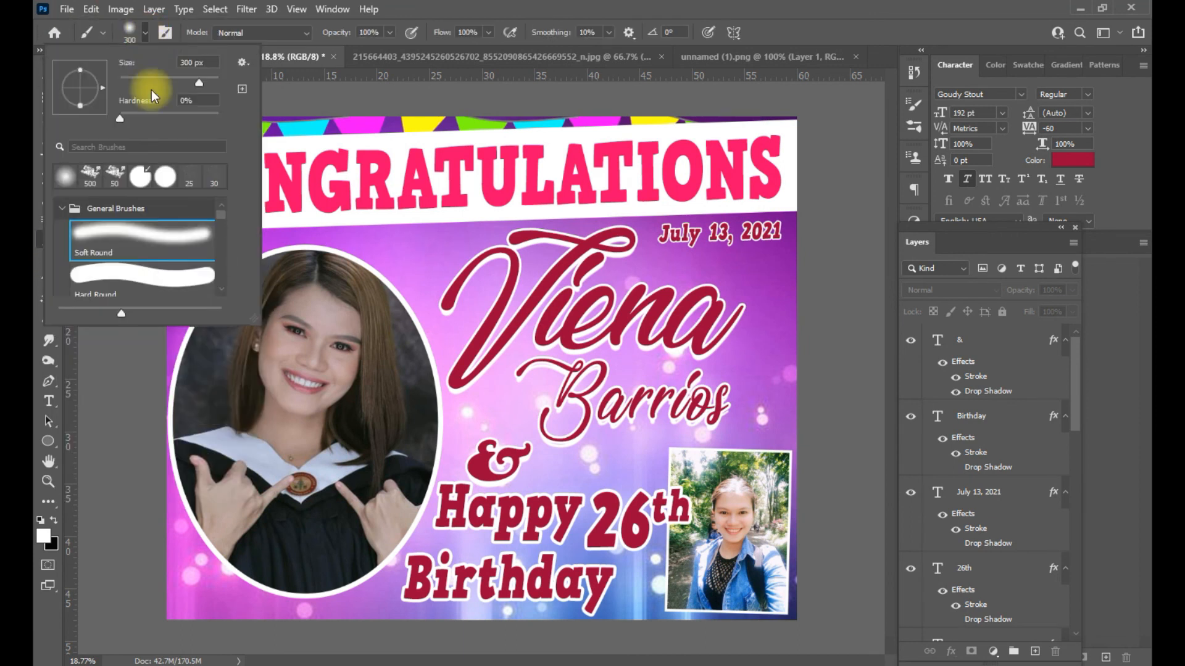
click(241, 62)
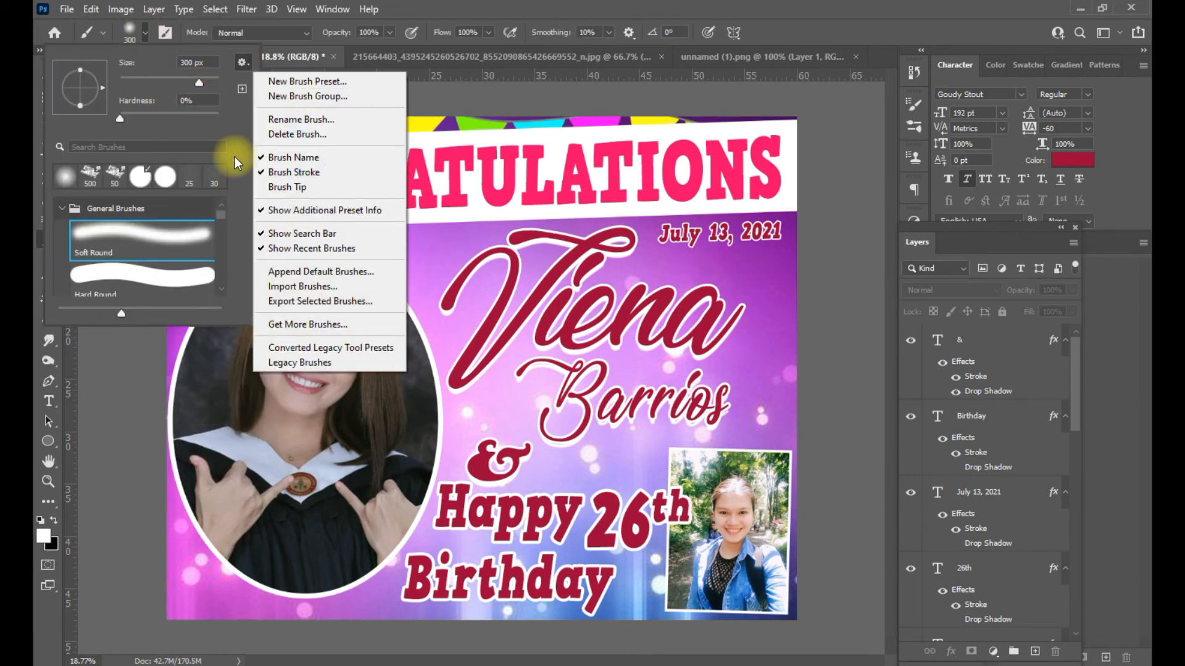
click(303, 286)
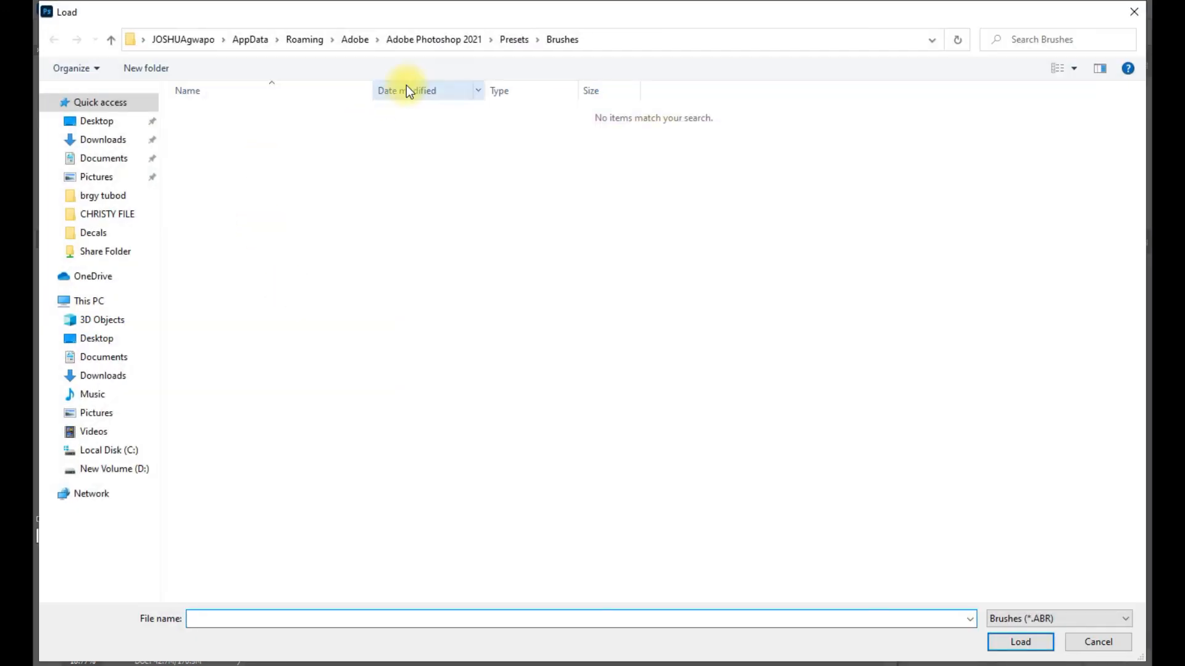
click(112, 144)
double_click(203, 133)
click(212, 115)
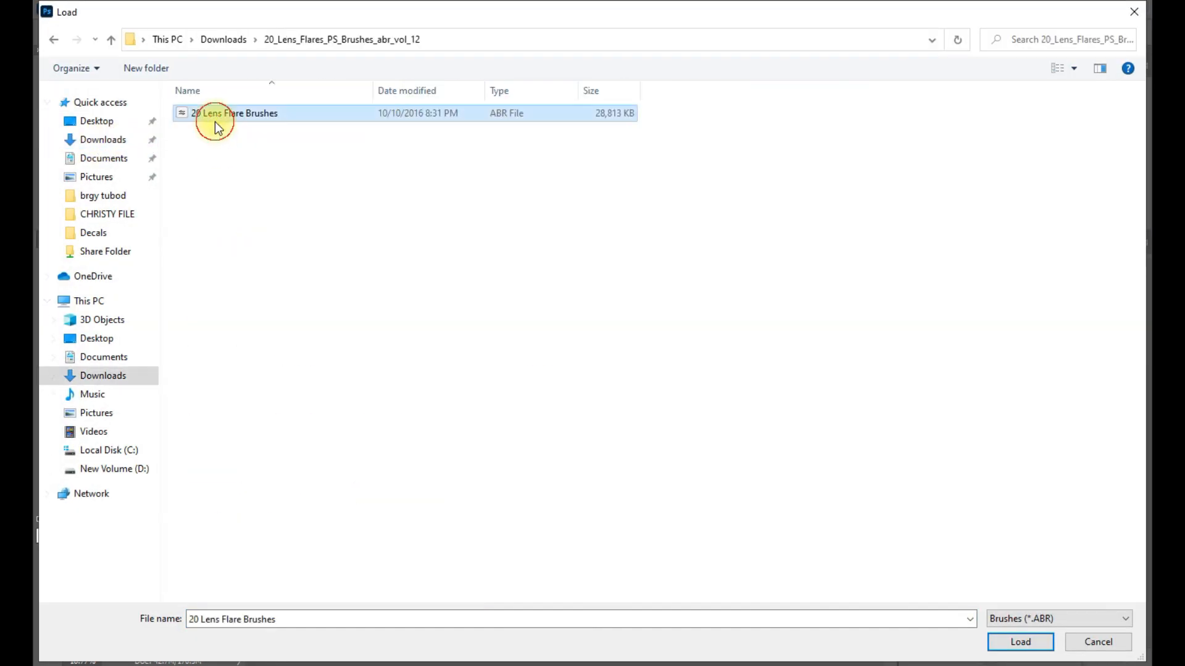
double_click(211, 114)
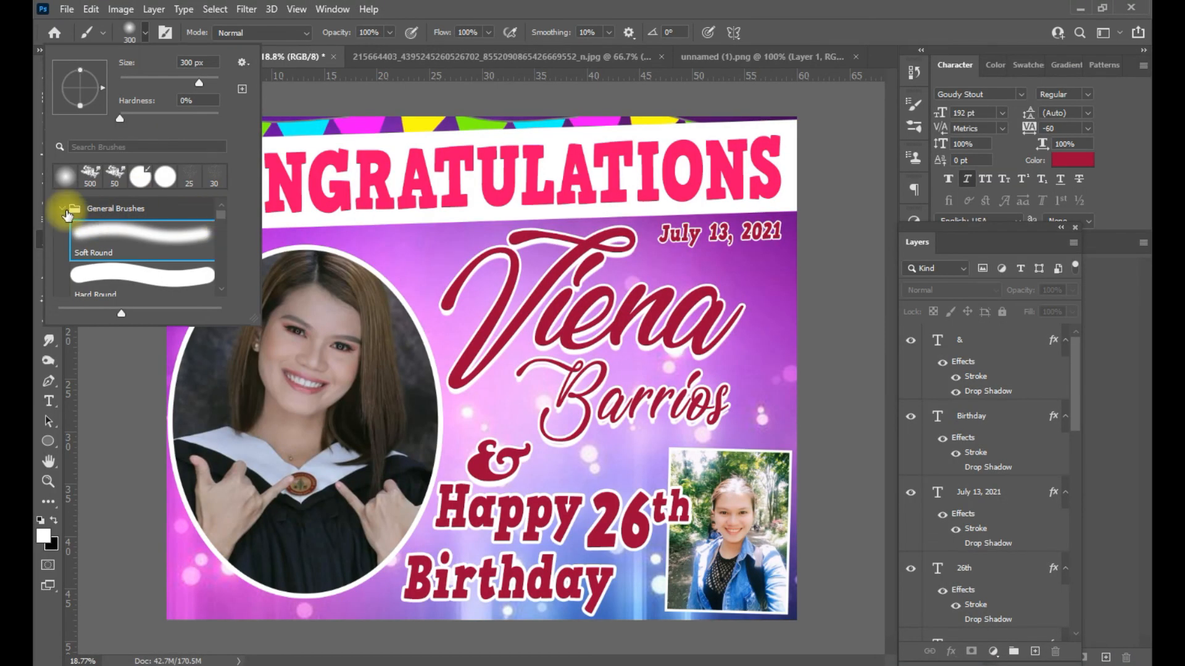
- Collapse the General Brushes and Wet Media Brushes folders to reveal the imported set
click(68, 213)
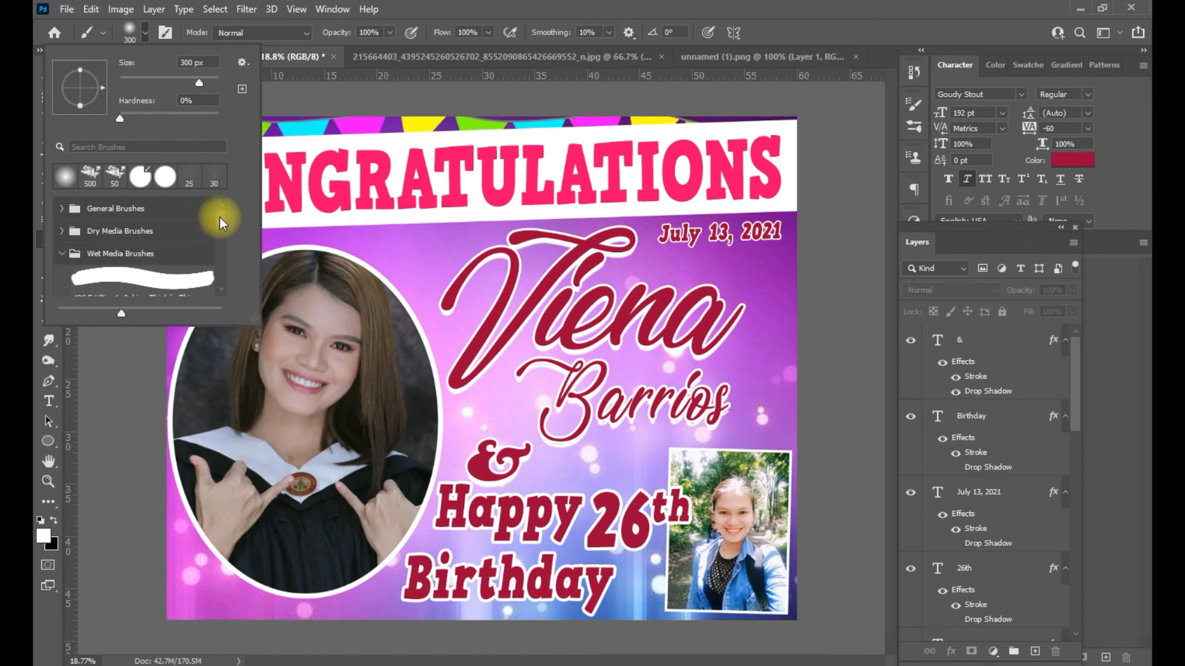
drag(221, 221, 217, 269)
click(63, 226)
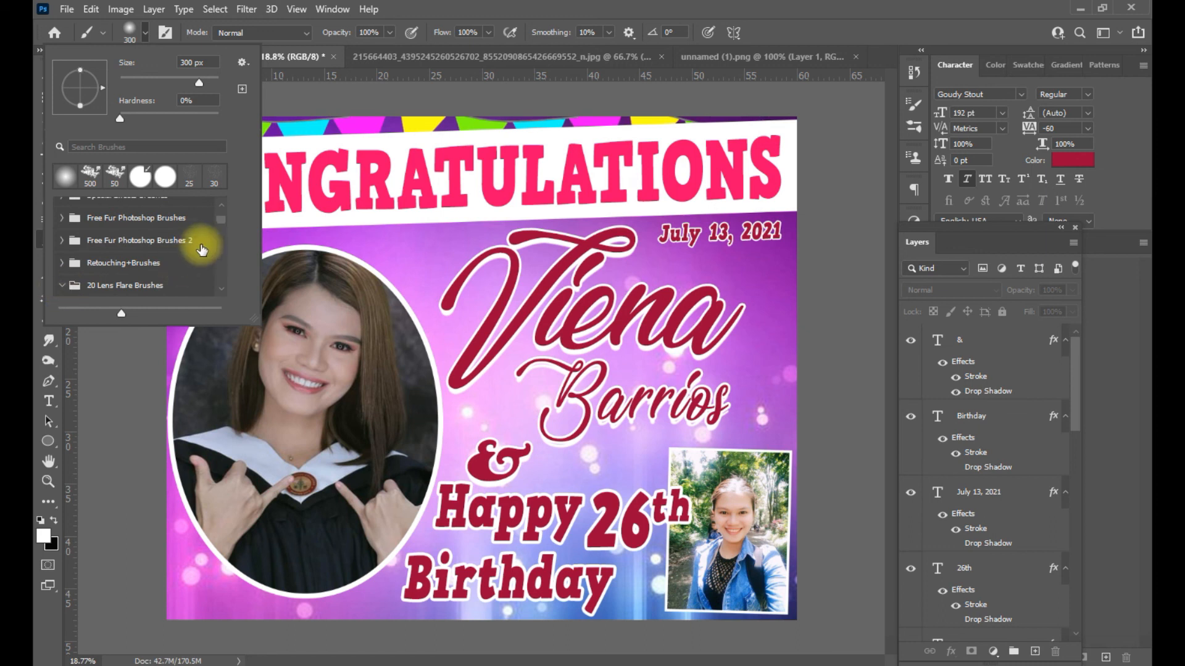
drag(219, 278, 226, 231)
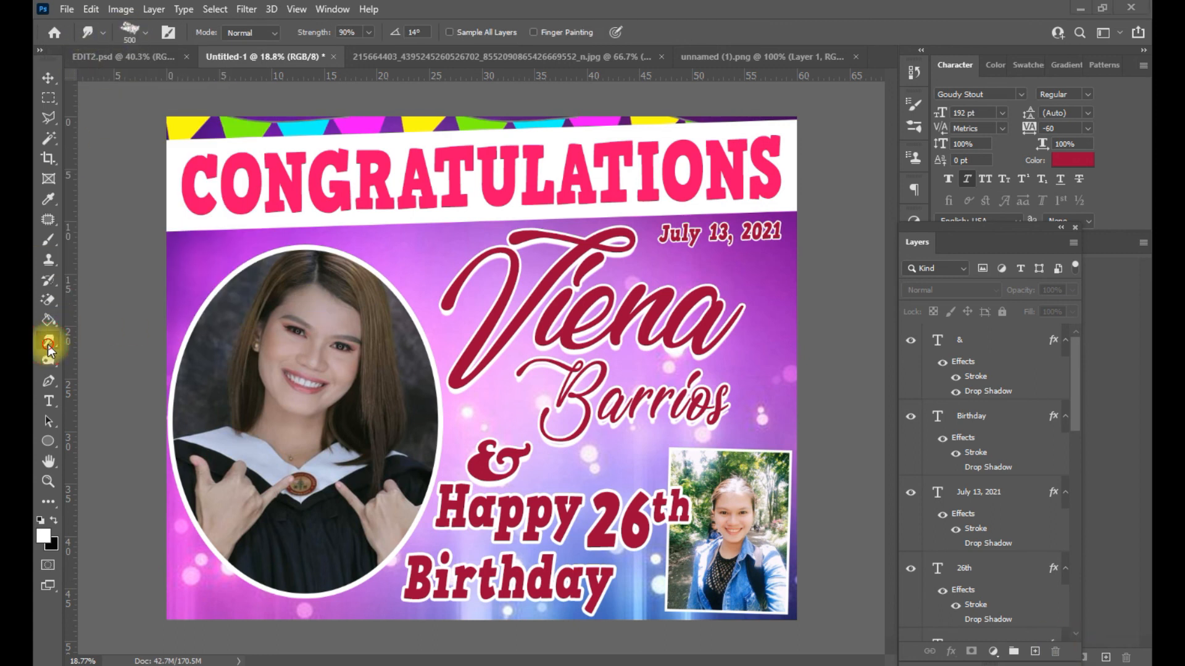
- Select the Lens Flare 4 brush at 2500 px and rearrange the Channels and Paths panels
key(b)
click(145, 32)
scroll(212, 246, up, 2)
click(184, 249)
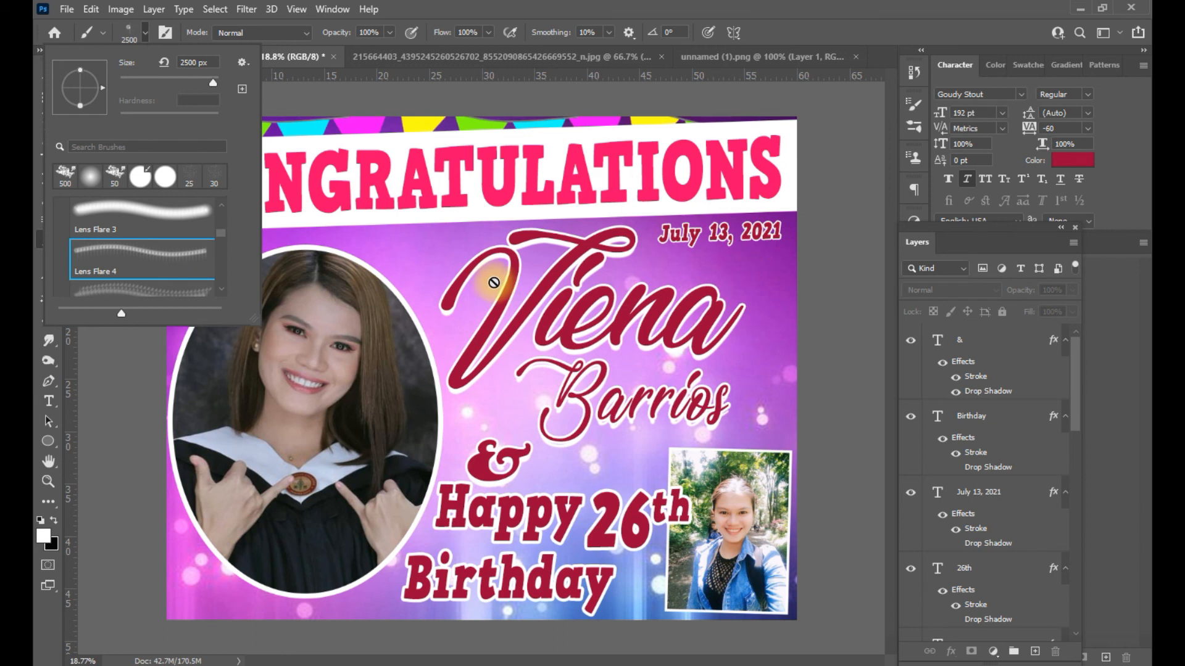
drag(1074, 413, 1092, 543)
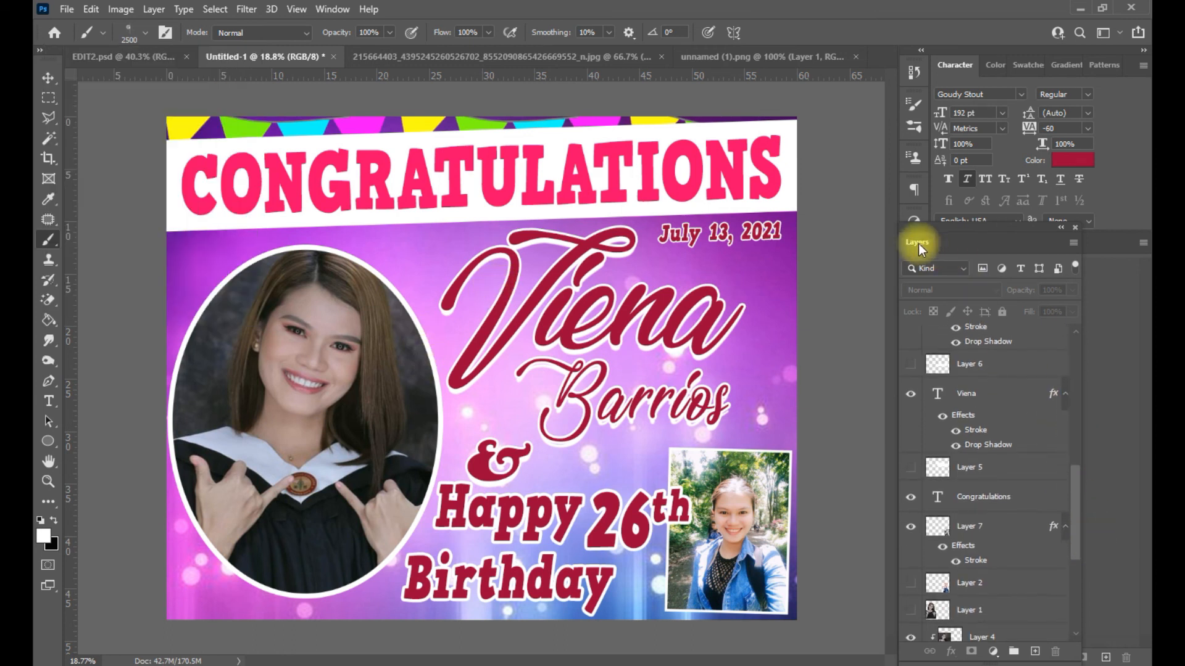
drag(917, 243, 914, 116)
click(954, 242)
click(987, 241)
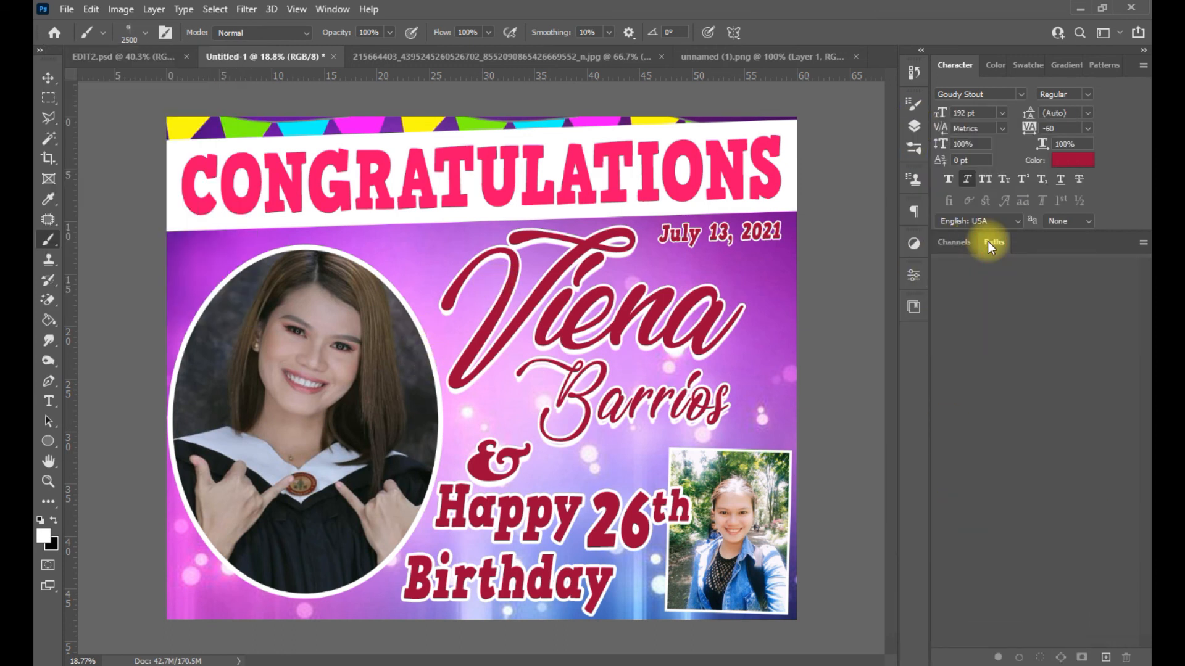
- Show the Layers panel and add a new empty layer for the sparkles
click(332, 9)
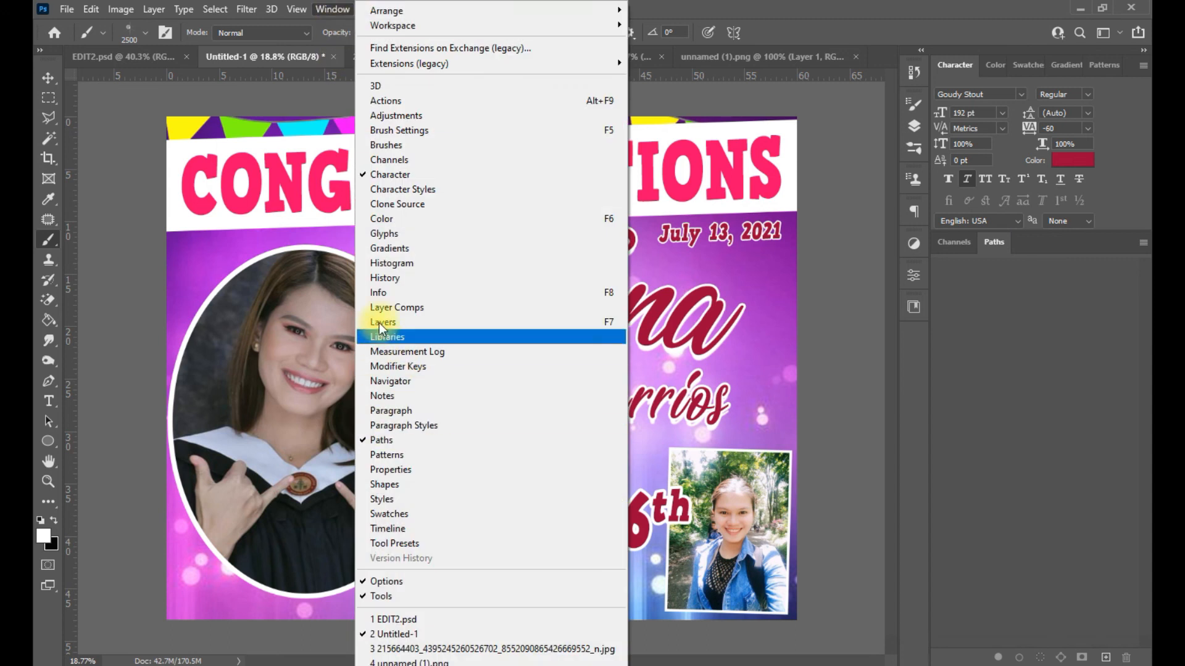
click(383, 321)
drag(891, 343, 902, 421)
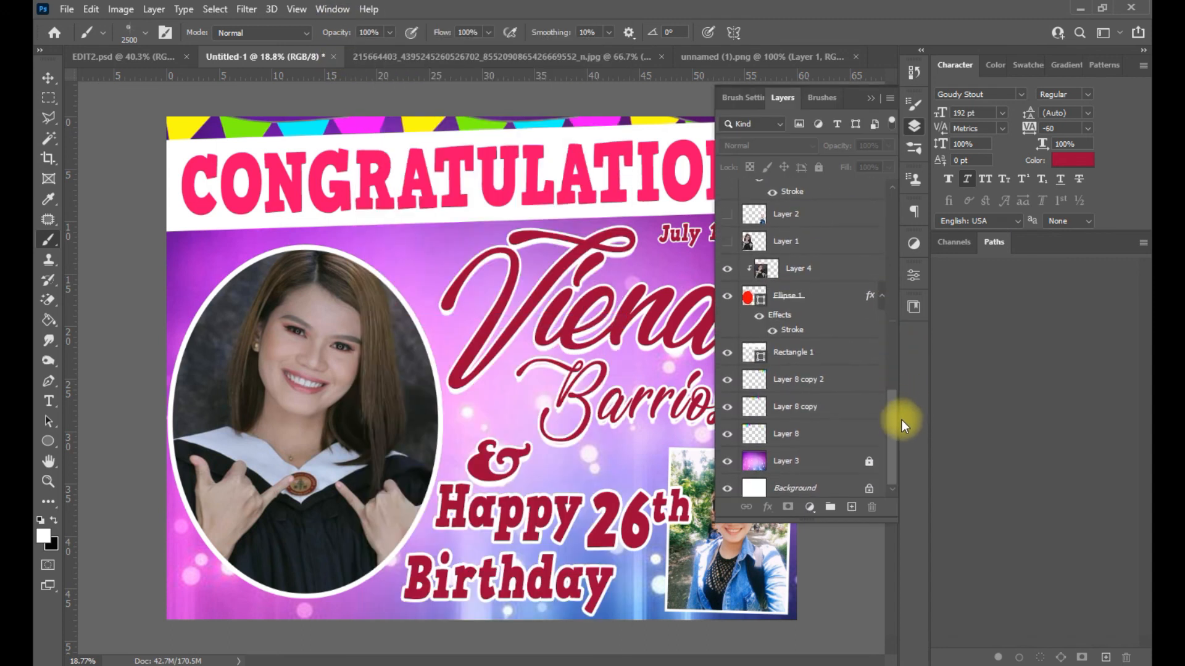
click(853, 507)
- Resize the brush around 2600 px, then test a Lens Flare 14 stamp and undo it
key(Caps_Lock)
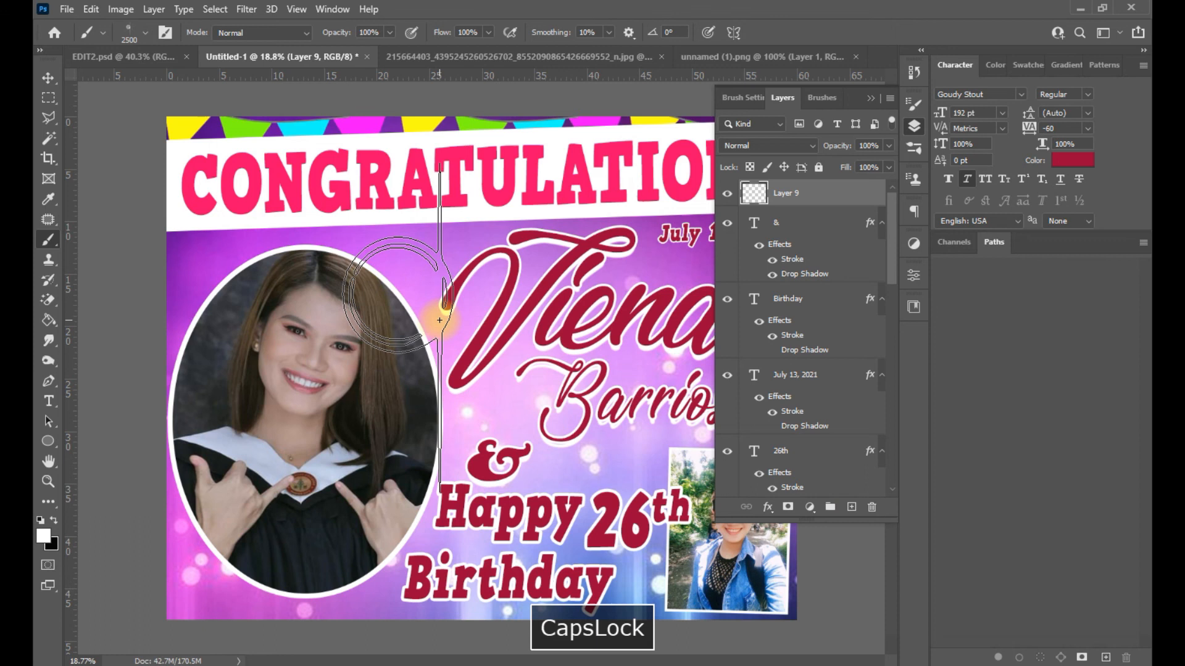
key(])
key([)
key([)
key([)
key([)
key([)
key([)
key([)
key([)
key([)
key([)
key([)
key([)
key([)
key([)
key([)
key([)
key([)
key([)
key([)
key([)
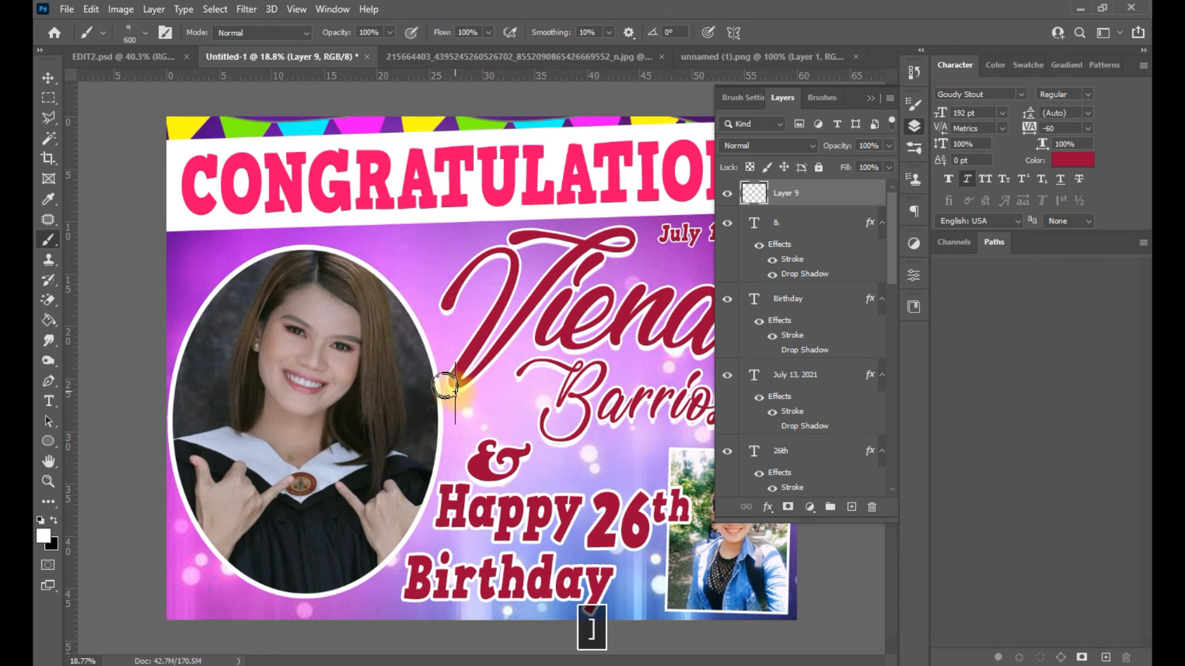
scroll(683, 611, down, 3)
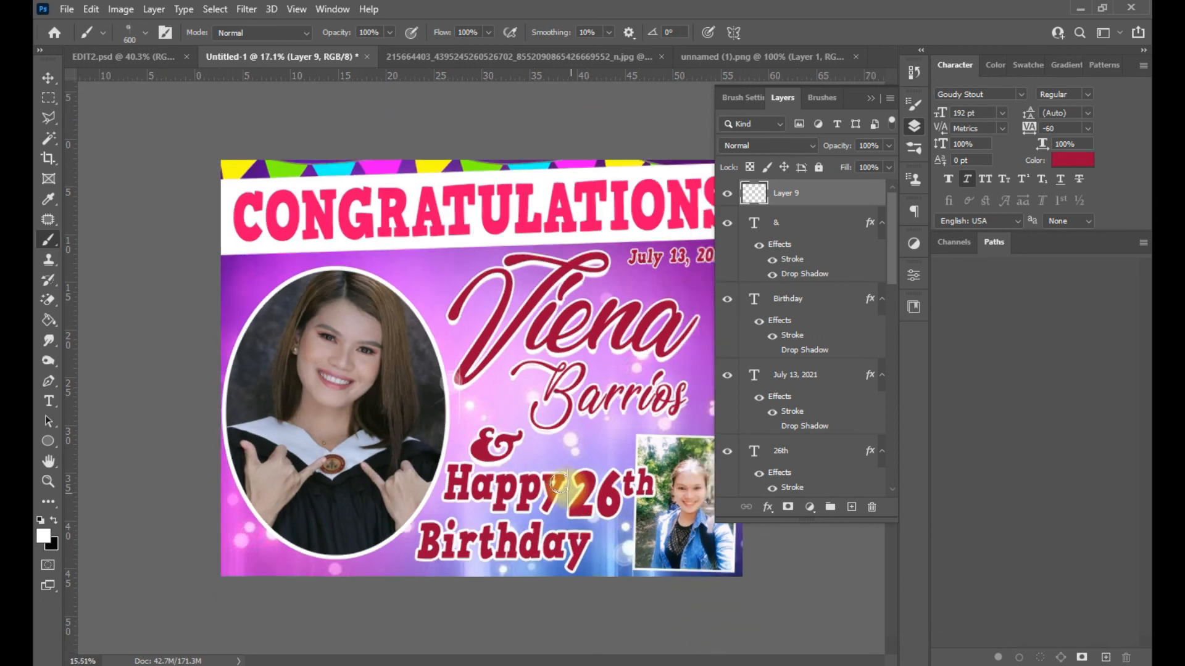
key([)
key([)
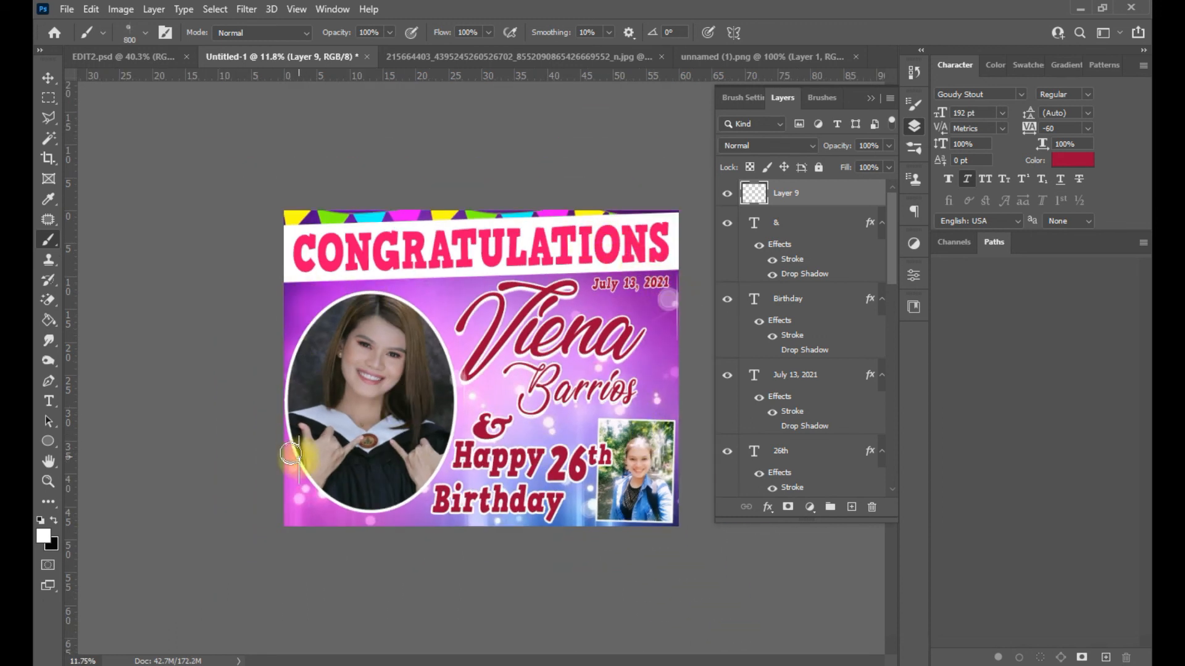
click(148, 34)
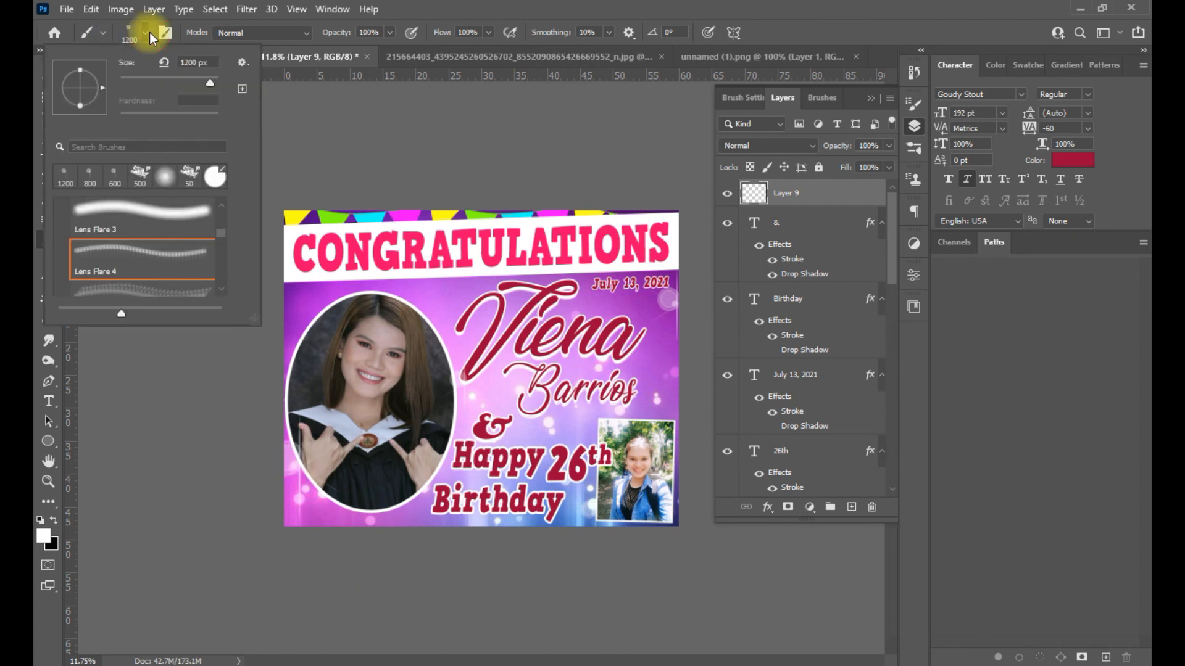
scroll(223, 242, down, 10)
click(166, 250)
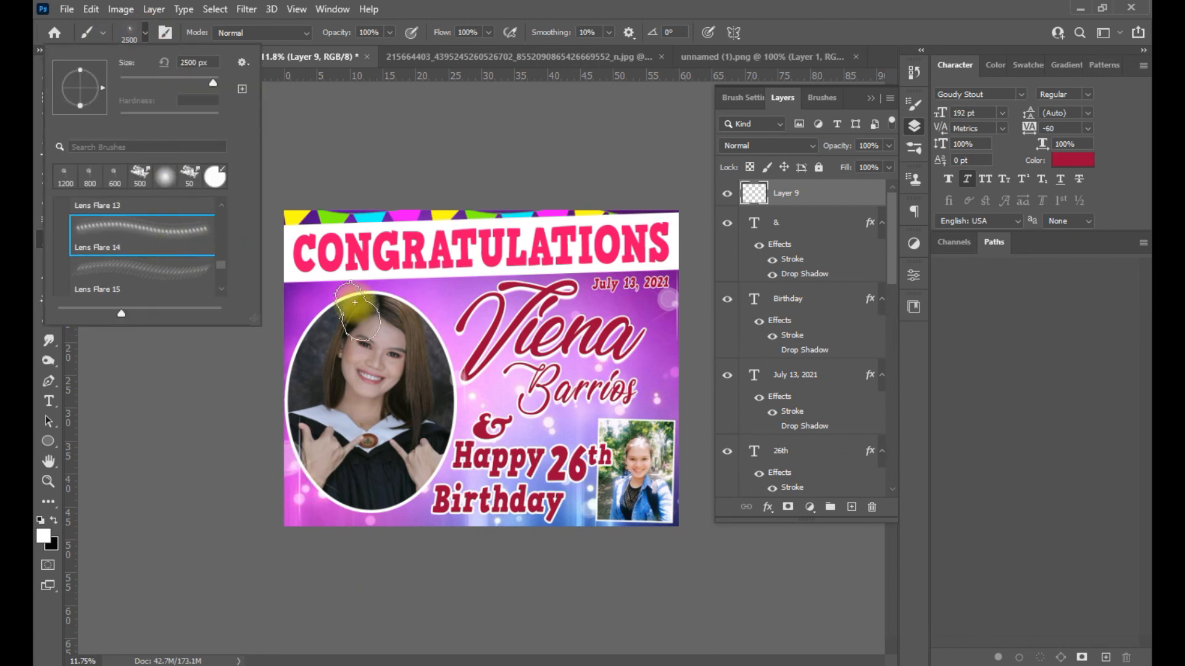
click(299, 297)
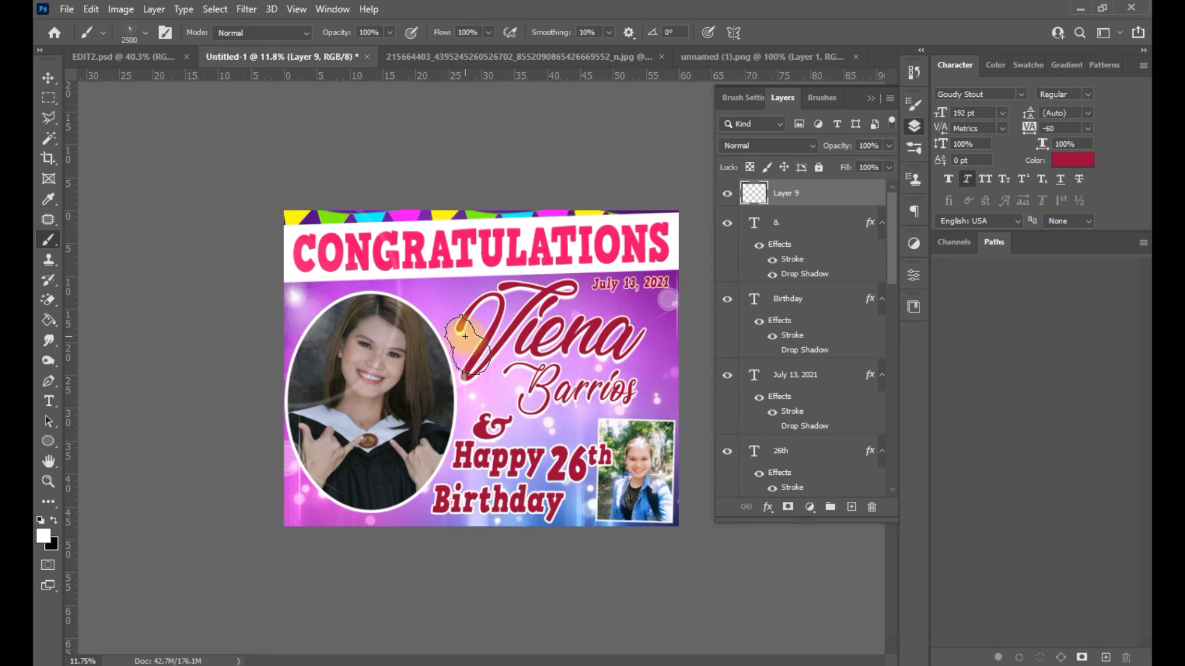
key(ctrl+z)
- Stamp a Lens Flare 15 sparkle at the portrait's top-left corner
click(146, 33)
click(142, 267)
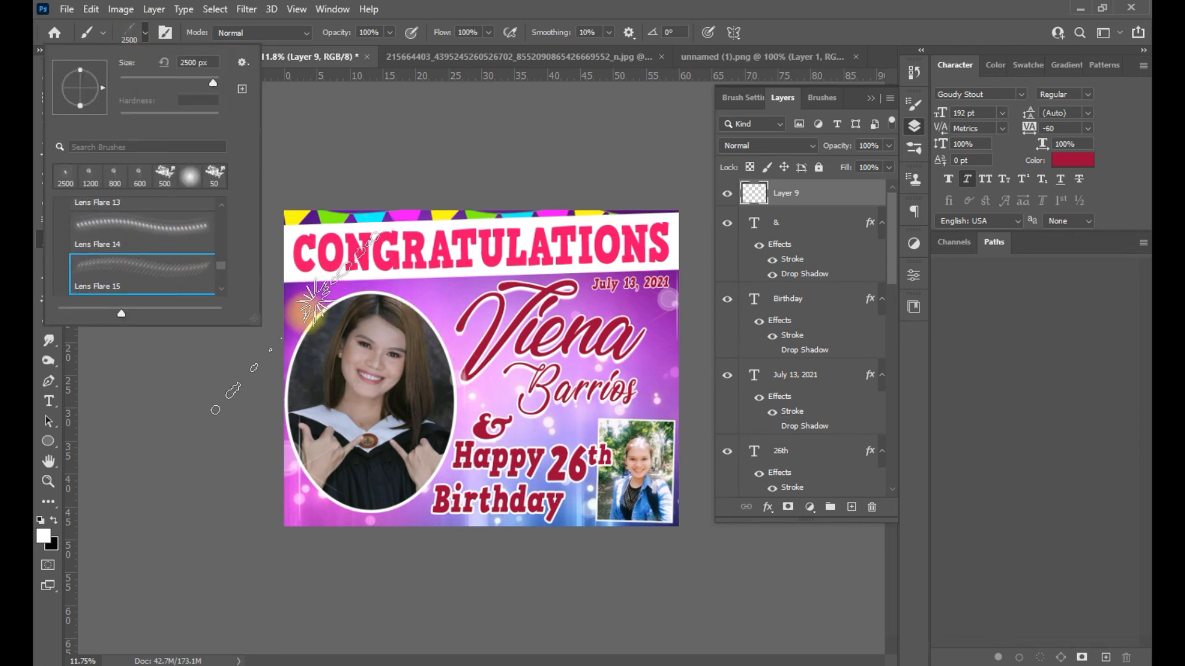
click(305, 313)
scroll(559, 339, down, 2)
key(ctrl+z)
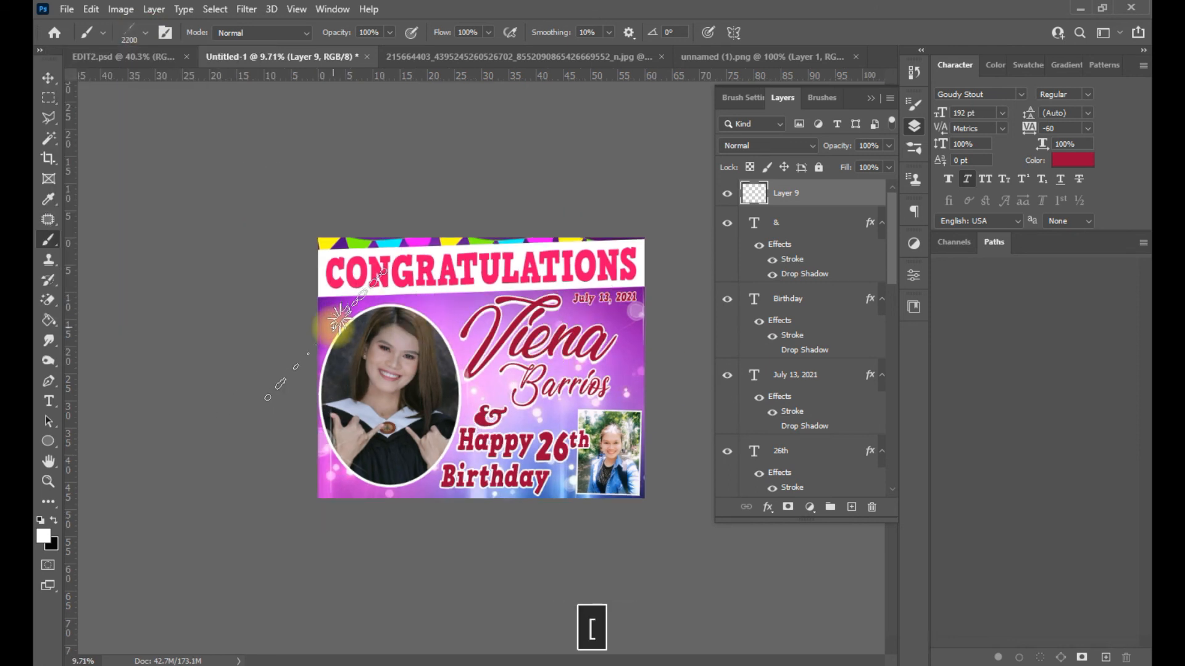
click(333, 316)
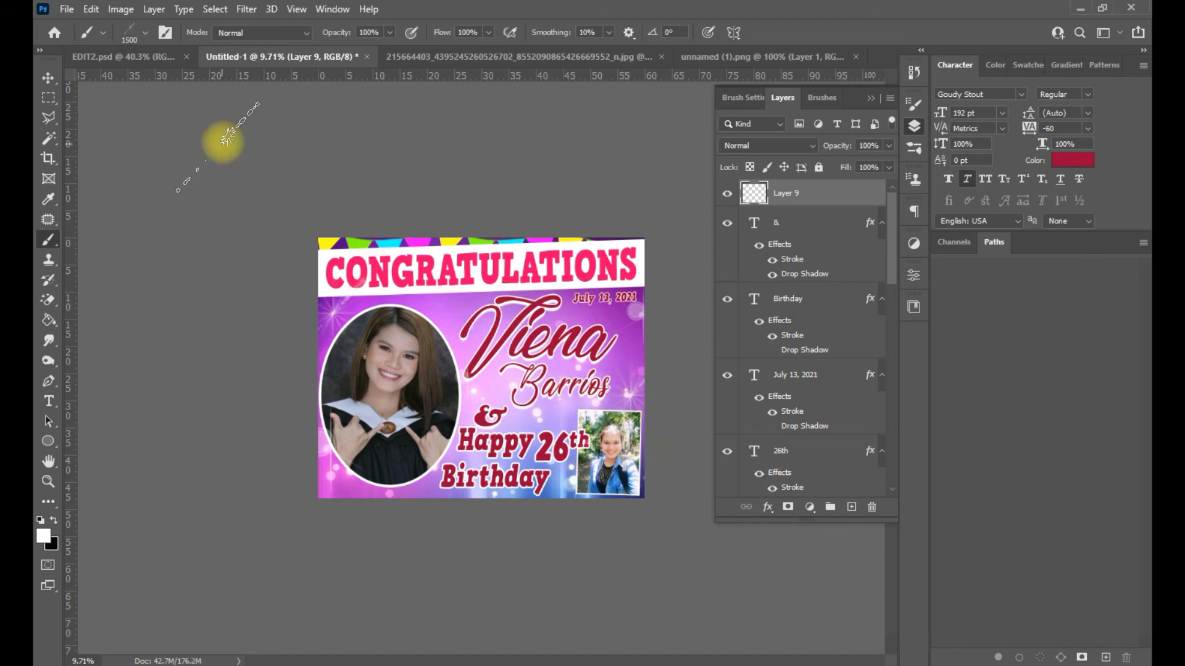
- Switch to Lens Flare 14, shrink it to 500 px, and undo the flare beside 'Happy'
click(143, 33)
click(154, 246)
key([)
key(ctrl+z)
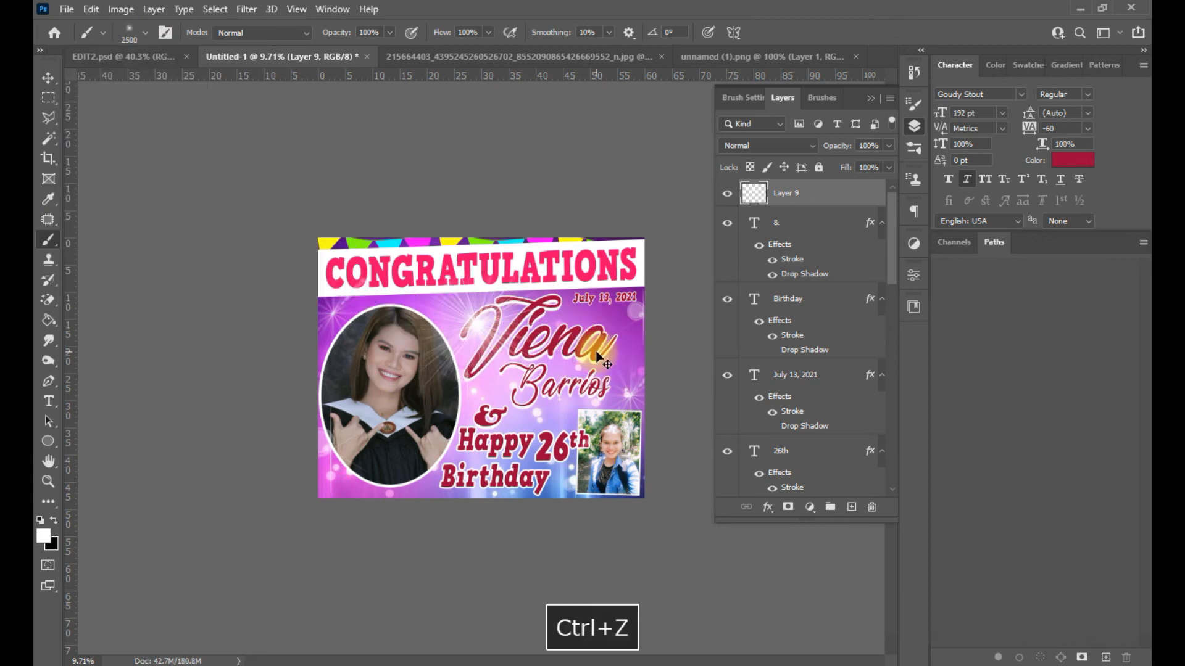
key(bracketleft)
key(bracketleft)
key(bracketleft)
key(bracketleft)
key(bracketleft)
key(bracketleft)
key(bracketleft)
key(bracketleft)
key(bracketleft)
key(bracketleft)
key(bracketleft)
key(bracketleft)
key(bracketleft)
key(ctrl+plus)
key(bracketleft)
key(bracketleft)
key(bracketleft)
key(bracketleft)
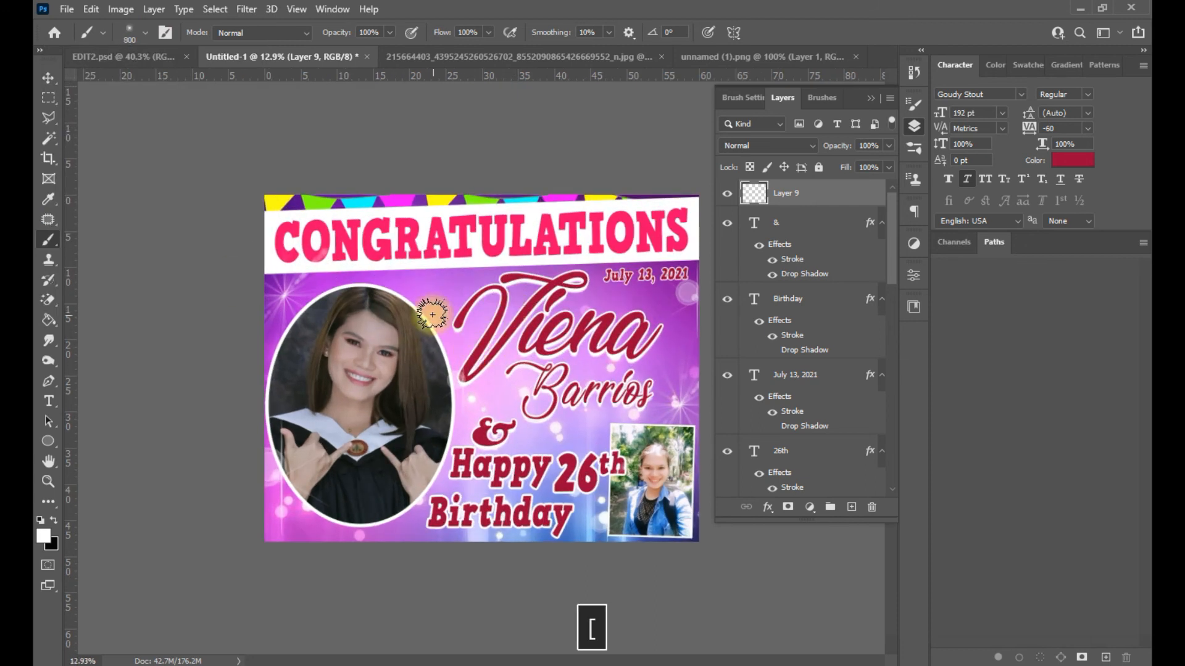
key(bracketleft)
key(bracketleft)
key(bracketleft)
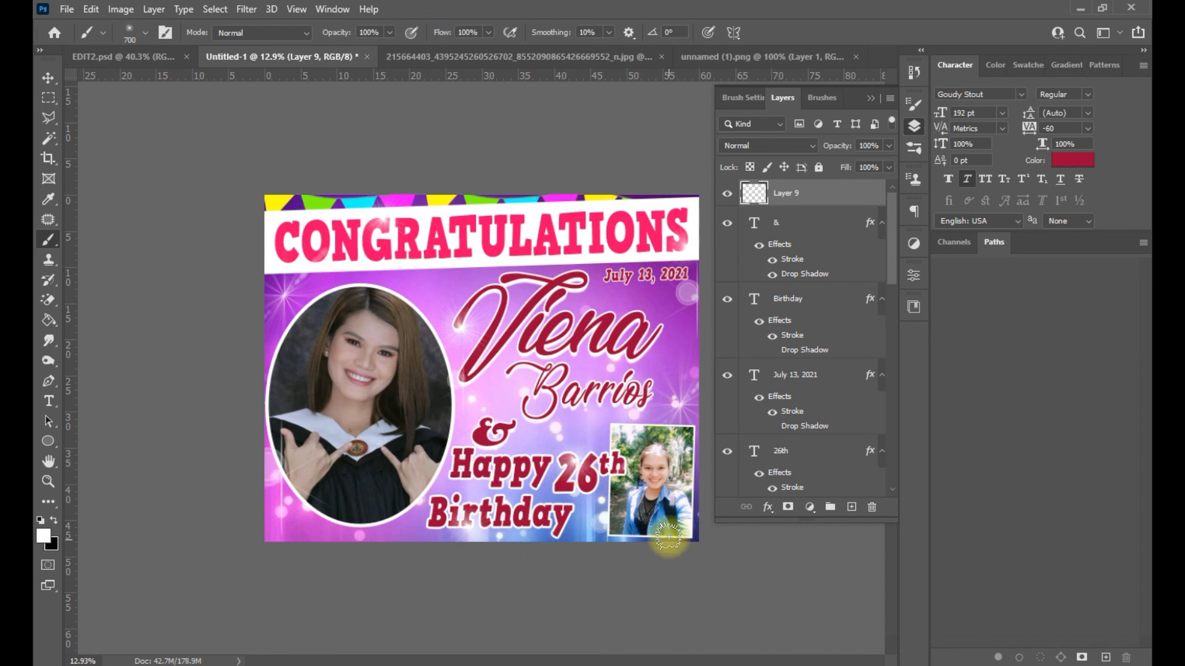
scroll(668, 537, down, 1)
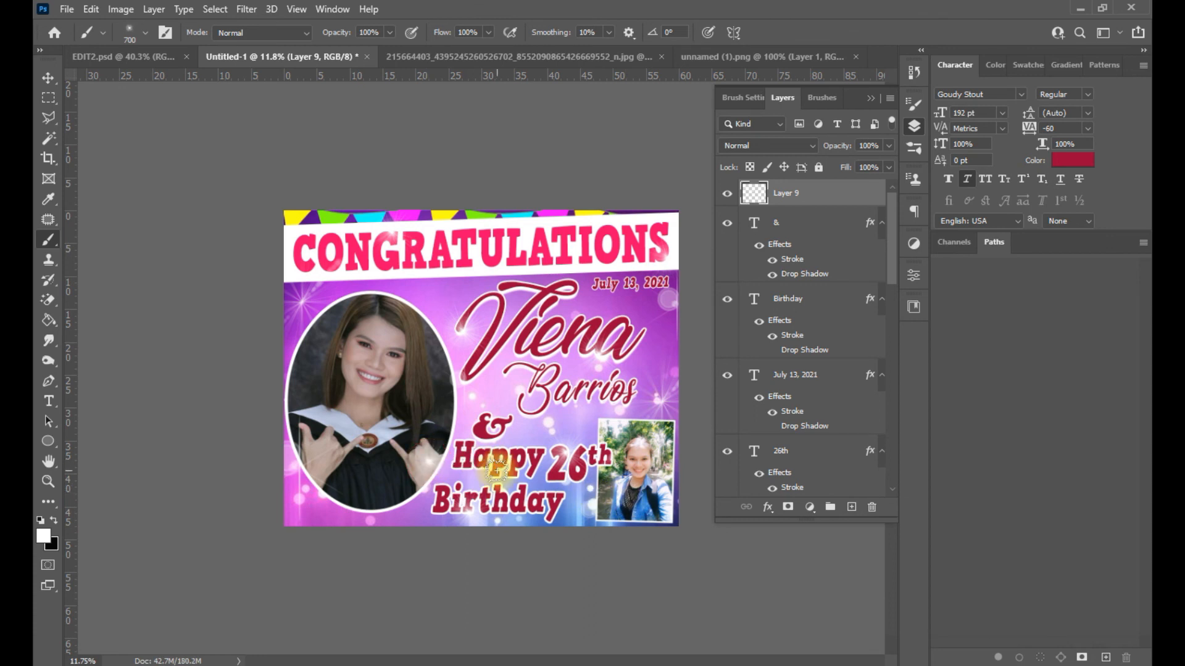
key(ctrl+z)
- Try a large Lens Flare 20 flare over the portrait, then undo it
click(146, 32)
click(203, 276)
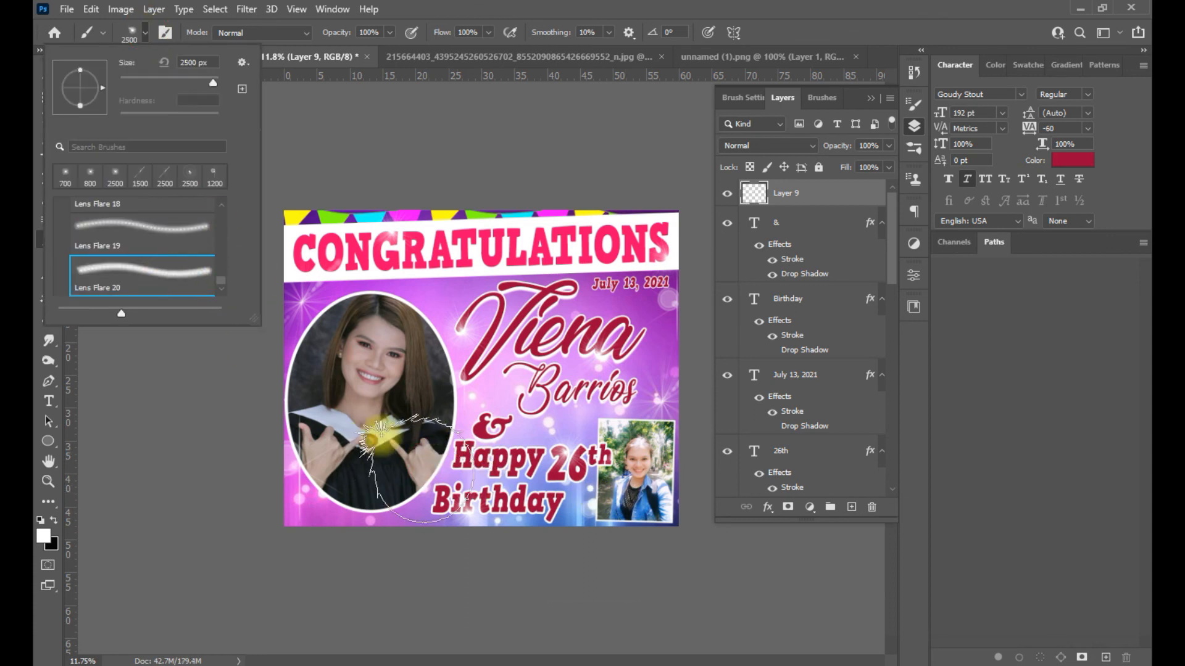
click(382, 436)
key(ctrl+z)
click(48, 78)
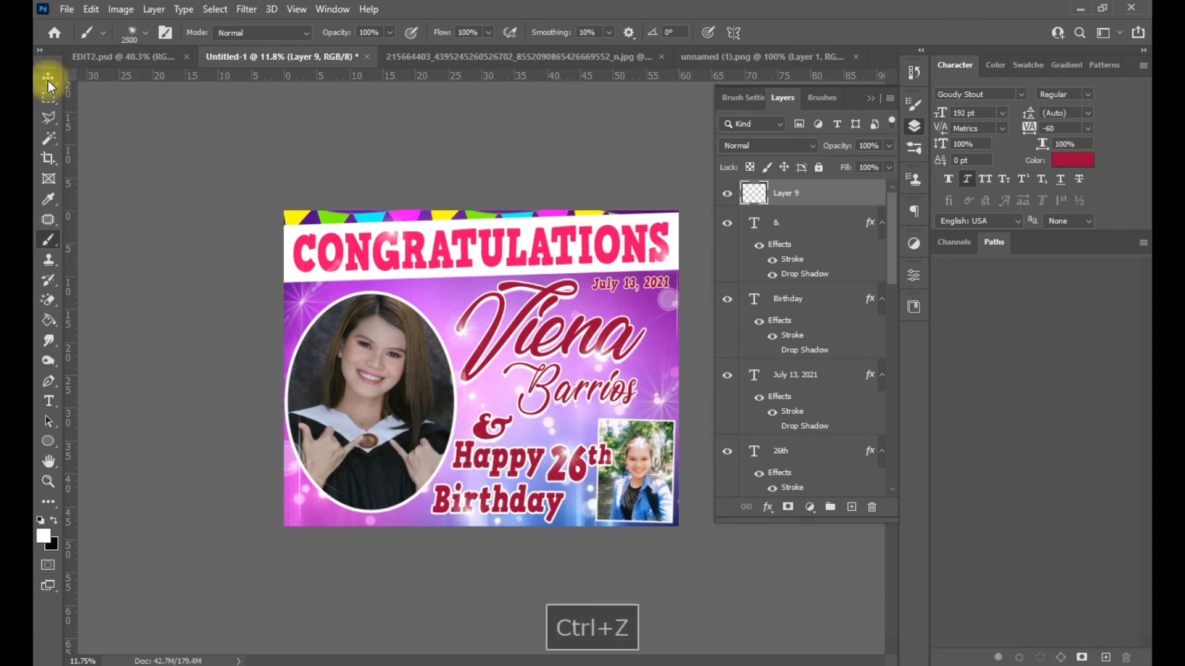
scroll(782, 289, up, 1)
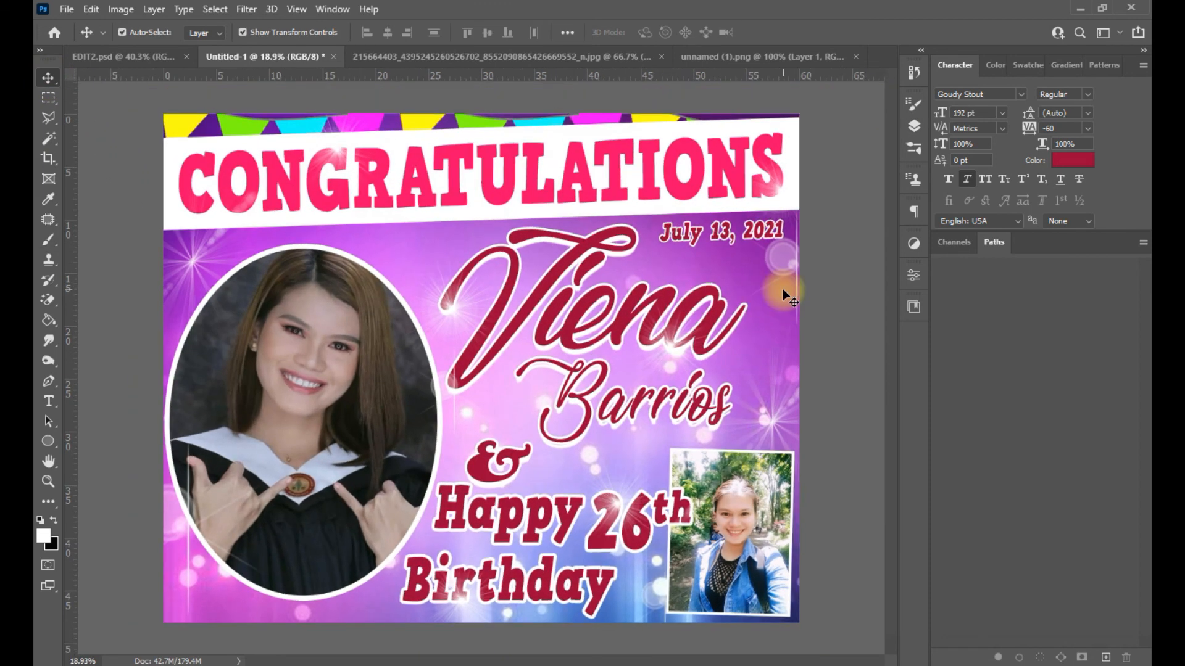